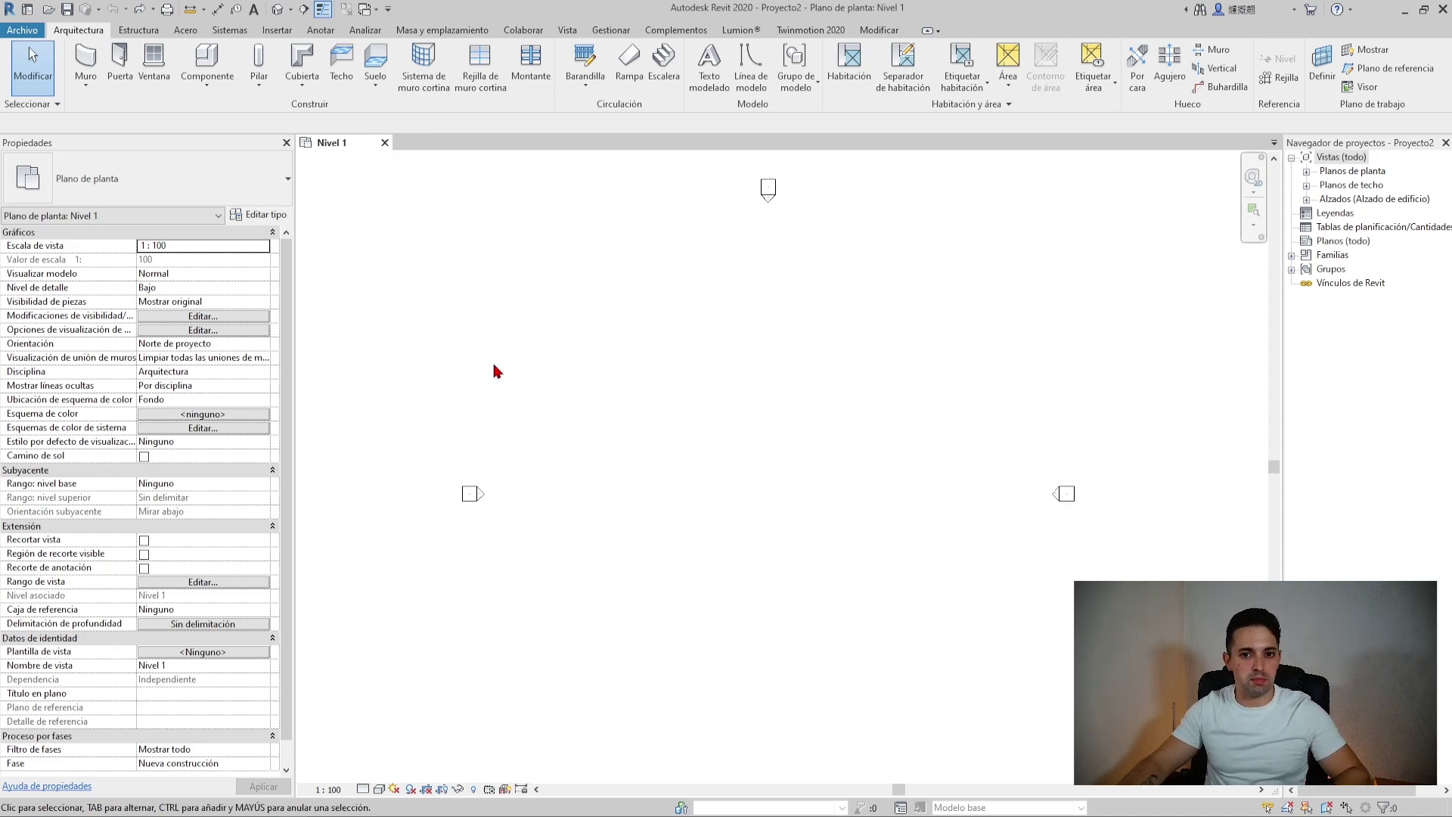
# Set the project length units to metres rounded to 2 decimal places
pyautogui.press('u')
pyautogui.press('n')
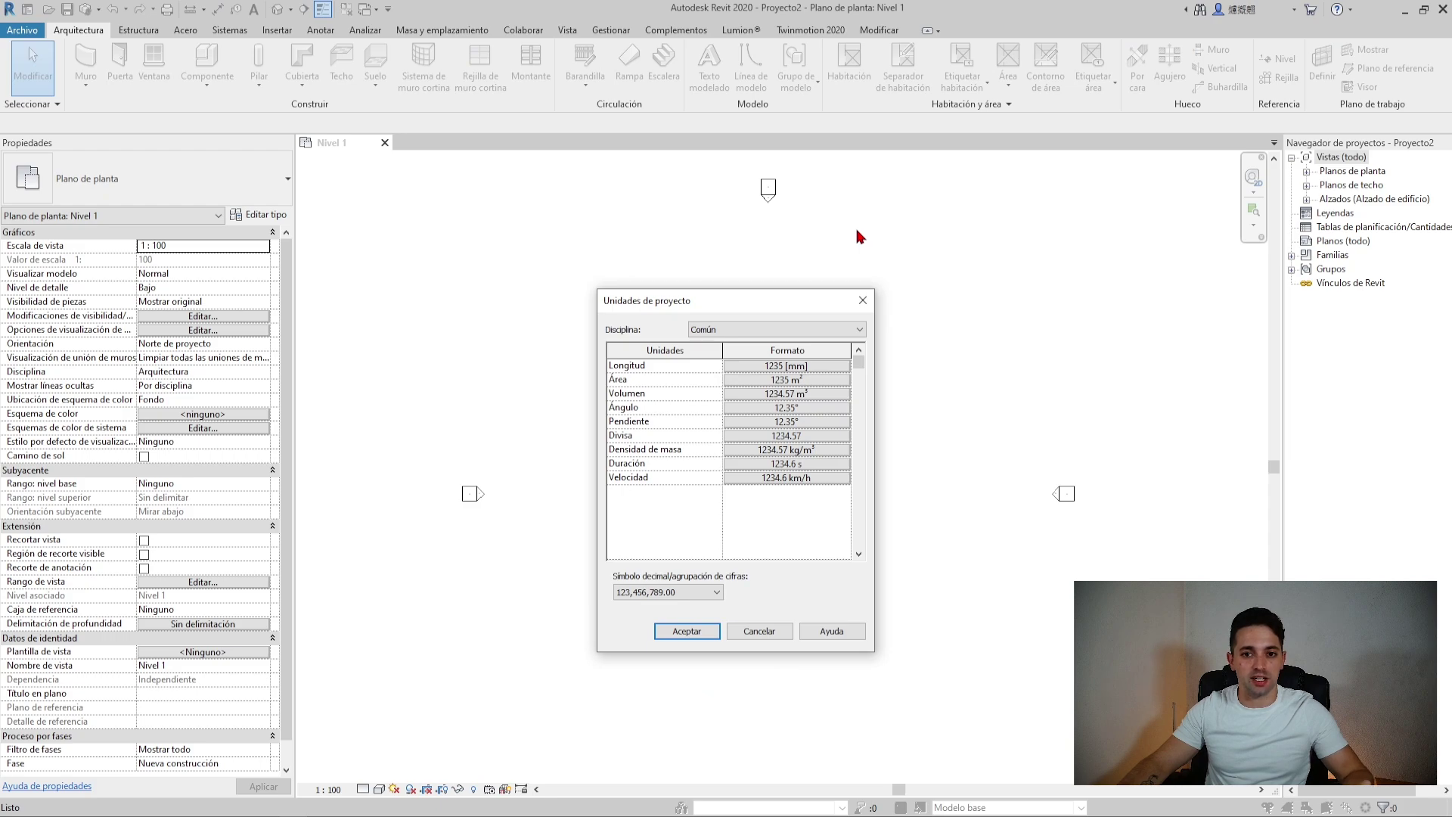
pyautogui.click(783, 367)
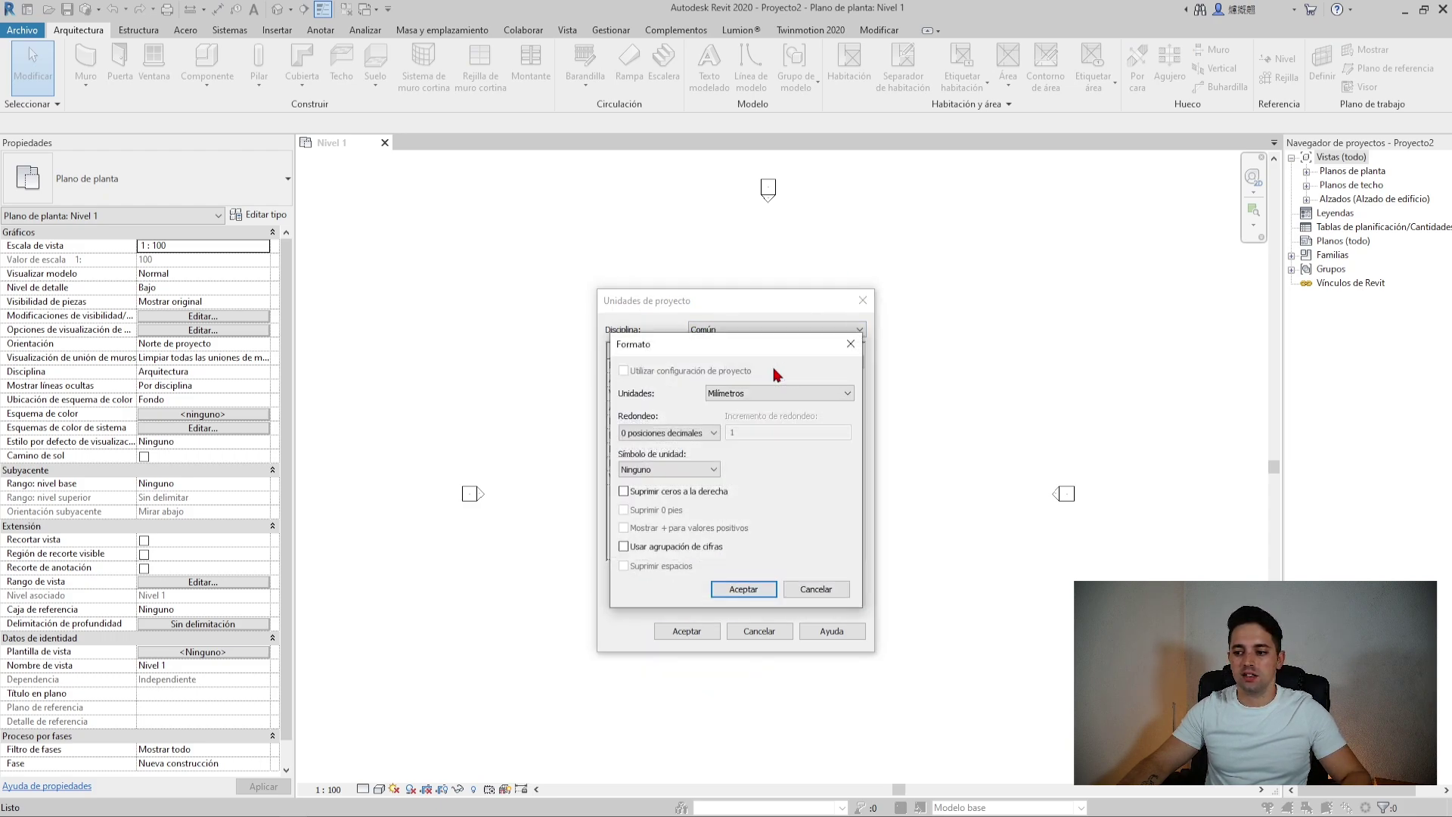
pyautogui.click(821, 392)
pyautogui.click(730, 449)
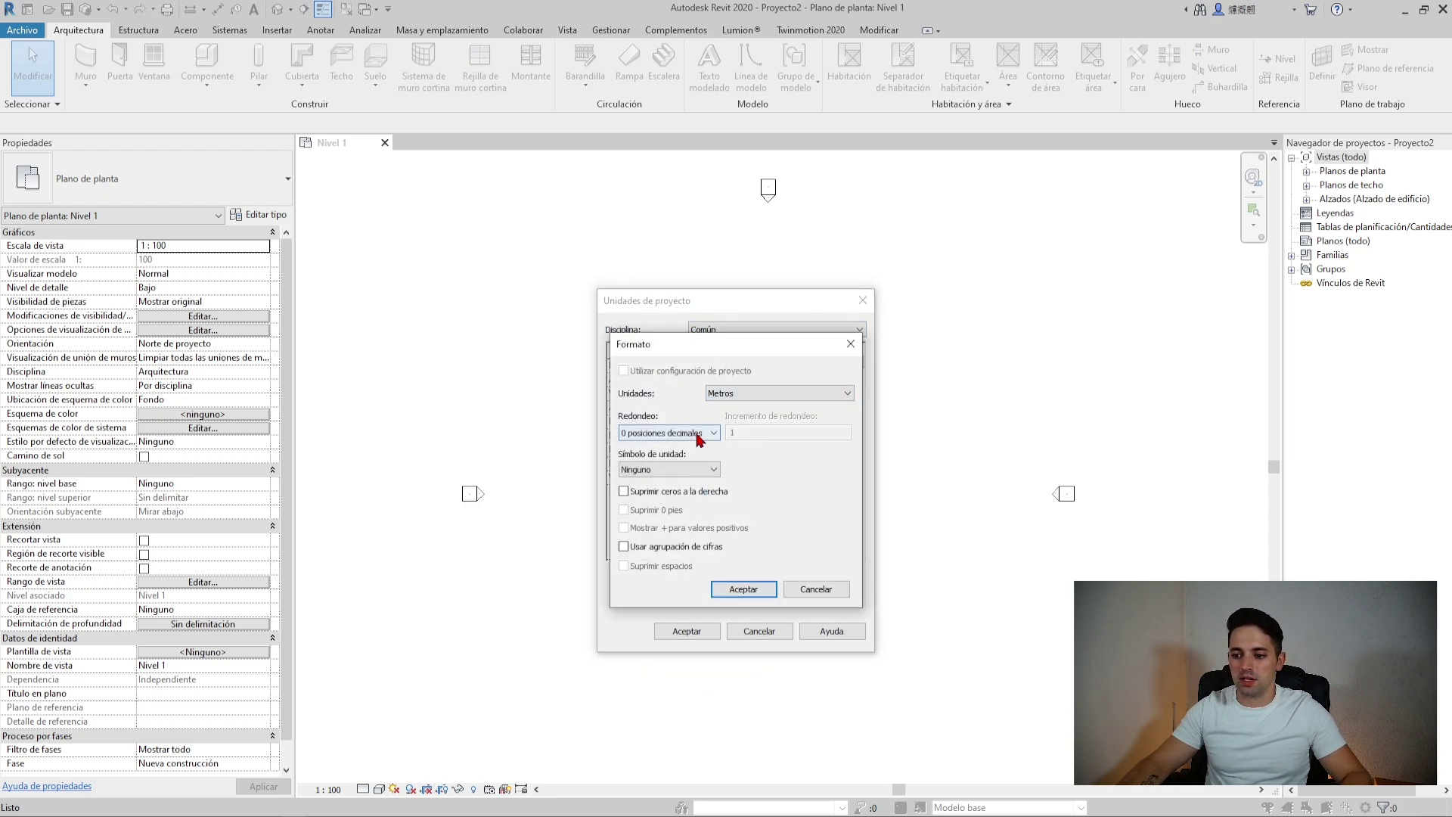
pyautogui.click(669, 432)
pyautogui.click(662, 505)
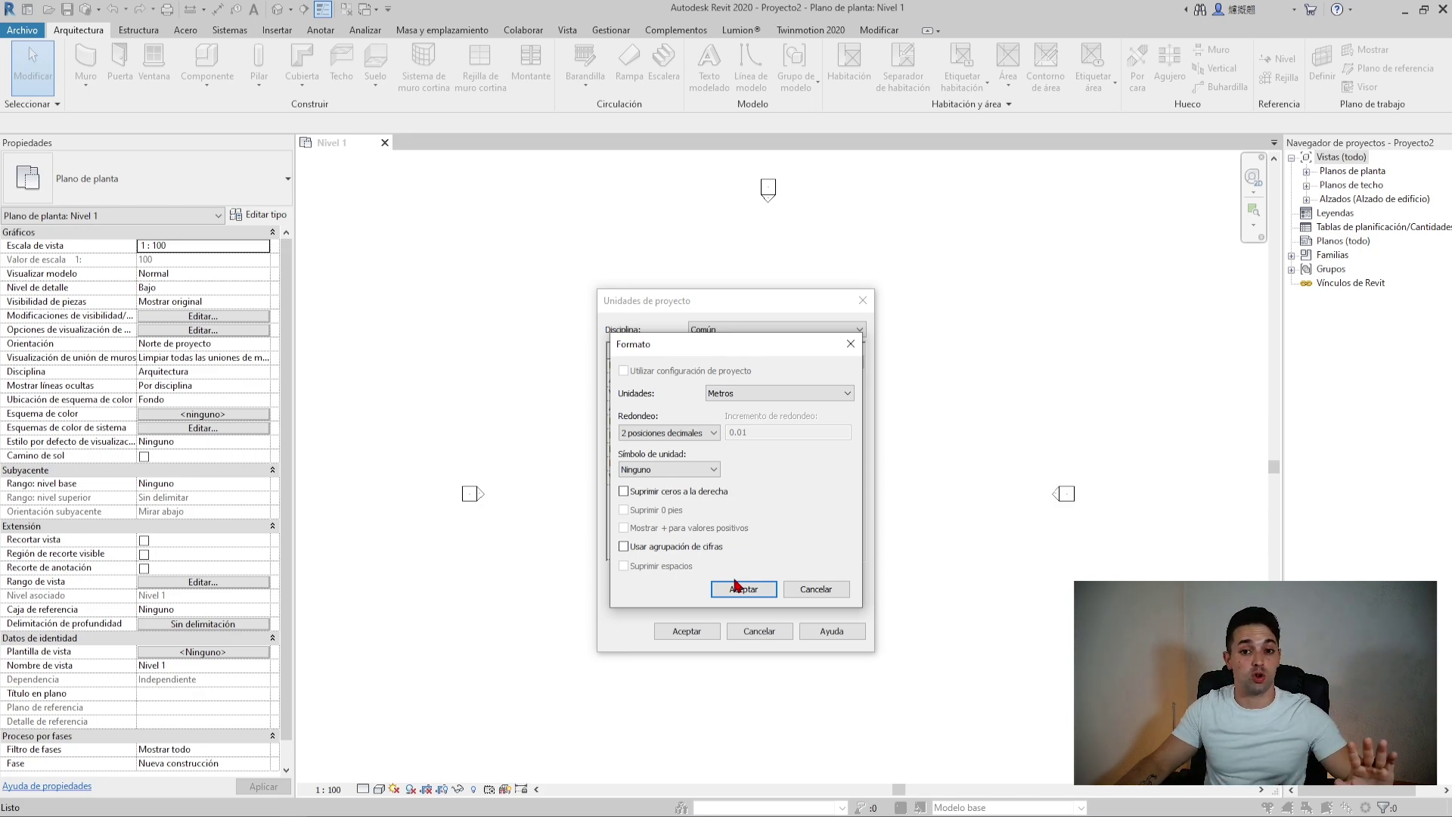
pyautogui.click(735, 587)
pyautogui.click(685, 630)
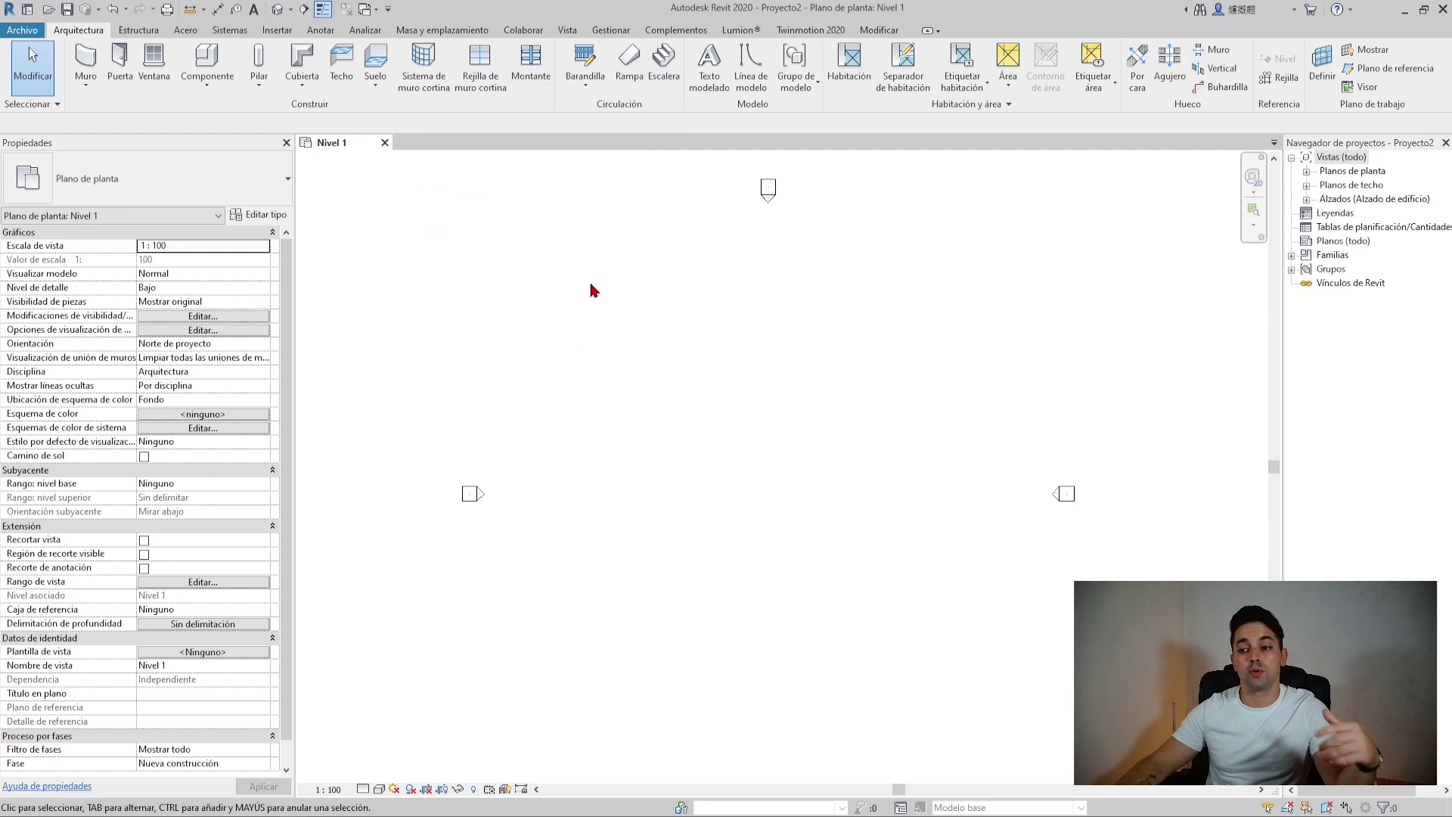
# Start an assembled stair running from Nivel 1 to Nivel 2 with the Escalera tool
pyautogui.click(665, 76)
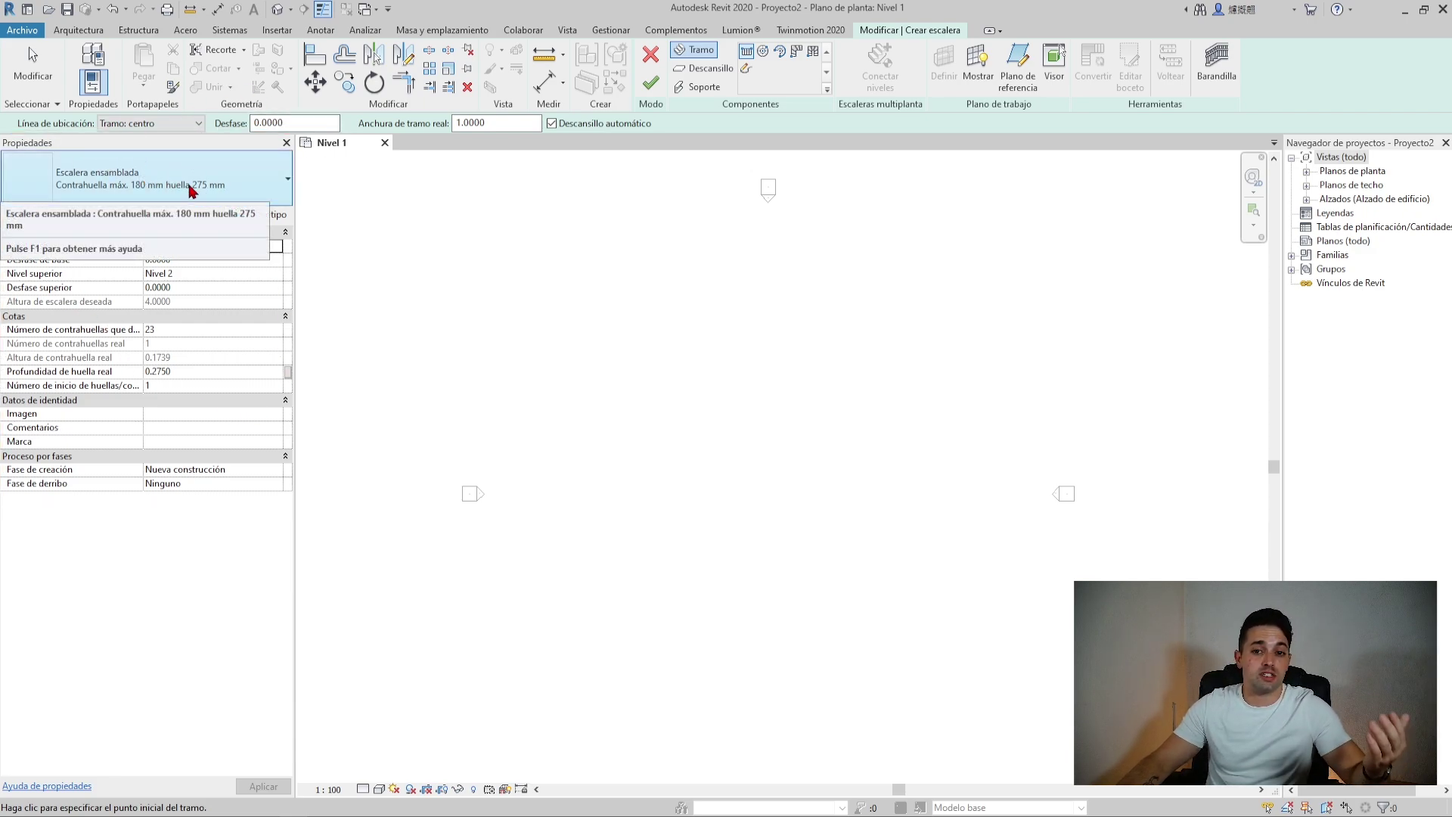
# Keep the 180 mm riser / 275 mm tread assembled stair type, with base Nivel 1 and top Nivel 2
pyautogui.click(252, 192)
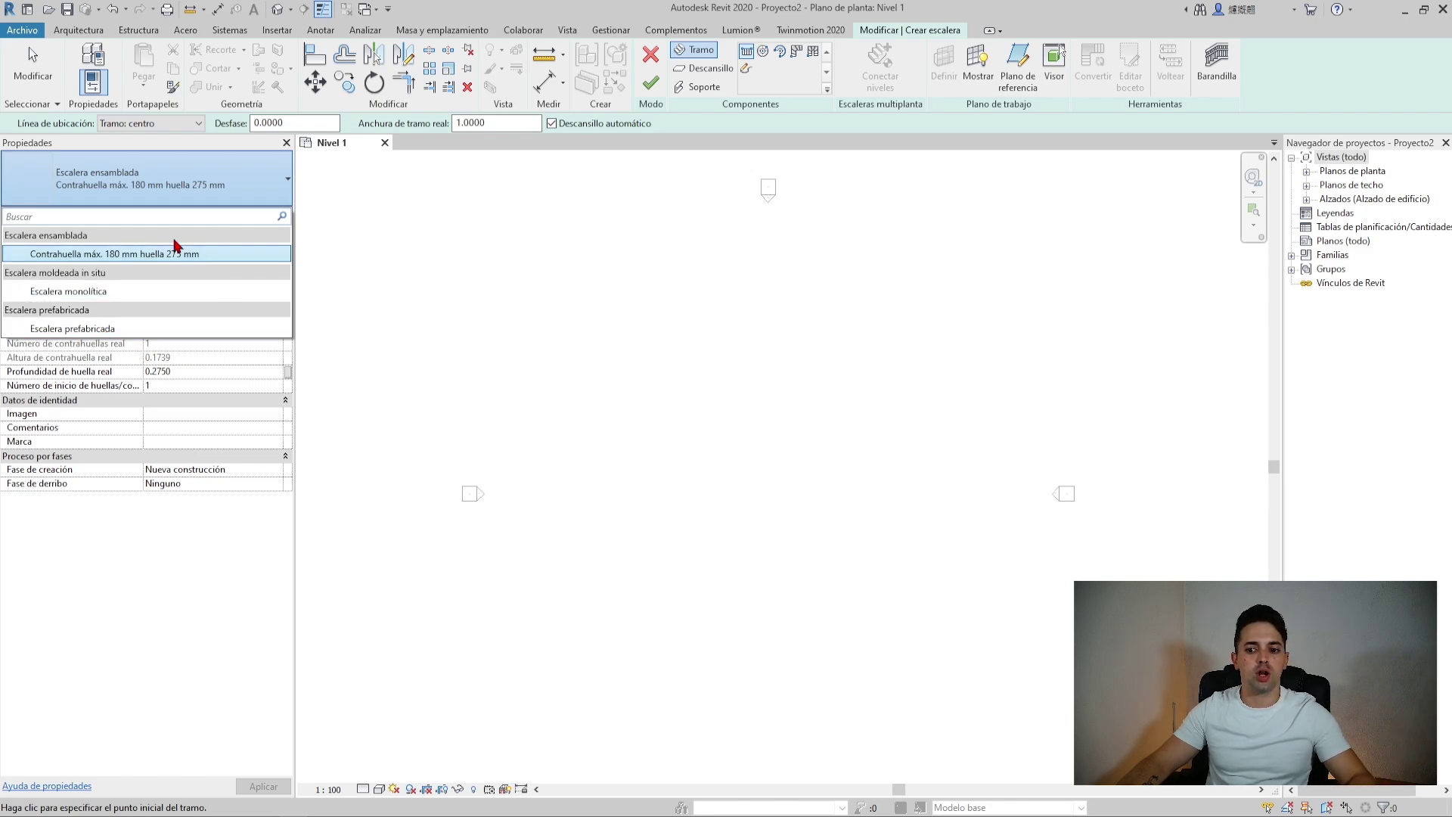
pyautogui.click(149, 258)
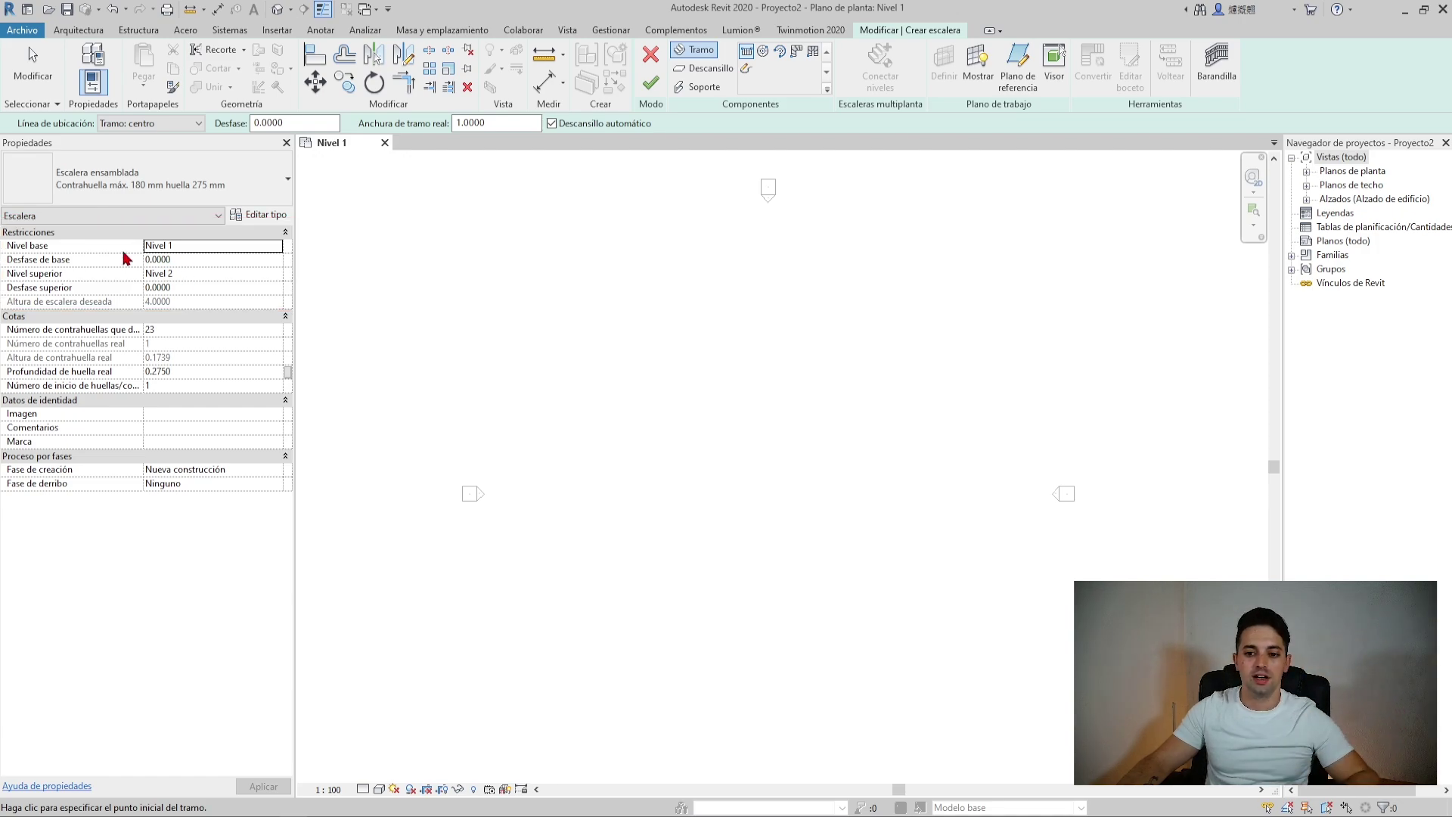
pyautogui.click(193, 245)
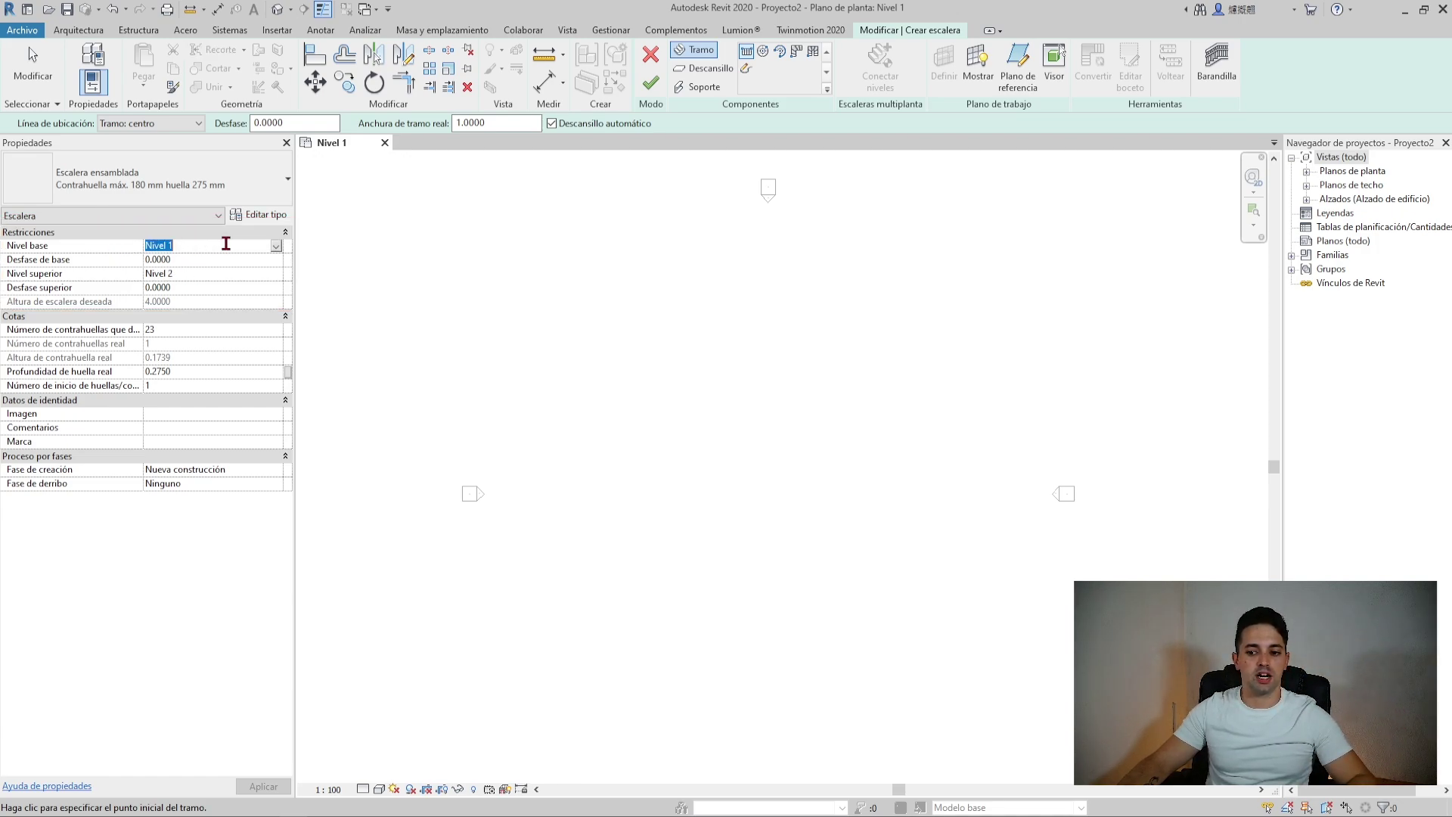
pyautogui.click(275, 254)
pyautogui.click(276, 243)
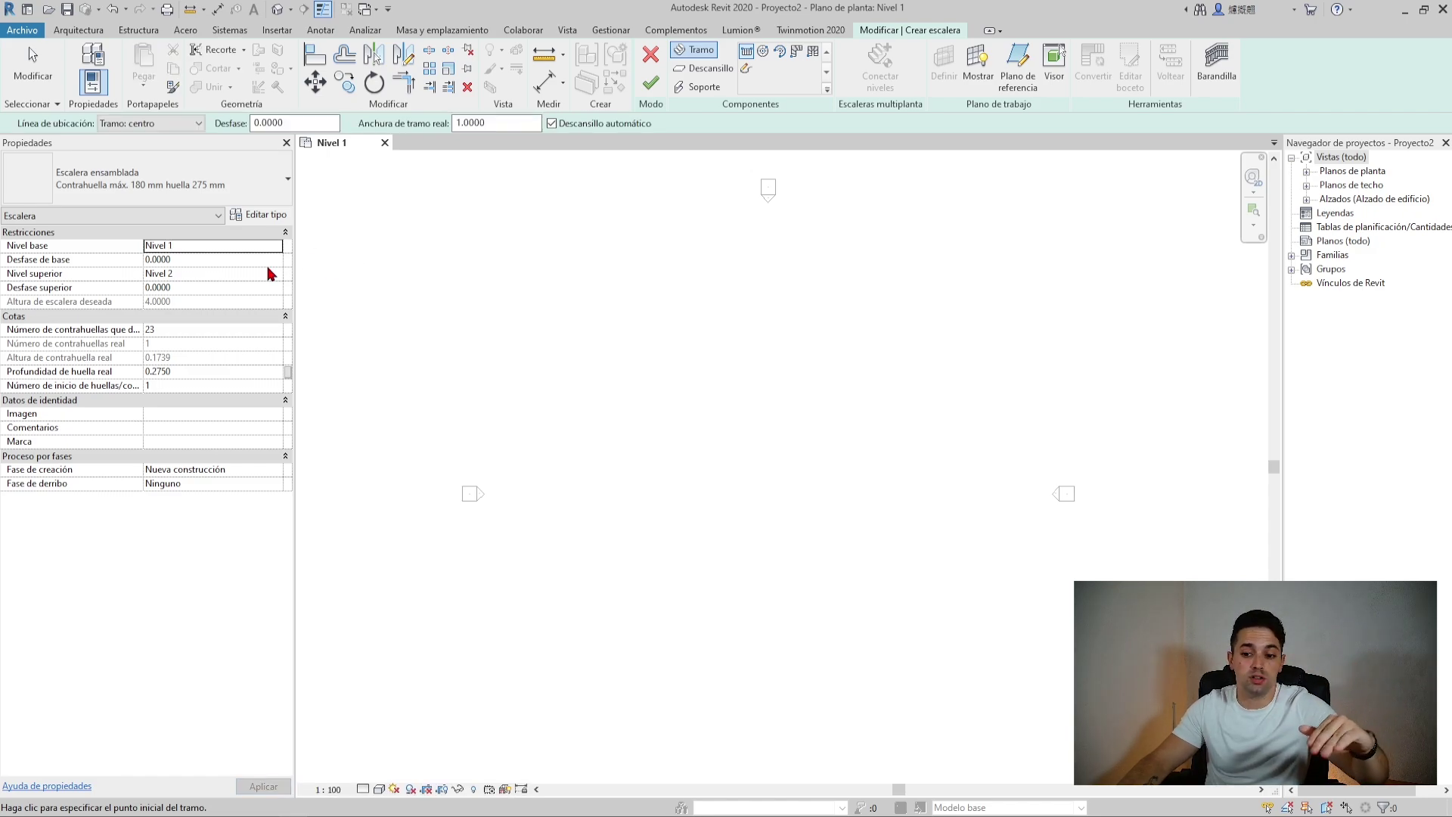
pyautogui.click(257, 274)
pyautogui.click(278, 276)
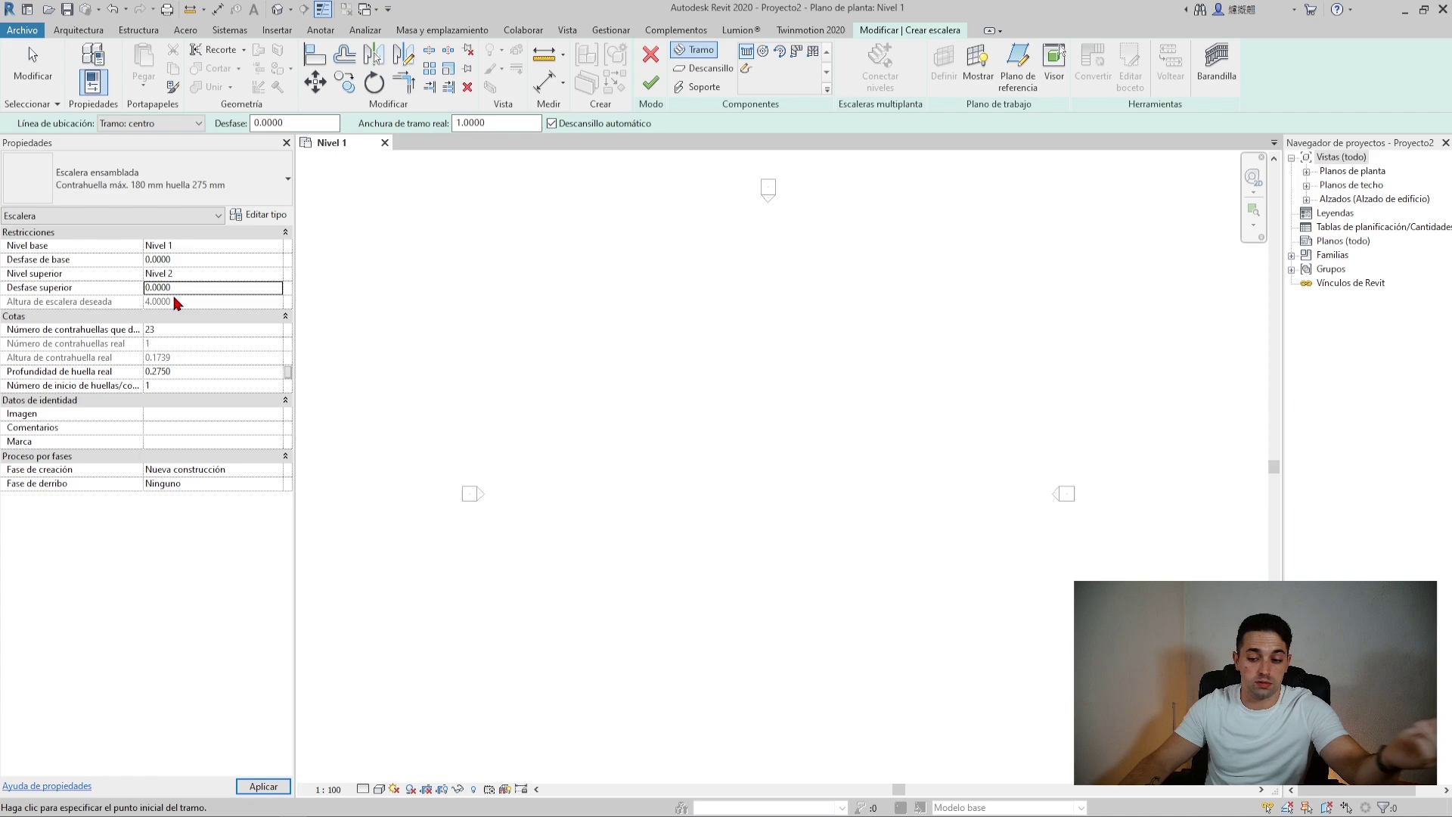
pyautogui.press('Escape')
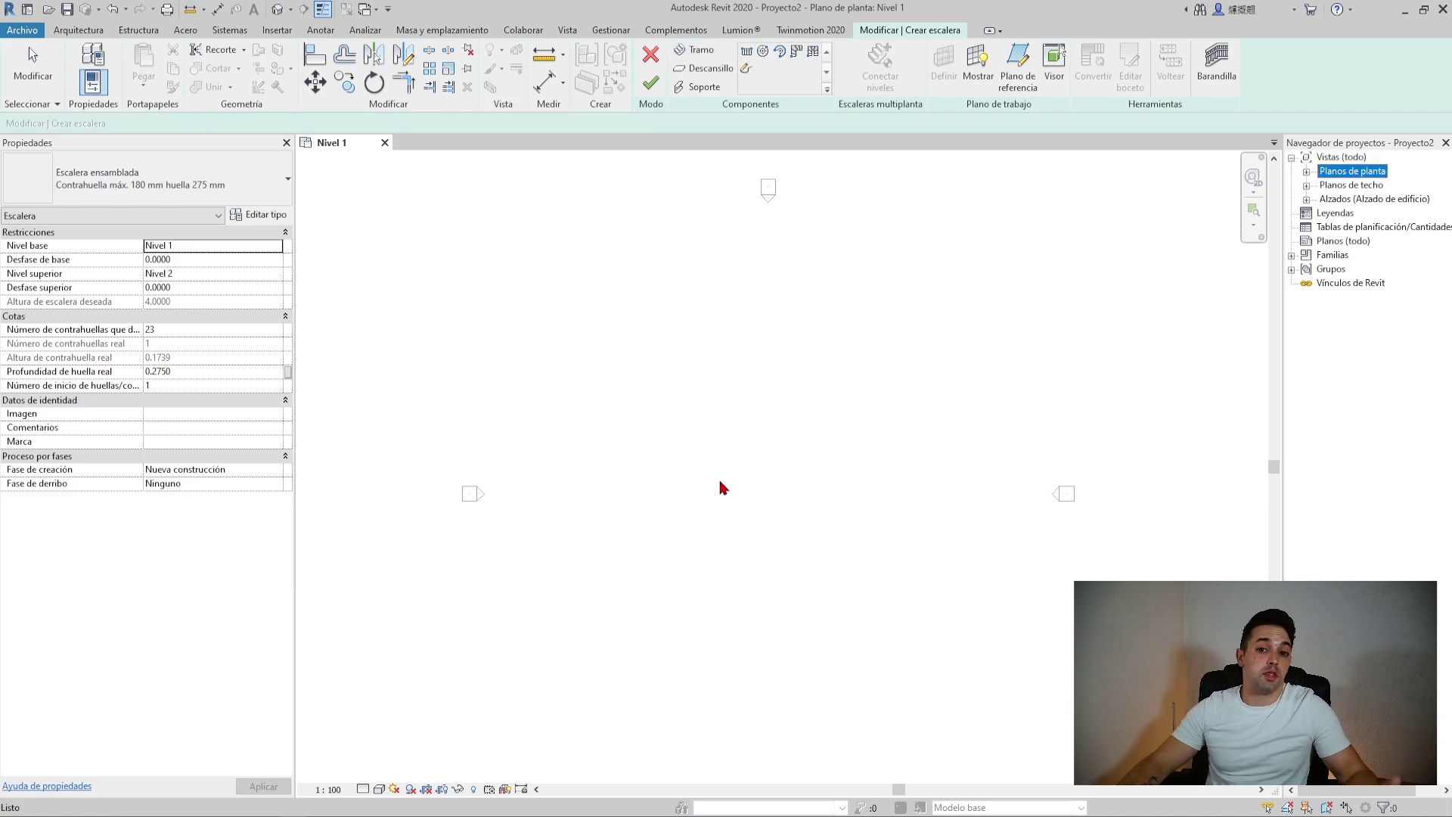
# Check in the Este elevation that Nivel 2 sits at 4.00, then return to the Nivel 1 plan
pyautogui.click(1306, 200)
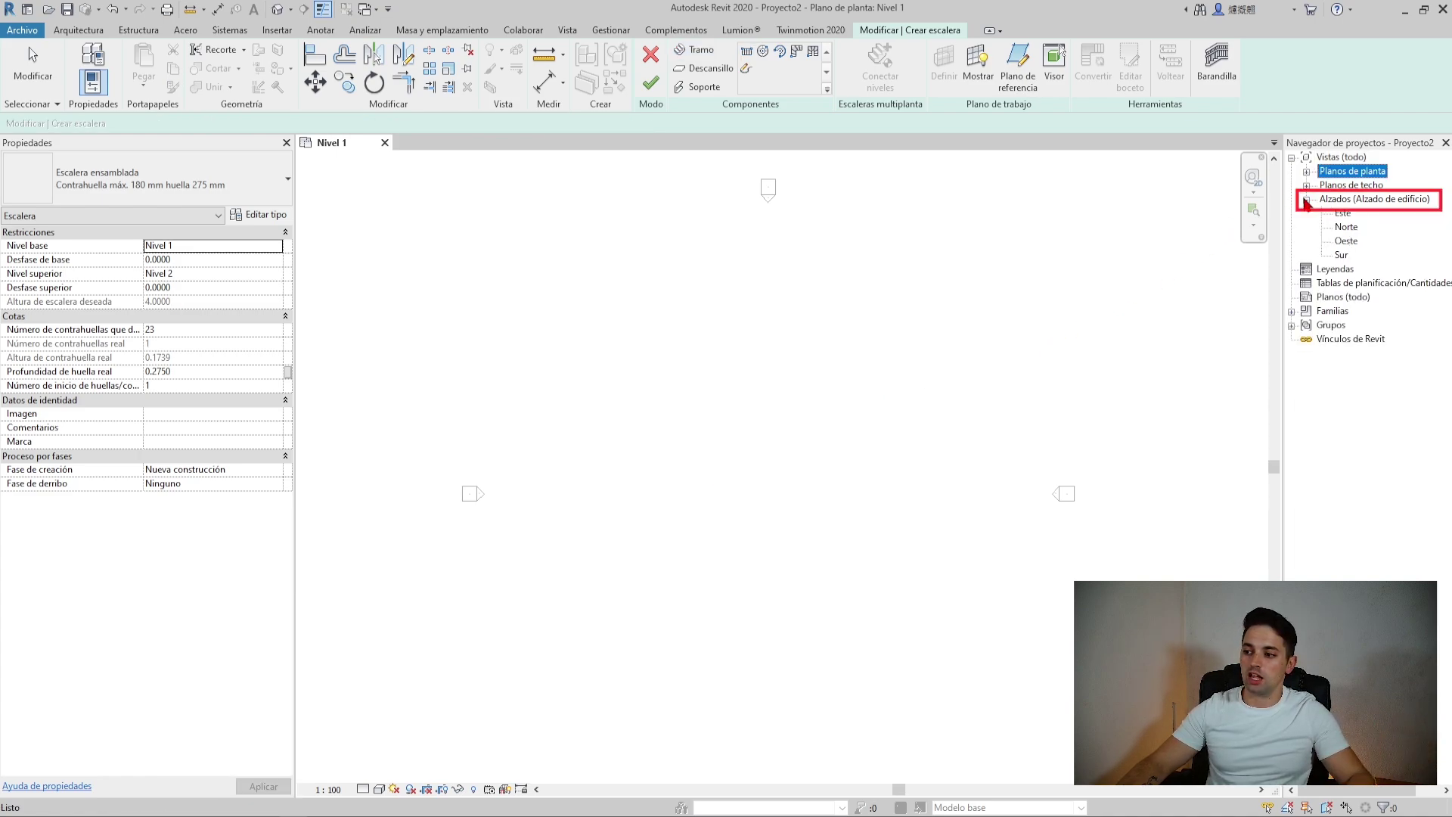
pyautogui.doubleClick(1345, 215)
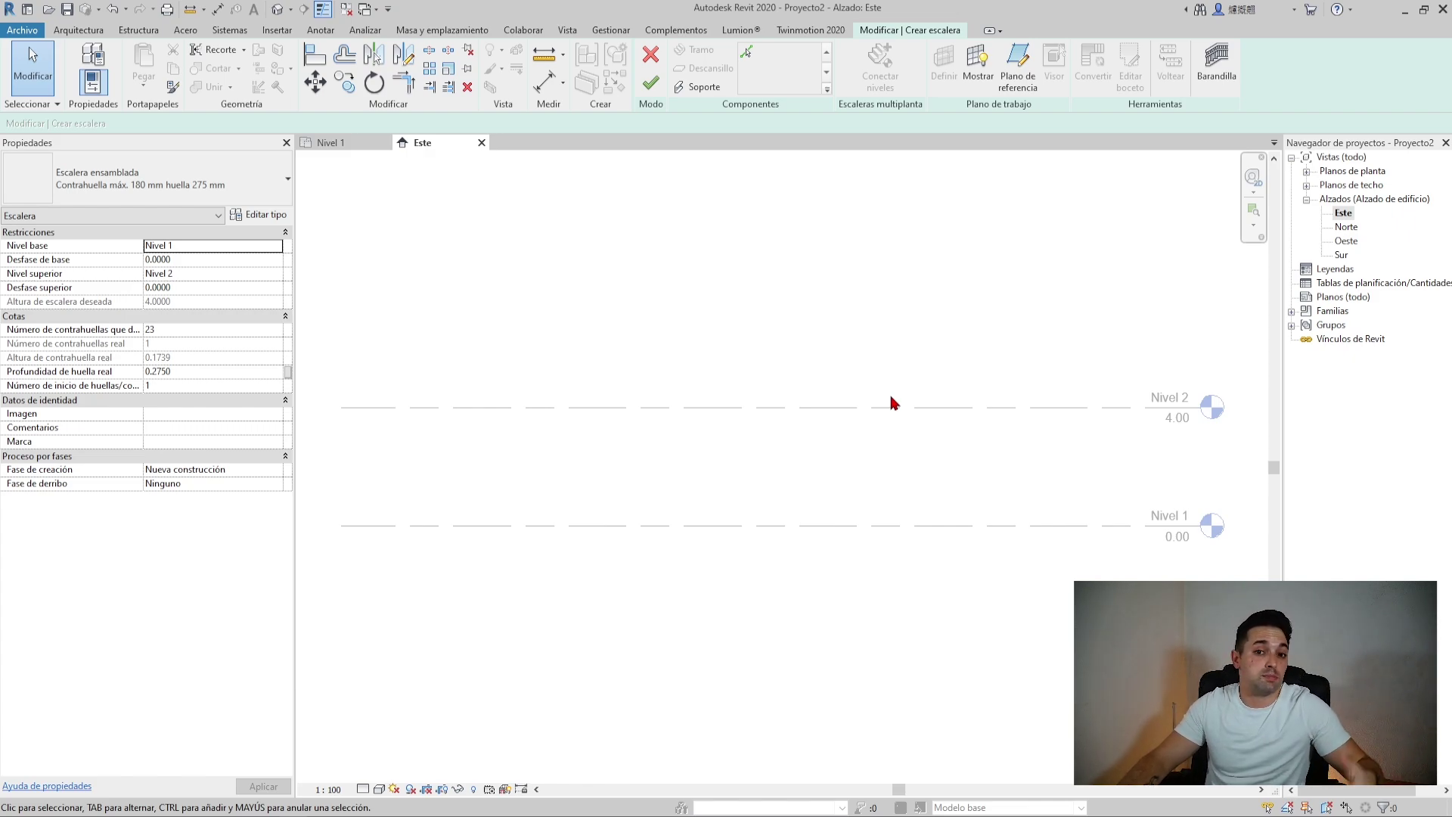
pyautogui.doubleClick(1352, 173)
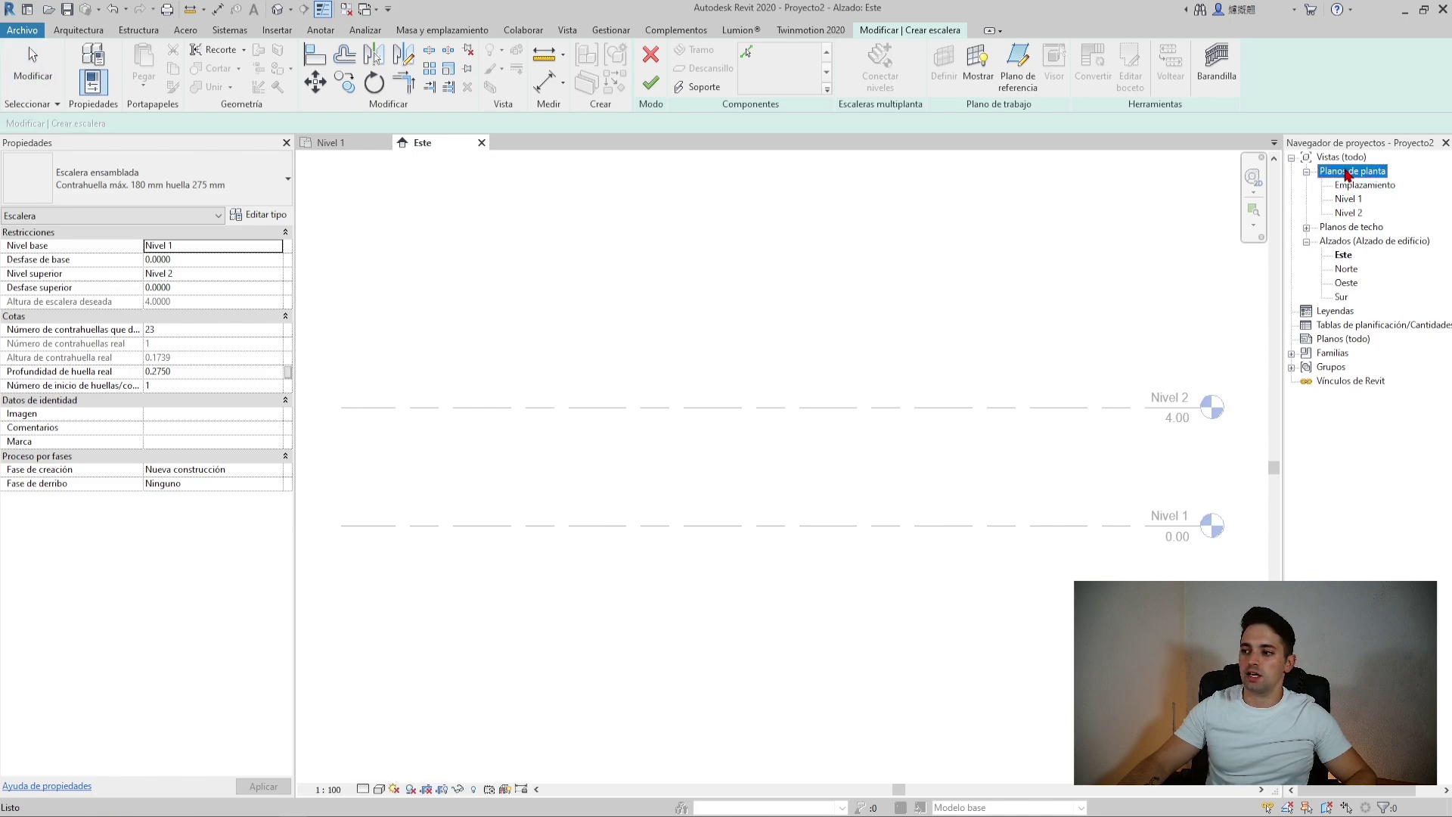
pyautogui.doubleClick(1348, 173)
pyautogui.click(336, 143)
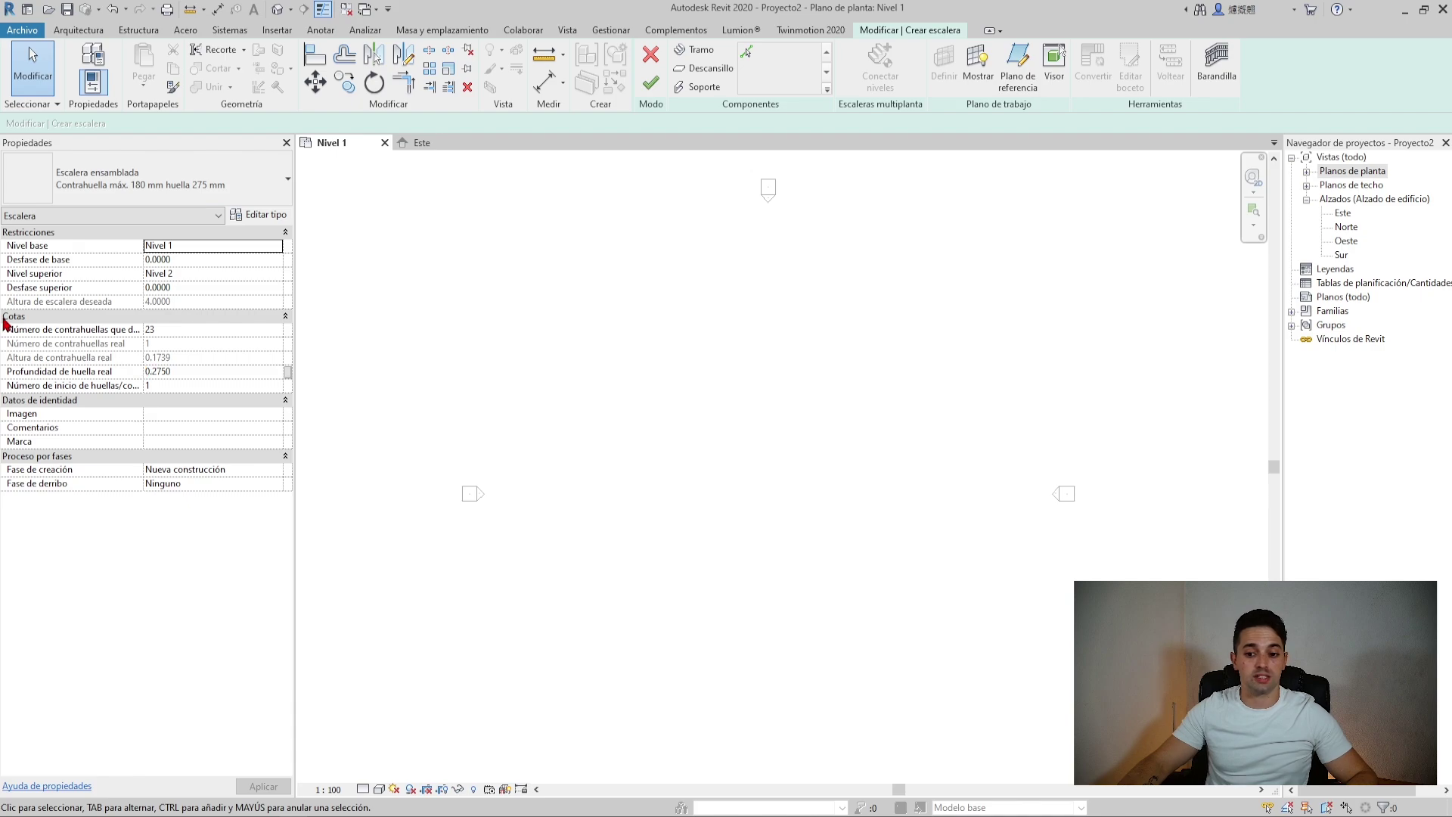
pyautogui.click(285, 318)
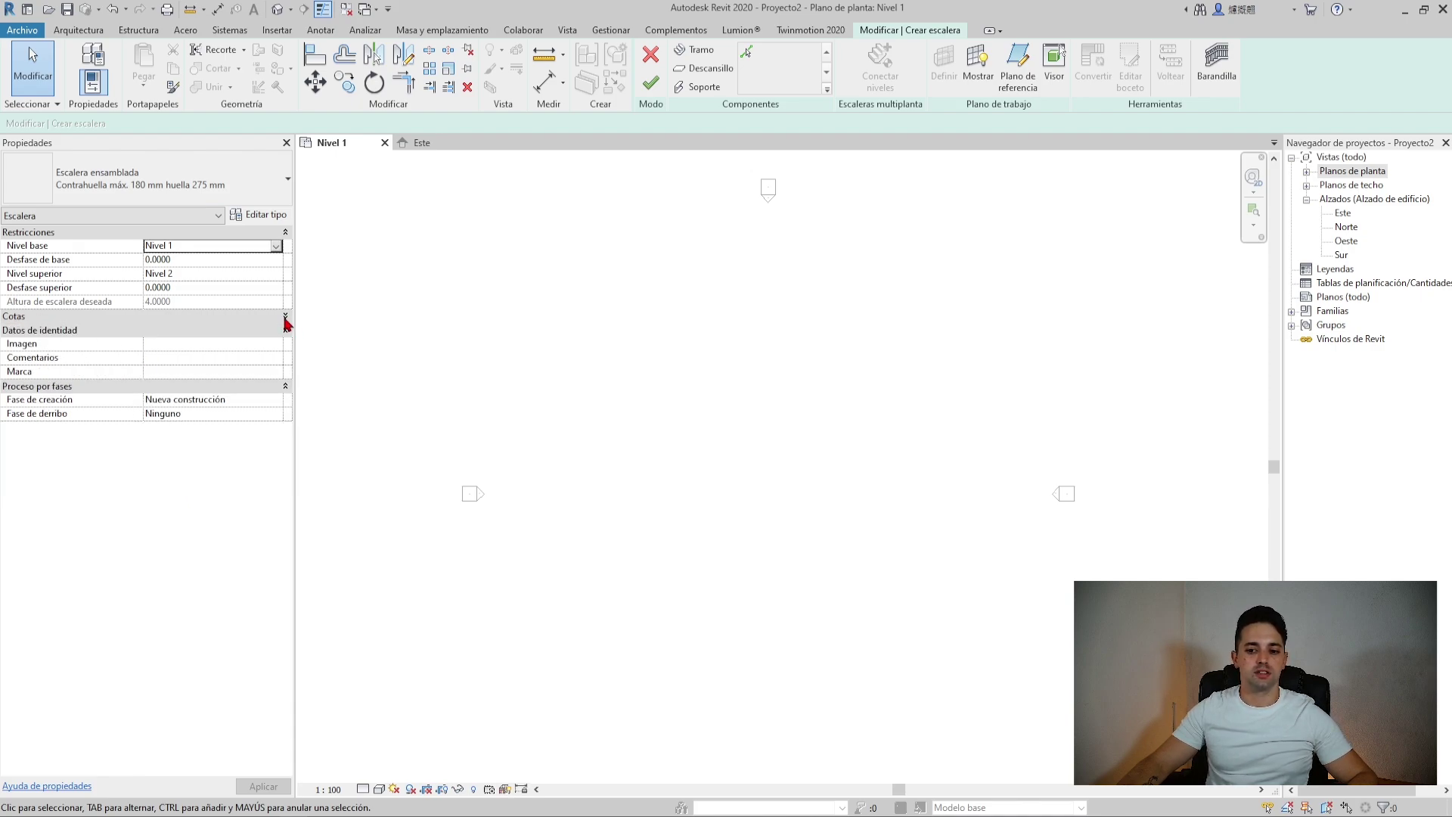
pyautogui.click(239, 317)
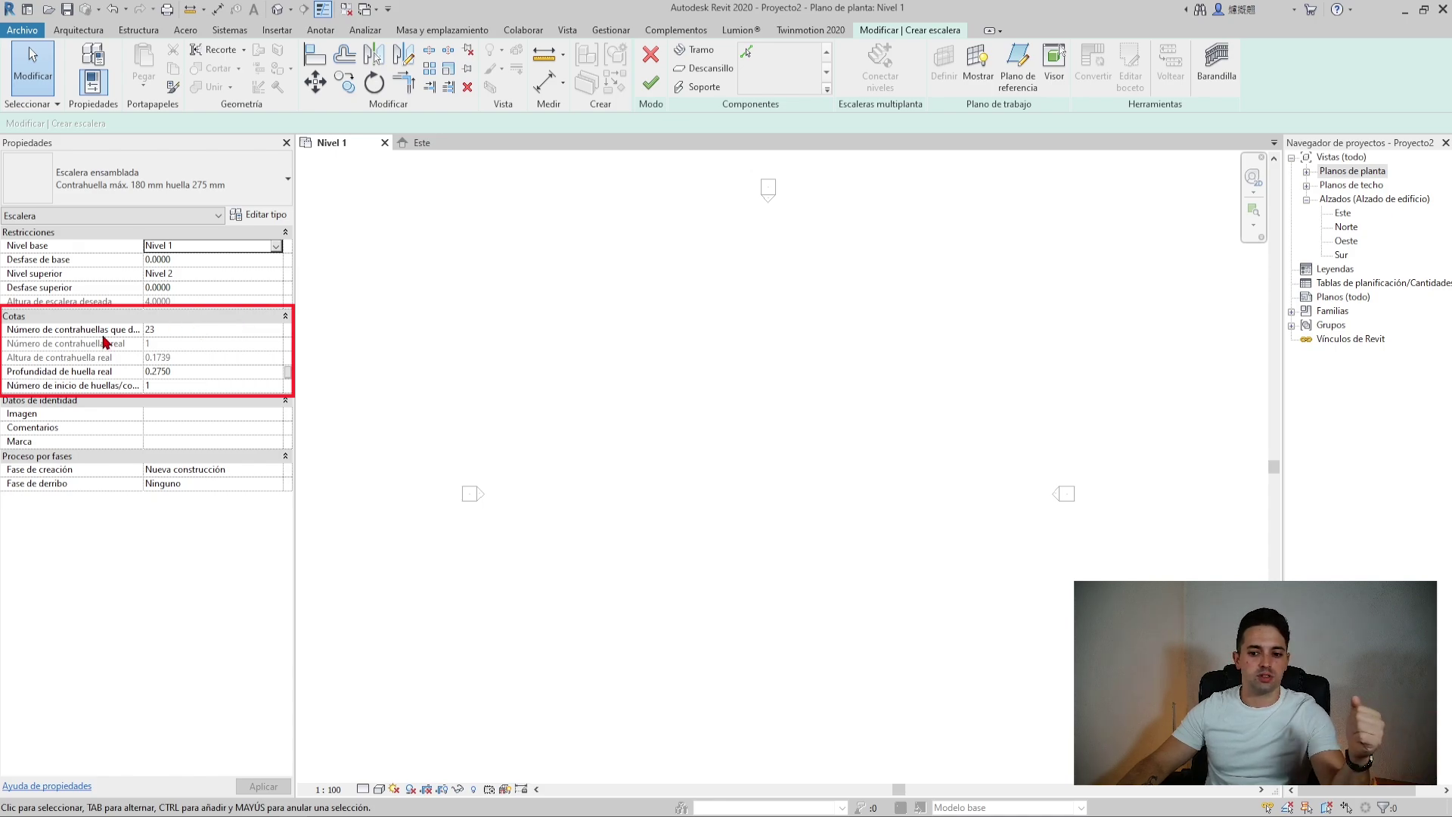
pyautogui.click(172, 332)
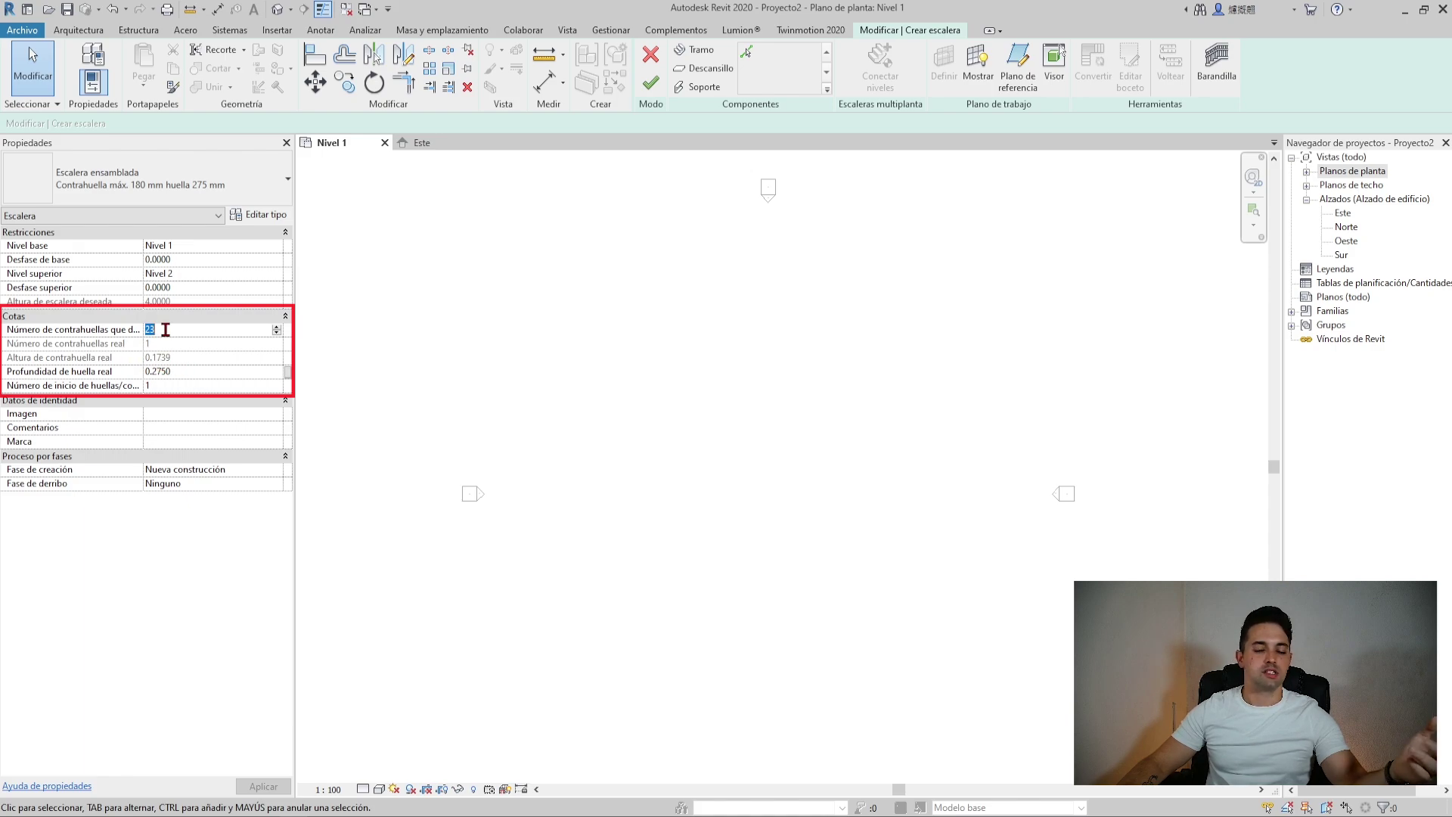
pyautogui.write('20')
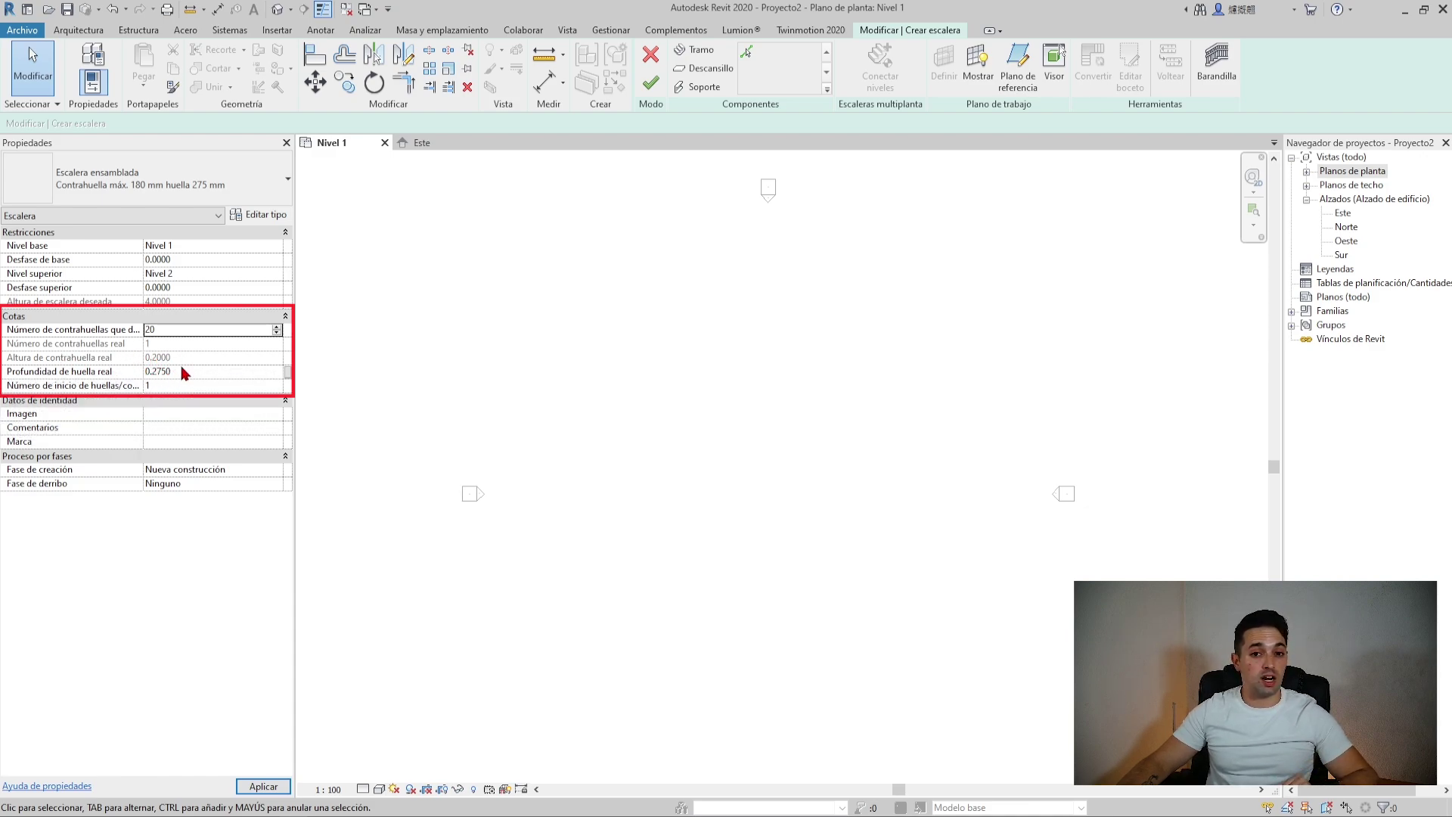
pyautogui.press('Return')
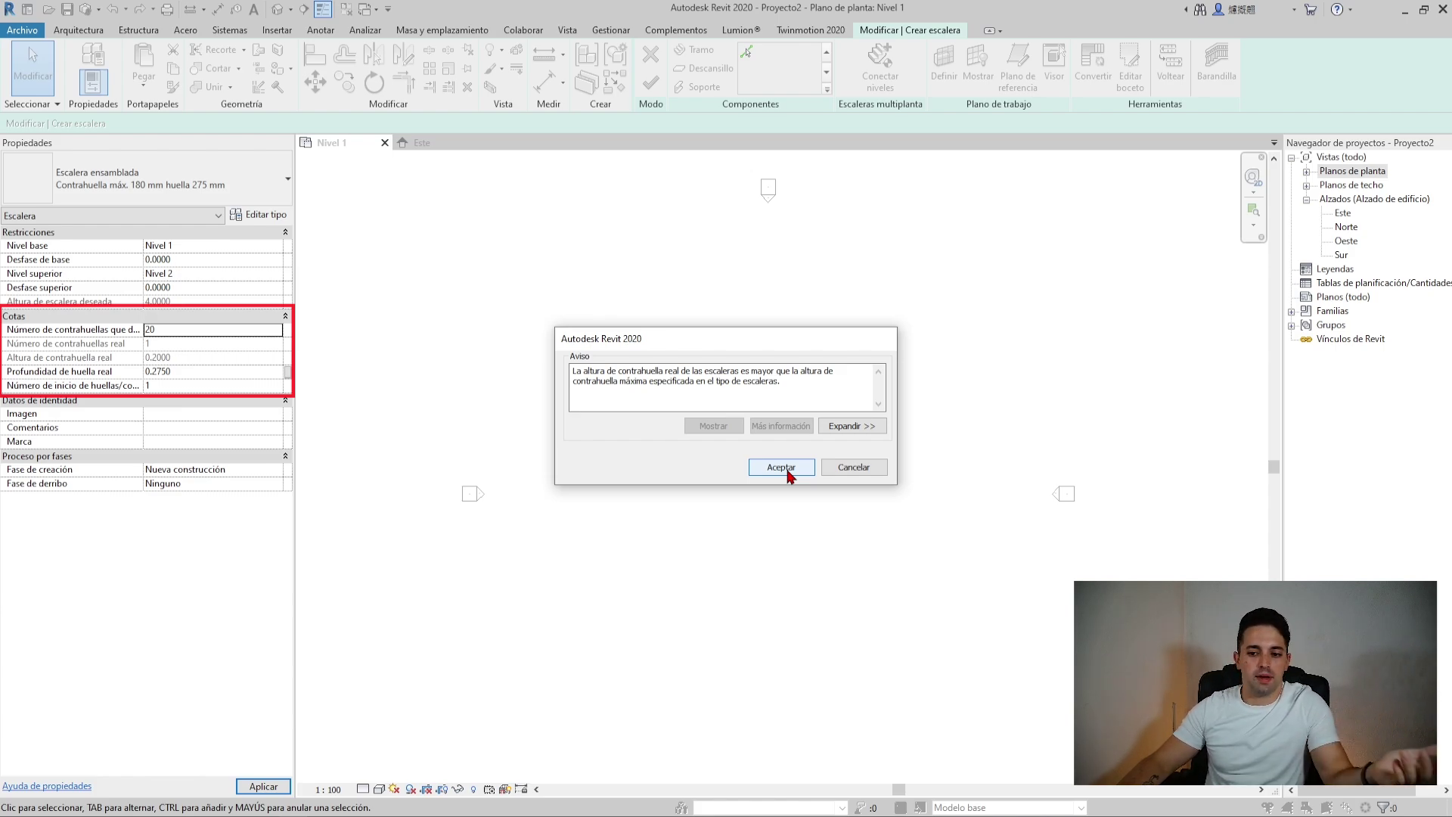
pyautogui.click(787, 471)
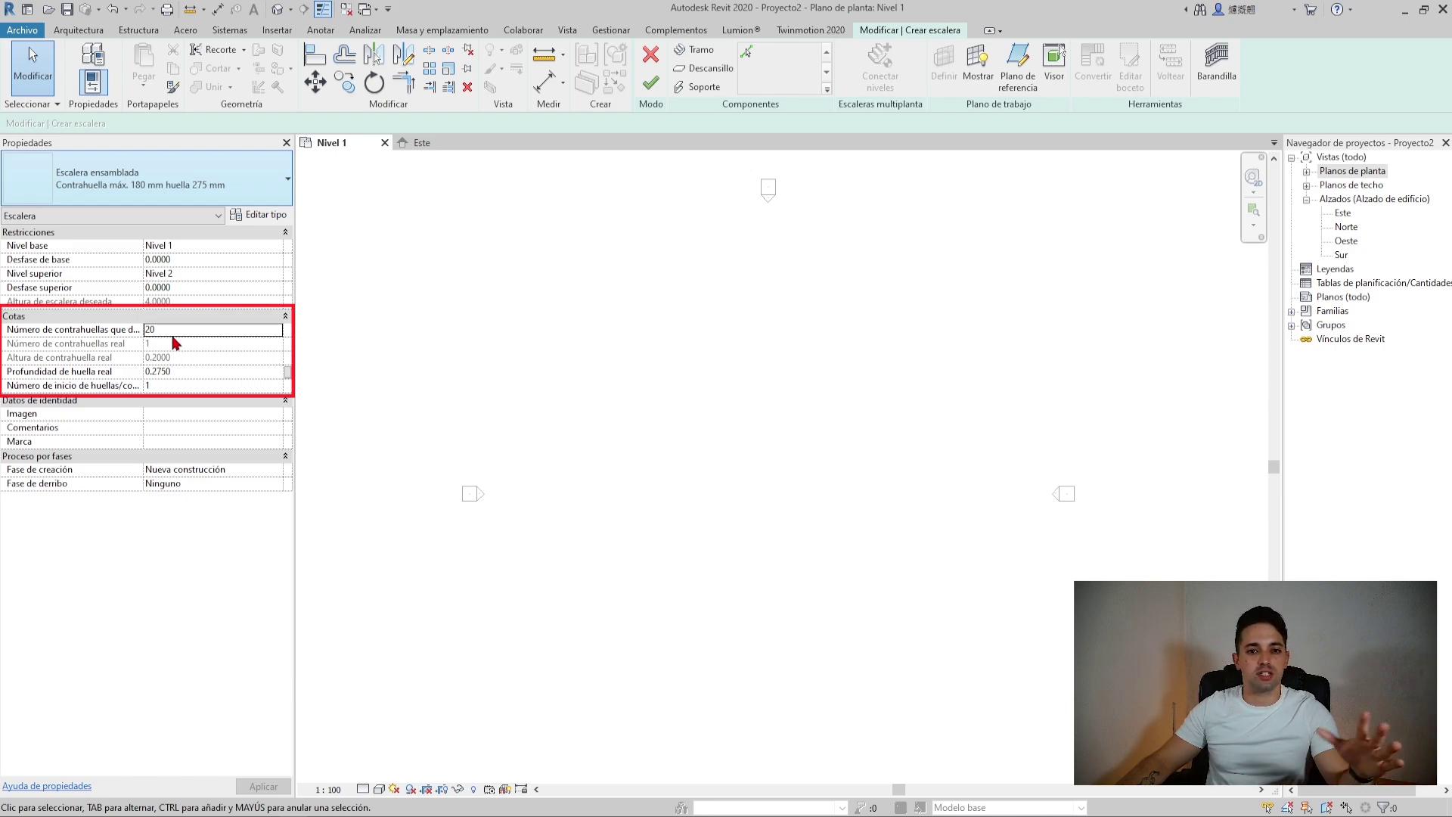
pyautogui.click(172, 332)
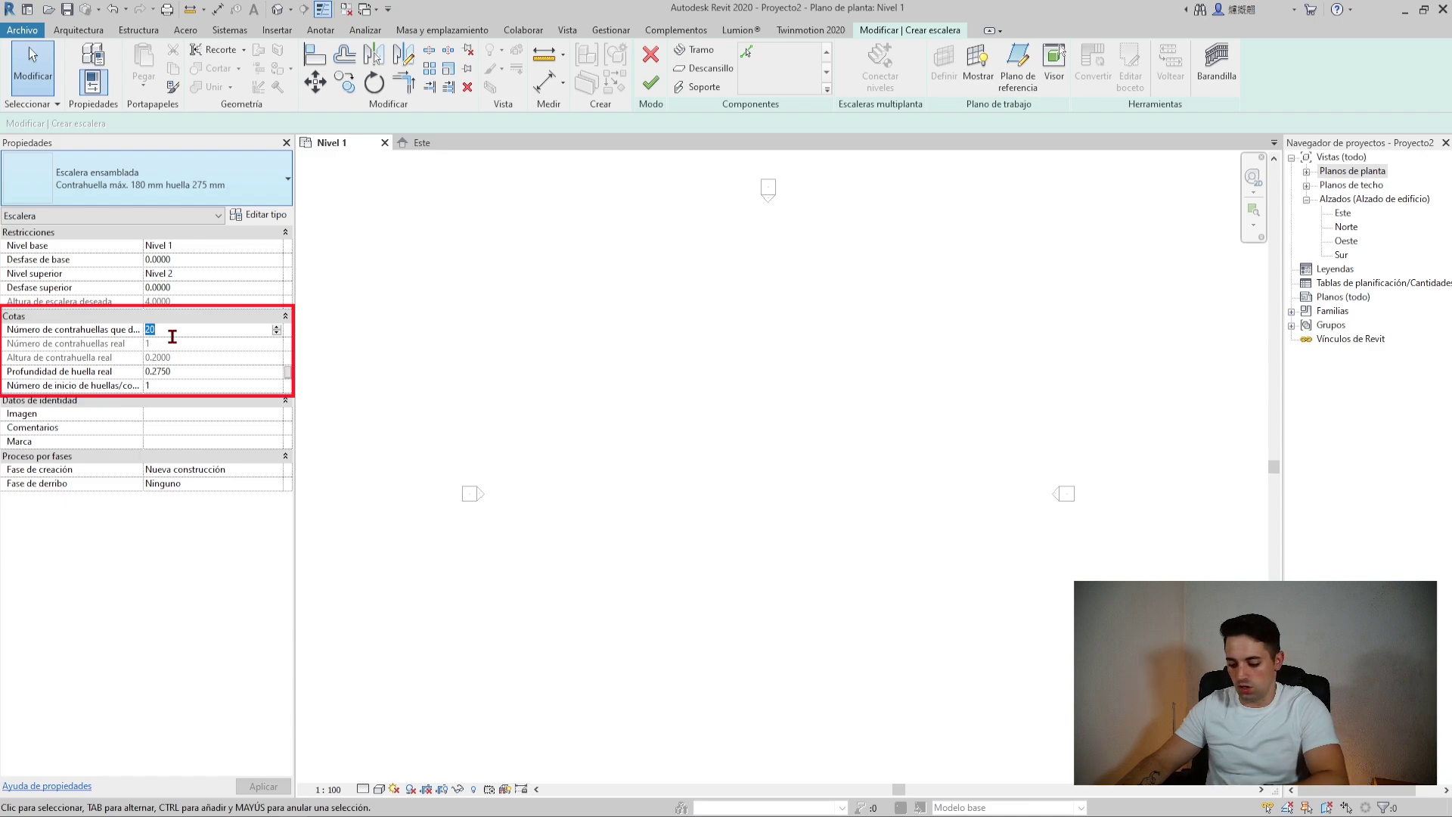
pyautogui.write('23')
pyautogui.press('Return')
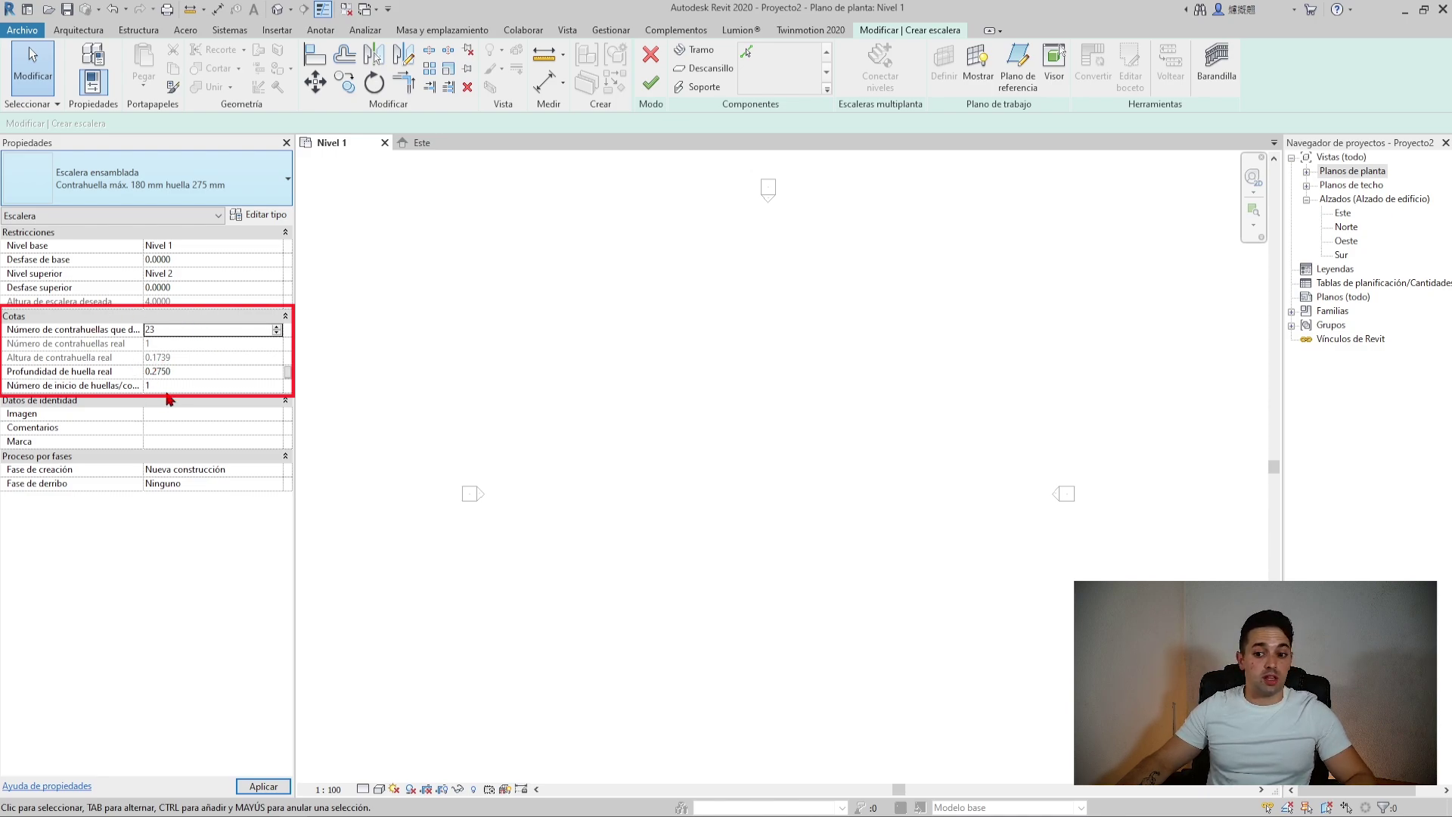
pyautogui.click(203, 376)
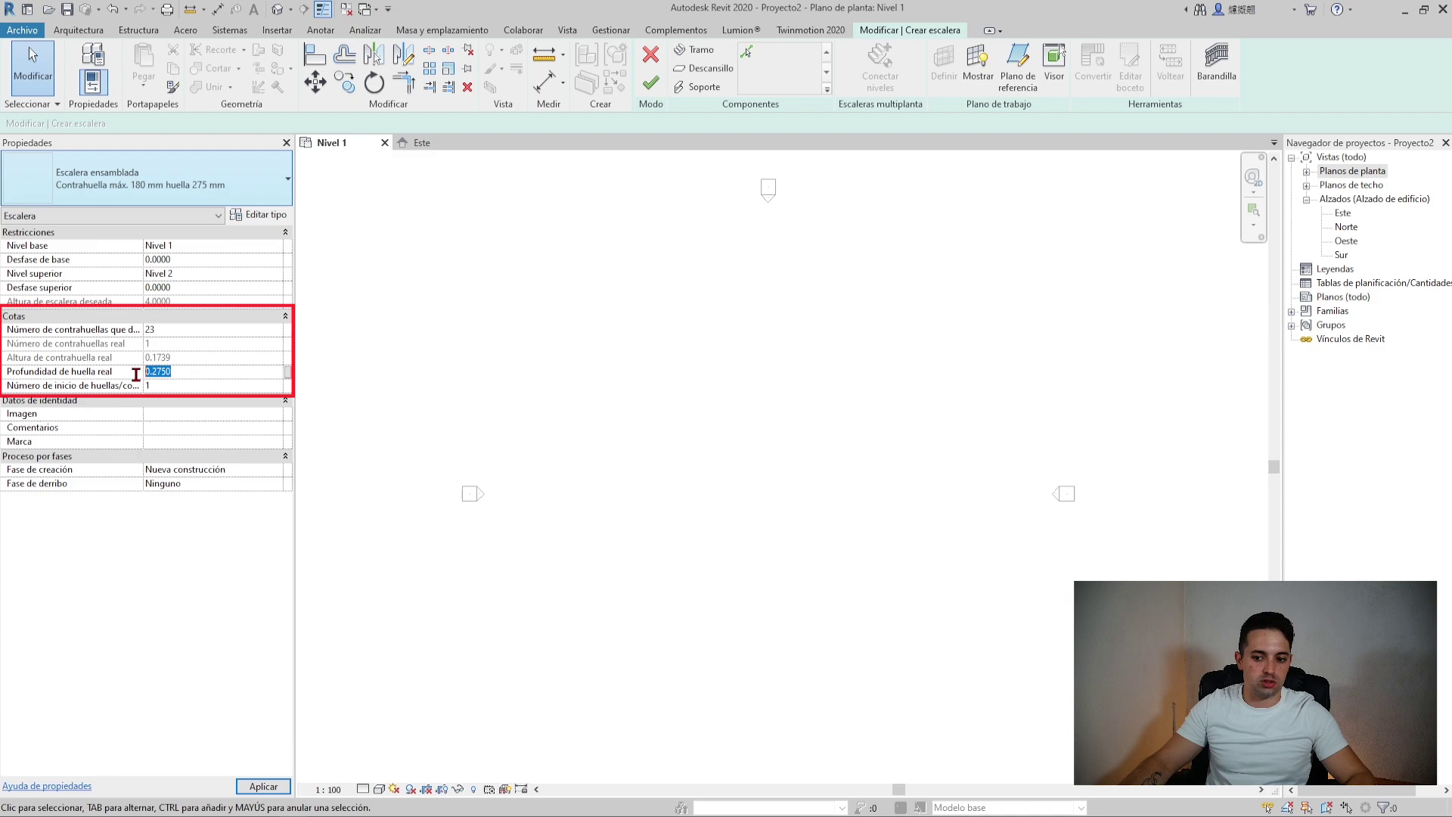
pyautogui.hotkey('ctrl', 'a')
pyautogui.click(188, 379)
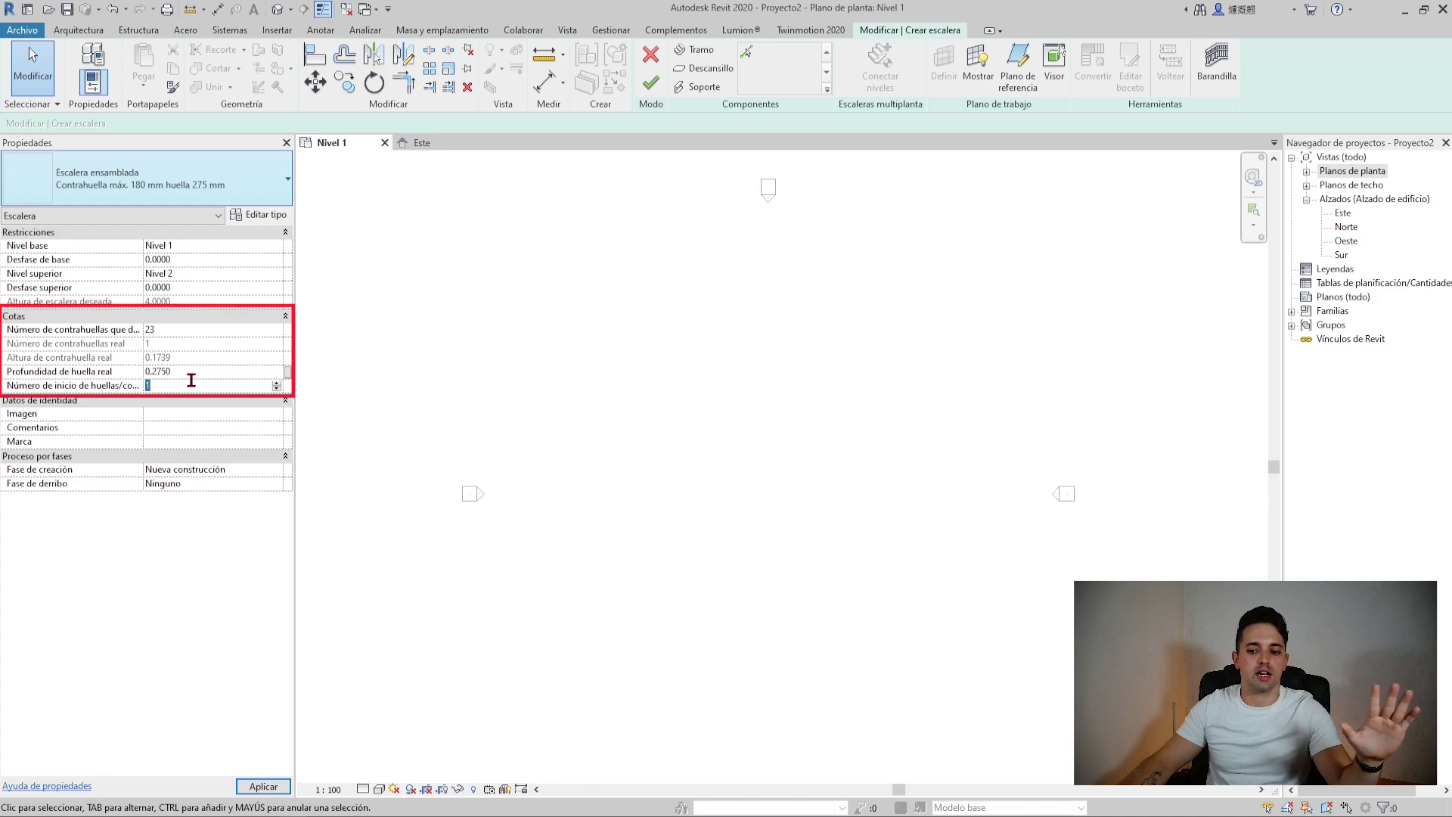
pyautogui.doubleClick(193, 376)
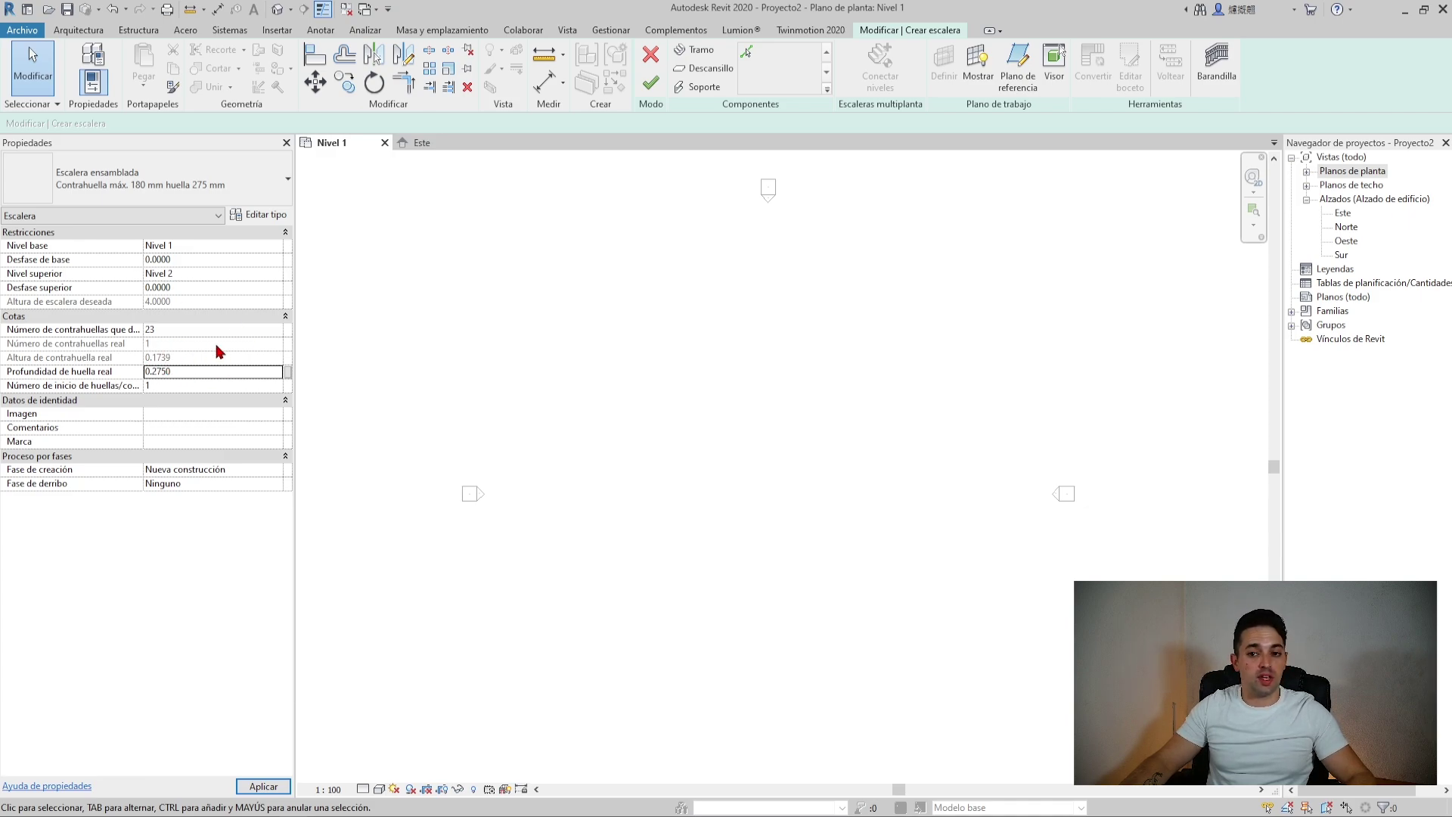
# Give the assembled stair type a 0.80 minimum run width, keeping 0.18 riser and 0.275 tread
pyautogui.click(240, 218)
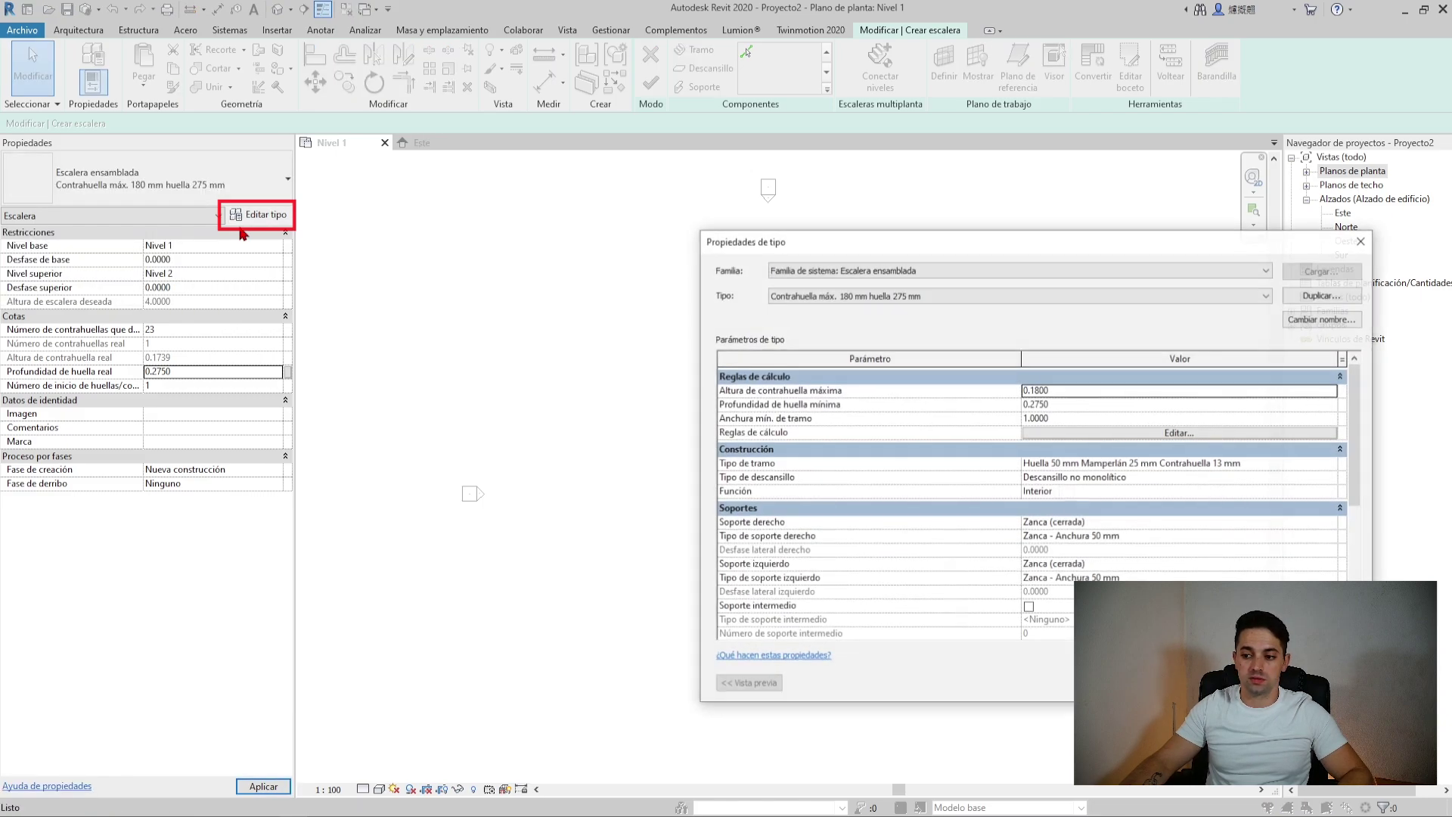
pyautogui.moveTo(804, 251); pyautogui.dragTo(475, 190)
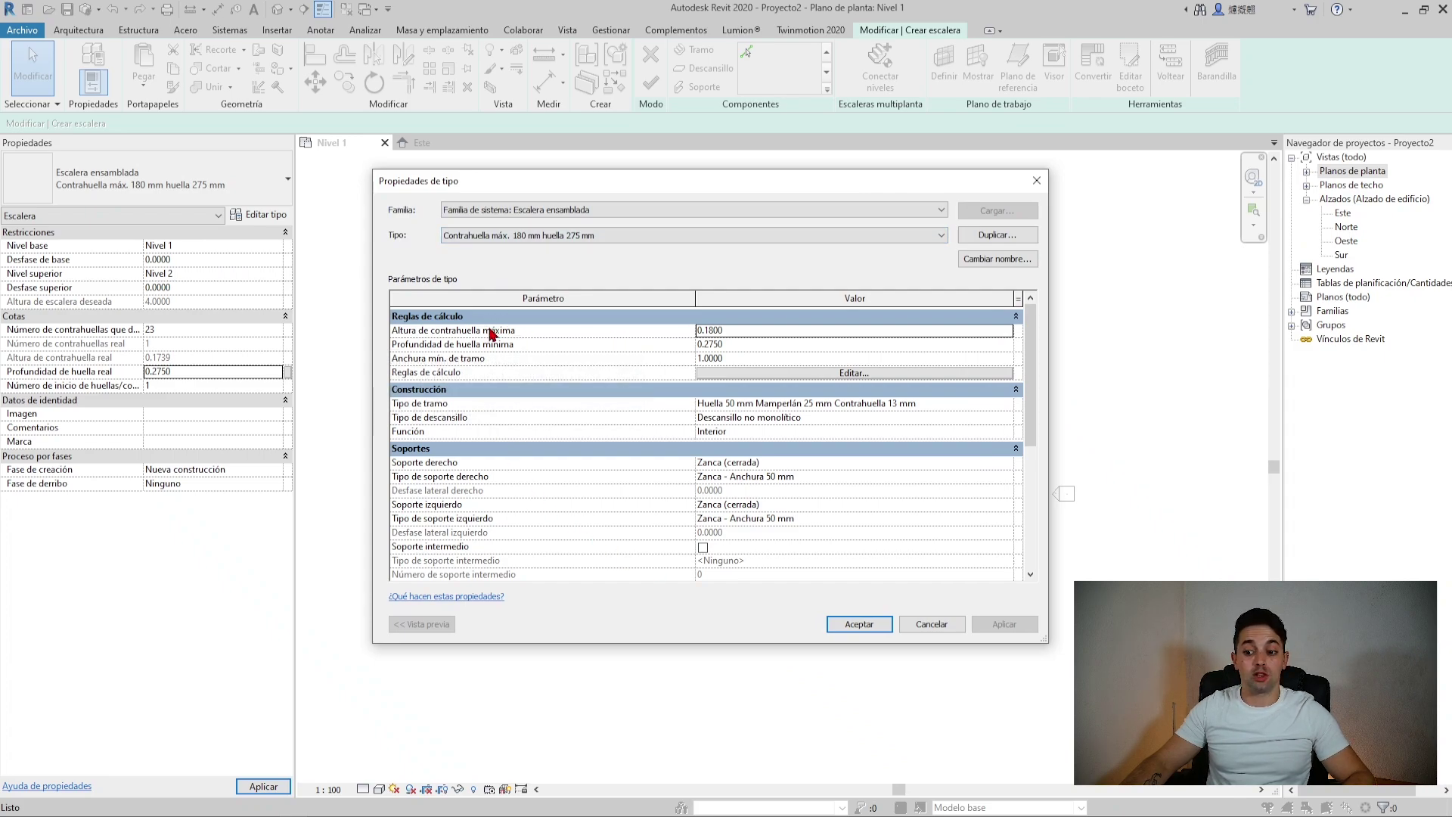
pyautogui.click(729, 332)
pyautogui.doubleClick(729, 332)
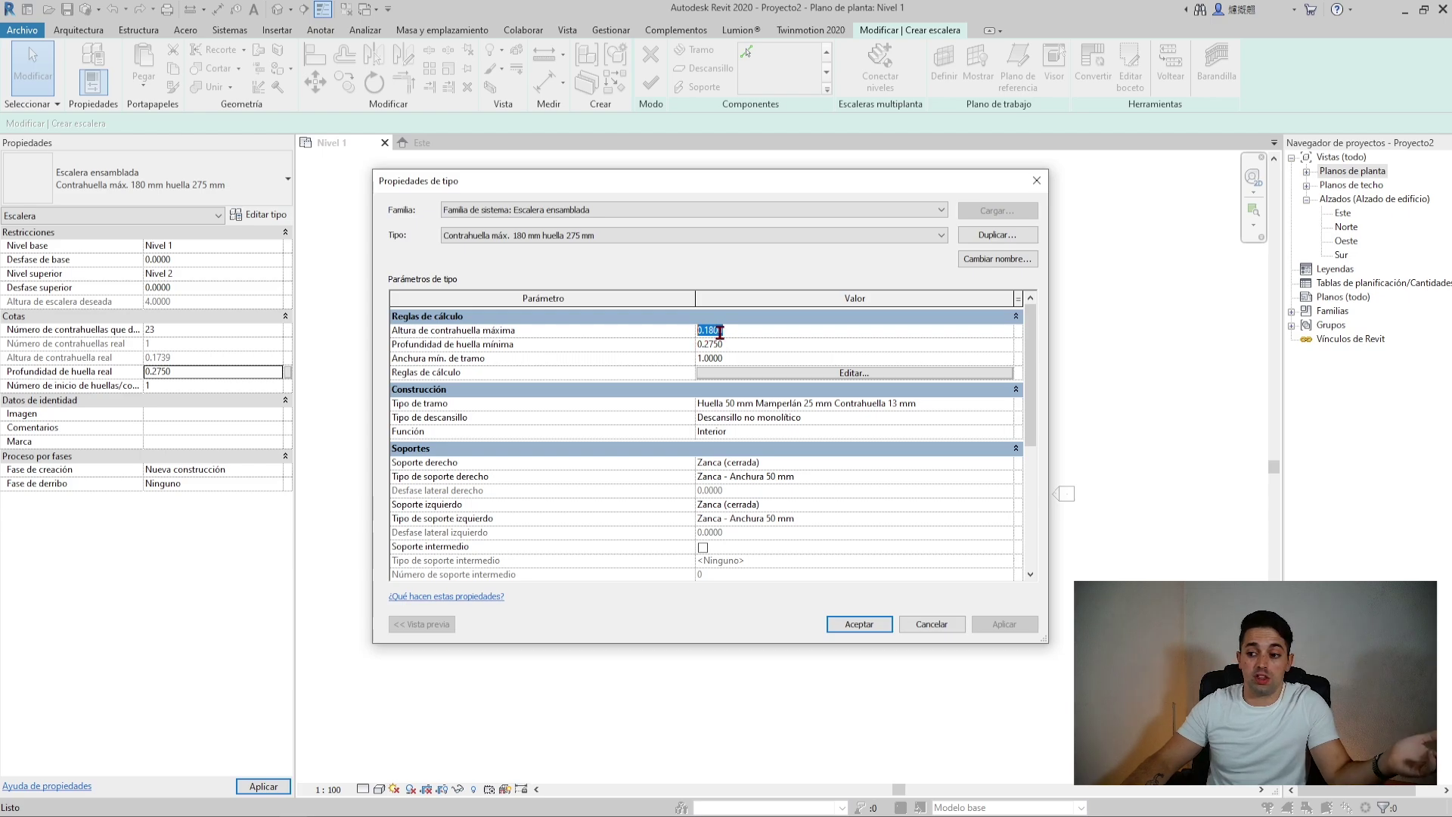
pyautogui.scroll(-2, 730, 329)
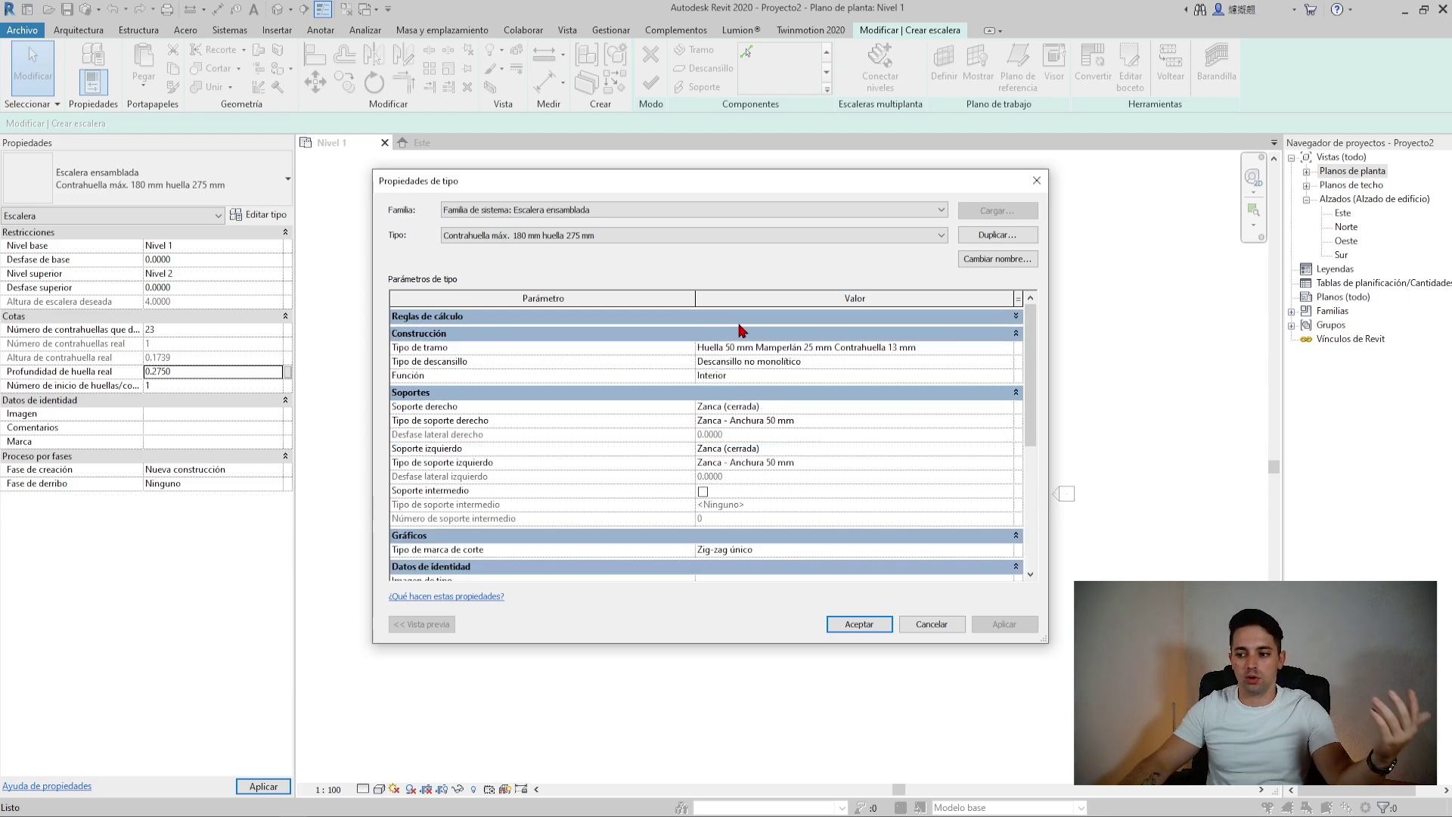
pyautogui.scroll(2, 734, 329)
pyautogui.click(730, 341)
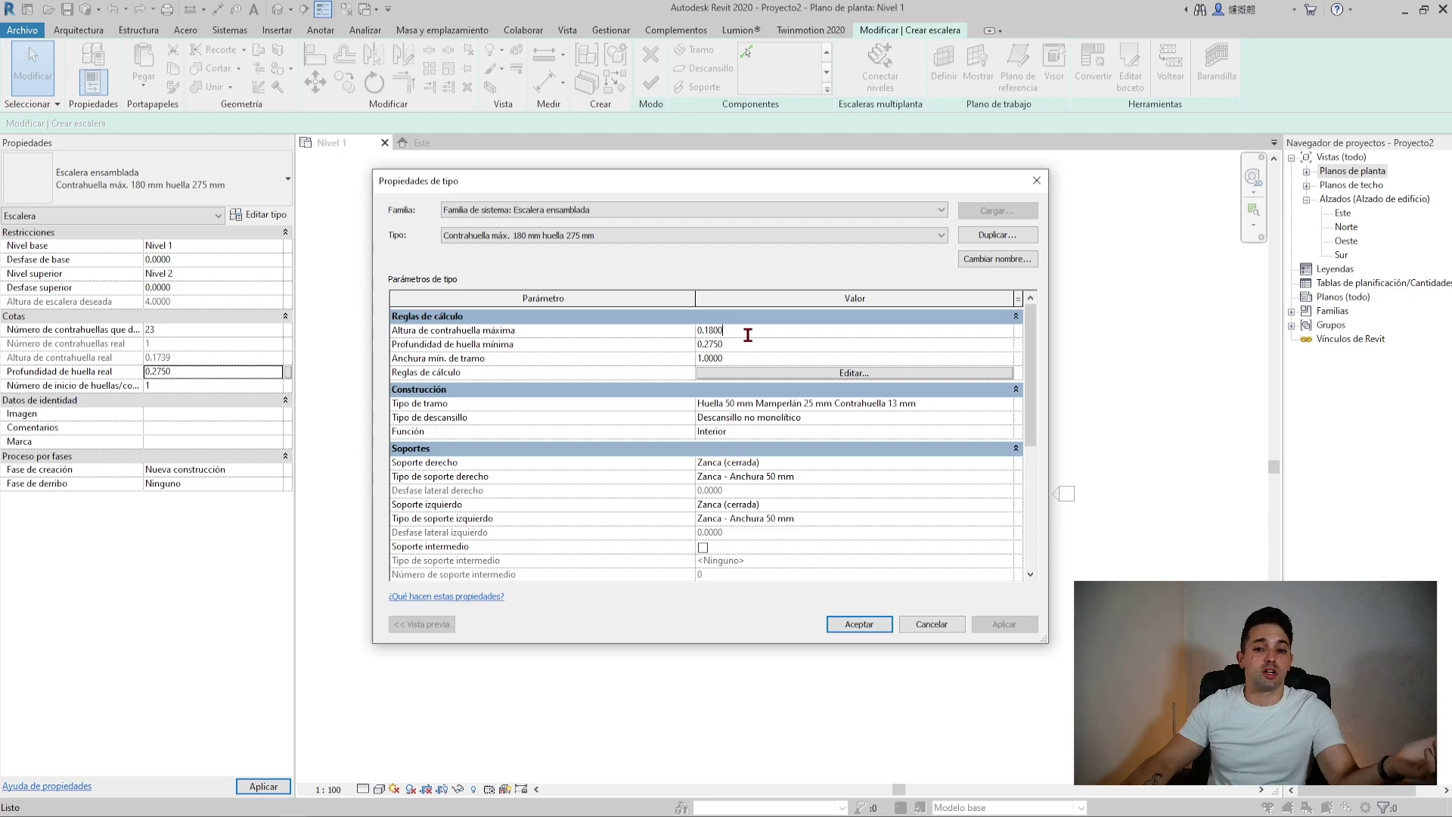
pyautogui.moveTo(728, 333); pyautogui.dragTo(719, 342)
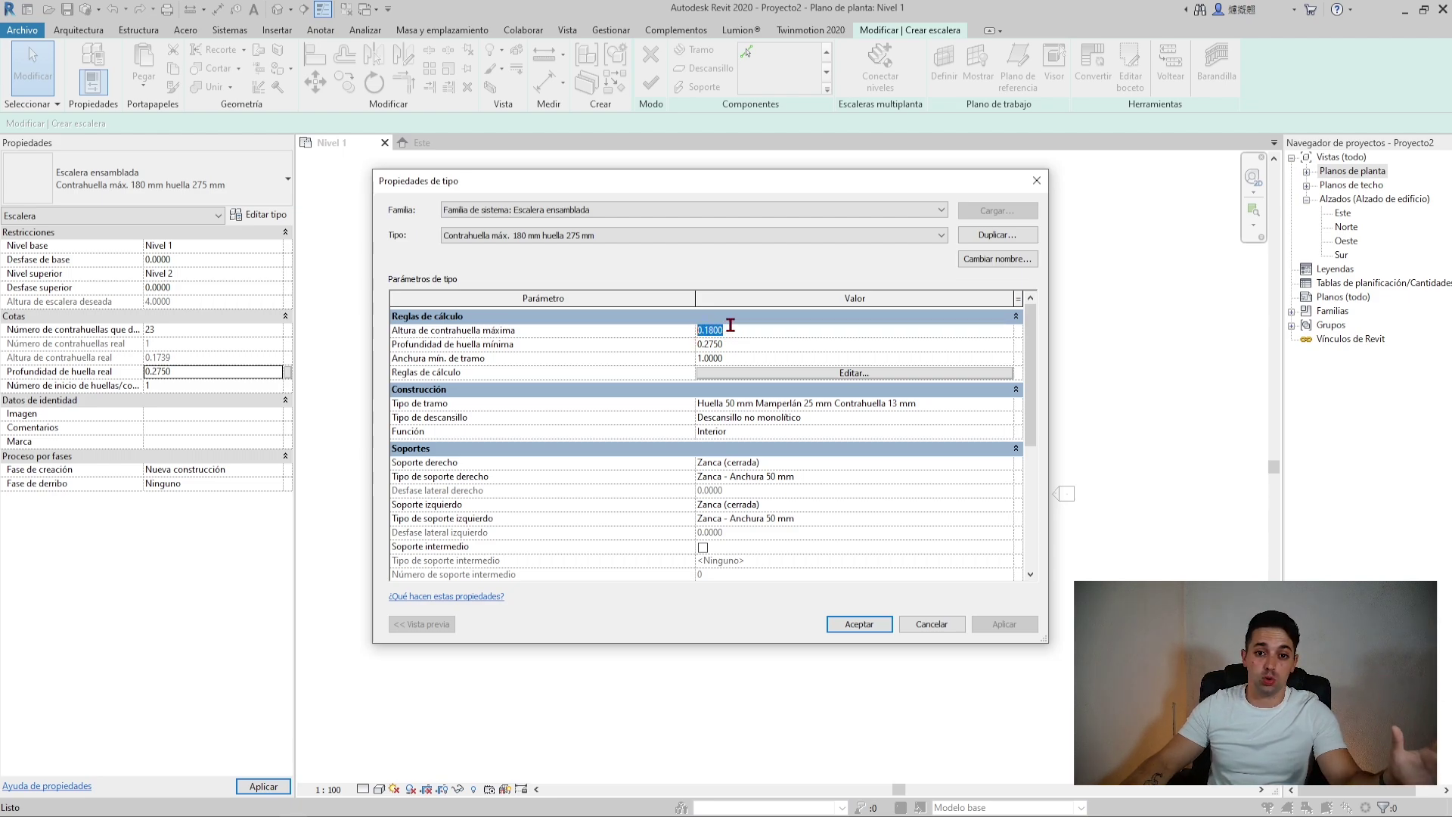
pyautogui.click(830, 357)
pyautogui.write('0.8')
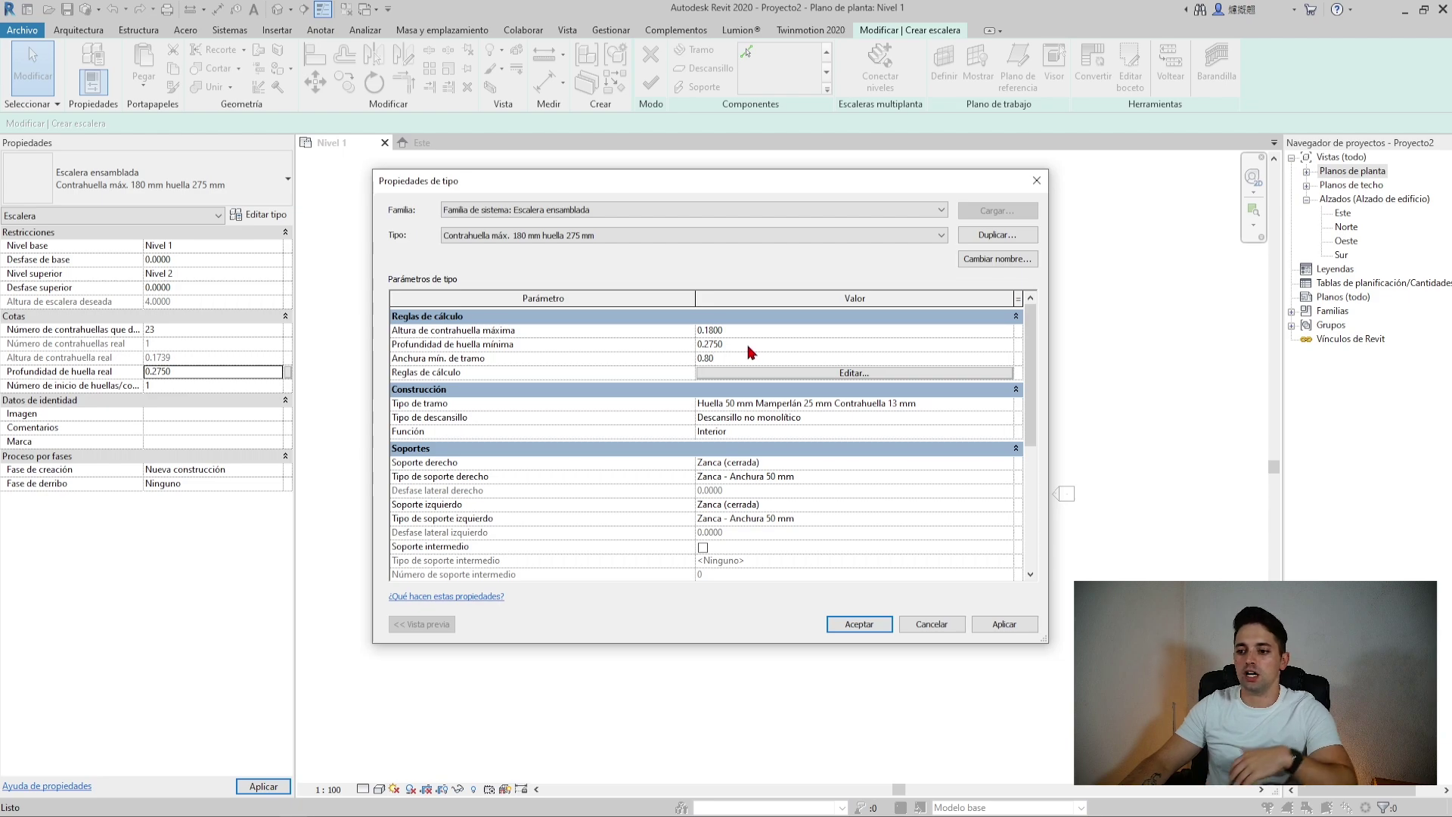
pyautogui.click(748, 345)
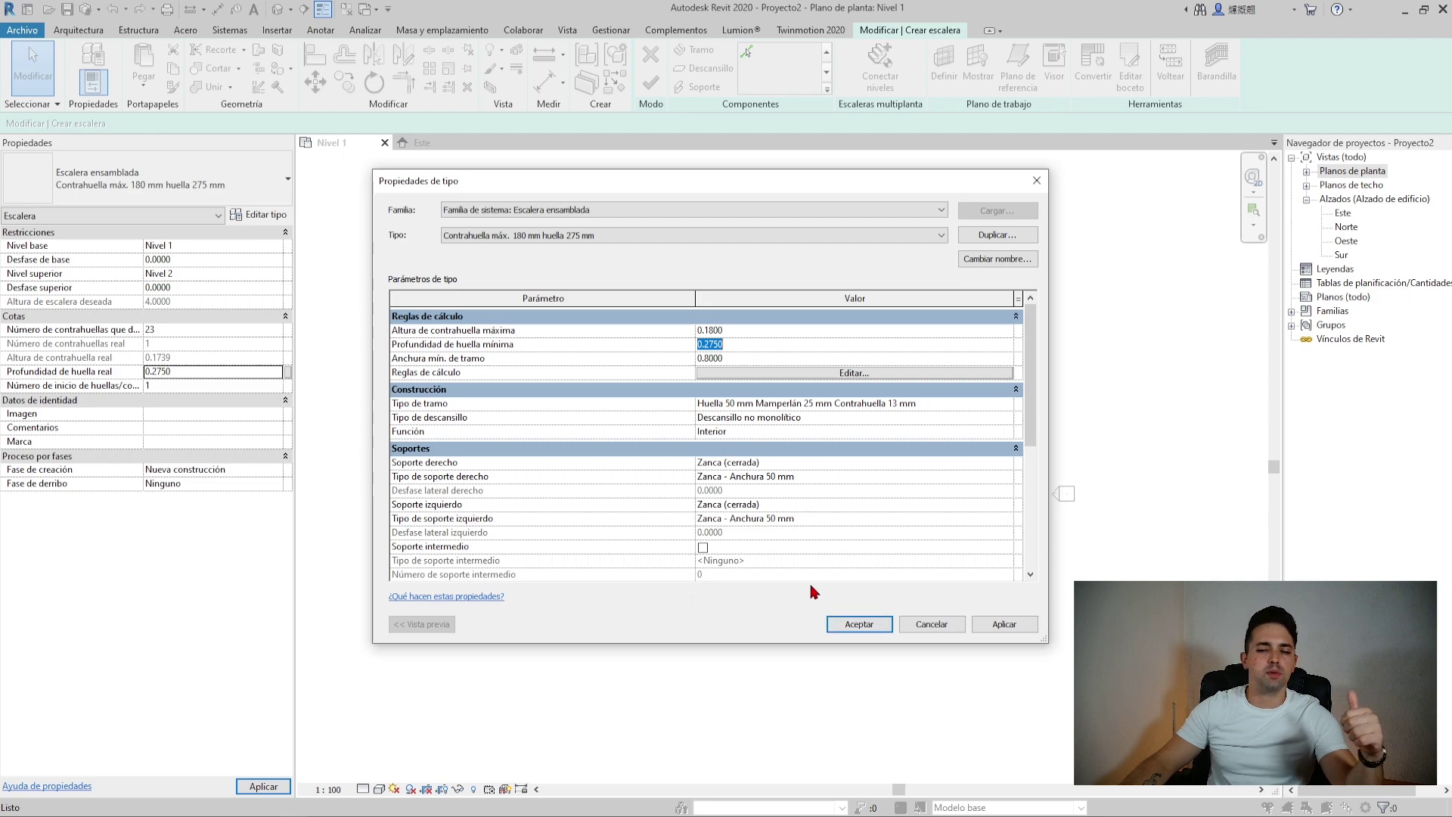
pyautogui.click(869, 632)
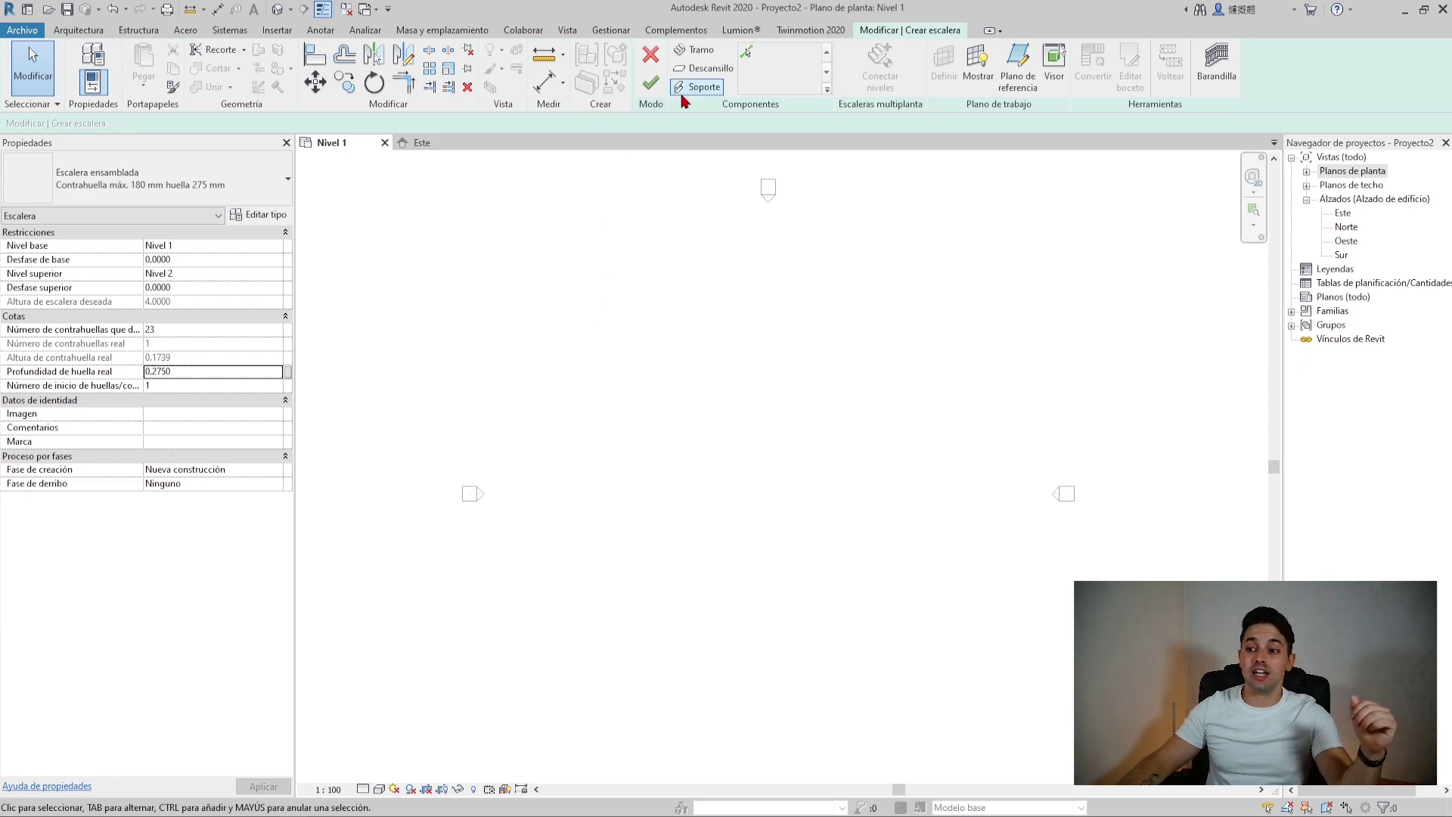
# Draw a first straight 13-riser run, 3.30 m long, in the Nivel 1 plan
pyautogui.click(696, 53)
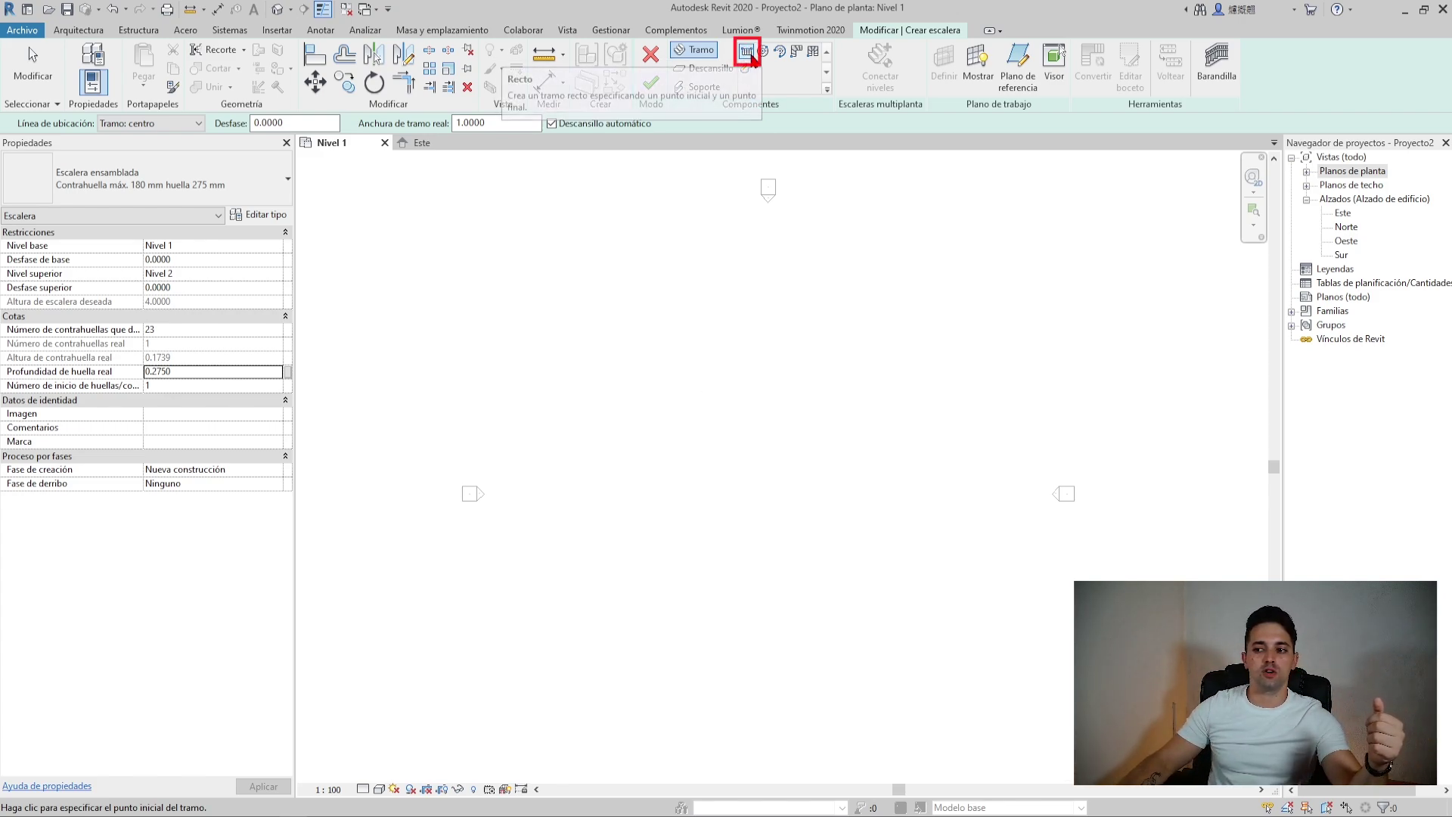
pyautogui.click(603, 469)
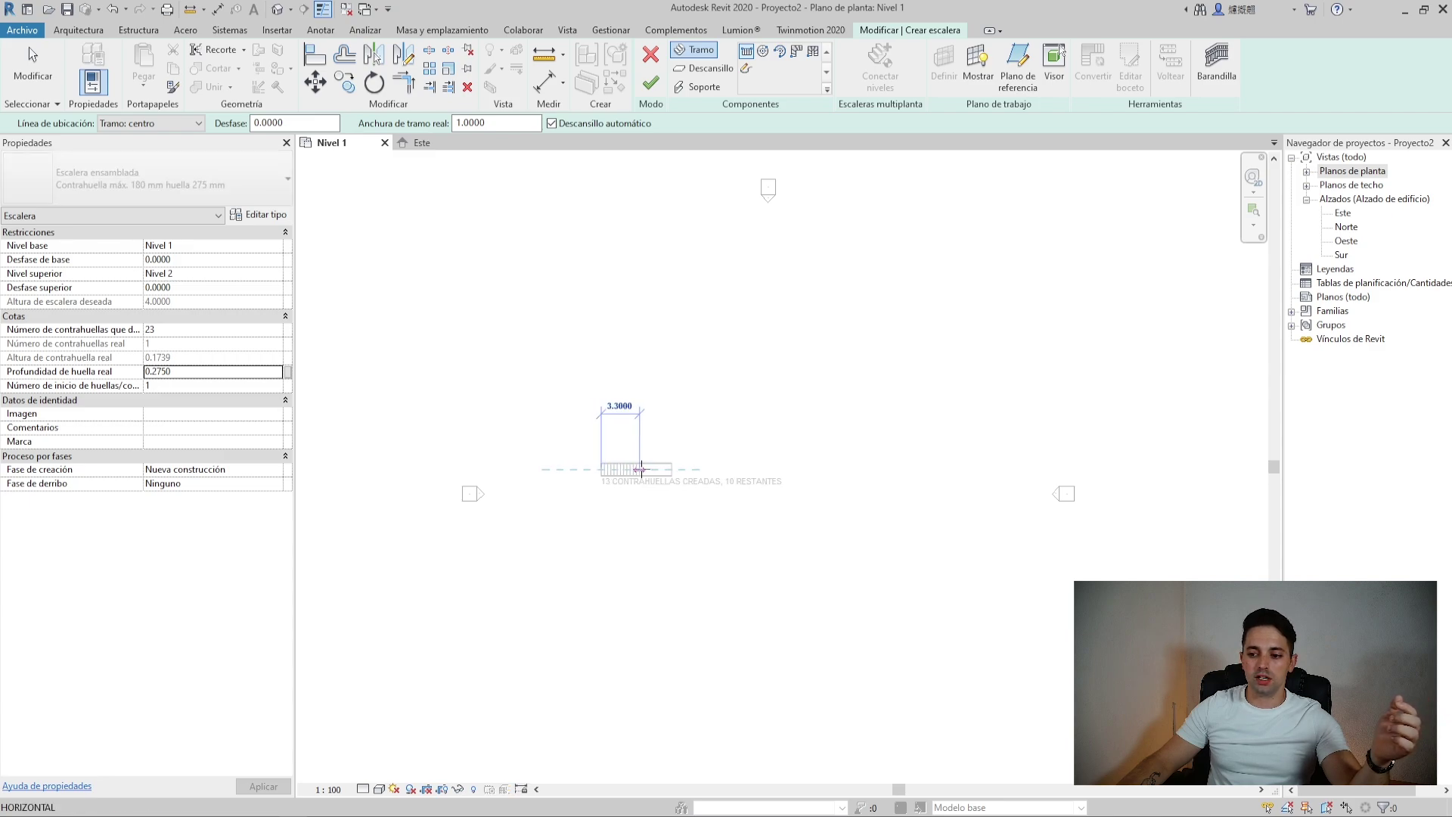
pyautogui.scroll(2, 610, 470)
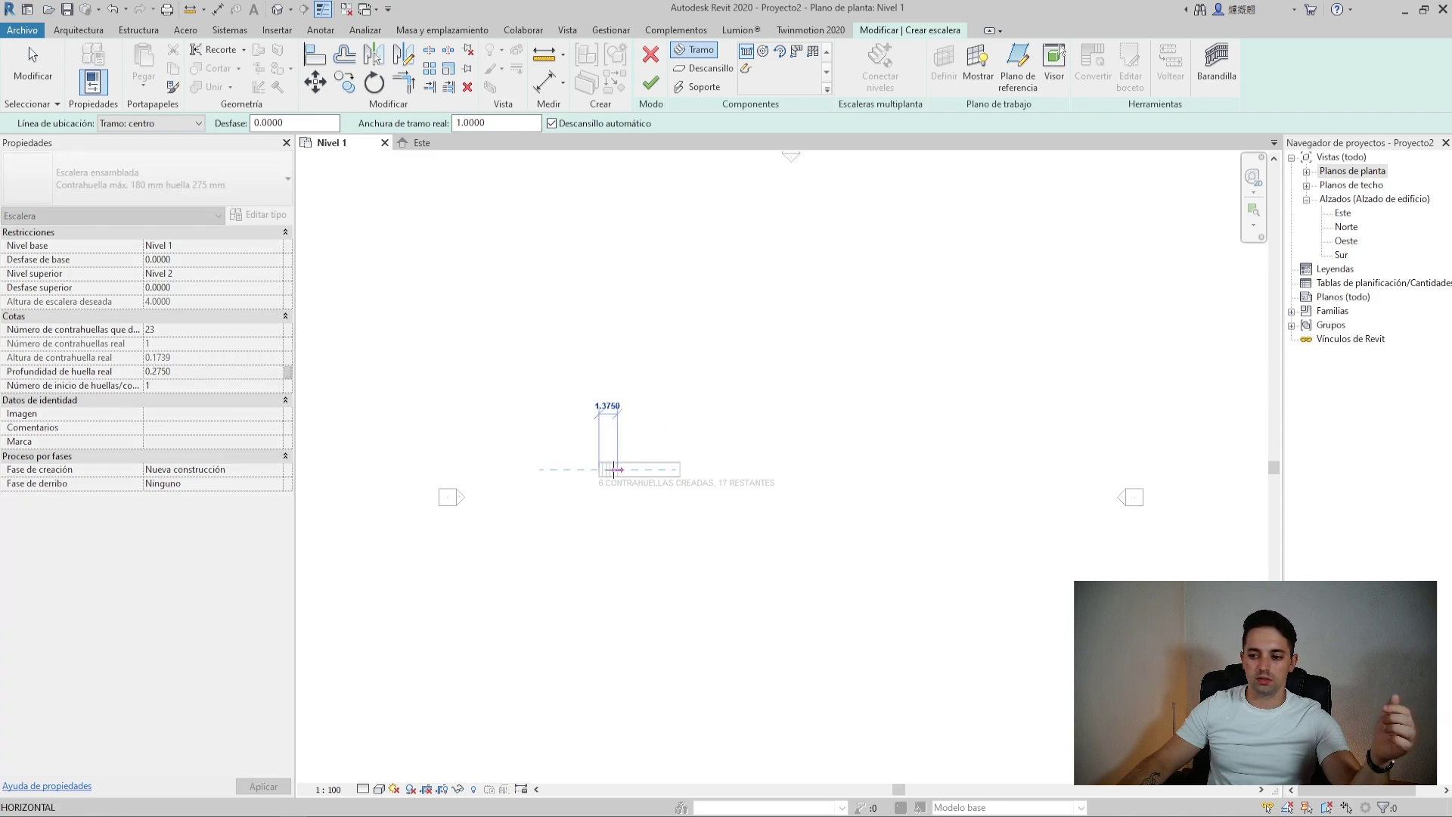
pyautogui.scroll(2, 609, 469)
pyautogui.scroll(2, 613, 470)
pyautogui.scroll(3, 615, 470)
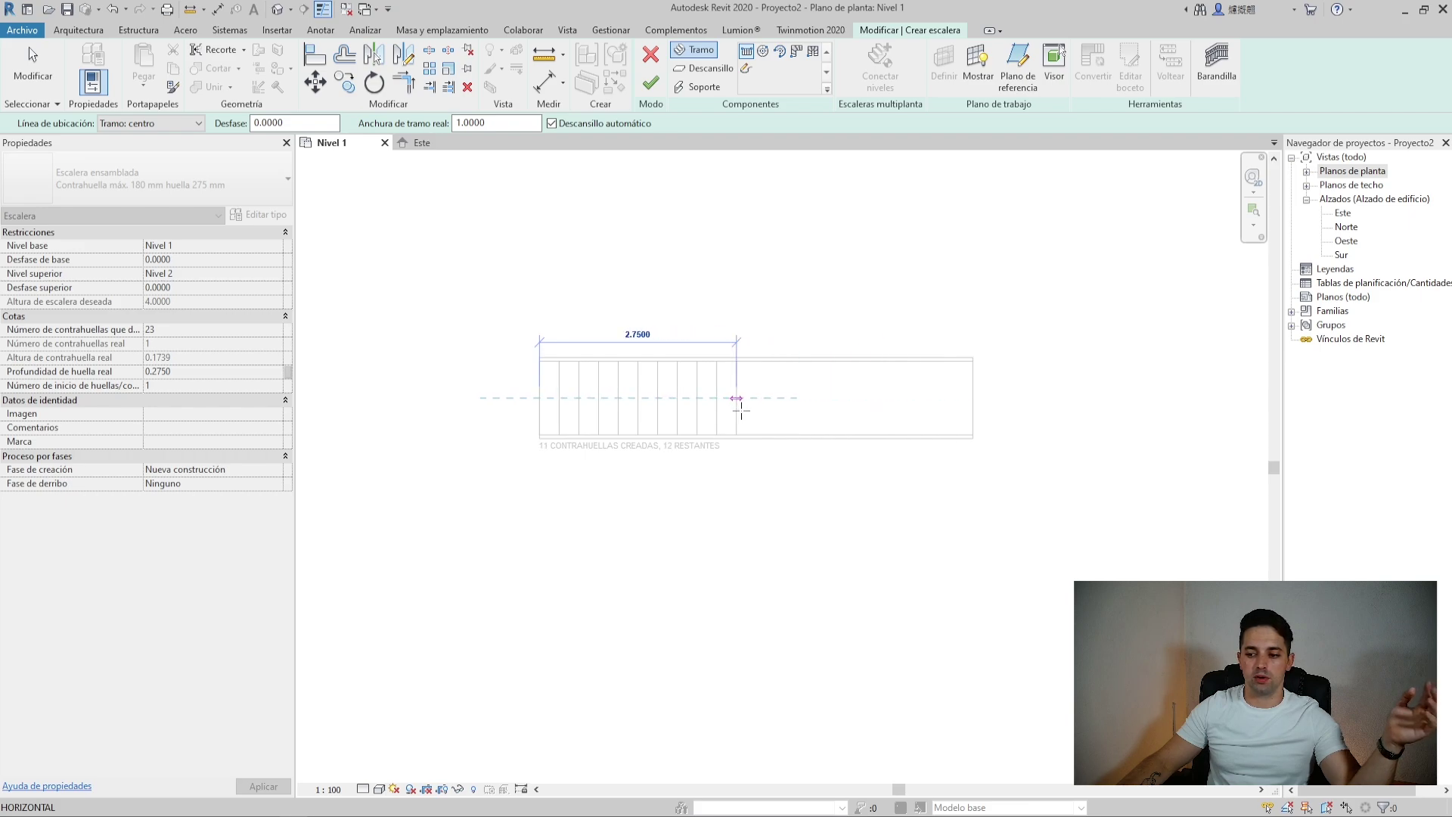
pyautogui.click(775, 398)
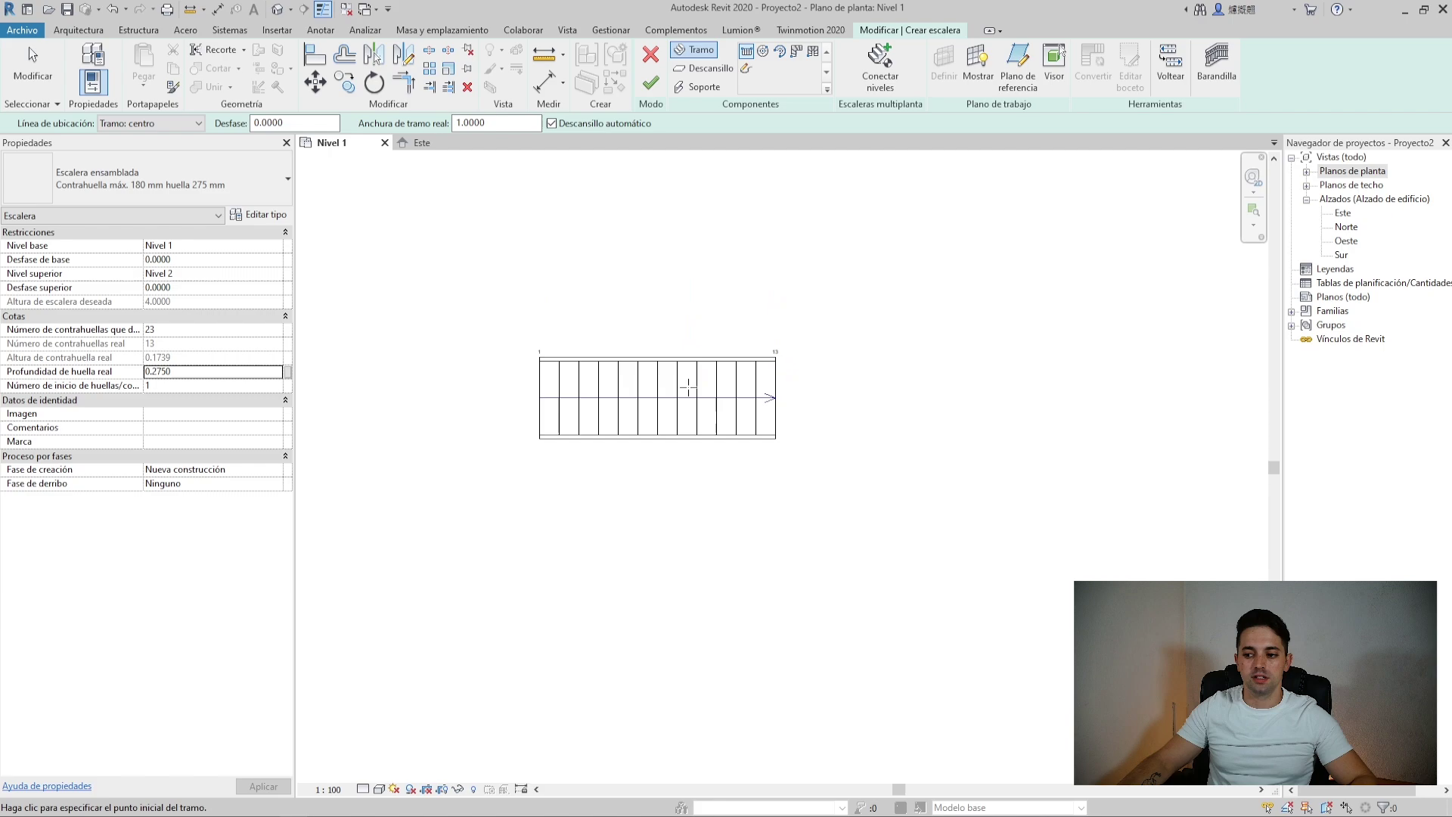
# Resize the first run with its end grip to 12 risers and 3.03 m length
pyautogui.press('Escape')
pyautogui.click(738, 384)
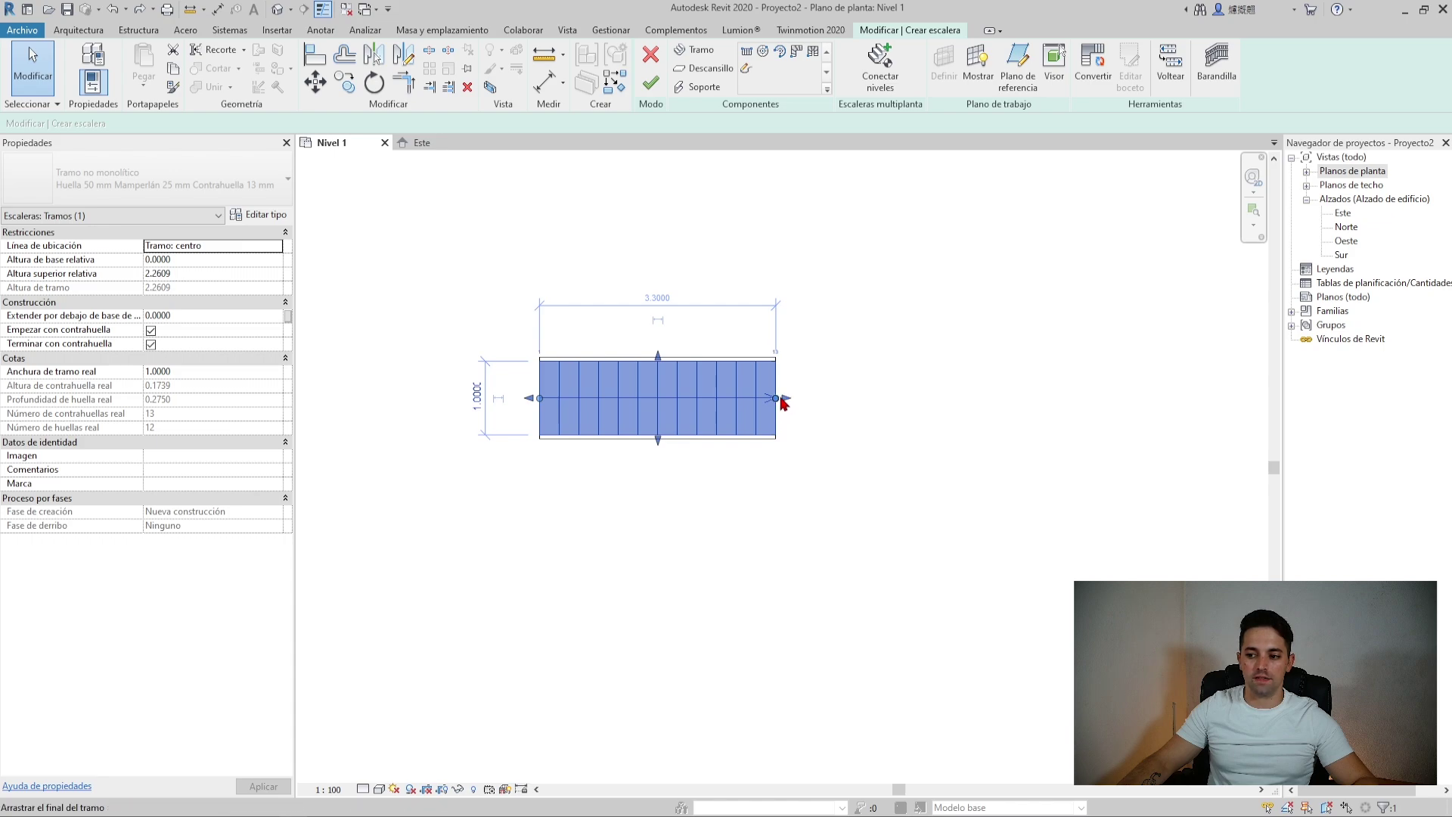
pyautogui.moveTo(780, 401); pyautogui.dragTo(973, 387)
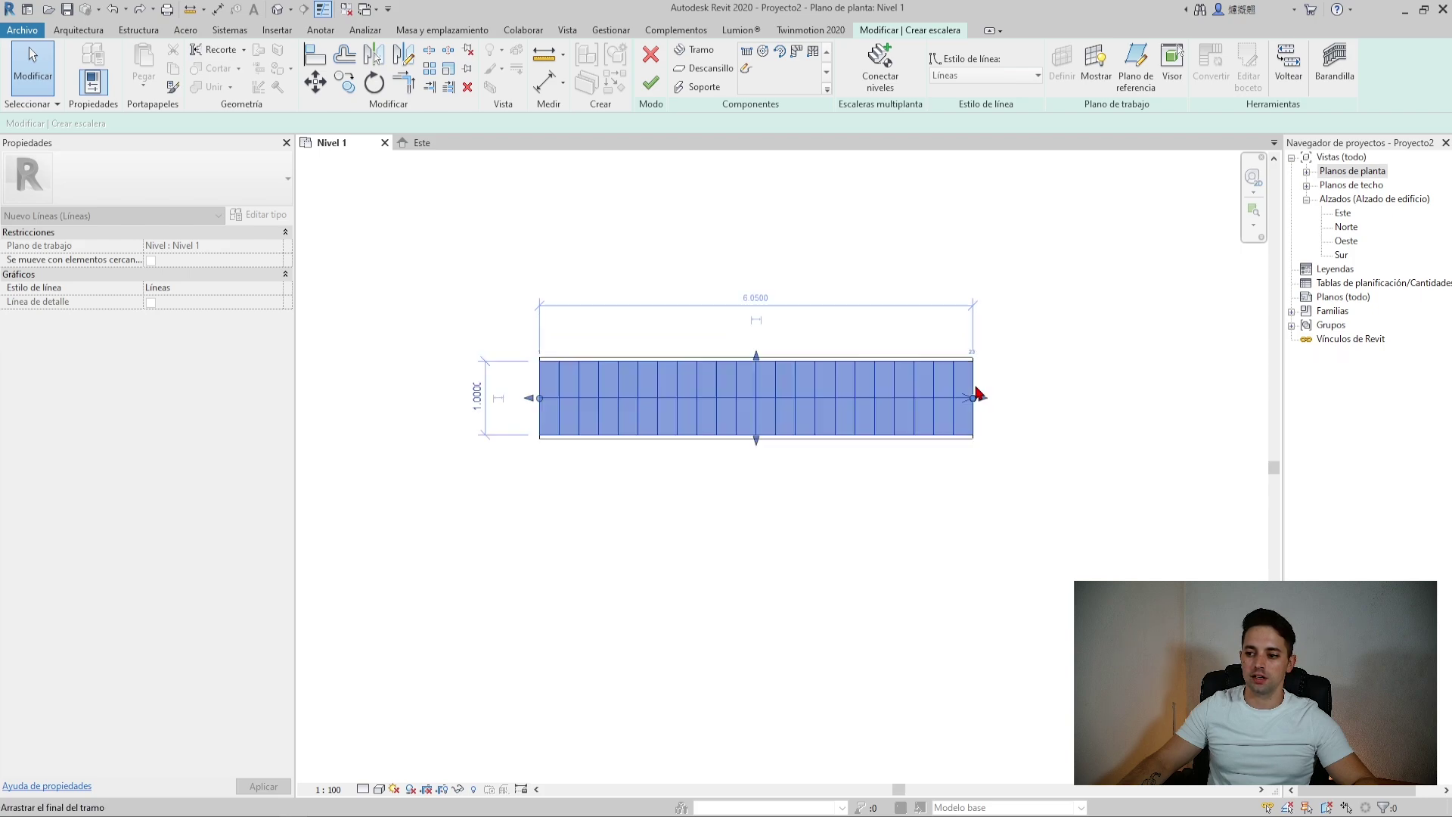
pyautogui.scroll(3, 992, 320)
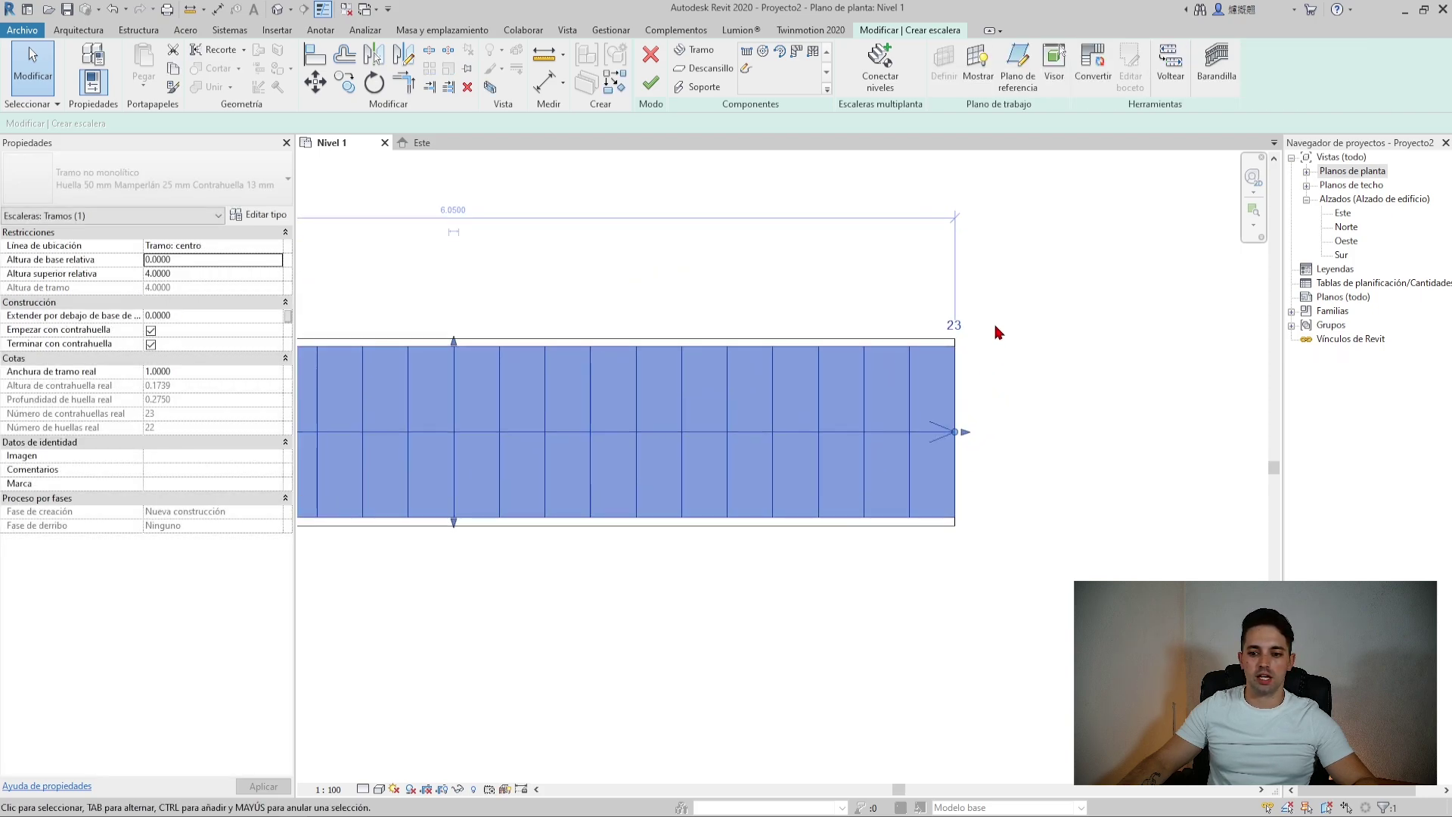
pyautogui.scroll(2, 887, 317)
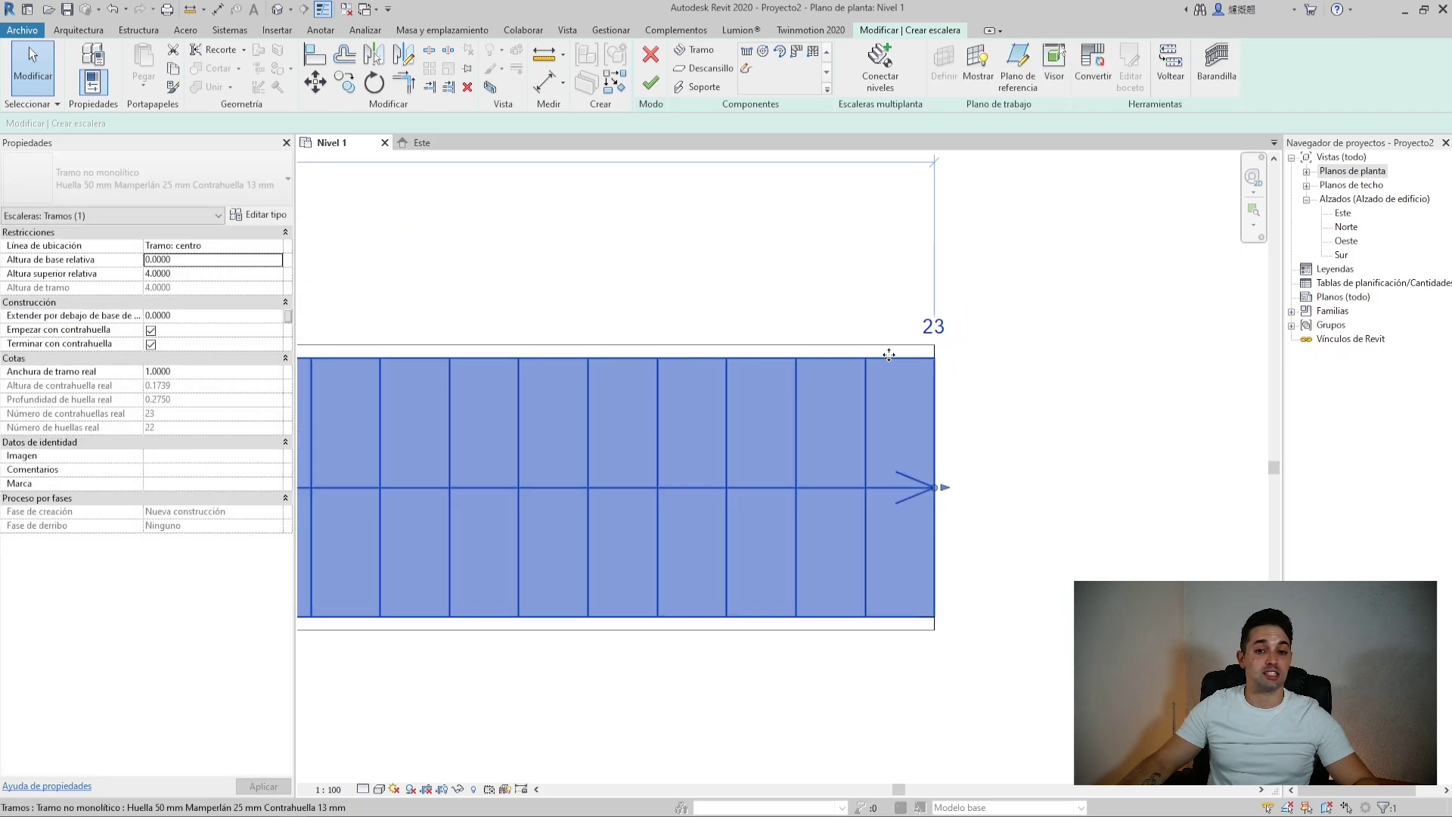
pyautogui.scroll(-3, 891, 351)
pyautogui.scroll(-2, 888, 357)
pyautogui.scroll(3, 524, 382)
pyautogui.scroll(2, 511, 318)
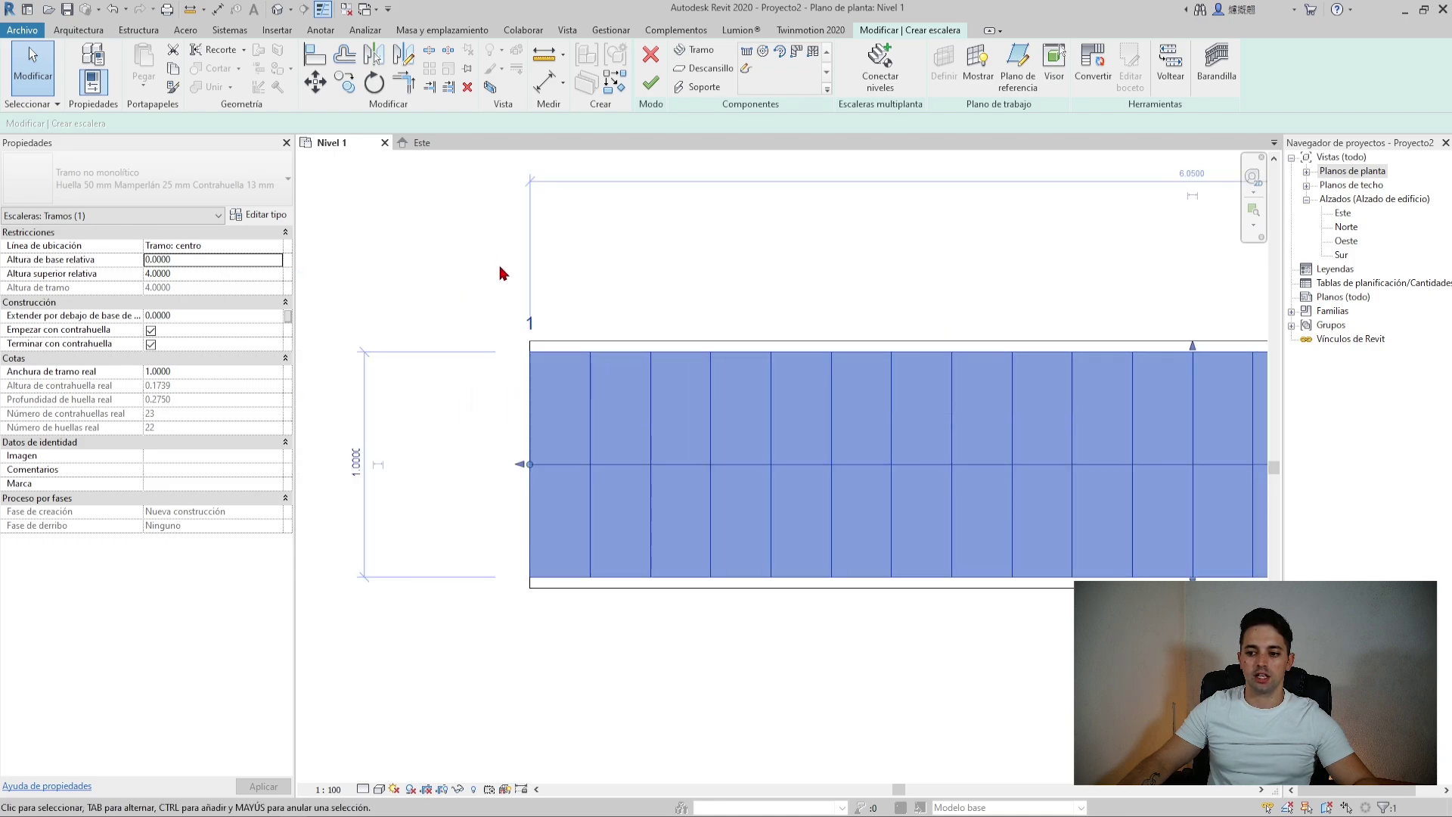
pyautogui.scroll(-3, 605, 343)
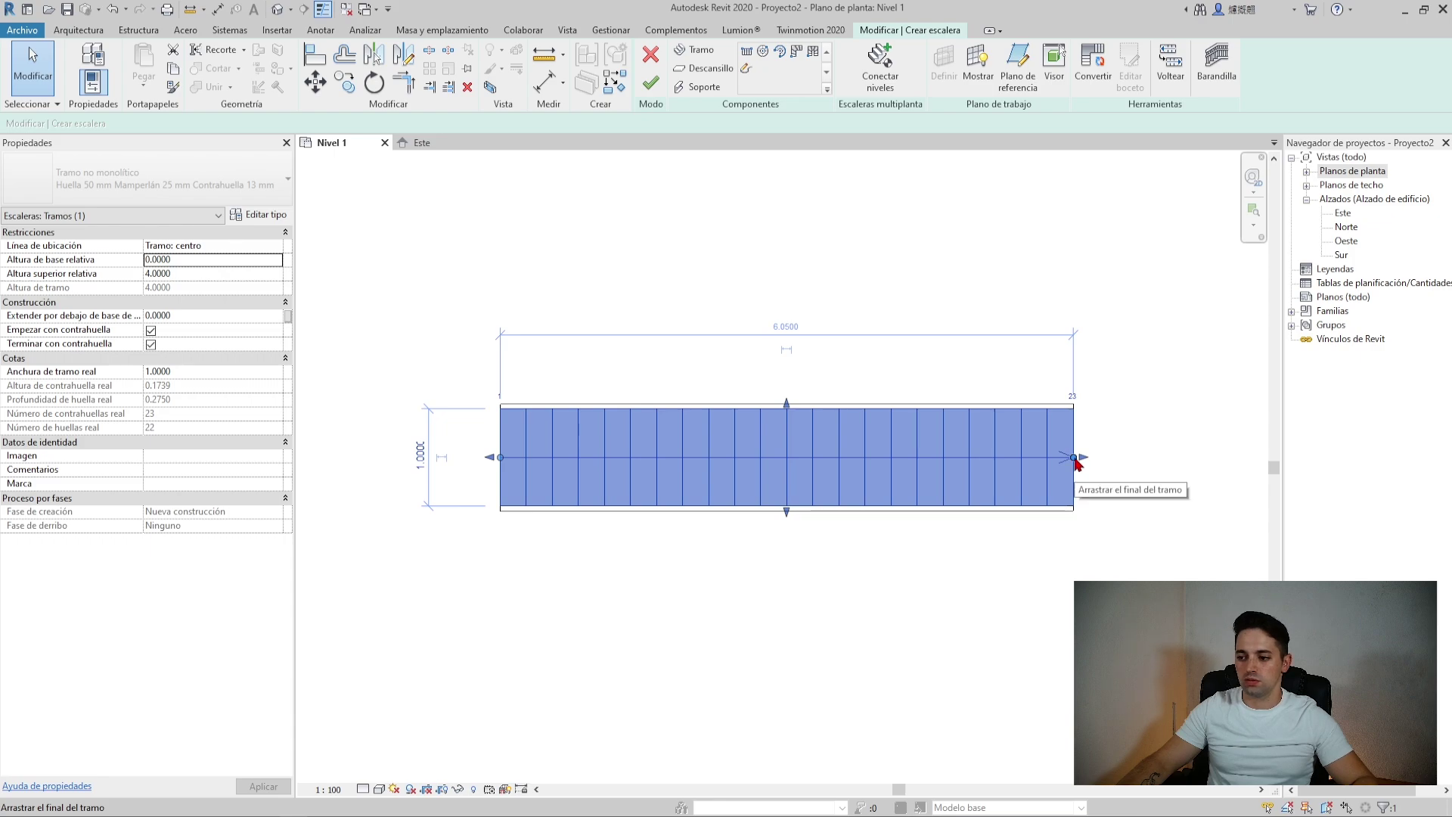
pyautogui.moveTo(1072, 456); pyautogui.dragTo(784, 457)
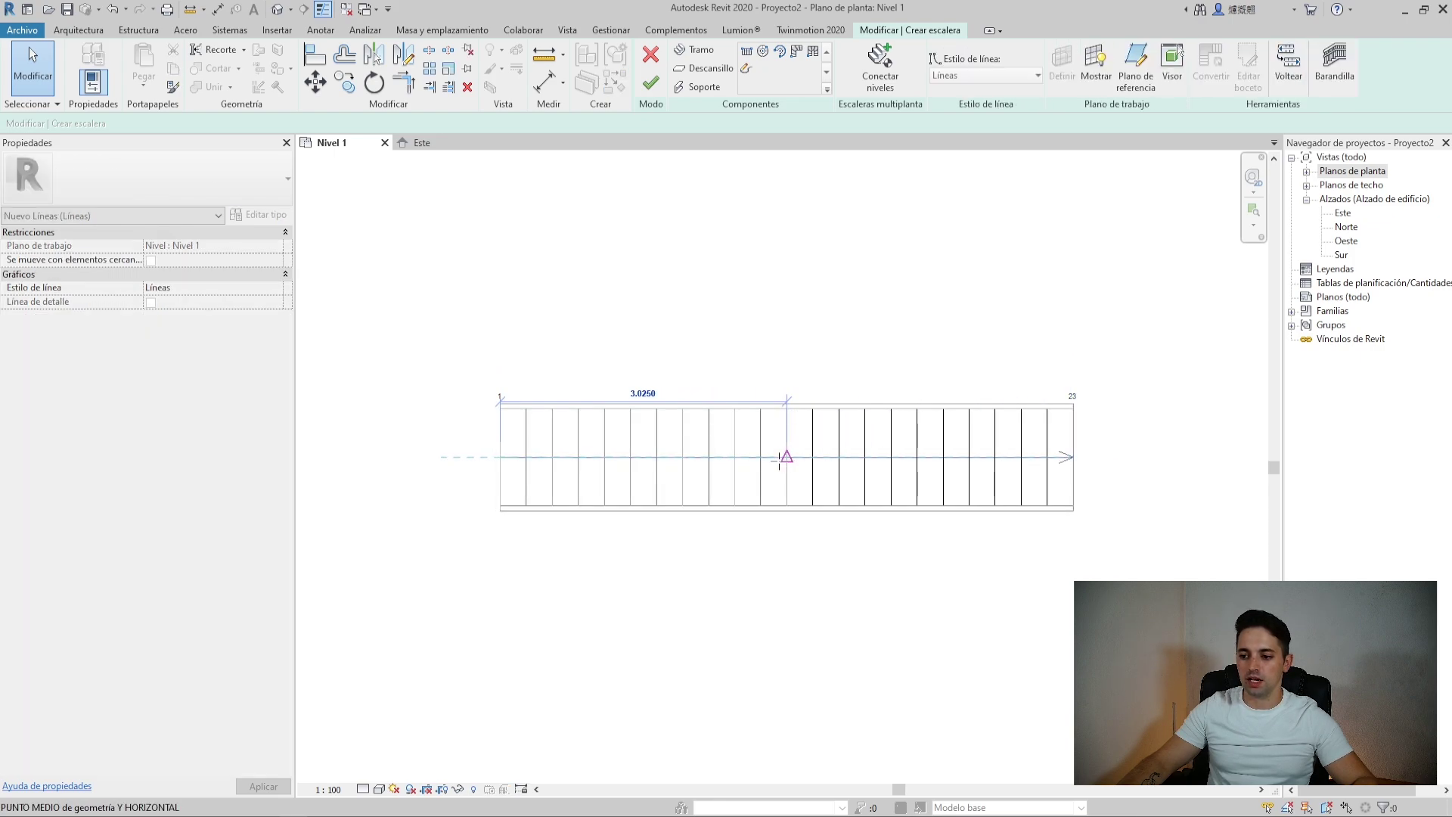
pyautogui.scroll(-2, 850, 470)
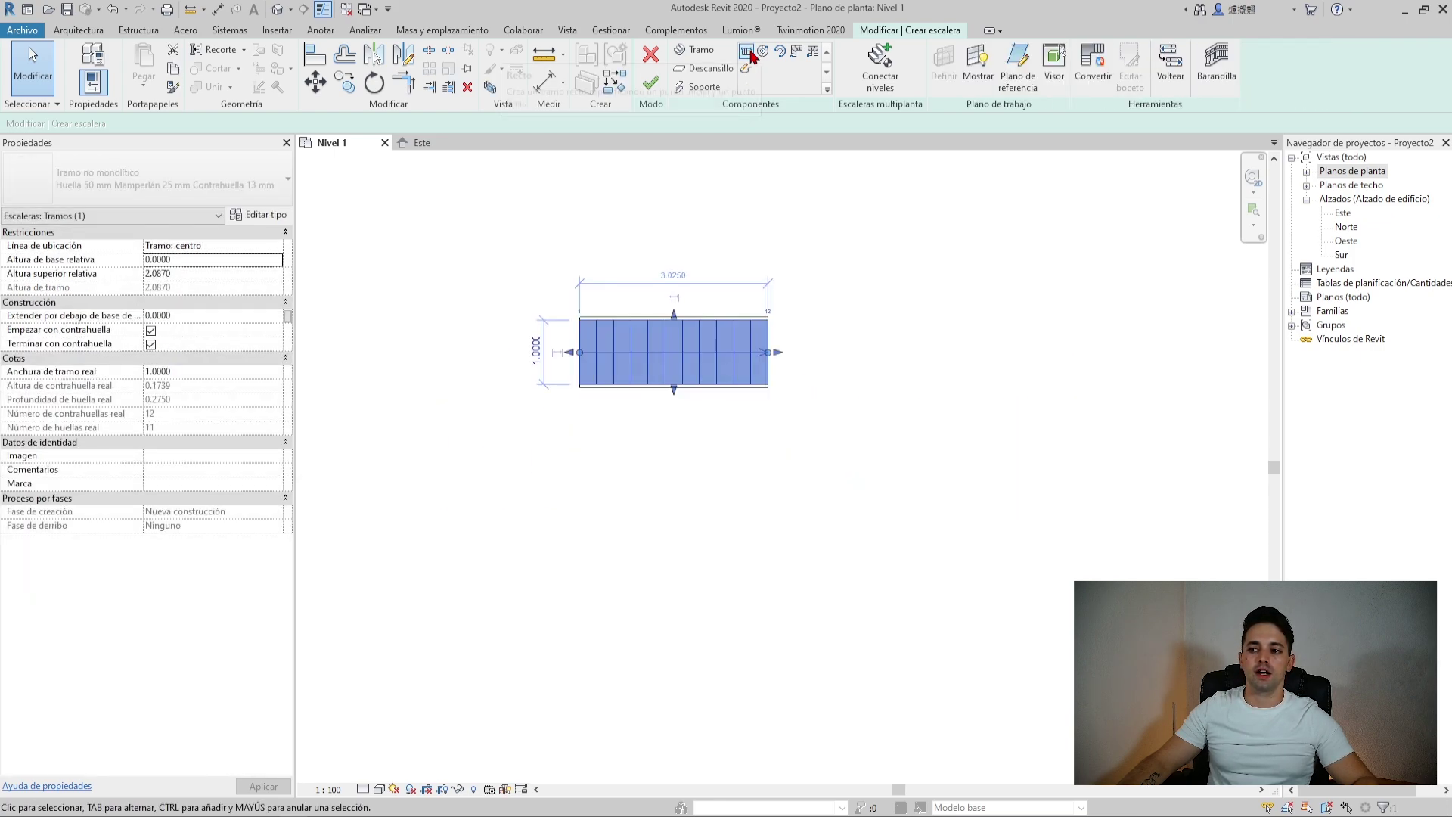
pyautogui.click(749, 53)
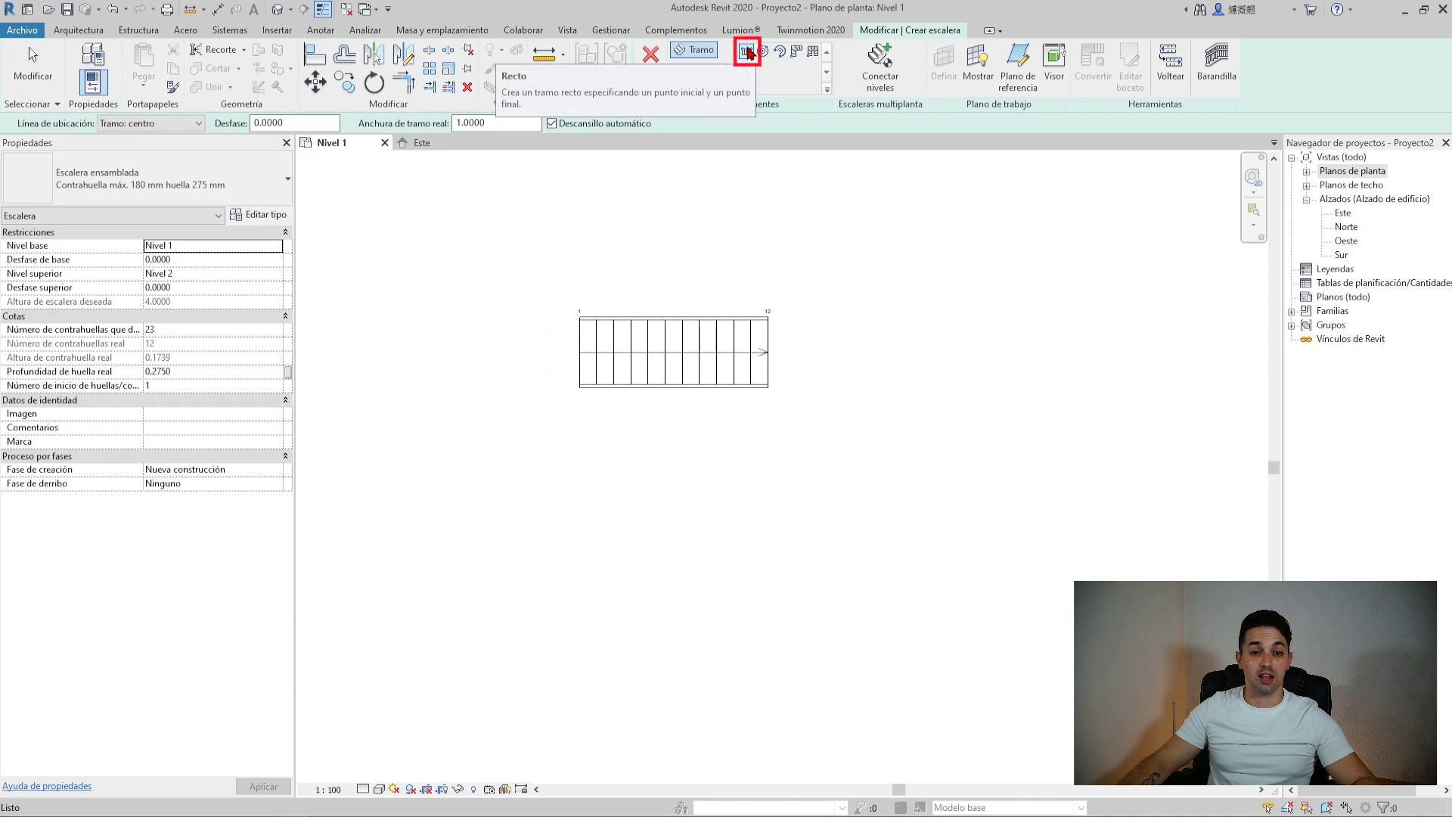
# Draw an 11-riser second run parallel below the first, forming the U-shaped stair with a landing
pyautogui.click(754, 480)
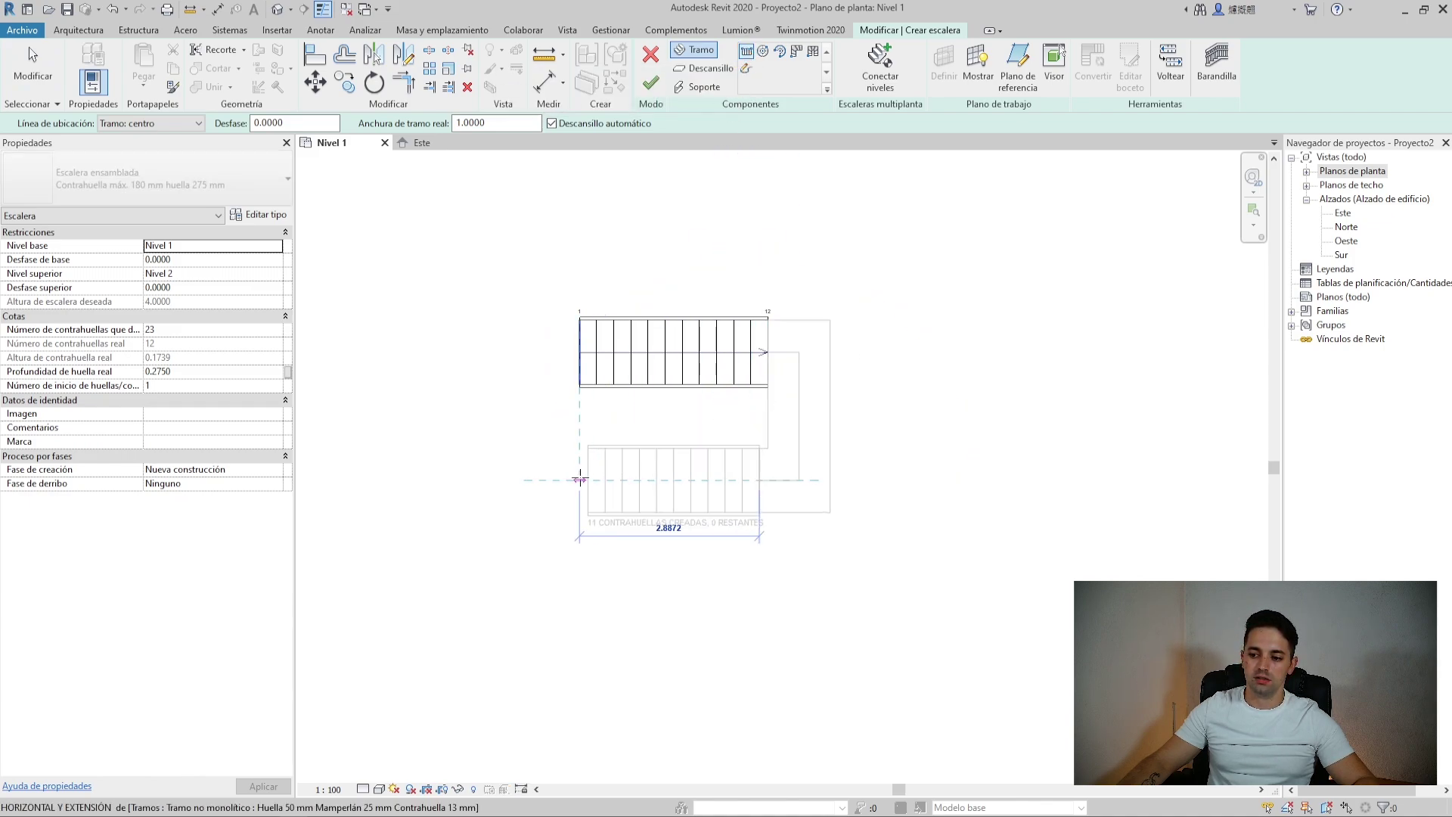
pyautogui.click(575, 481)
pyautogui.press('Escape')
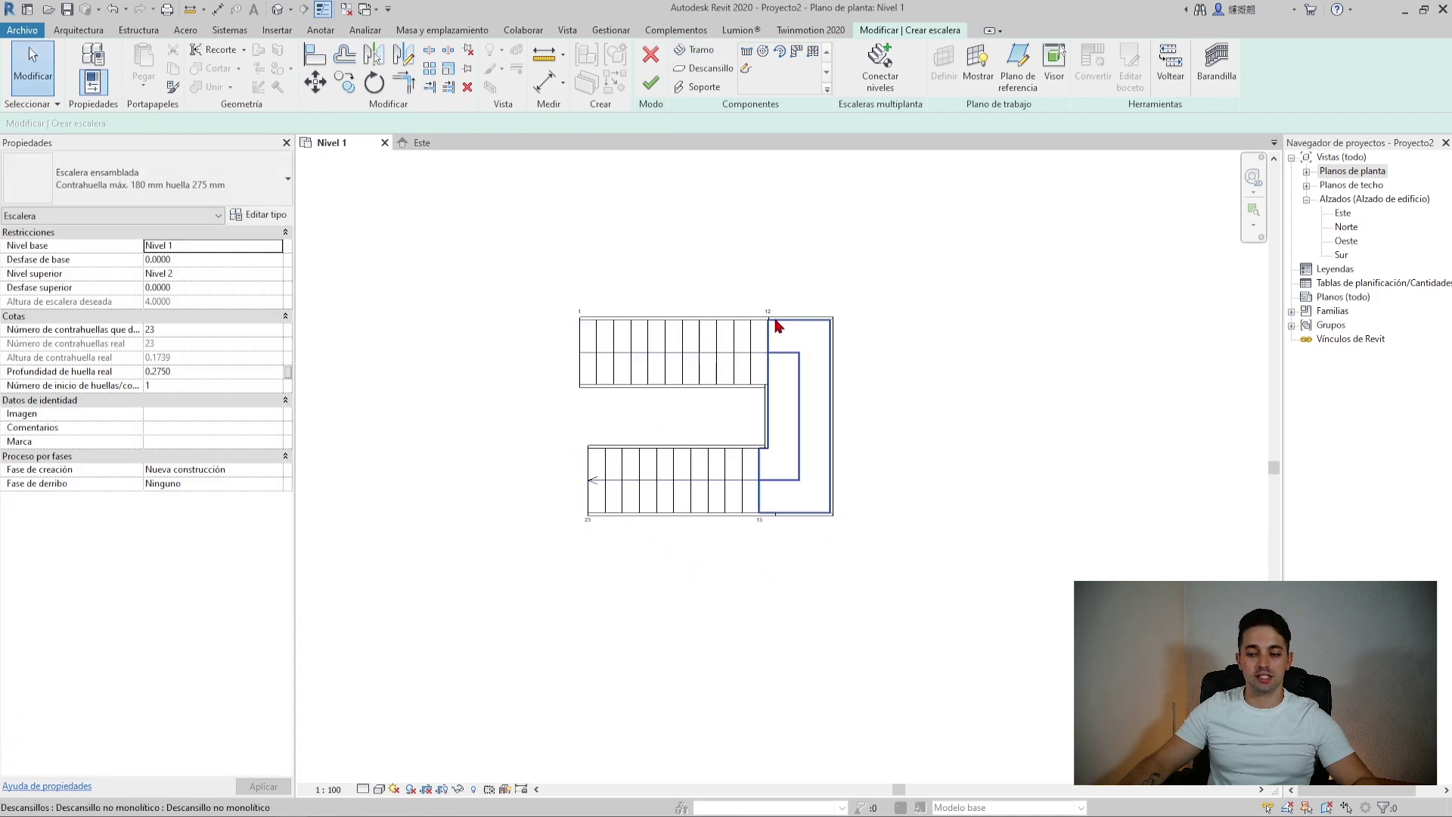
pyautogui.scroll(2, 604, 518)
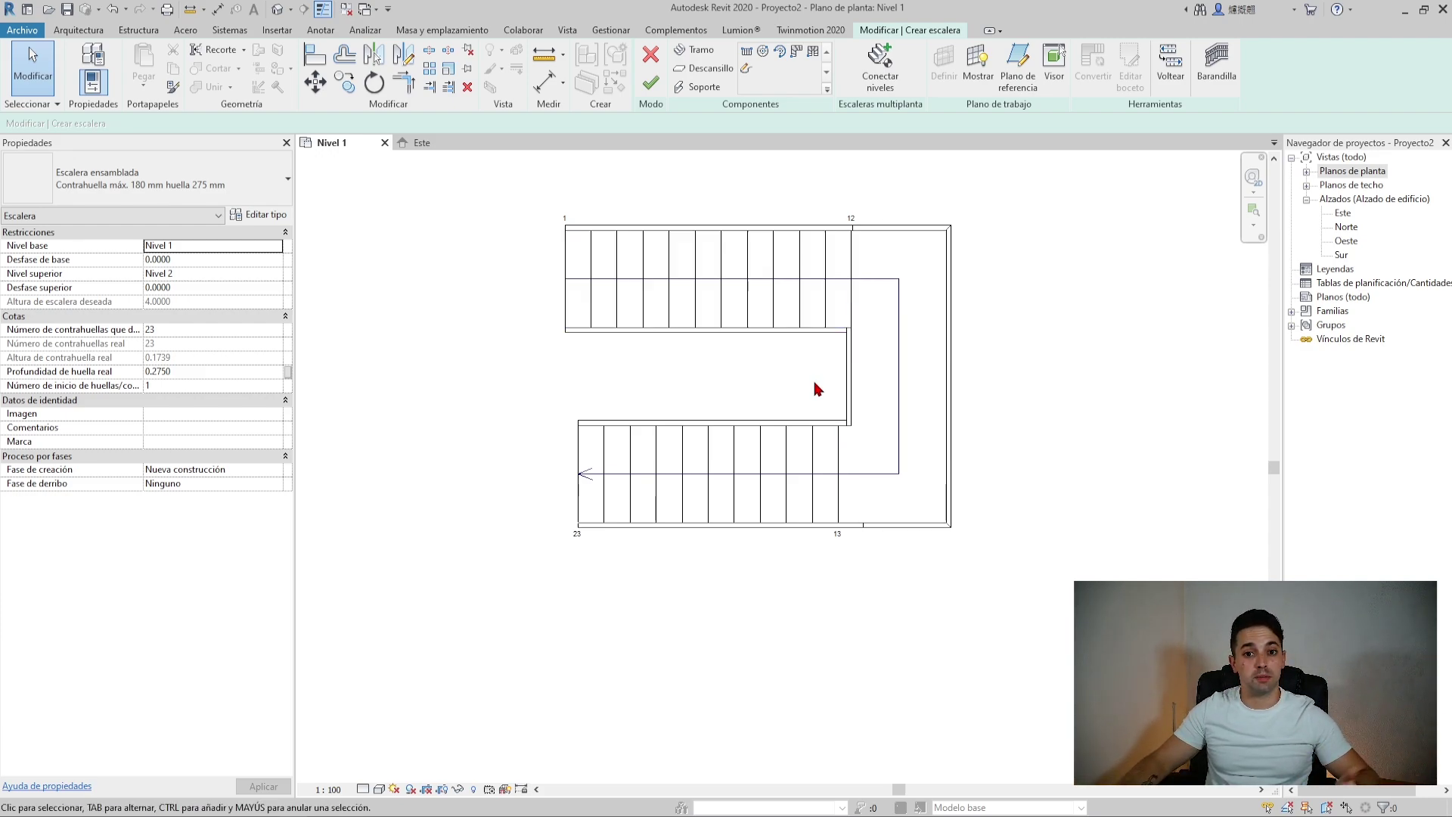
# Align the lower run's end with the upper run's end using AL
pyautogui.press('a')
pyautogui.press('l')
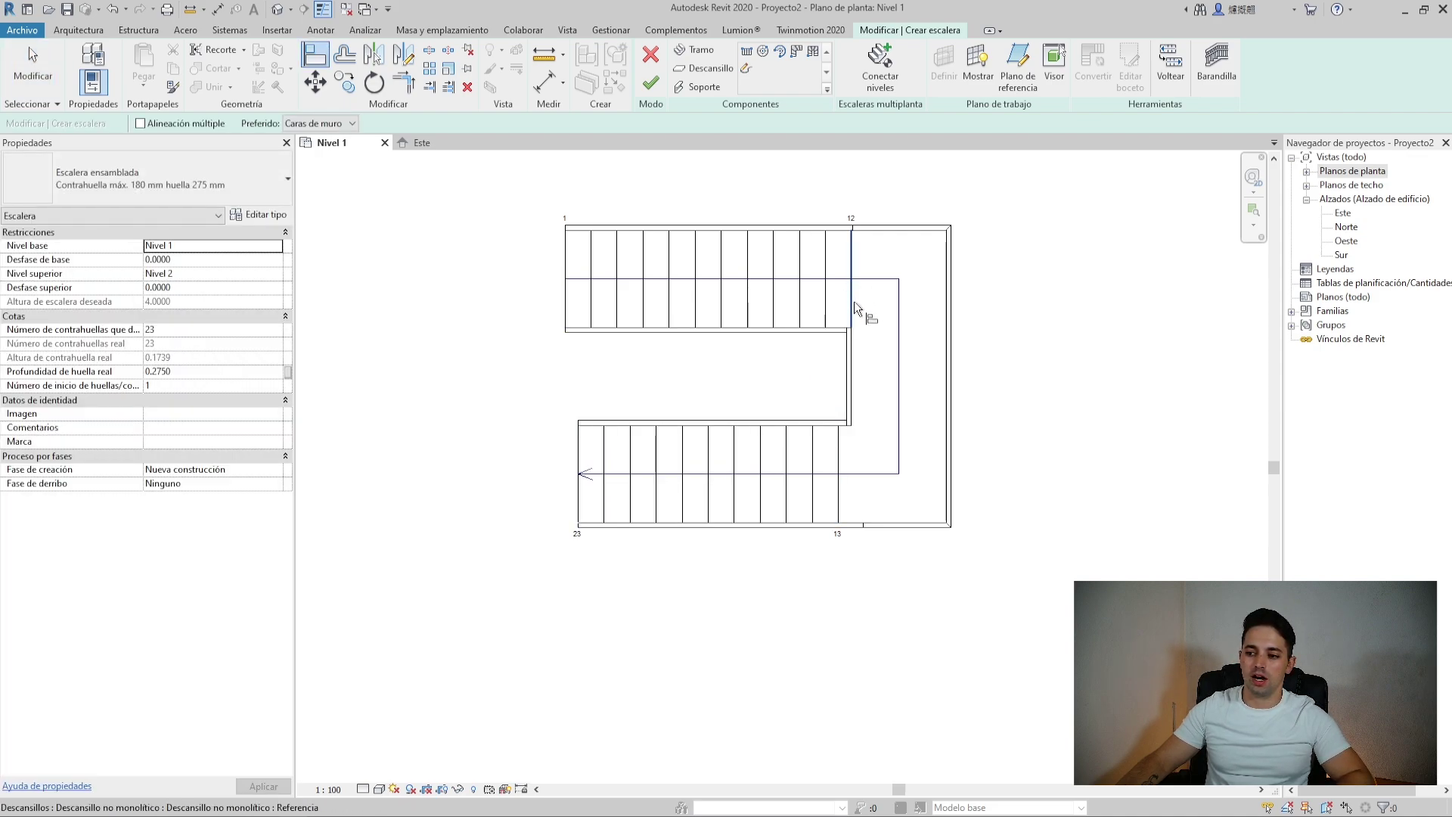
pyautogui.click(854, 301)
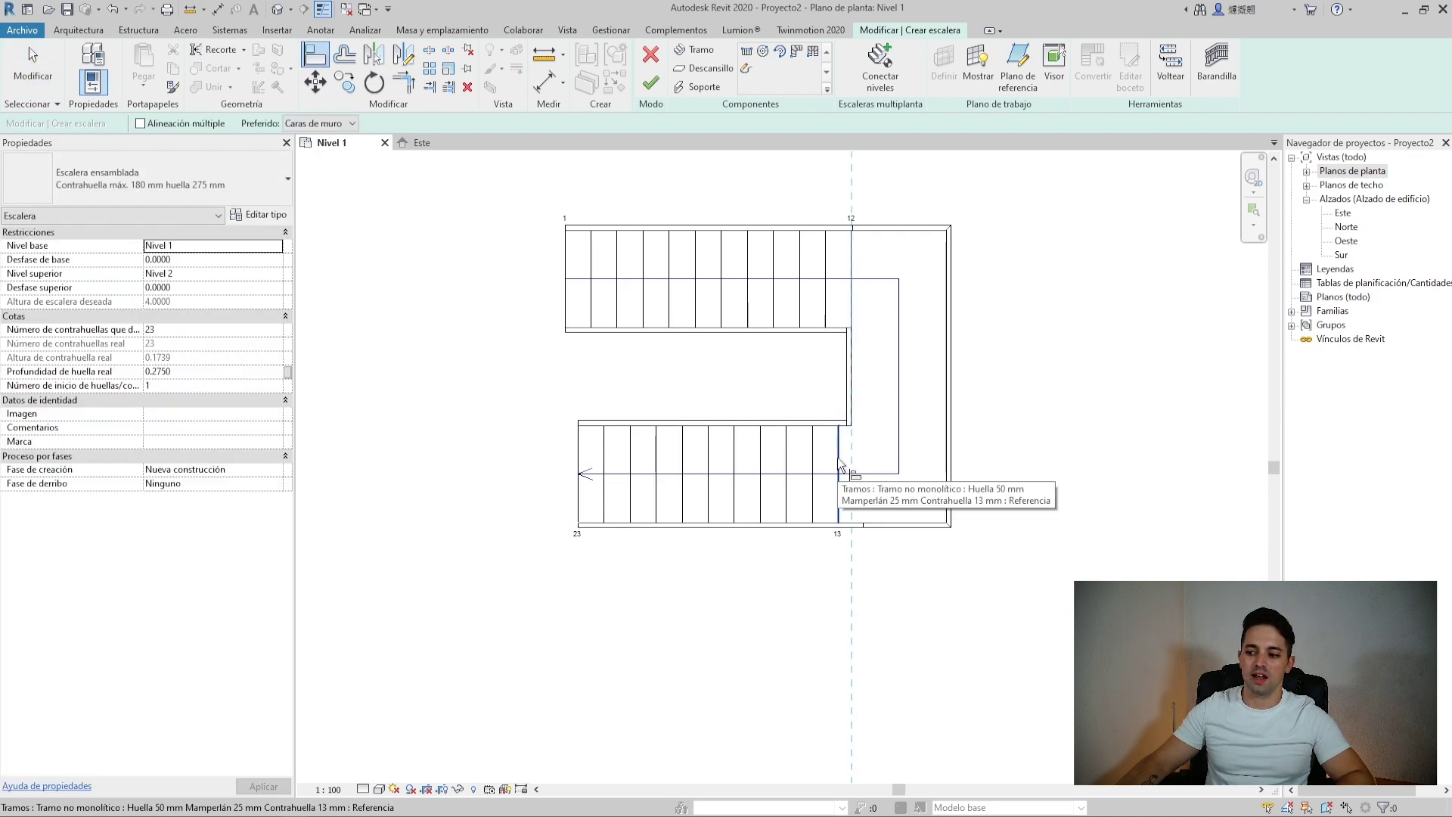
pyautogui.click(840, 463)
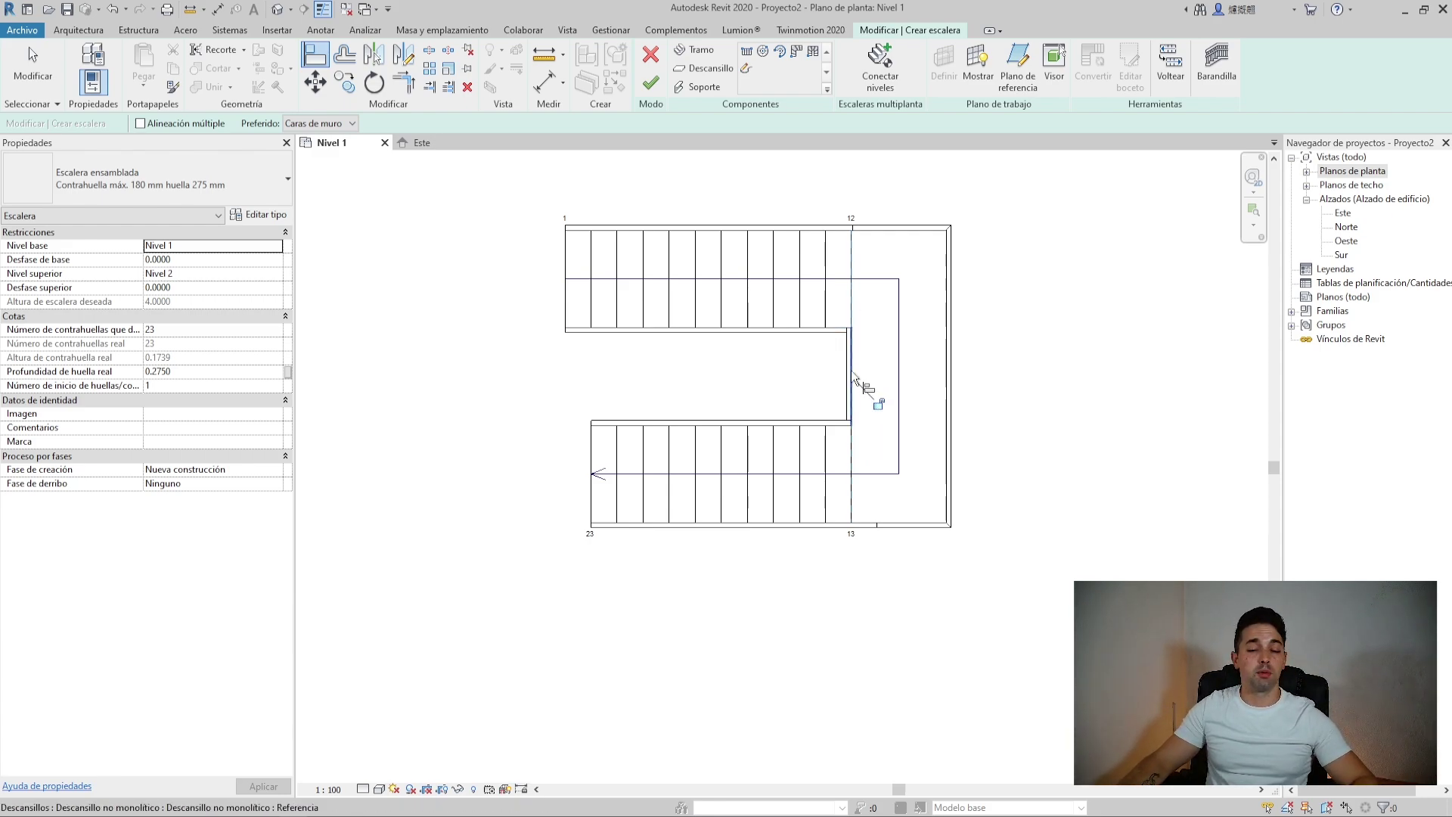
pyautogui.press('Escape')
pyautogui.press('Escape')
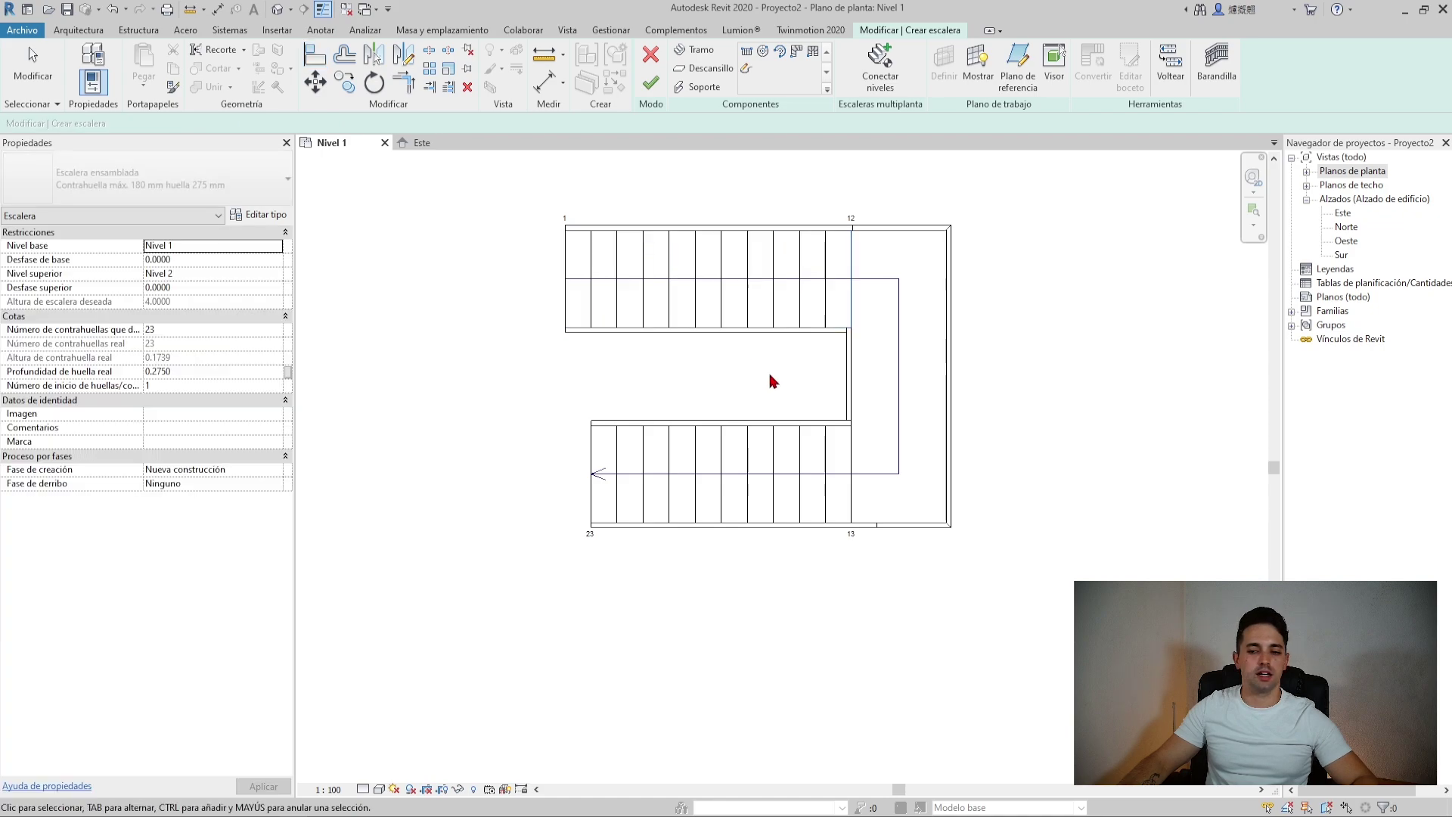
# Set the actual run width of both stair runs to 0.80
pyautogui.scroll(-1, 772, 304)
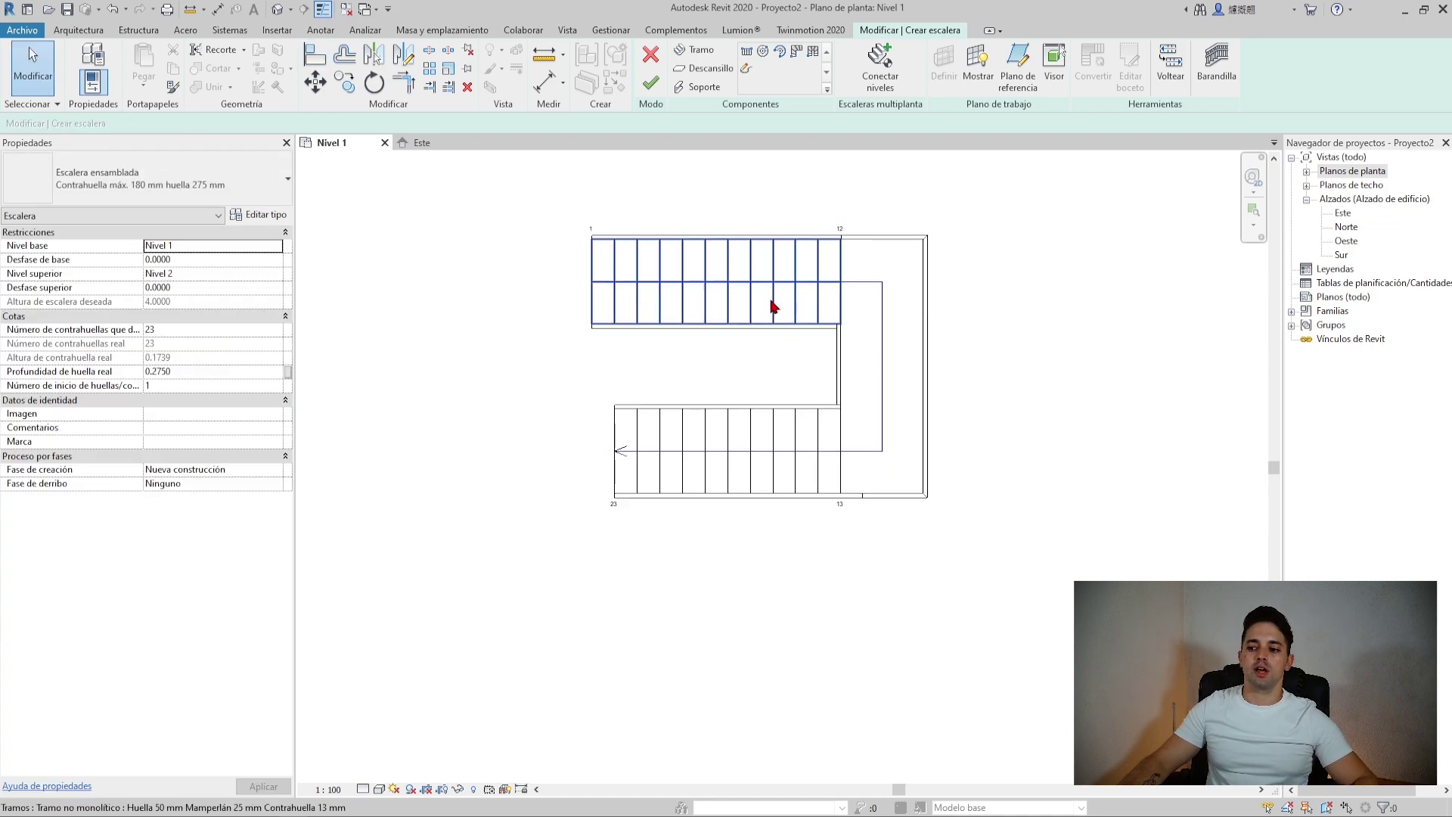
pyautogui.click(772, 304)
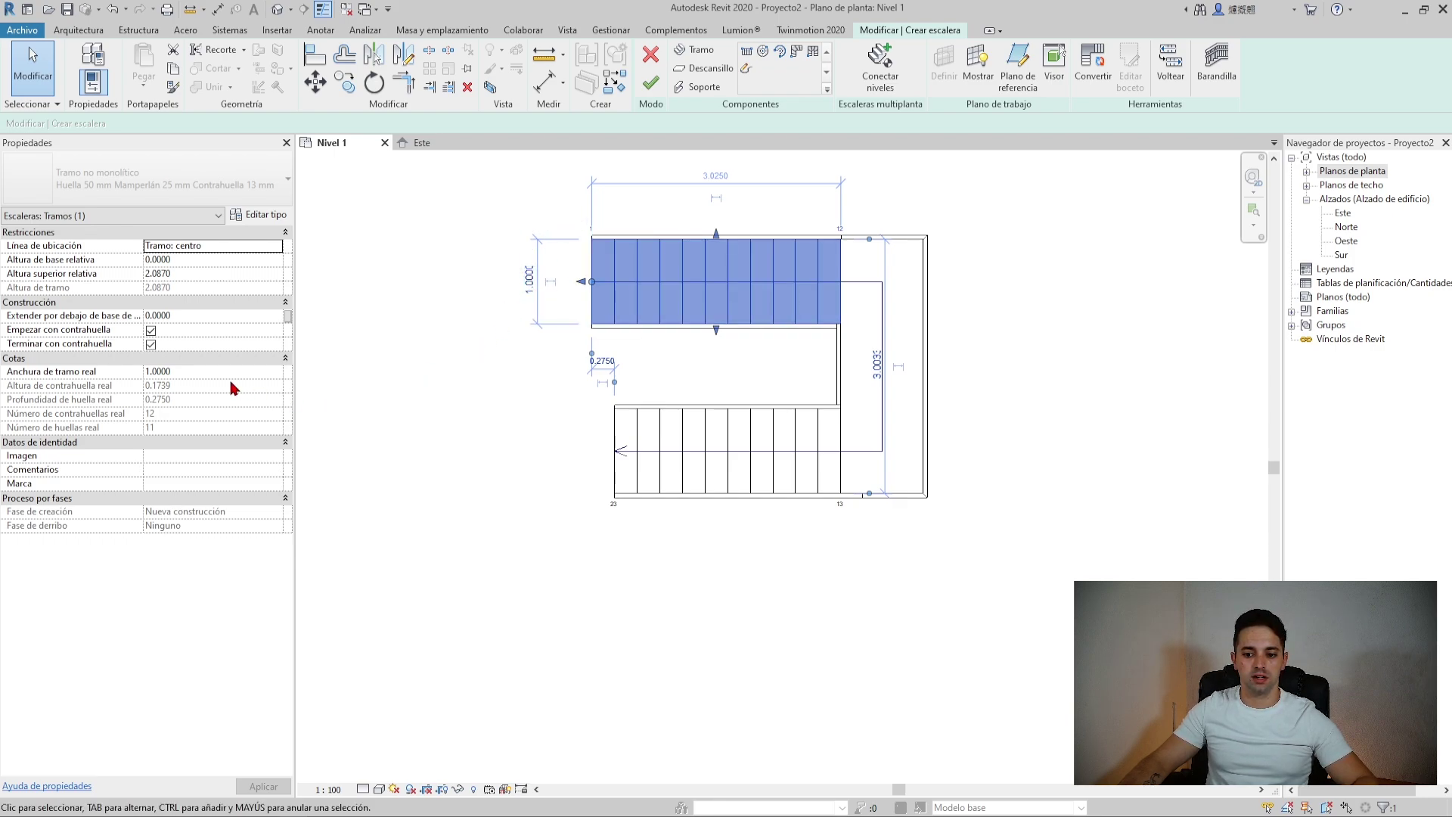
pyautogui.click(206, 372)
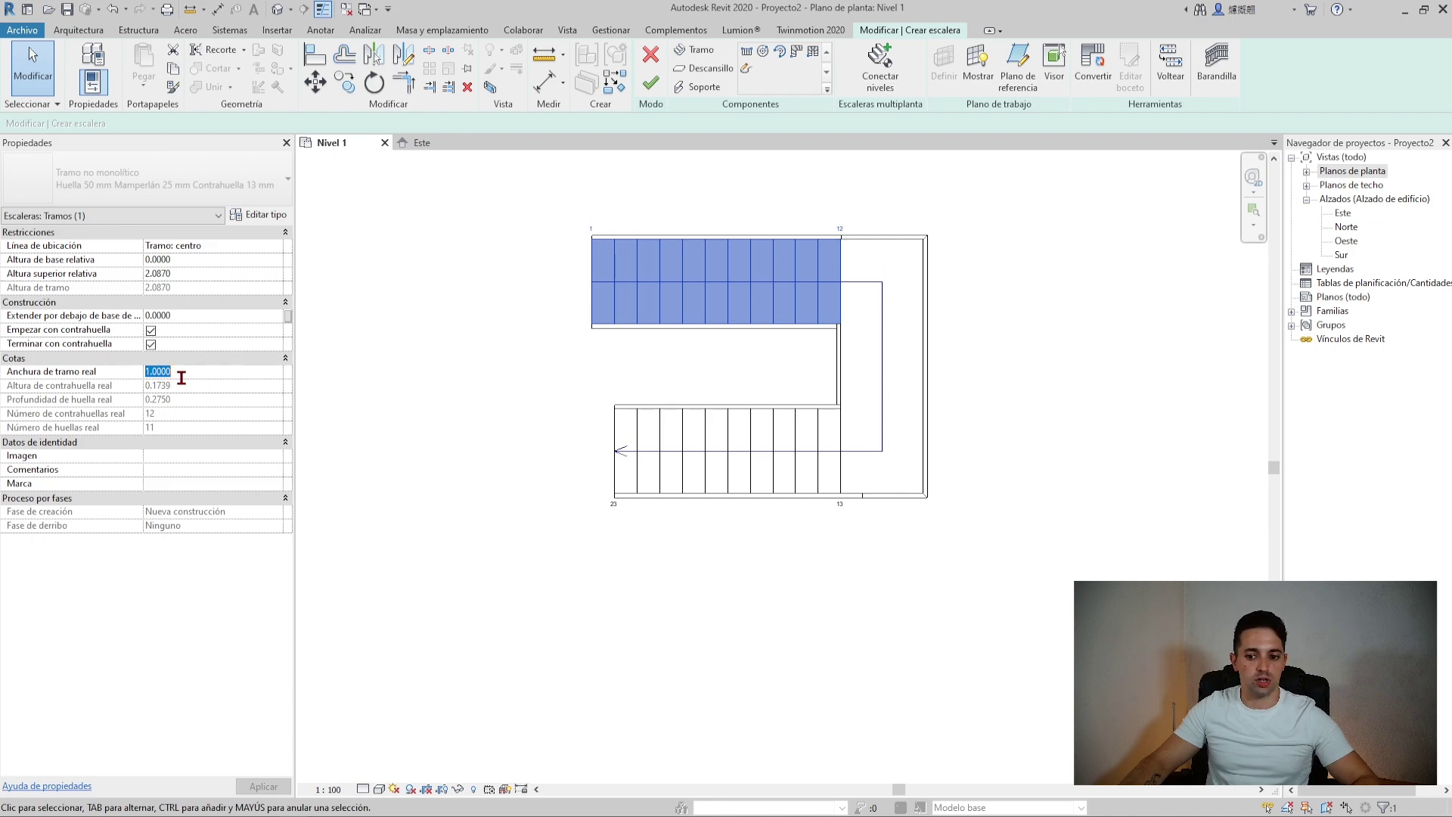
pyautogui.write('1.2')
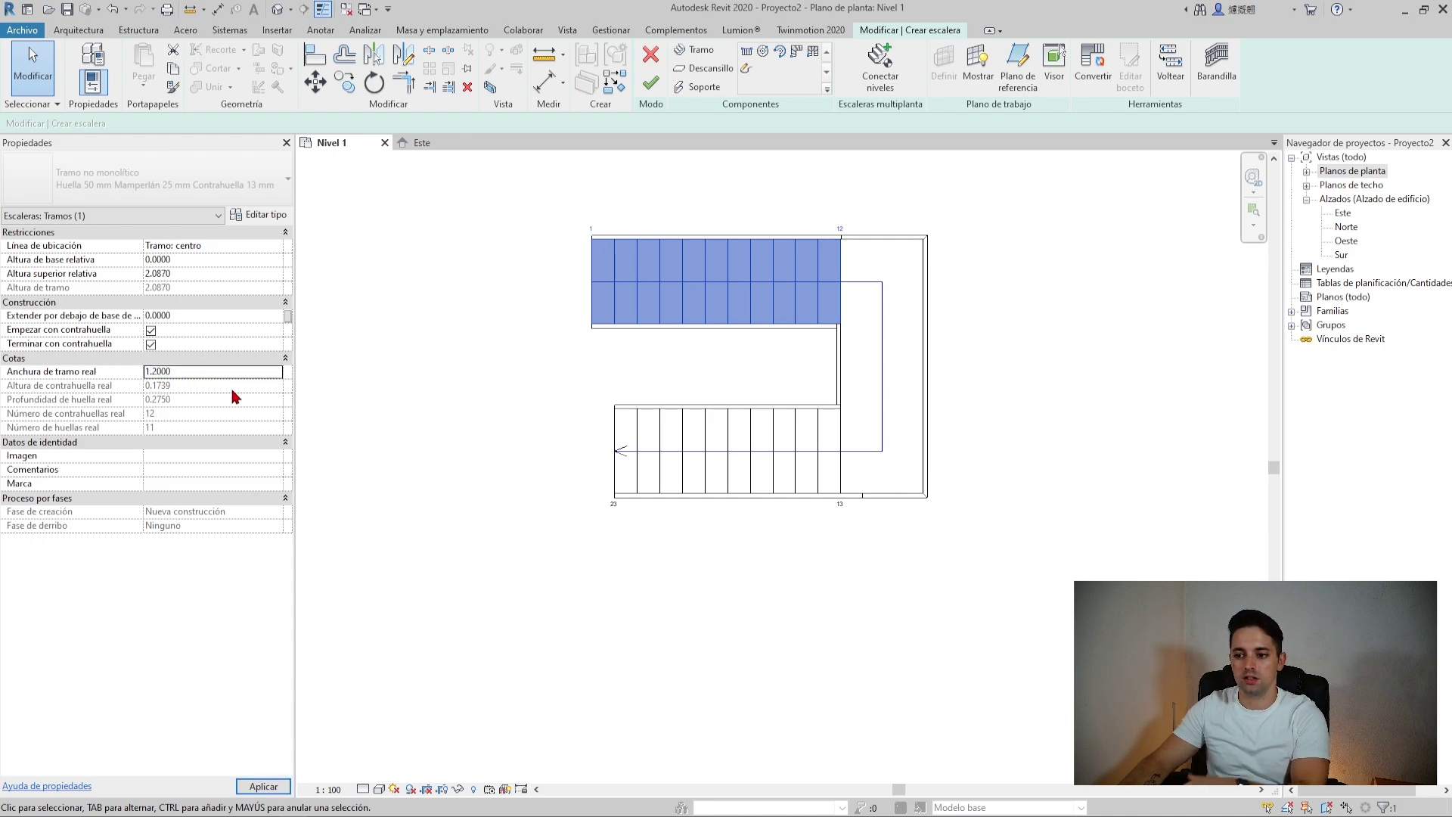
pyautogui.click(718, 452)
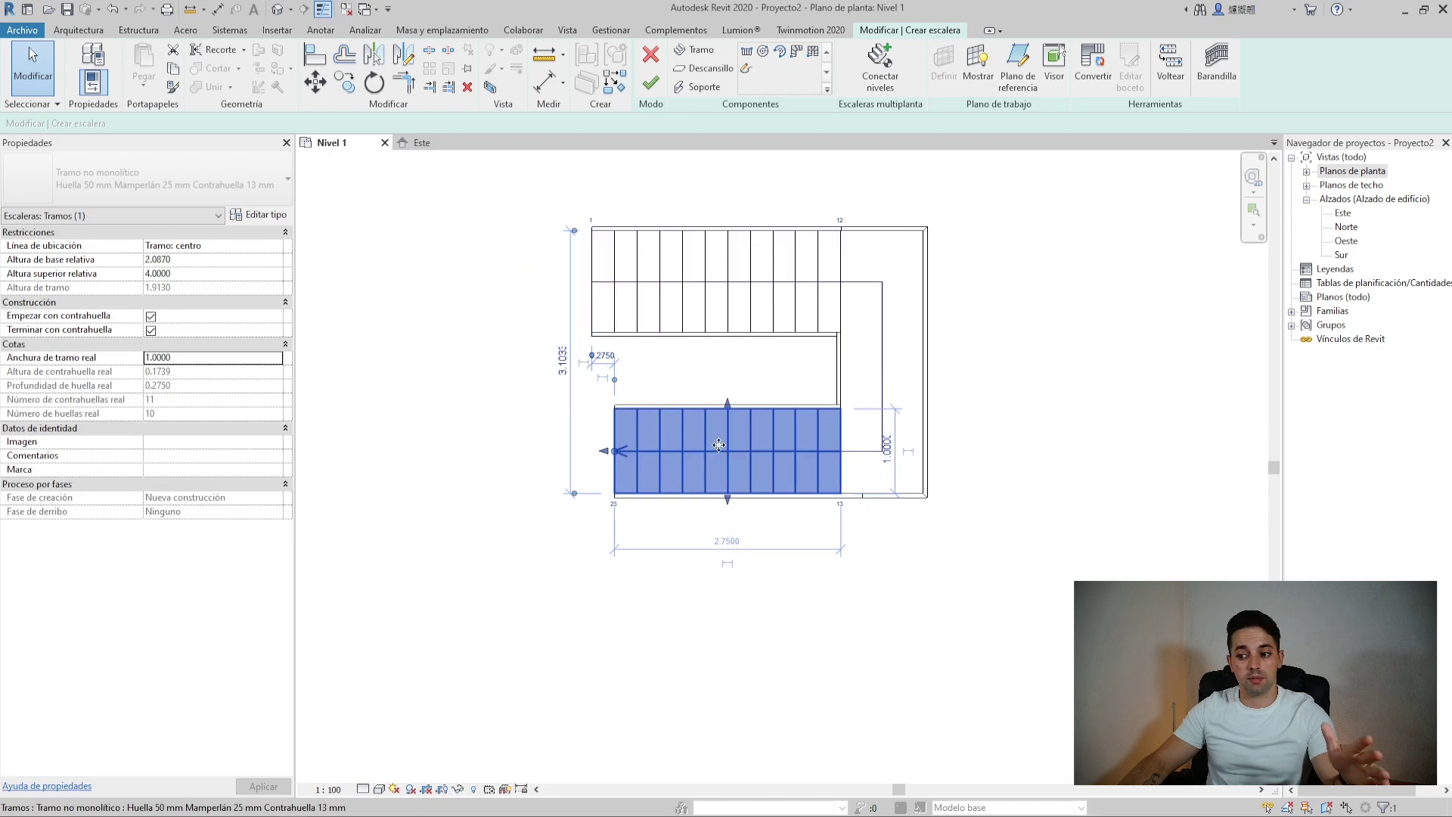
pyautogui.click(663, 272)
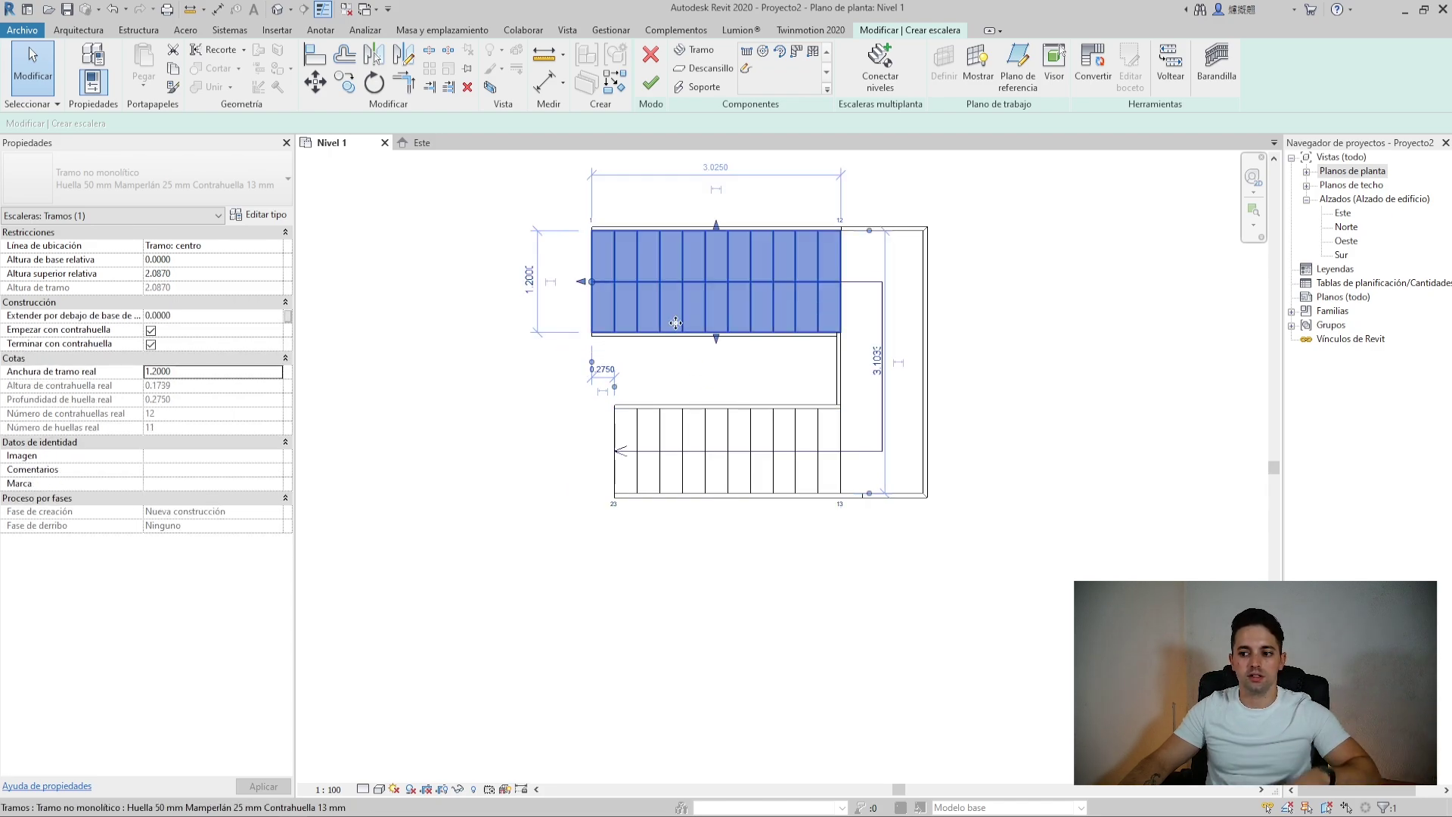
pyautogui.keyDown('ctrl'); pyautogui.click(705, 434); pyautogui.keyUp('ctrl')
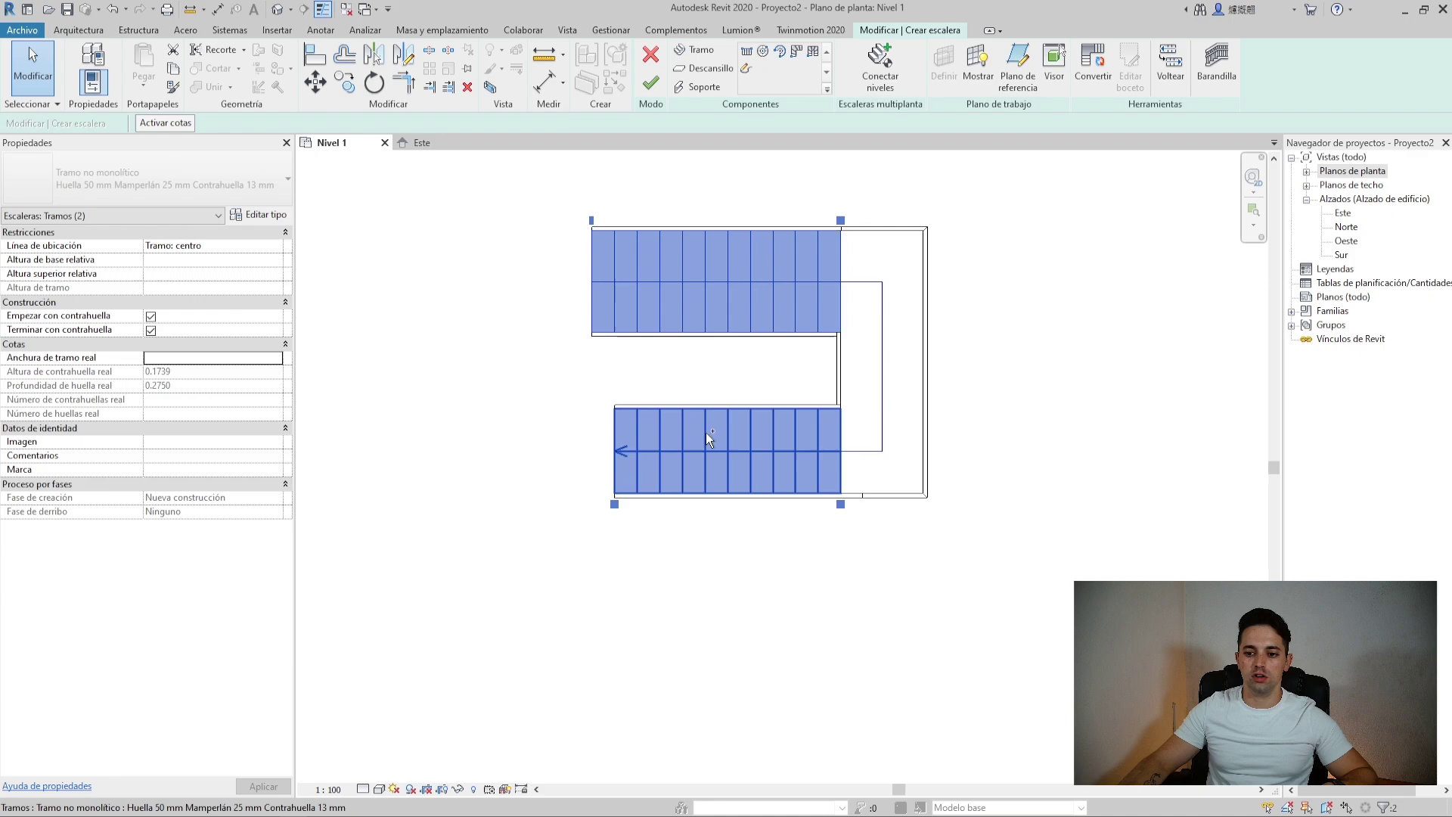
pyautogui.click(227, 358)
pyautogui.write('0.8000')
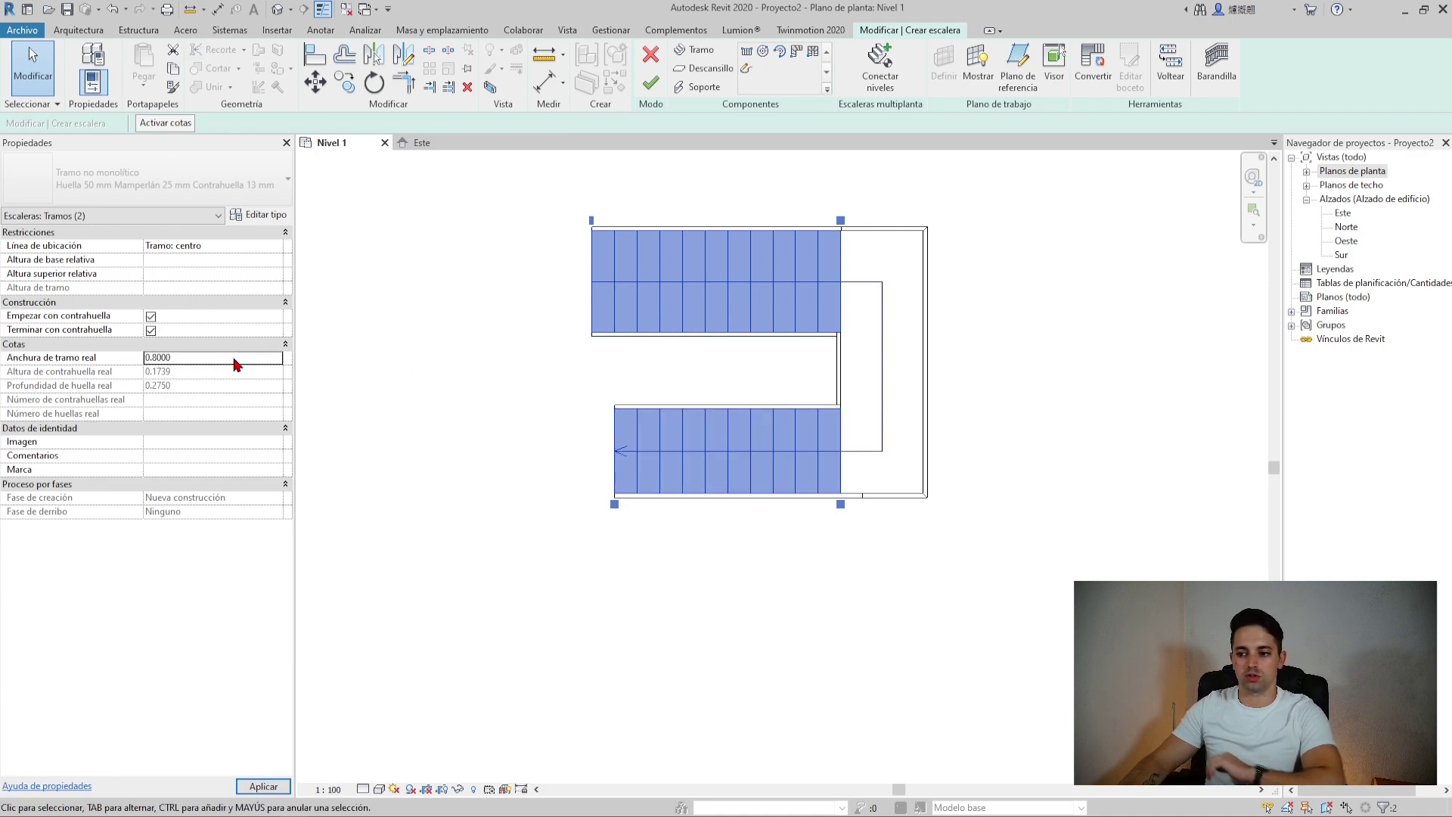
pyautogui.press('Return')
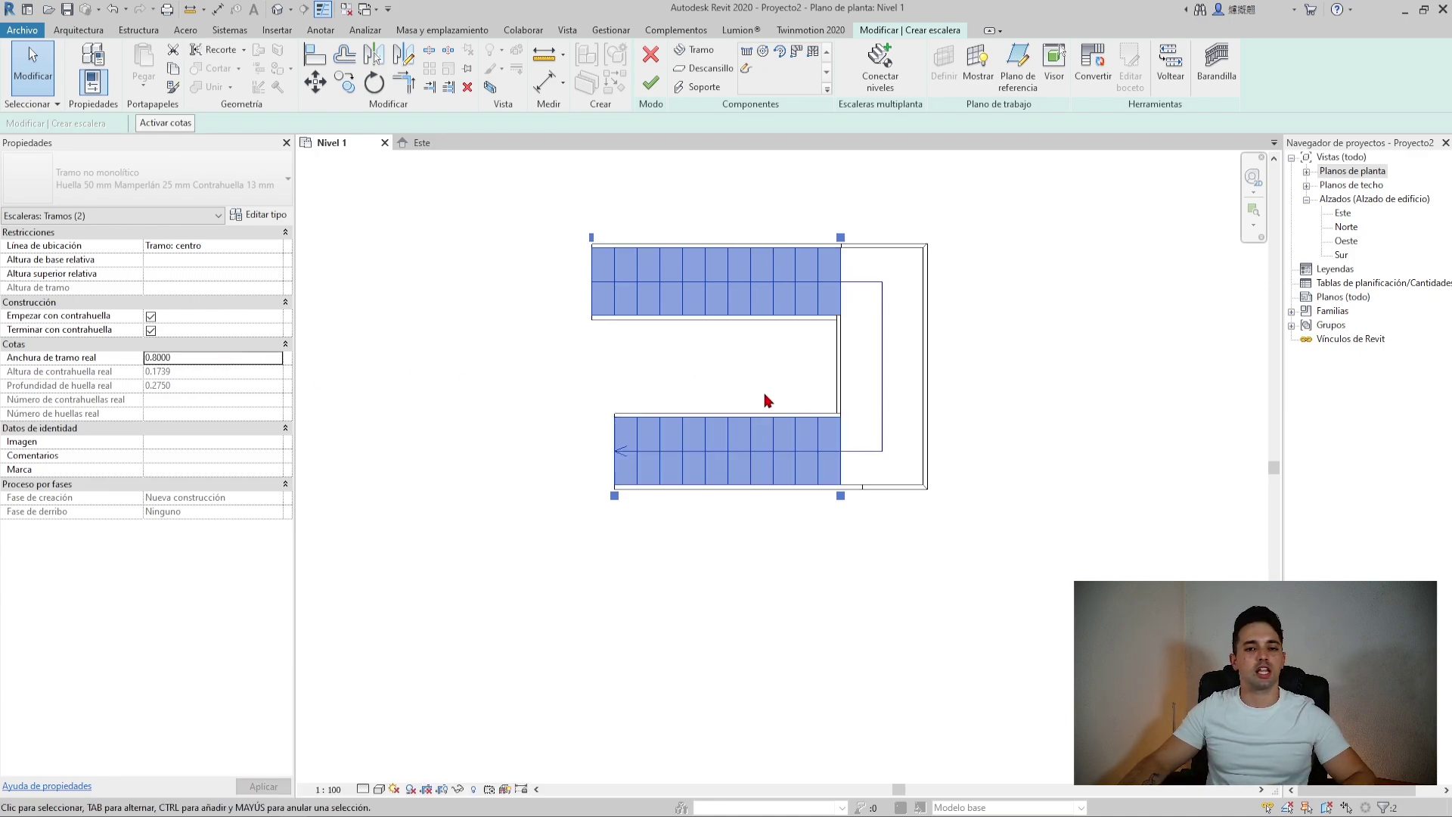
# Narrow the landing by editing its width dimension to match the 0.80 runs
pyautogui.click(879, 375)
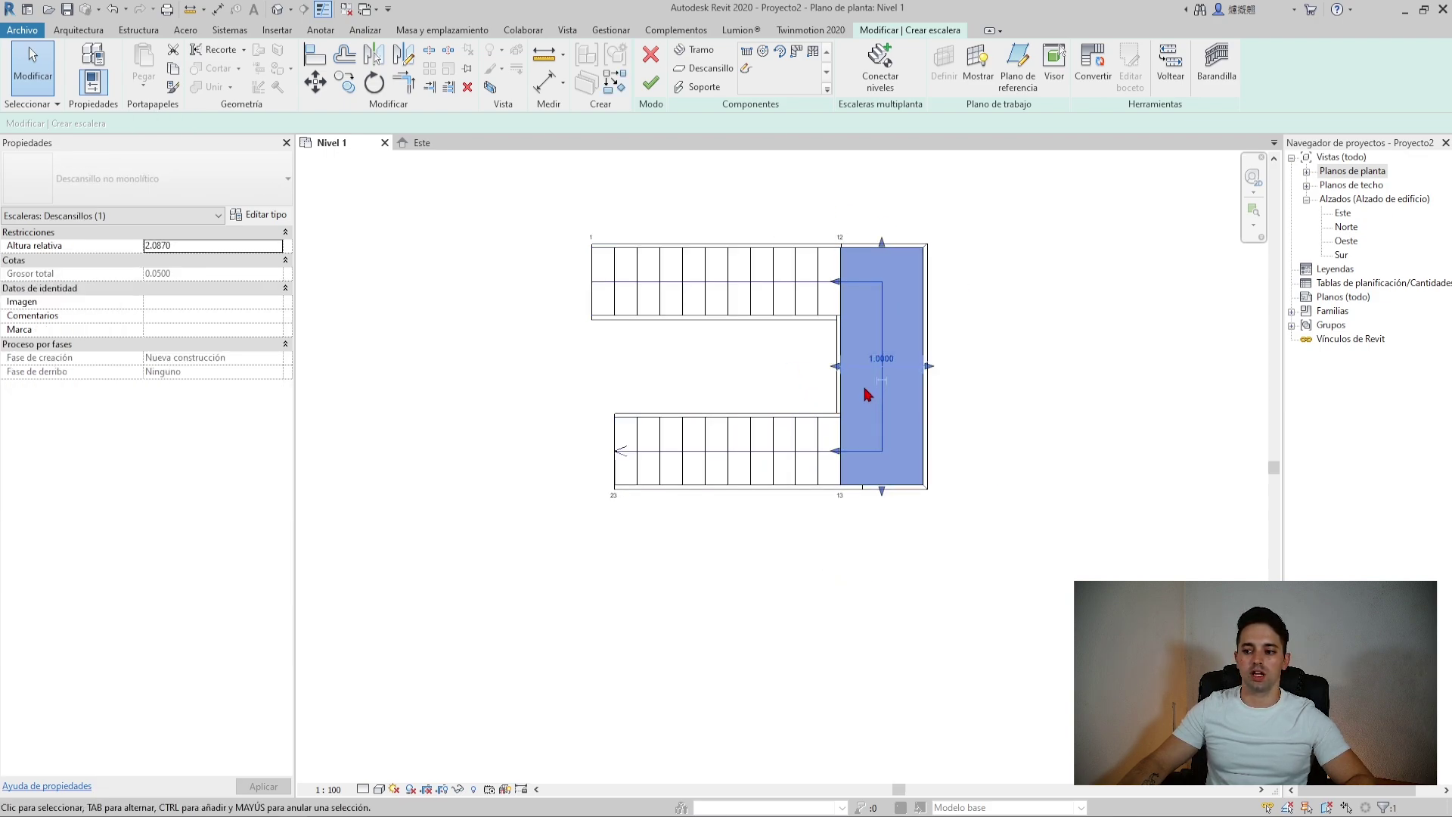
pyautogui.click(882, 361)
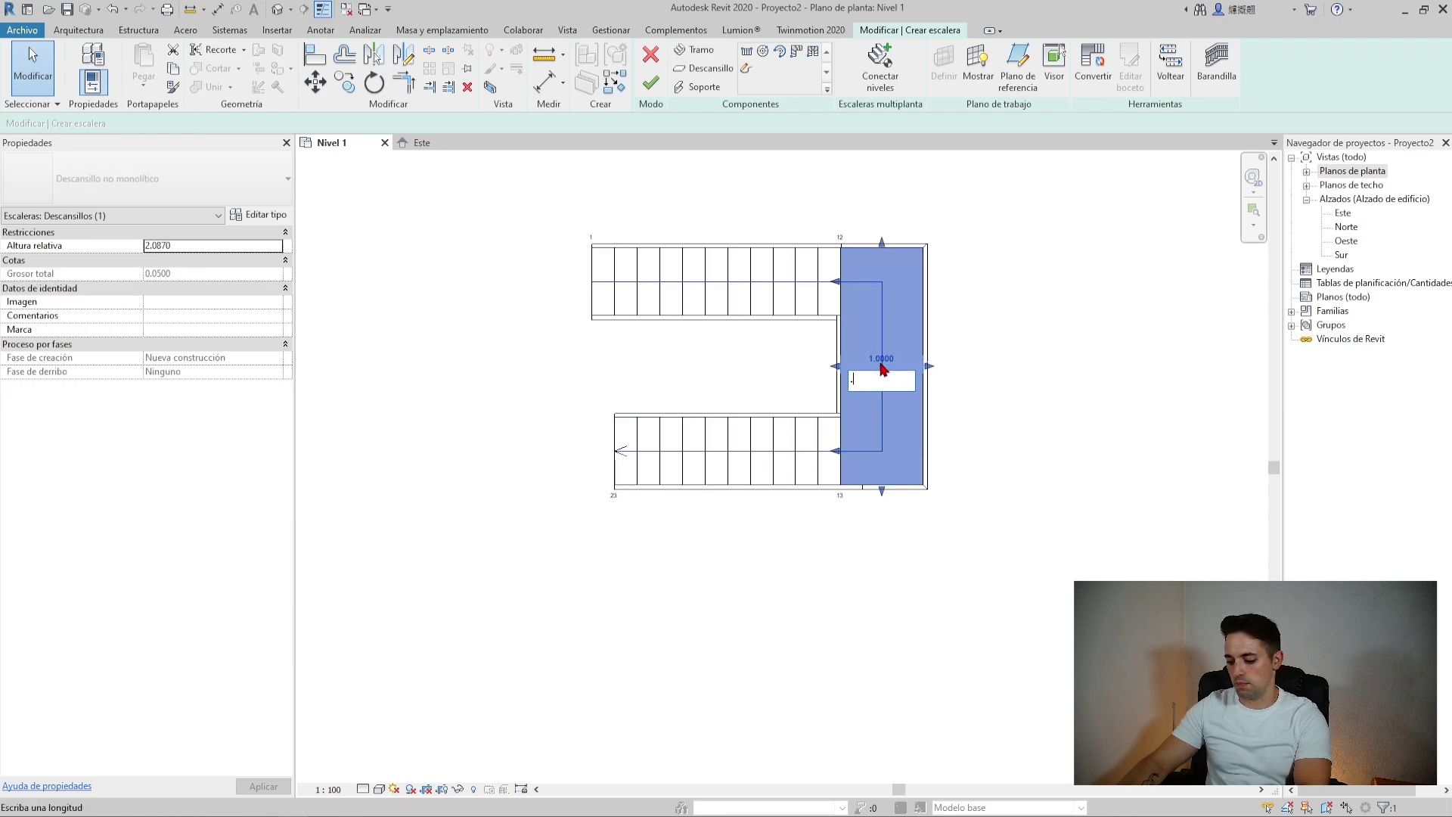
pyautogui.write('8')
pyautogui.press('Return')
pyautogui.click(704, 198)
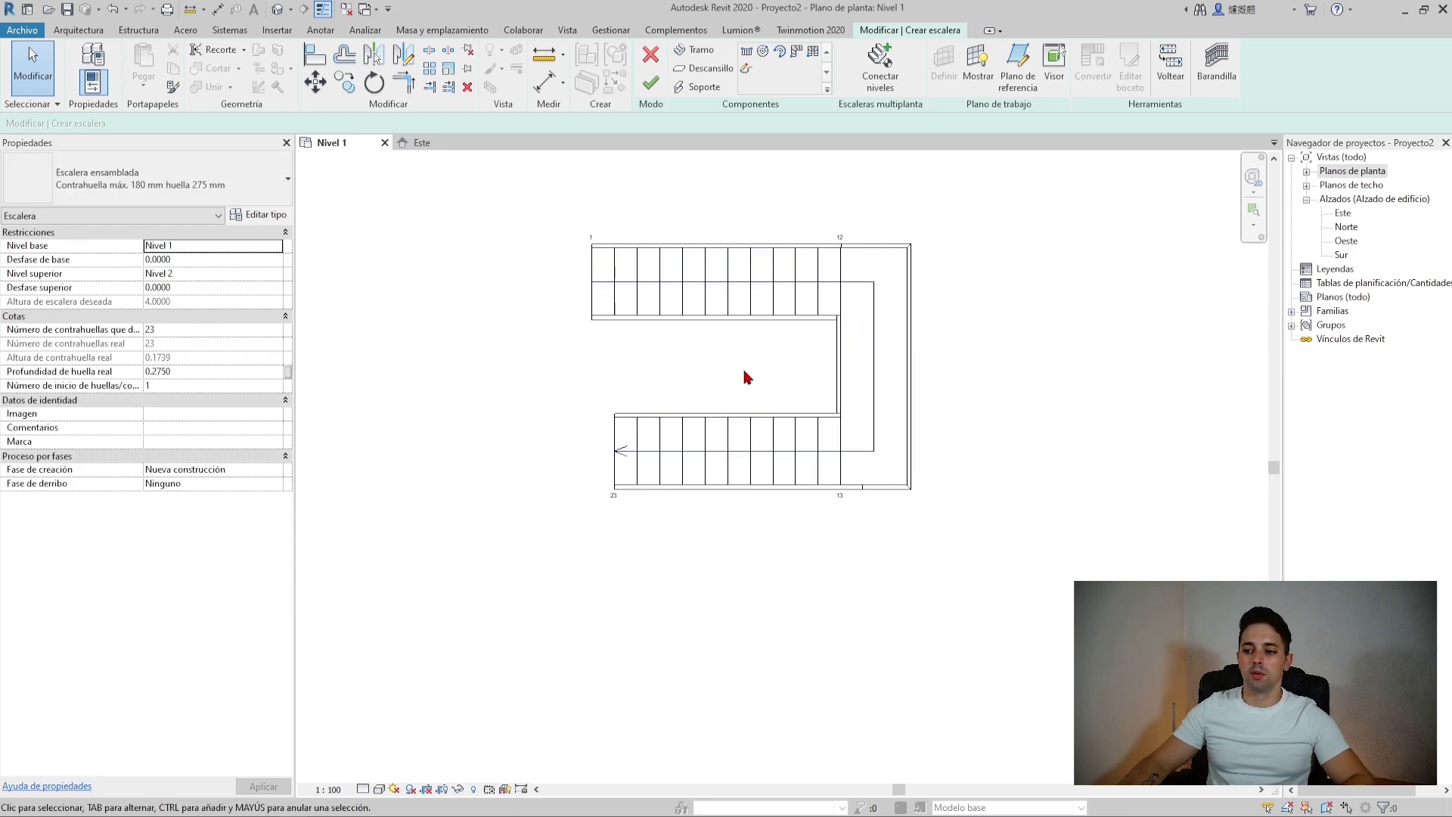
# Move the lower stair run up toward the upper run
pyautogui.click(719, 473)
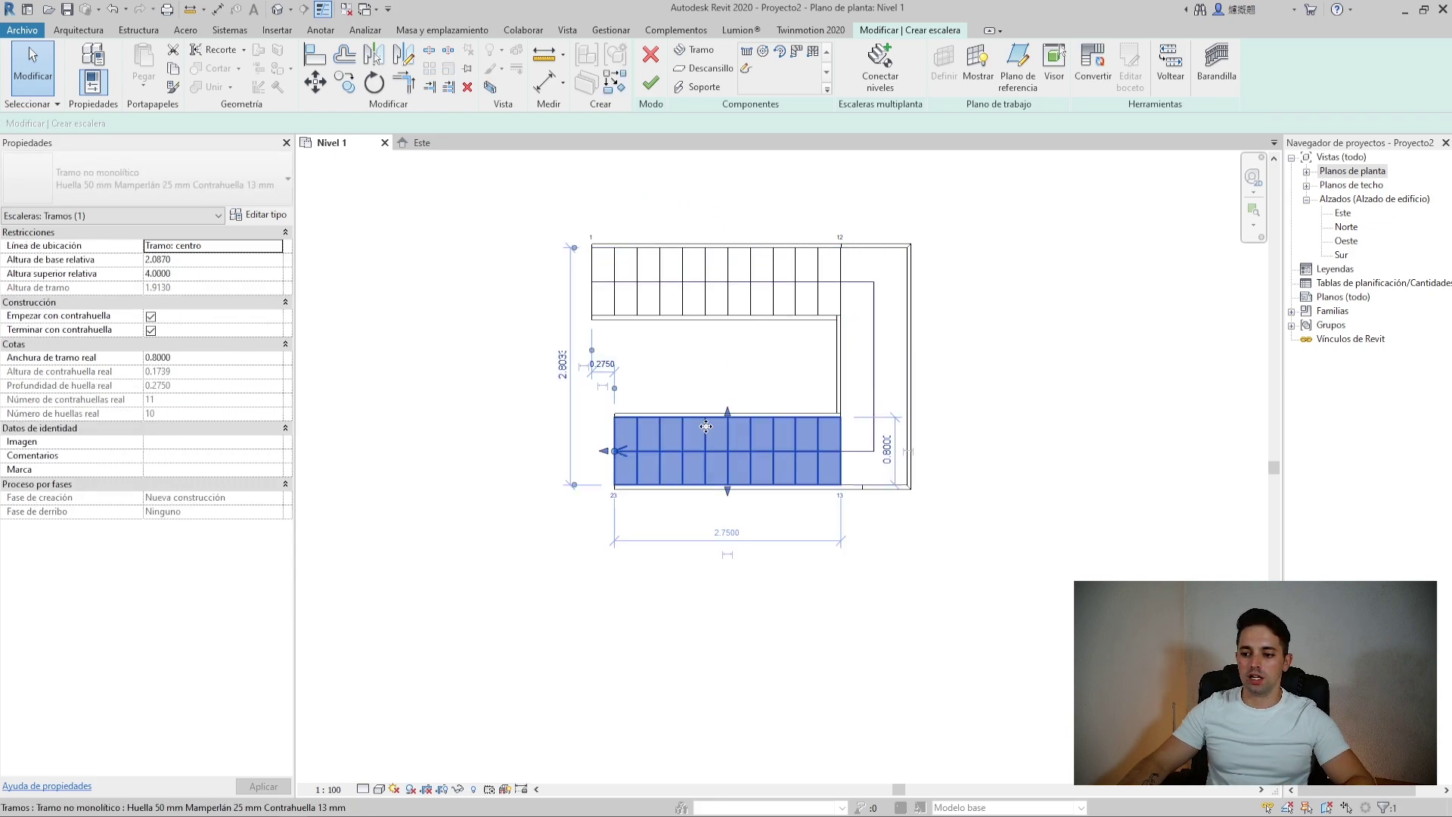
pyautogui.moveTo(705, 425); pyautogui.dragTo(706, 355)
pyautogui.scroll(2, 768, 286)
pyautogui.press('Escape')
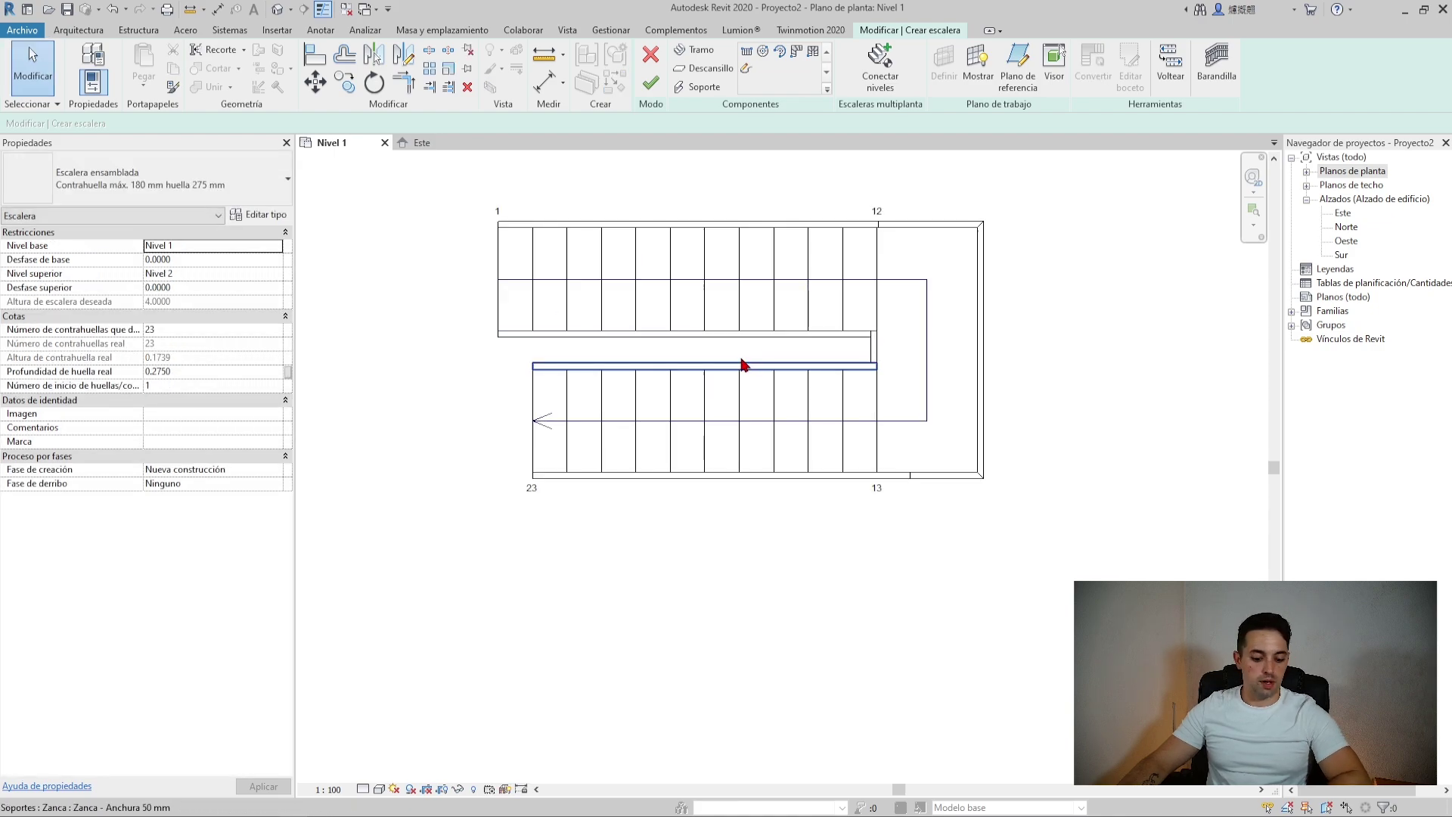
# Place an aligned dimension (DI) across the gap between the runs, left of the stair
pyautogui.press('d')
pyautogui.press('i')
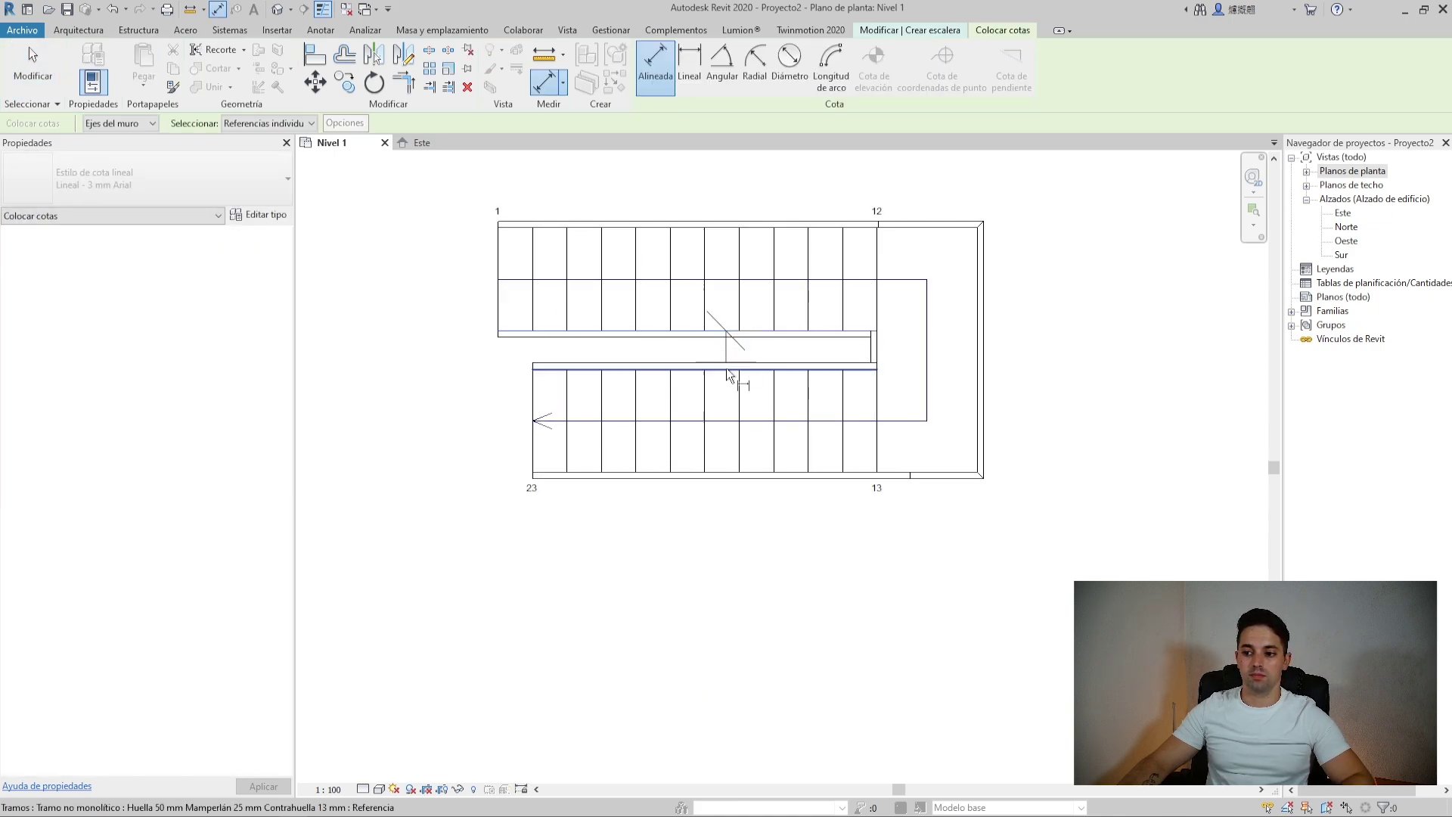
pyautogui.click(486, 367)
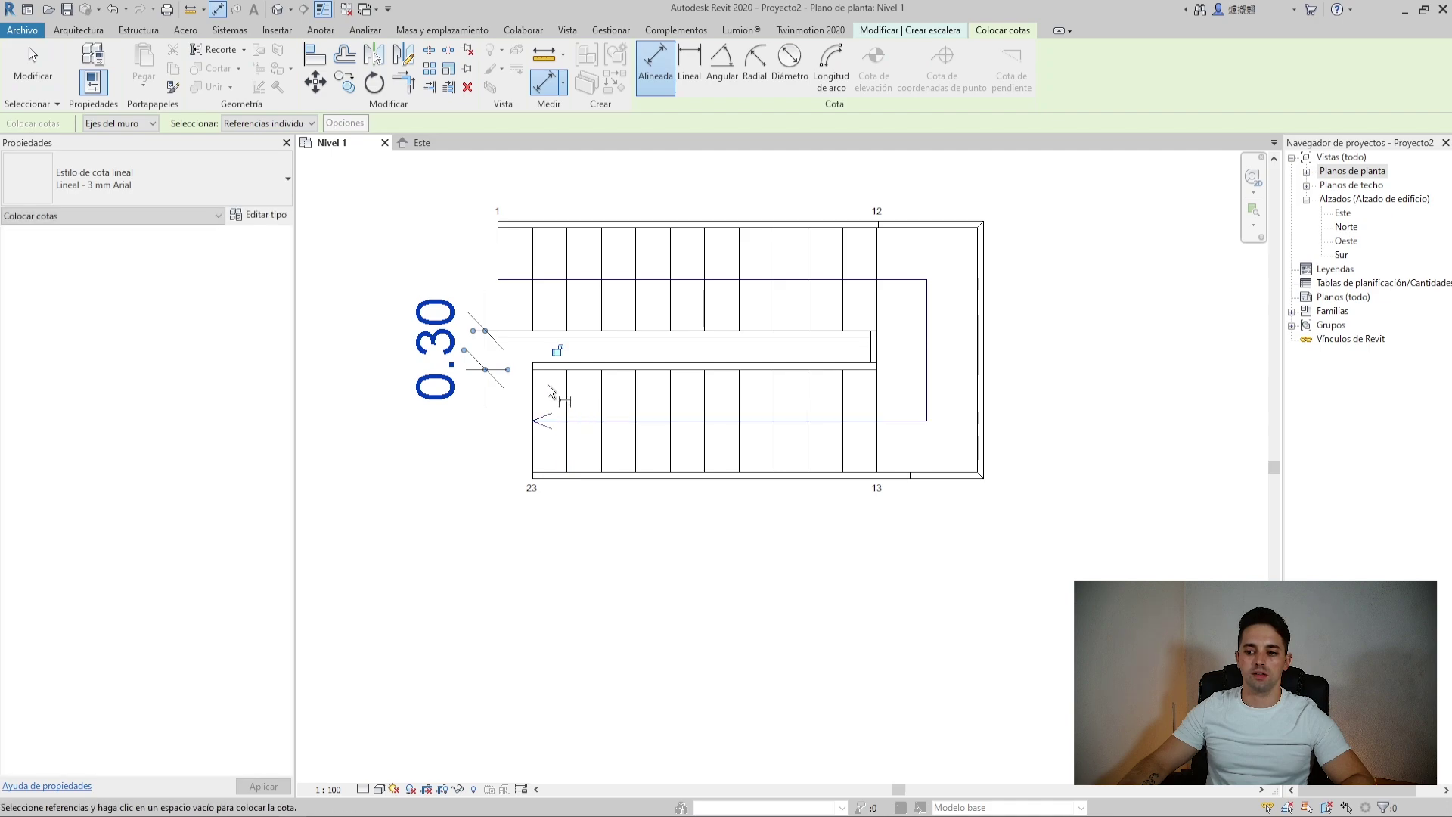
pyautogui.press('Escape')
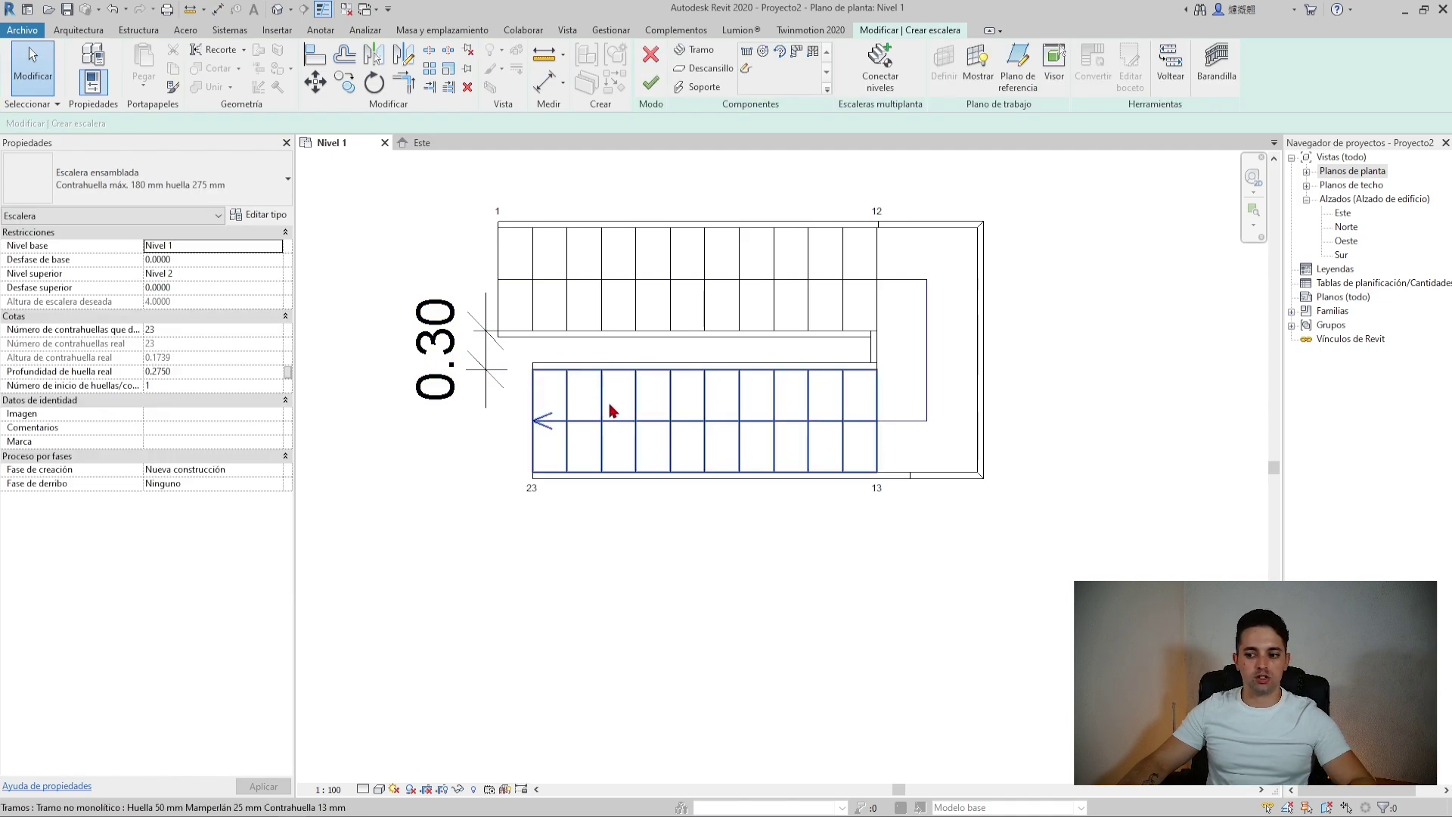
# Set the gap between the two runs to 0.5, then check the dimension and both runs
pyautogui.click(597, 386)
pyautogui.scroll(1, 454, 352)
pyautogui.click(454, 352)
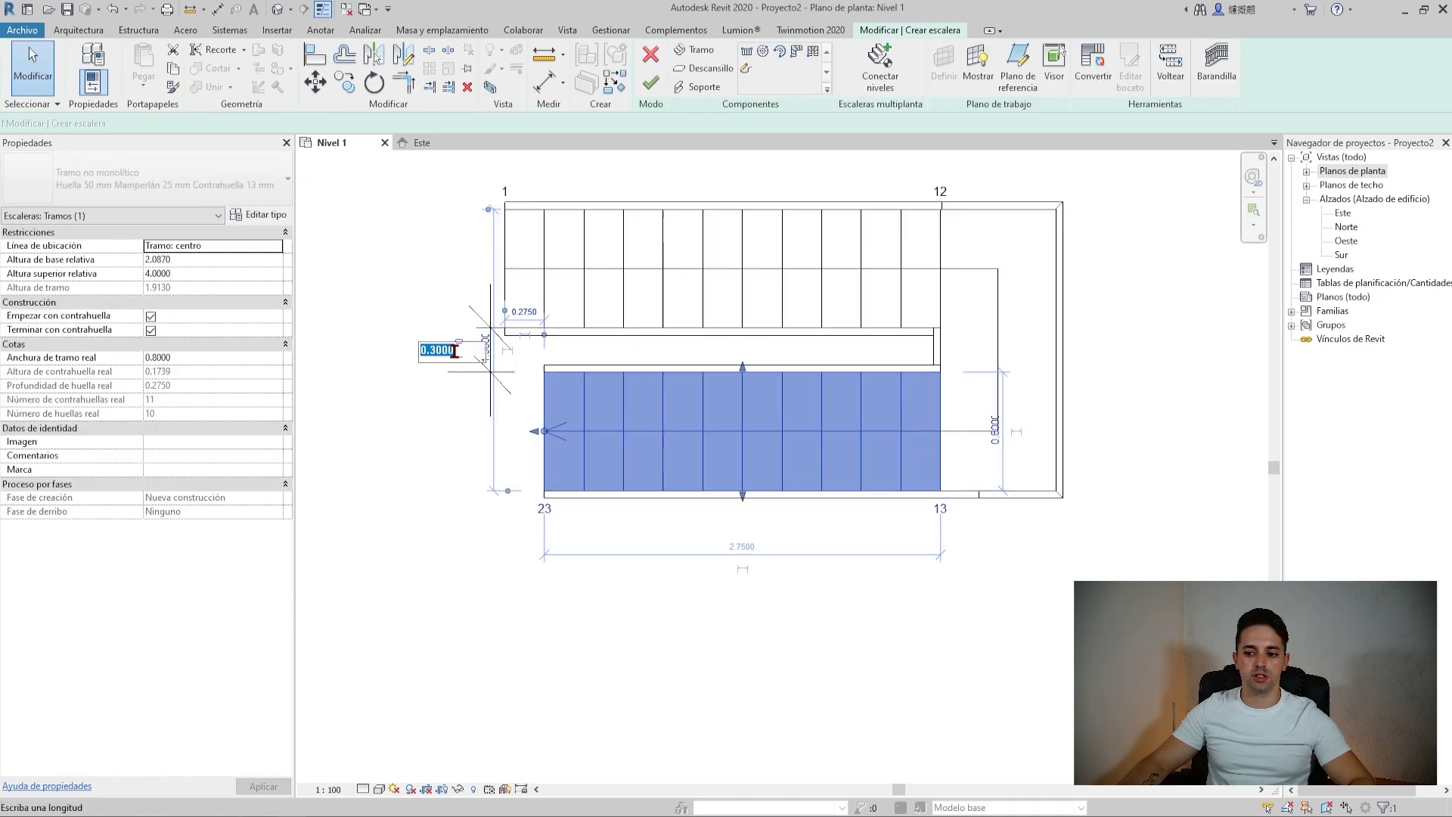
pyautogui.write('0.5')
pyautogui.press('Return')
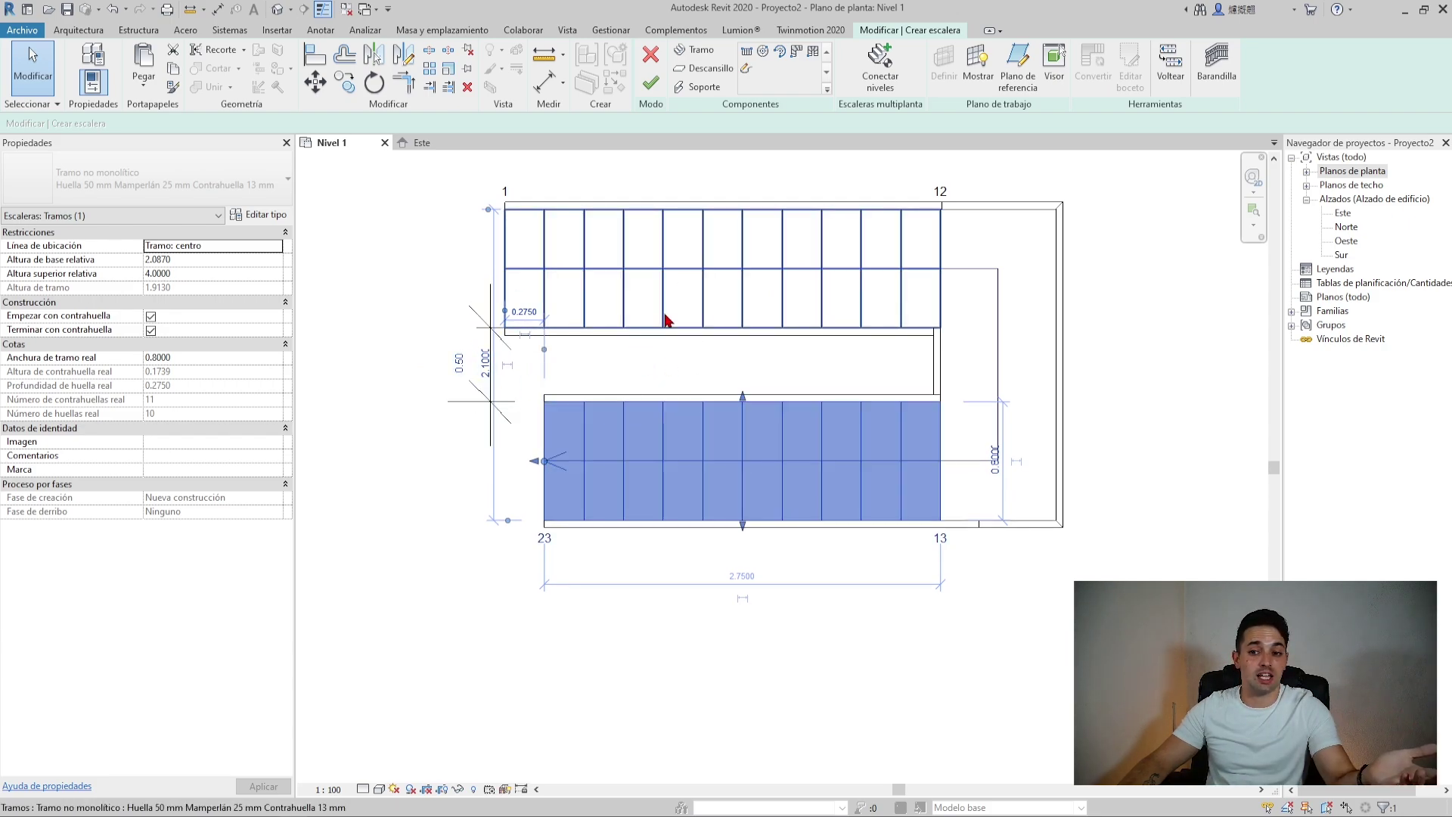
pyautogui.click(459, 363)
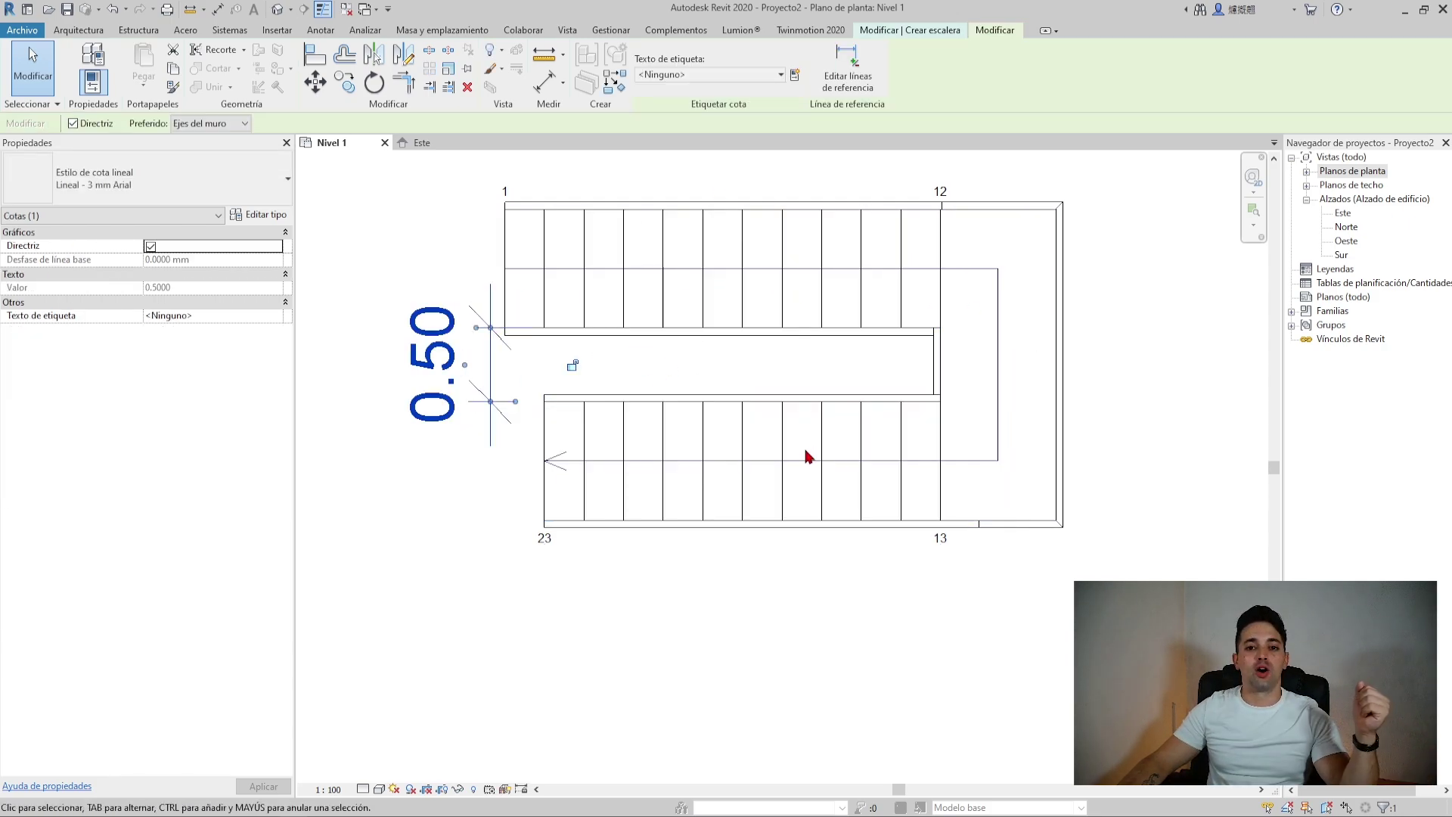
pyautogui.click(541, 266)
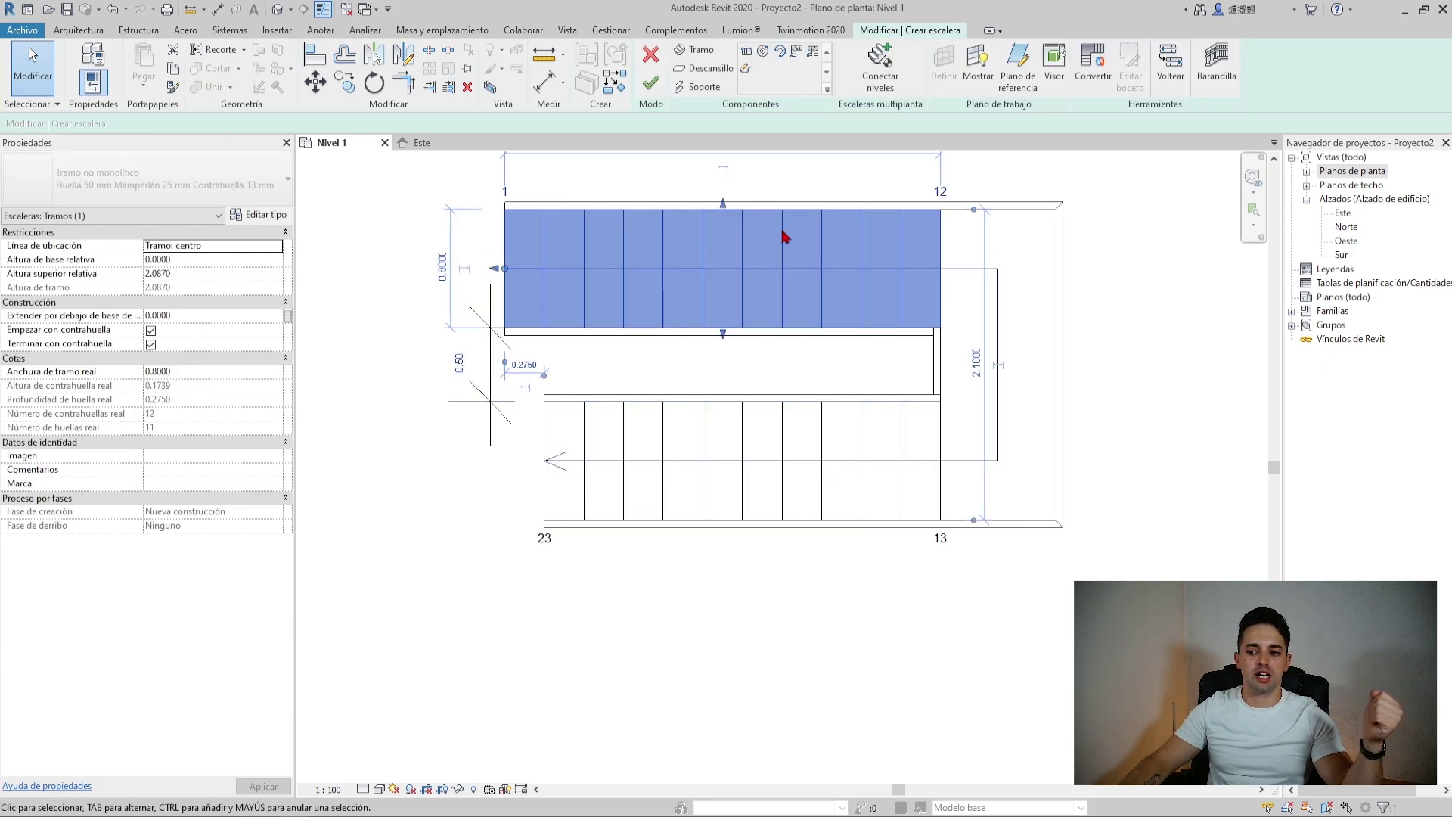
pyautogui.click(582, 452)
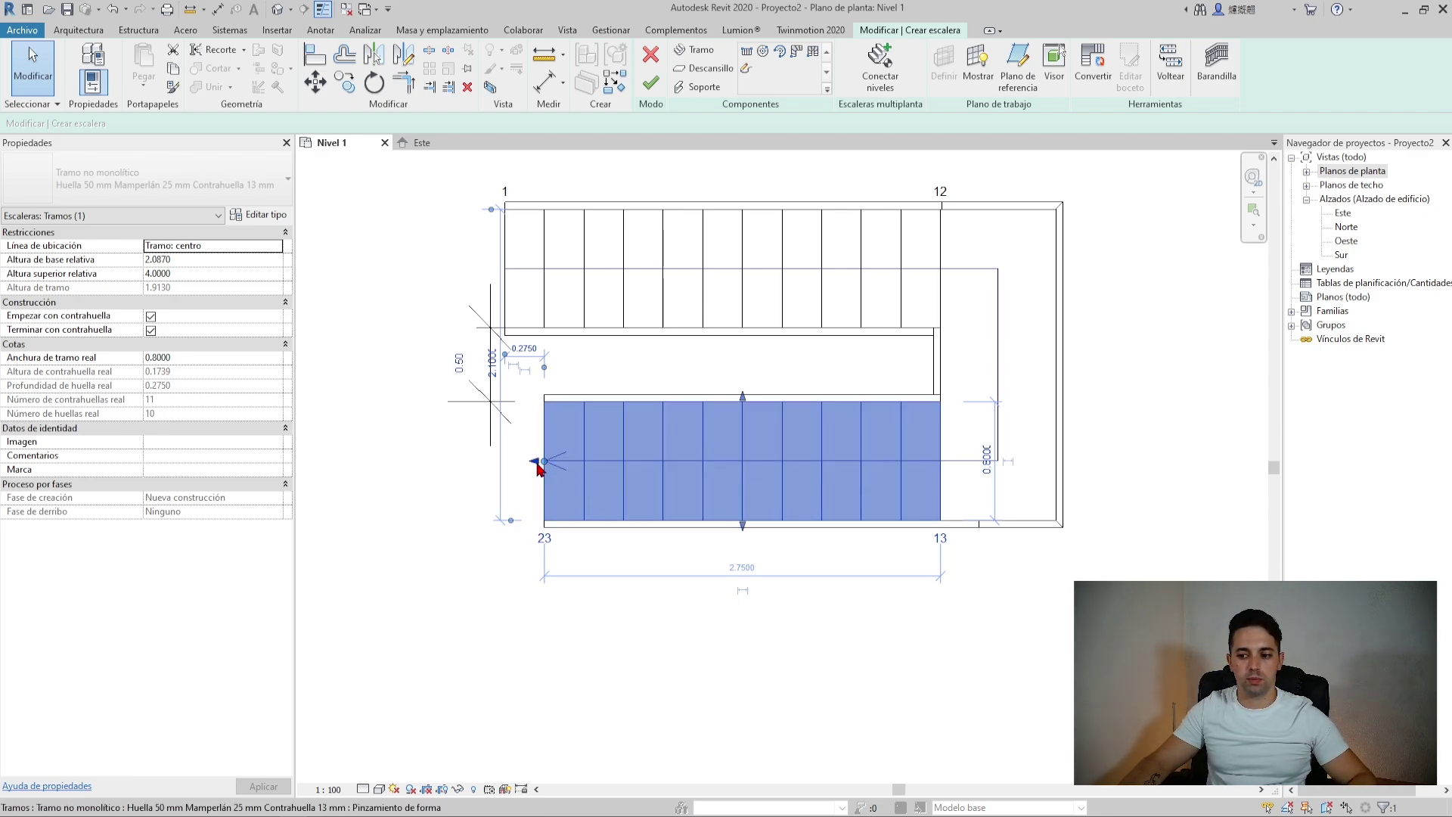
# Drag the lower run's end until it holds risers 12–23, with the stair ending at riser 23
pyautogui.moveTo(535, 464); pyautogui.dragTo(670, 463)
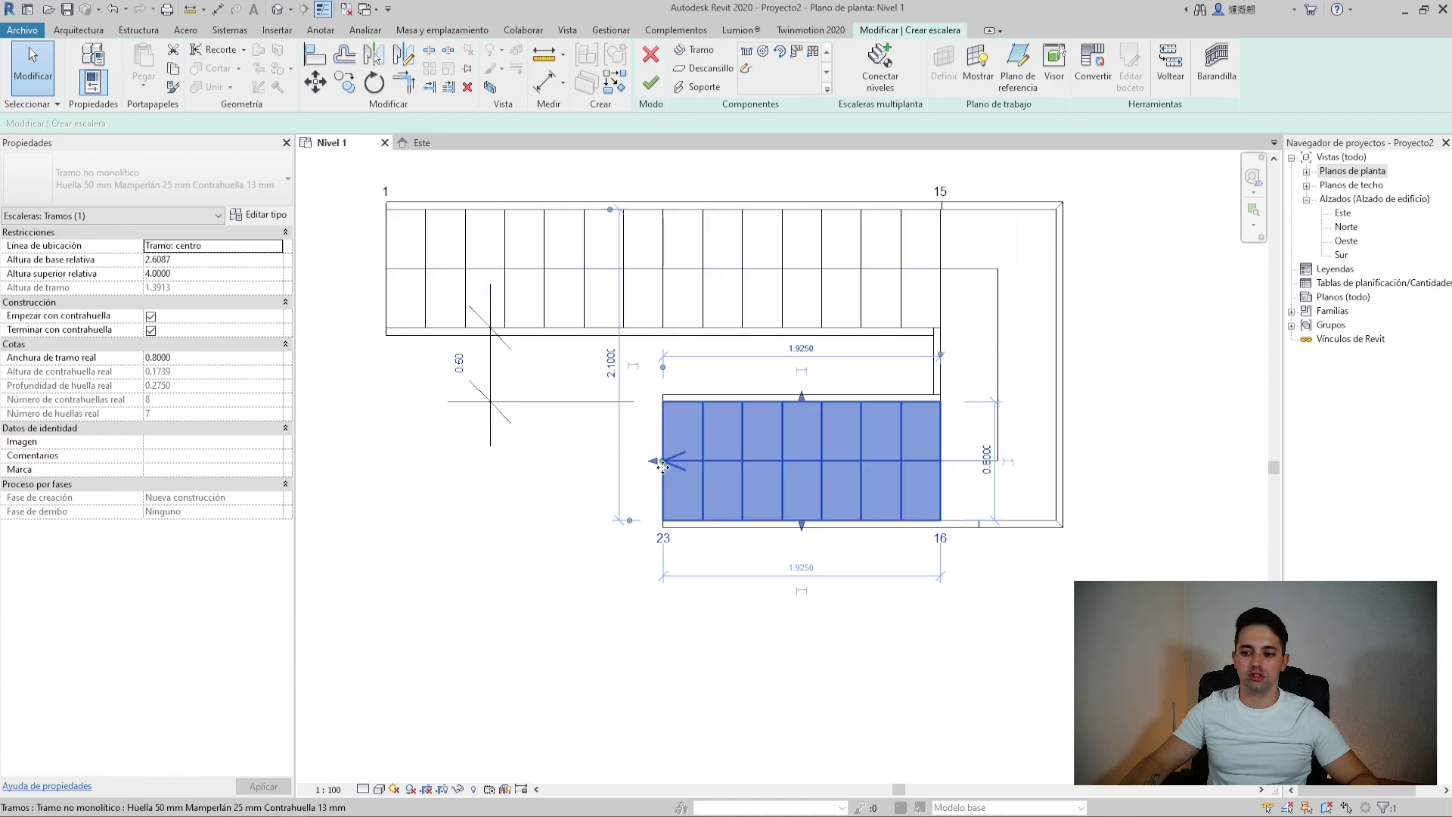
pyautogui.moveTo(662, 467)
pyautogui.mouseDown()
pyautogui.moveTo(576, 450)
pyautogui.moveTo(504, 460)
pyautogui.mouseUp()
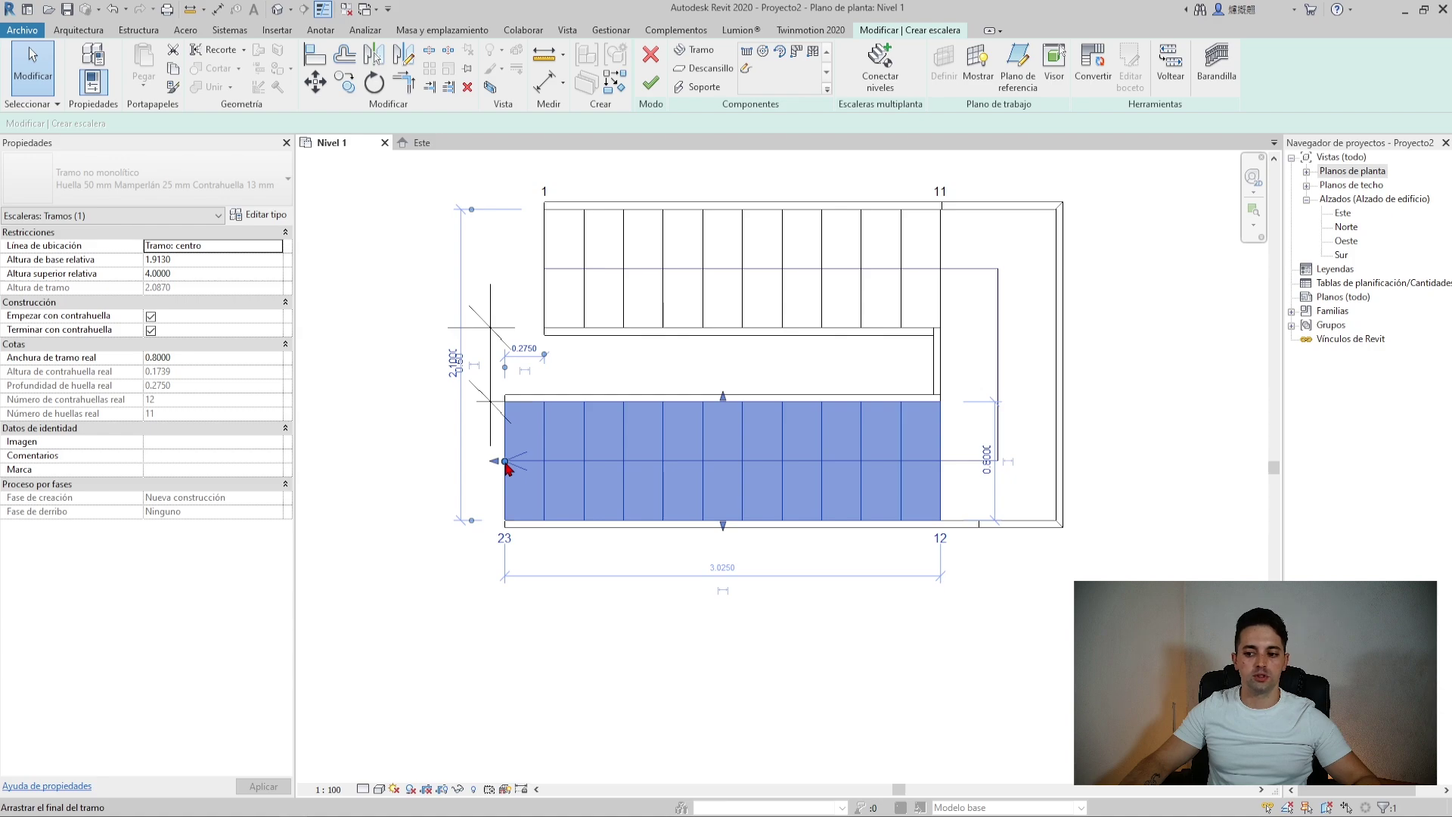
pyautogui.moveTo(505, 461); pyautogui.dragTo(662, 461)
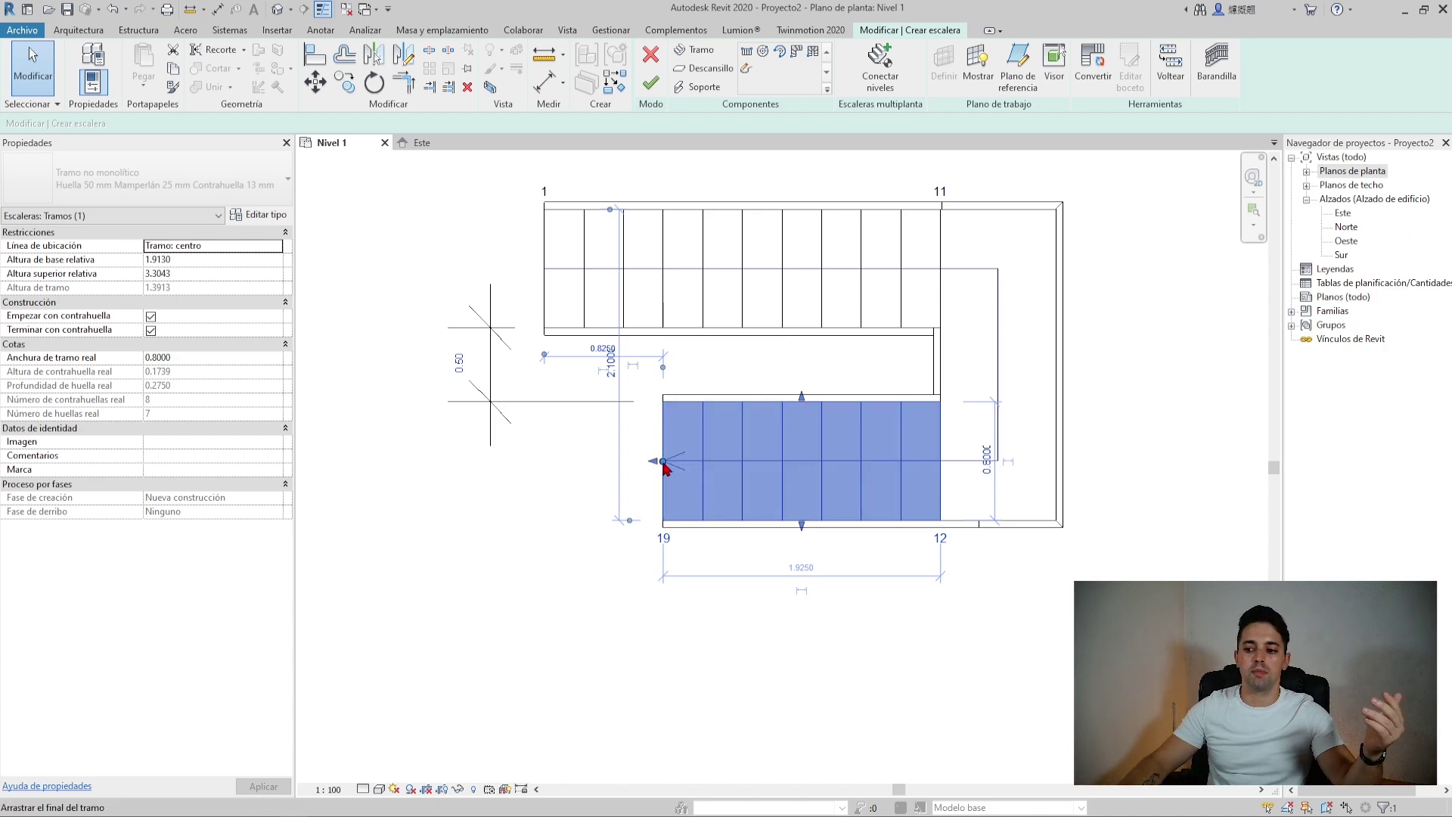
pyautogui.moveTo(663, 462); pyautogui.dragTo(505, 461)
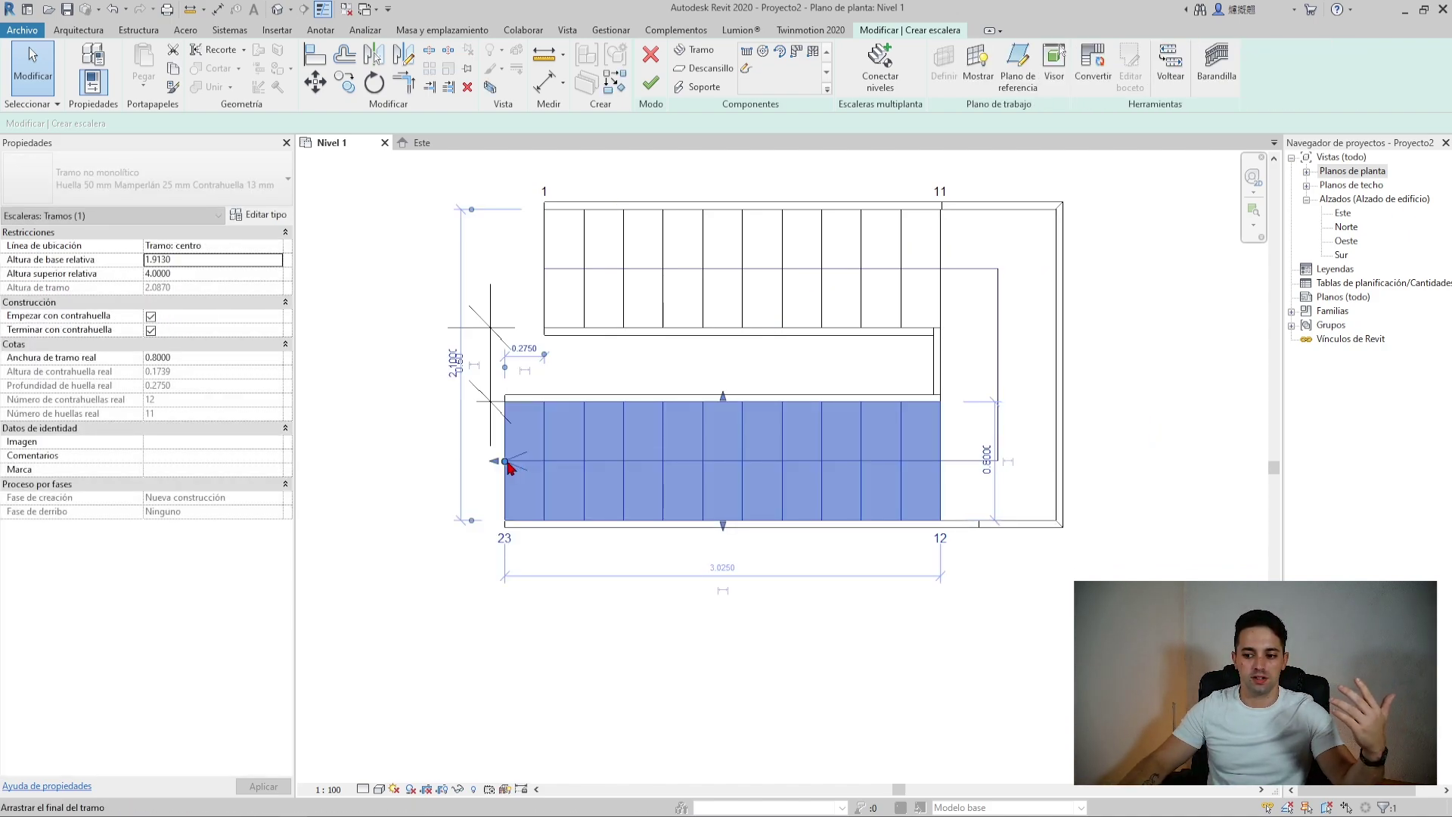
pyautogui.moveTo(505, 461); pyautogui.dragTo(465, 462)
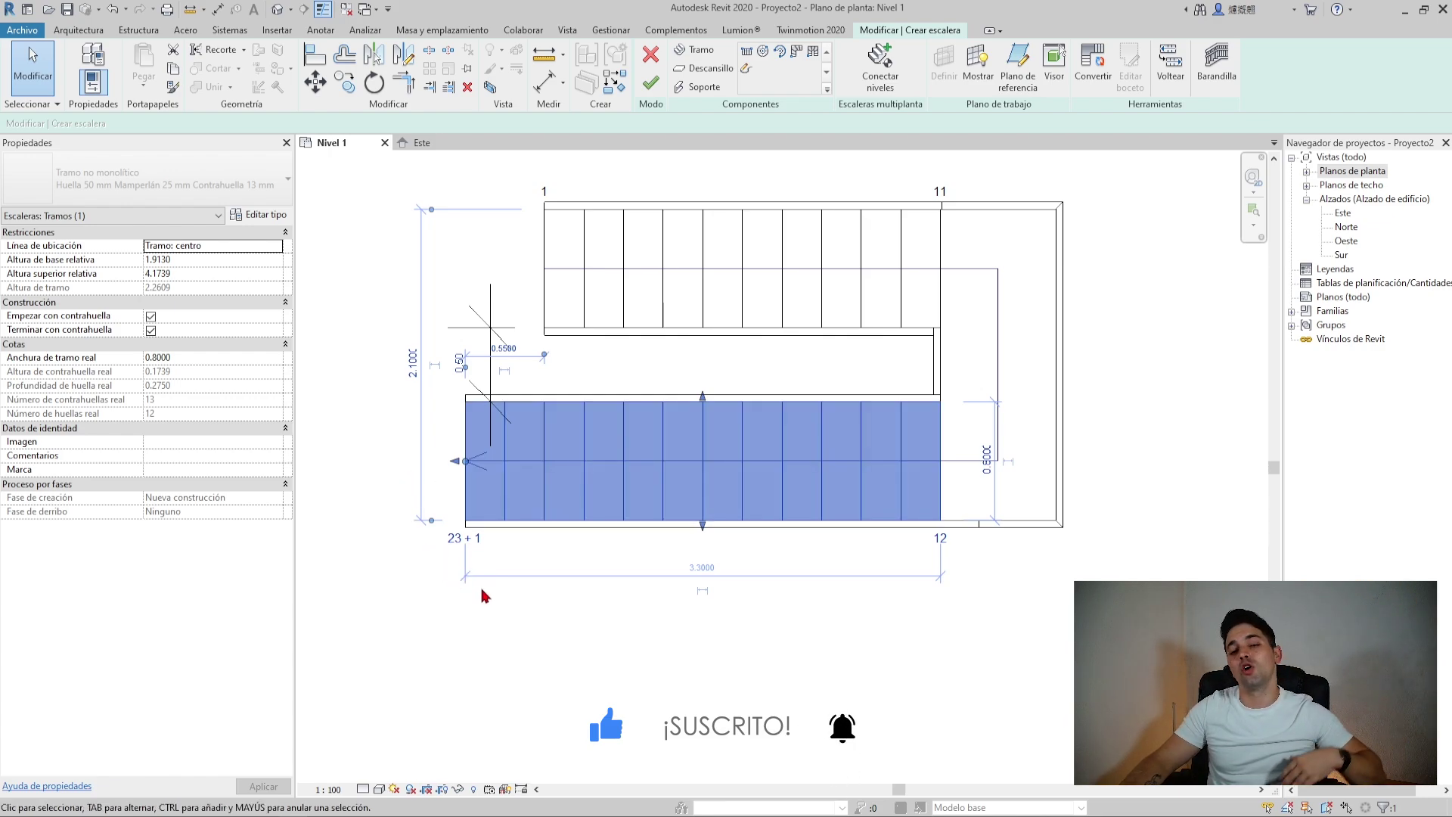
pyautogui.moveTo(456, 460); pyautogui.dragTo(505, 463)
pyautogui.moveTo(723, 354); pyautogui.dragTo(703, 429, button='middle')
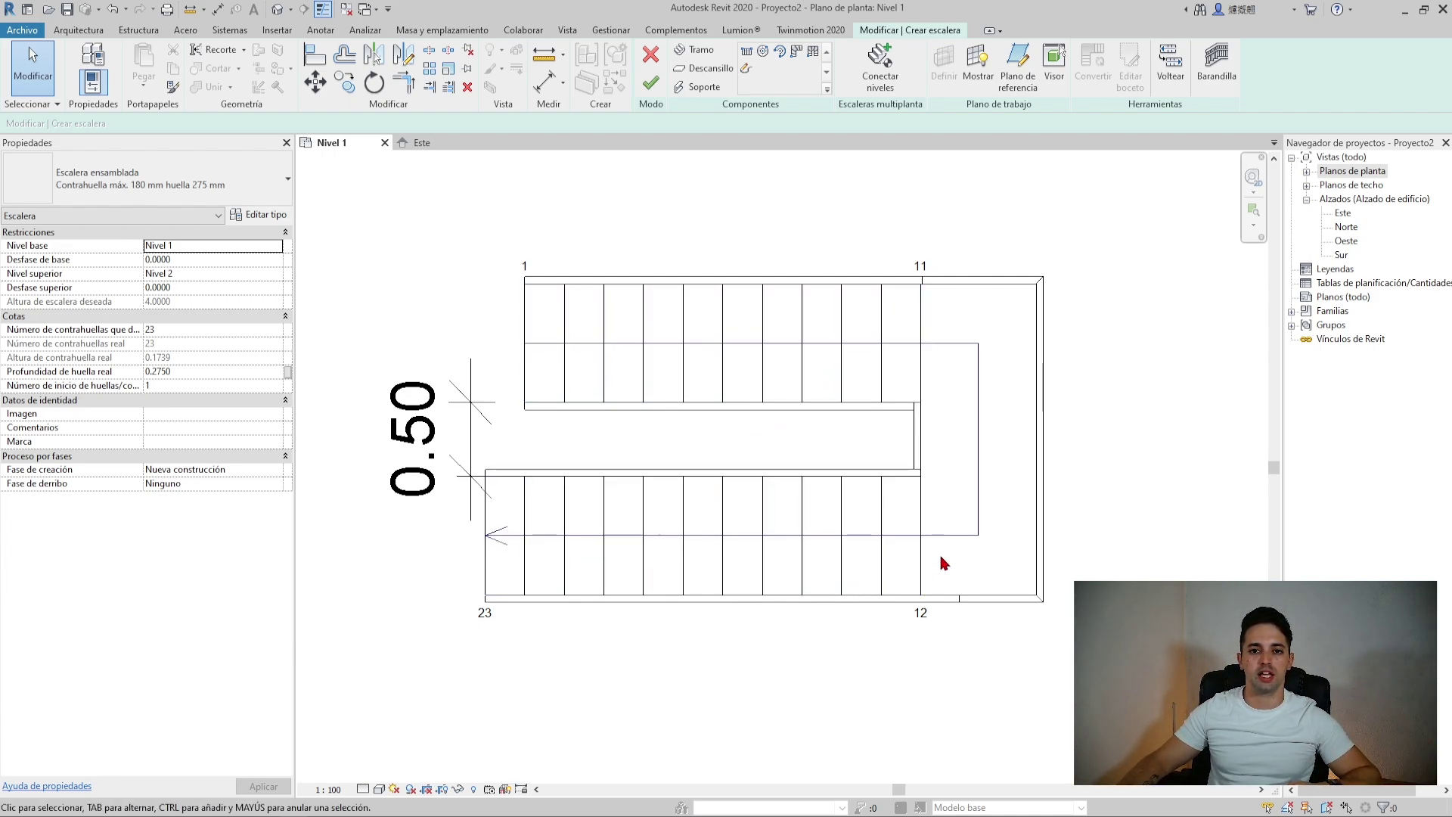
# Switch to the default 3D view and orbit around the stair's two runs and landing
pyautogui.scroll(-1, 549, 361)
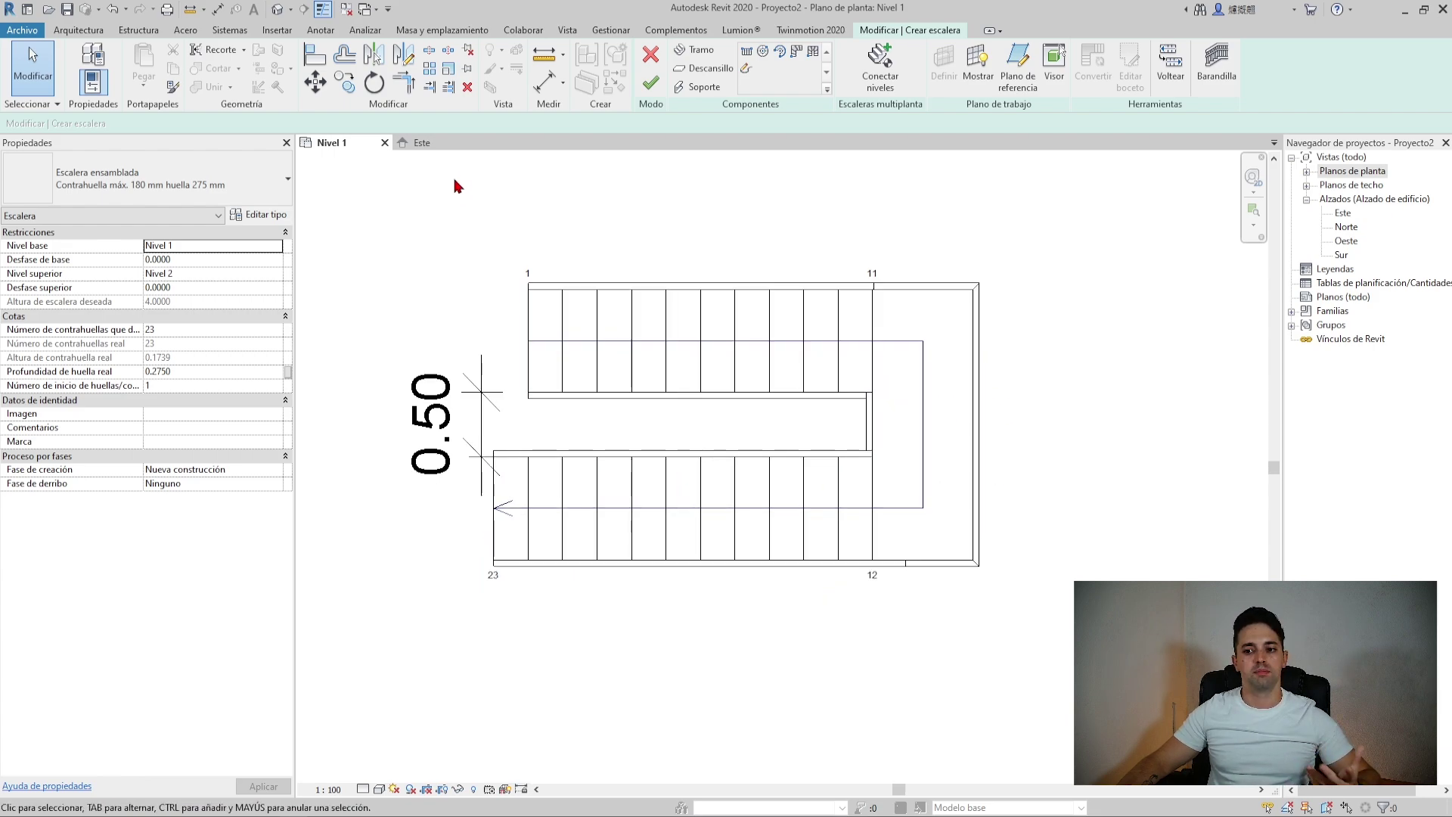
pyautogui.click(276, 15)
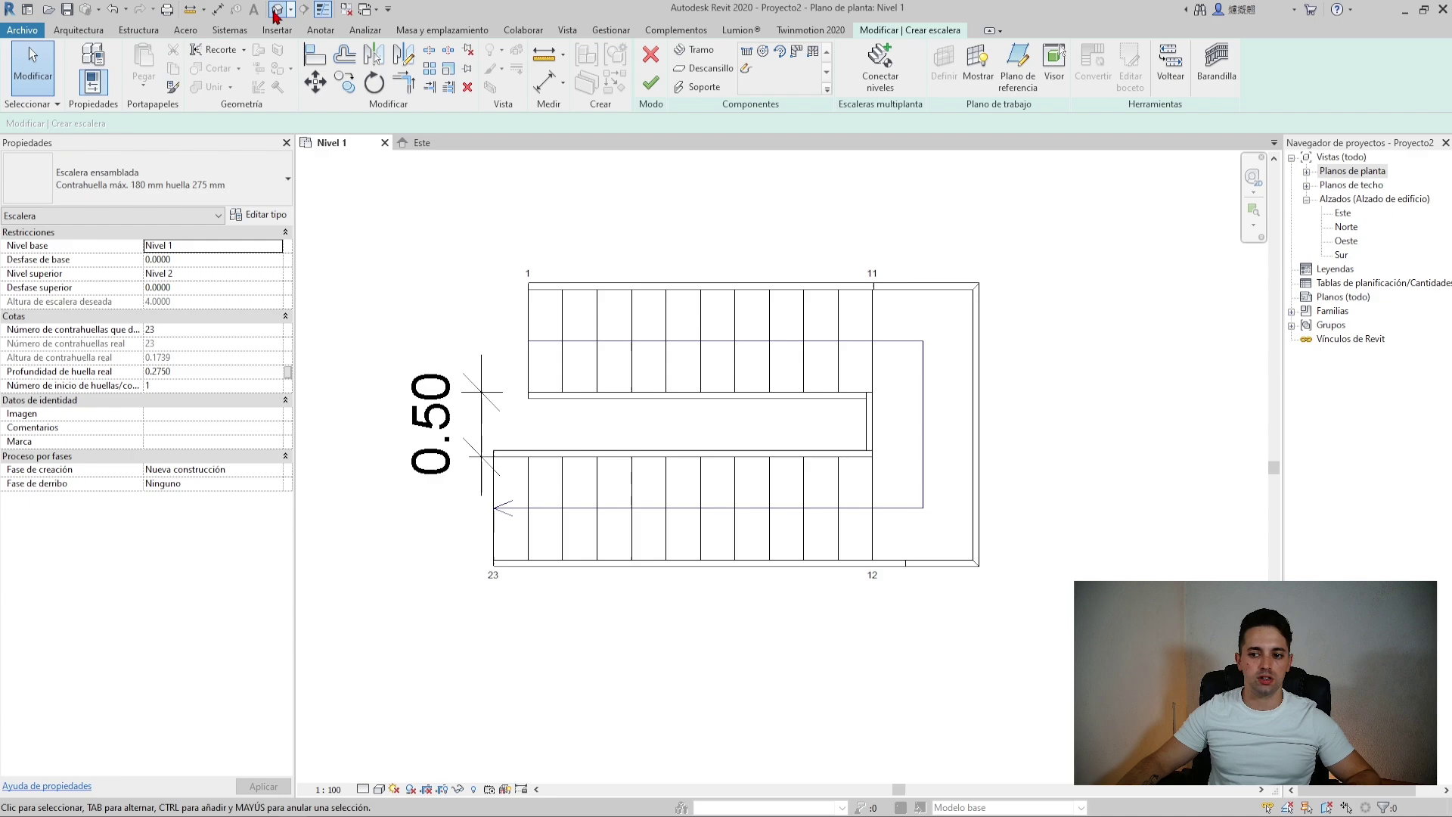
pyautogui.moveTo(575, 323)
pyautogui.keyDown('shift'); pyautogui.mouseDown(button='middle')
pyautogui.moveTo(645, 482)
pyautogui.moveTo(778, 524)
pyautogui.moveTo(1077, 489)
pyautogui.moveTo(406, 379)
pyautogui.mouseUp(button='middle'); pyautogui.keyUp('shift')
pyautogui.click(791, 488)
pyautogui.keyDown('shift'); pyautogui.moveTo(534, 414); pyautogui.dragTo(809, 446, button='middle'); pyautogui.keyUp('shift')
pyautogui.click(869, 447)
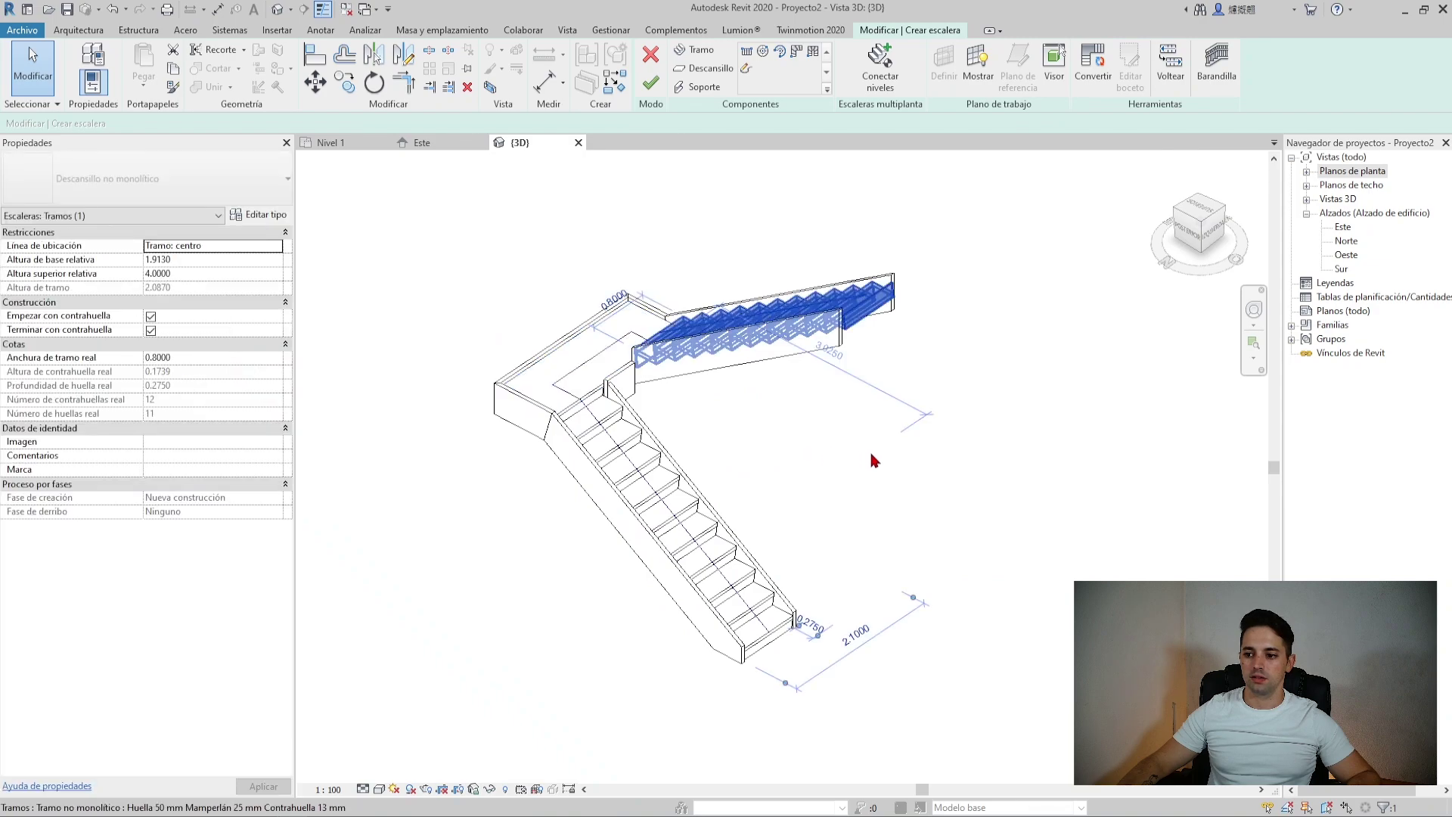
pyautogui.click(958, 520)
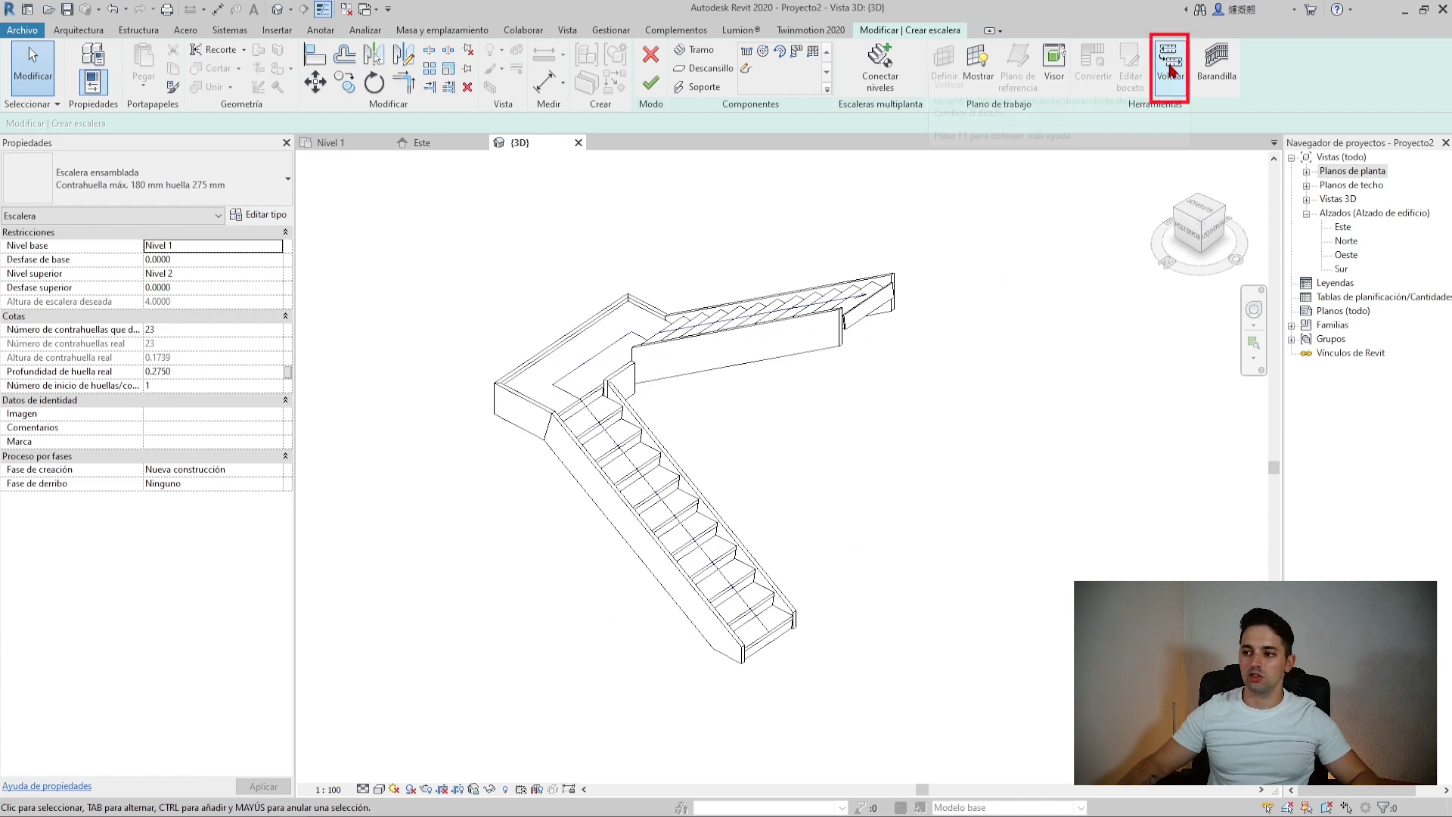
pyautogui.moveTo(1169, 66)
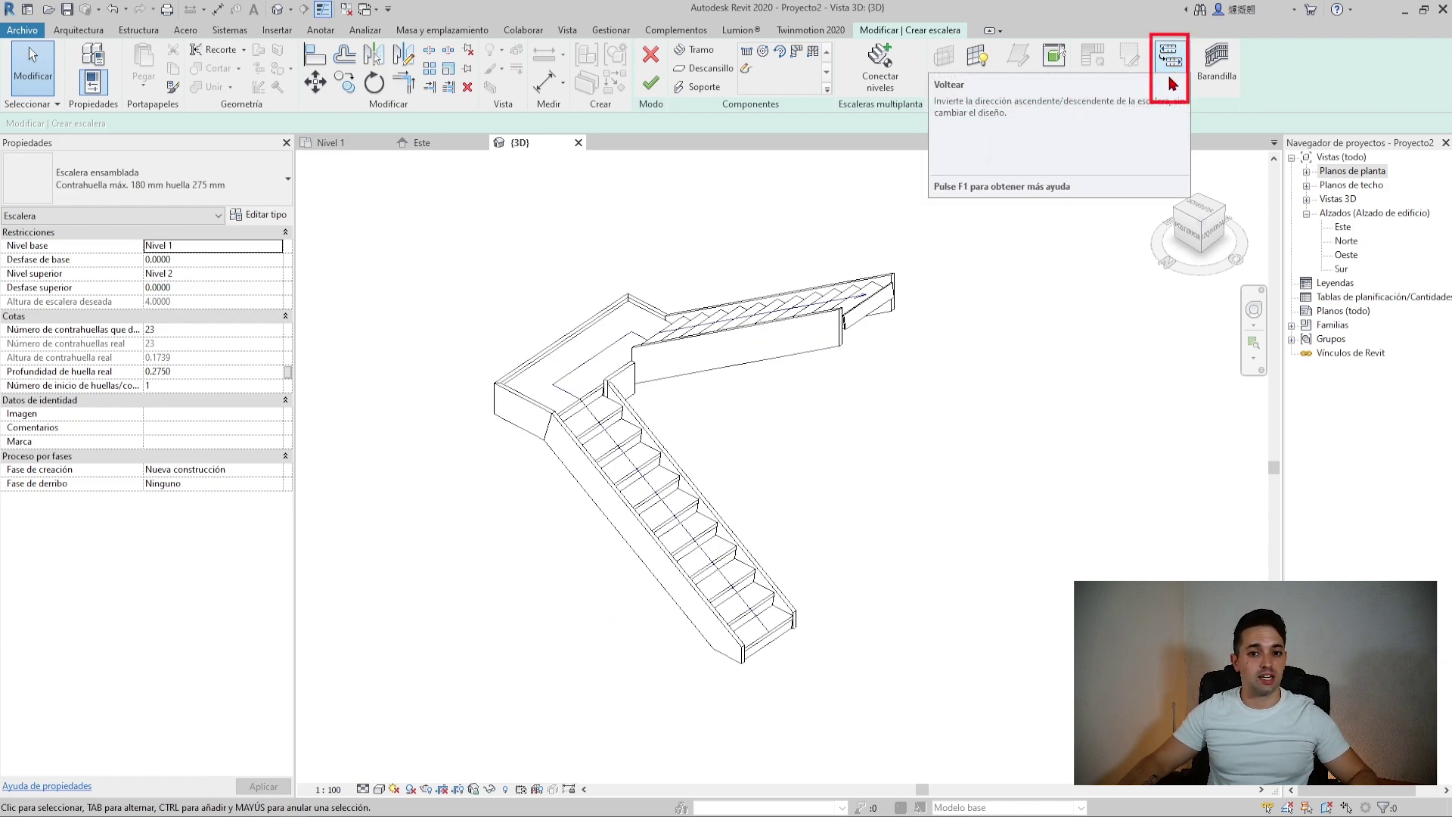
# Reverse the stair's climbing direction with Voltear in the Tools panel
pyautogui.click(1170, 76)
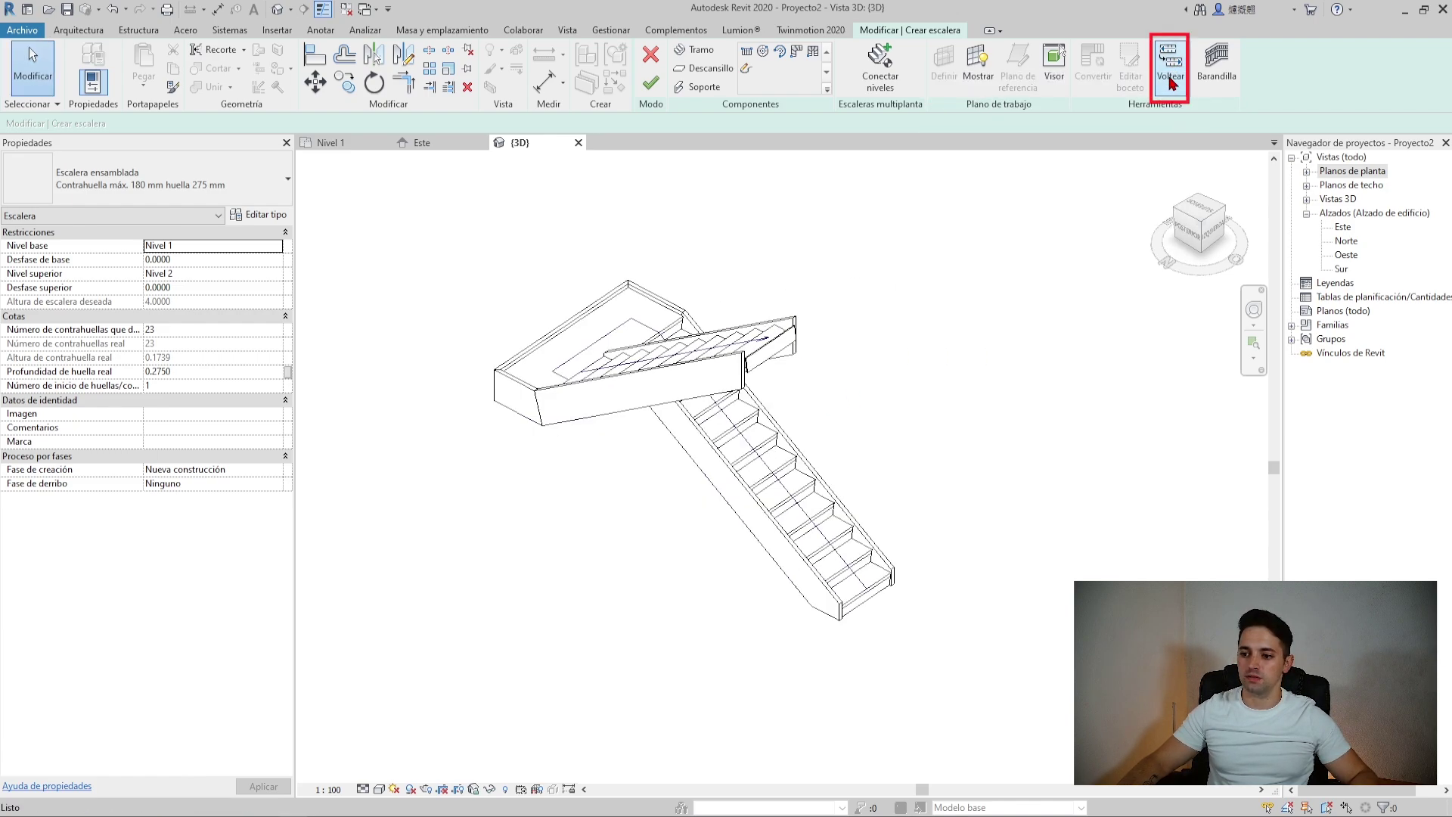
pyautogui.click(1170, 79)
pyautogui.click(1170, 79)
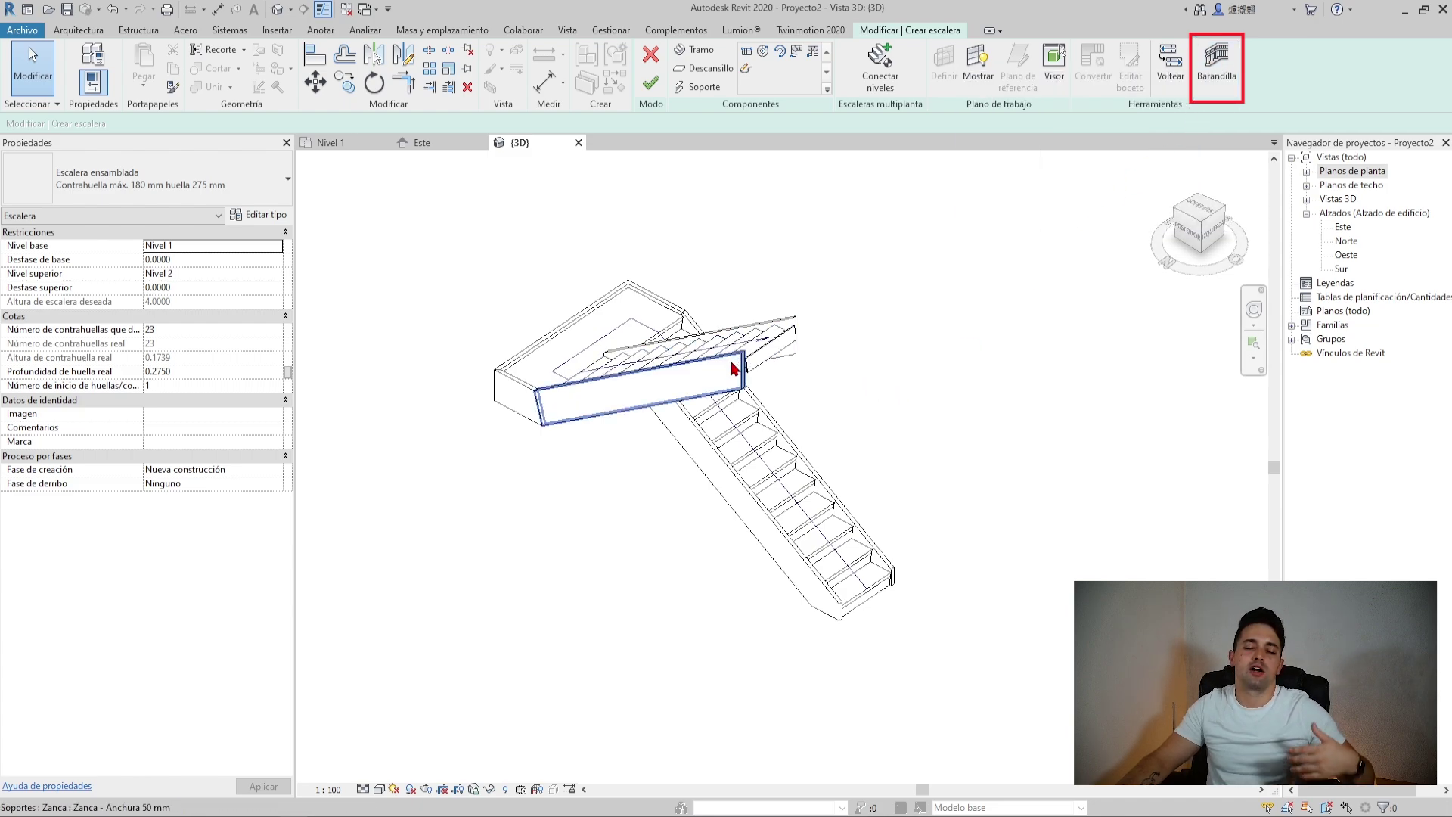
# In the Barandilla dialog, keep the Por defecto railing type positioned on Zanca
pyautogui.click(1228, 90)
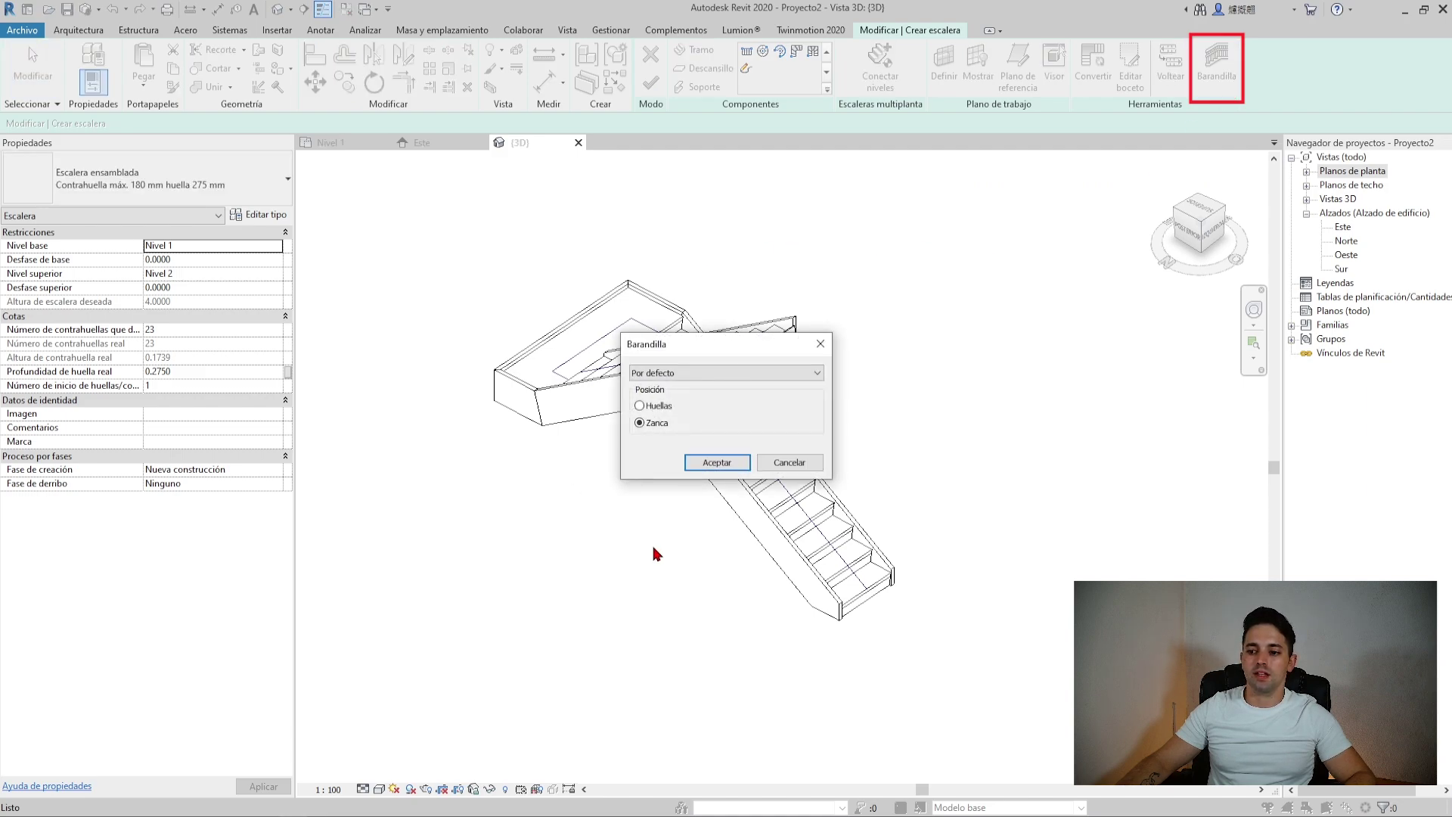
pyautogui.click(699, 373)
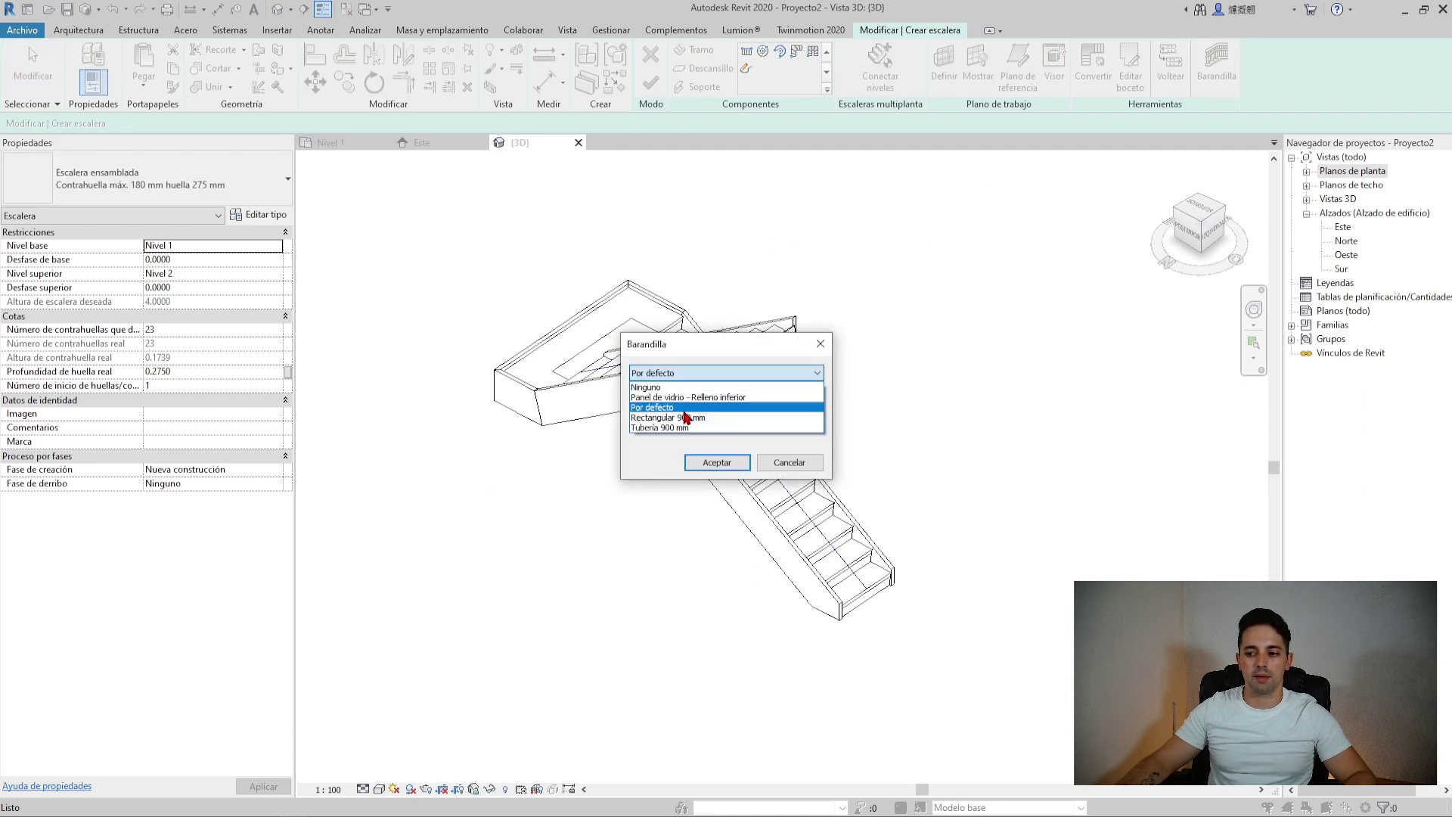
pyautogui.click(673, 409)
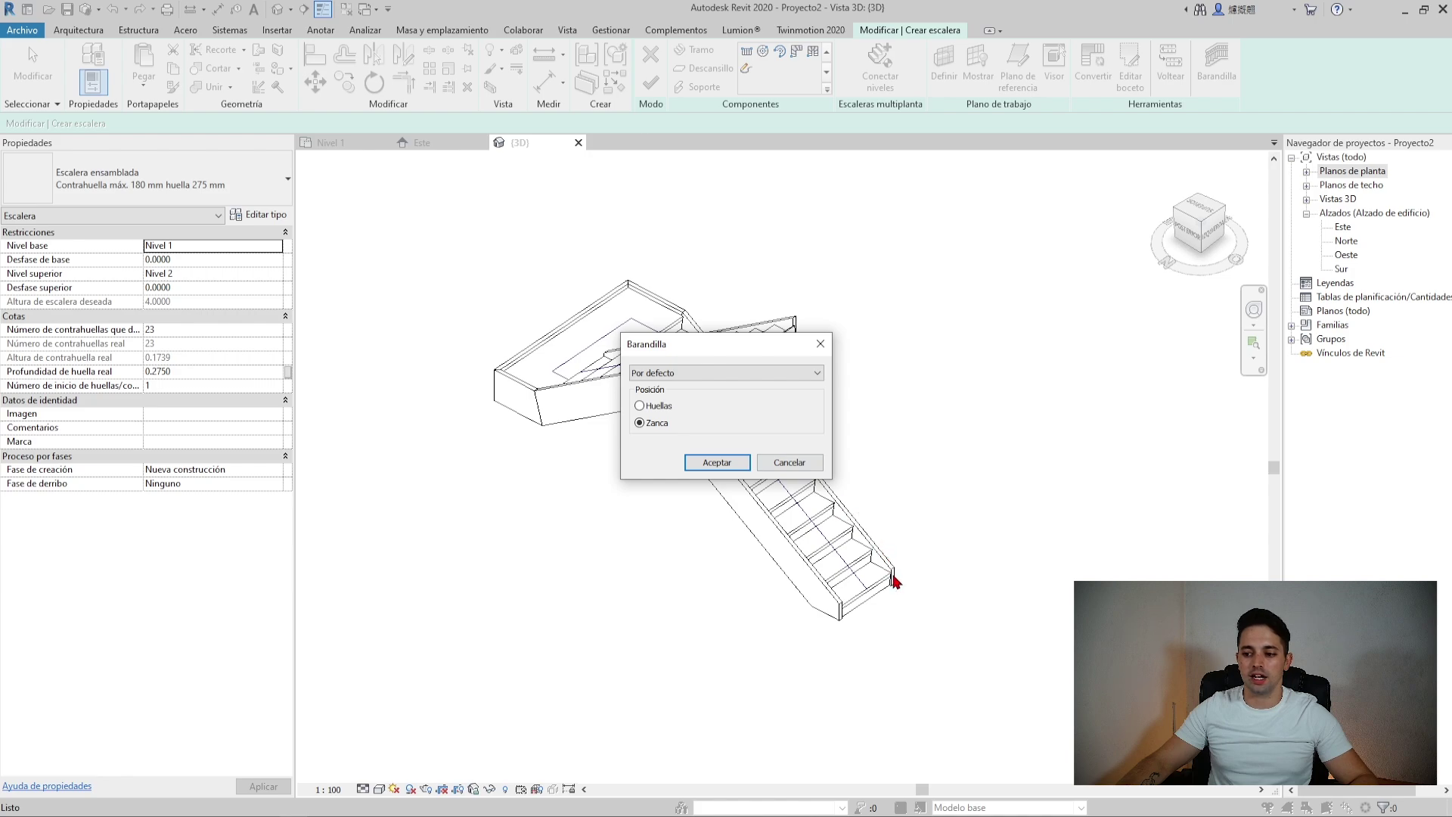
pyautogui.moveTo(707, 343); pyautogui.dragTo(984, 377)
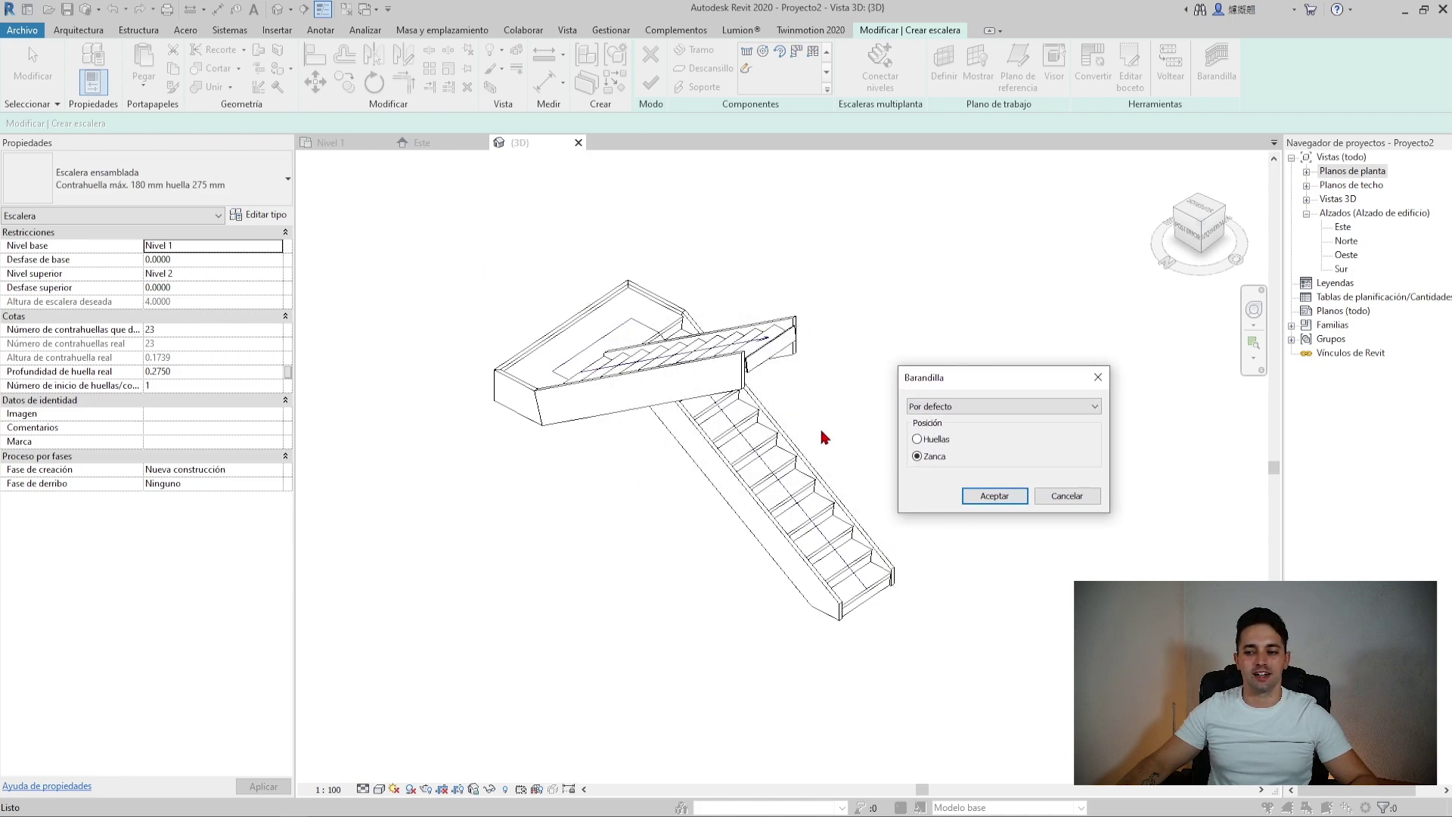
pyautogui.moveTo(967, 382); pyautogui.dragTo(808, 342)
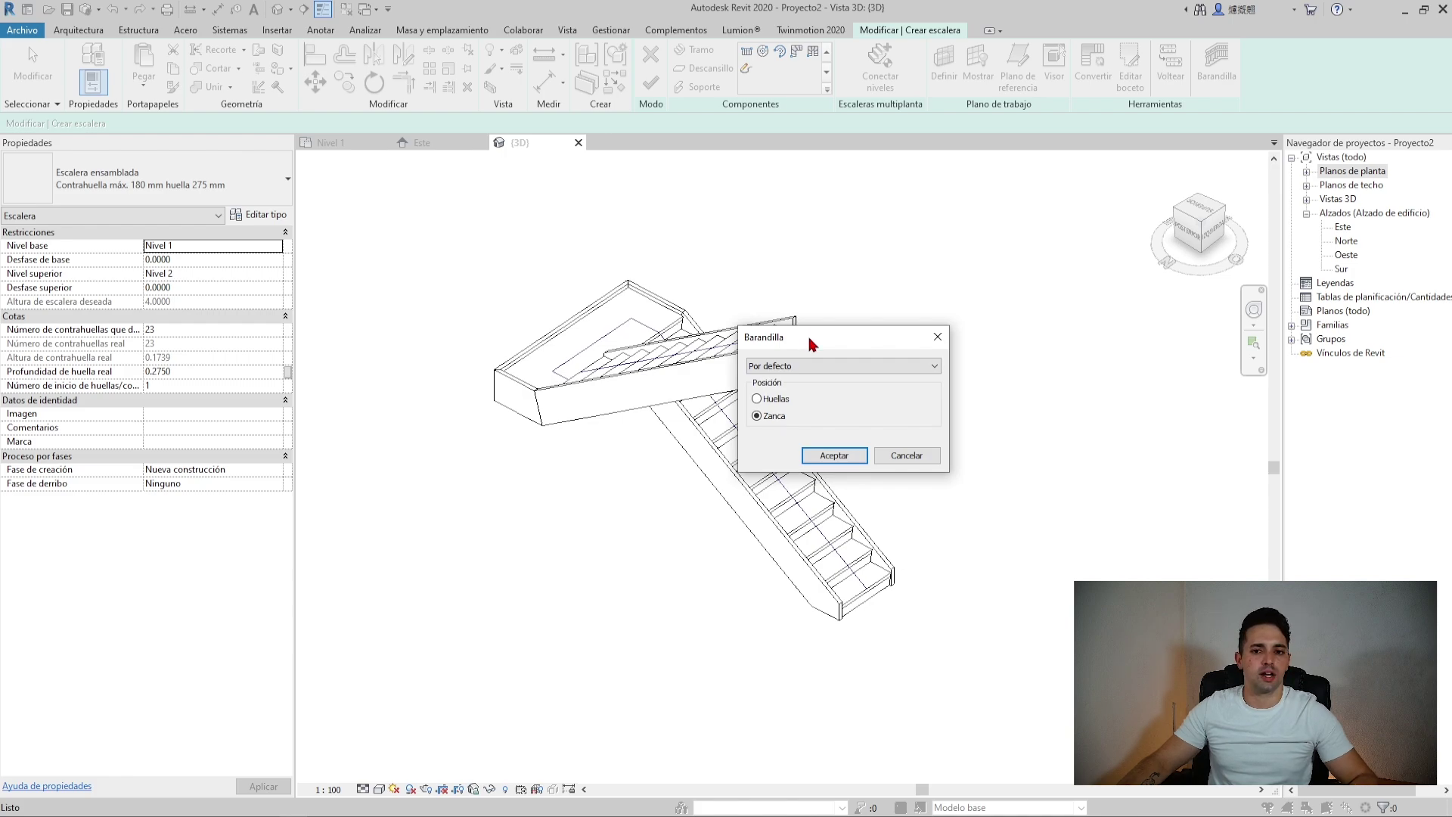
# Accept the railing settings, finish the stair, and inspect the railing corner in 3D
pyautogui.click(834, 455)
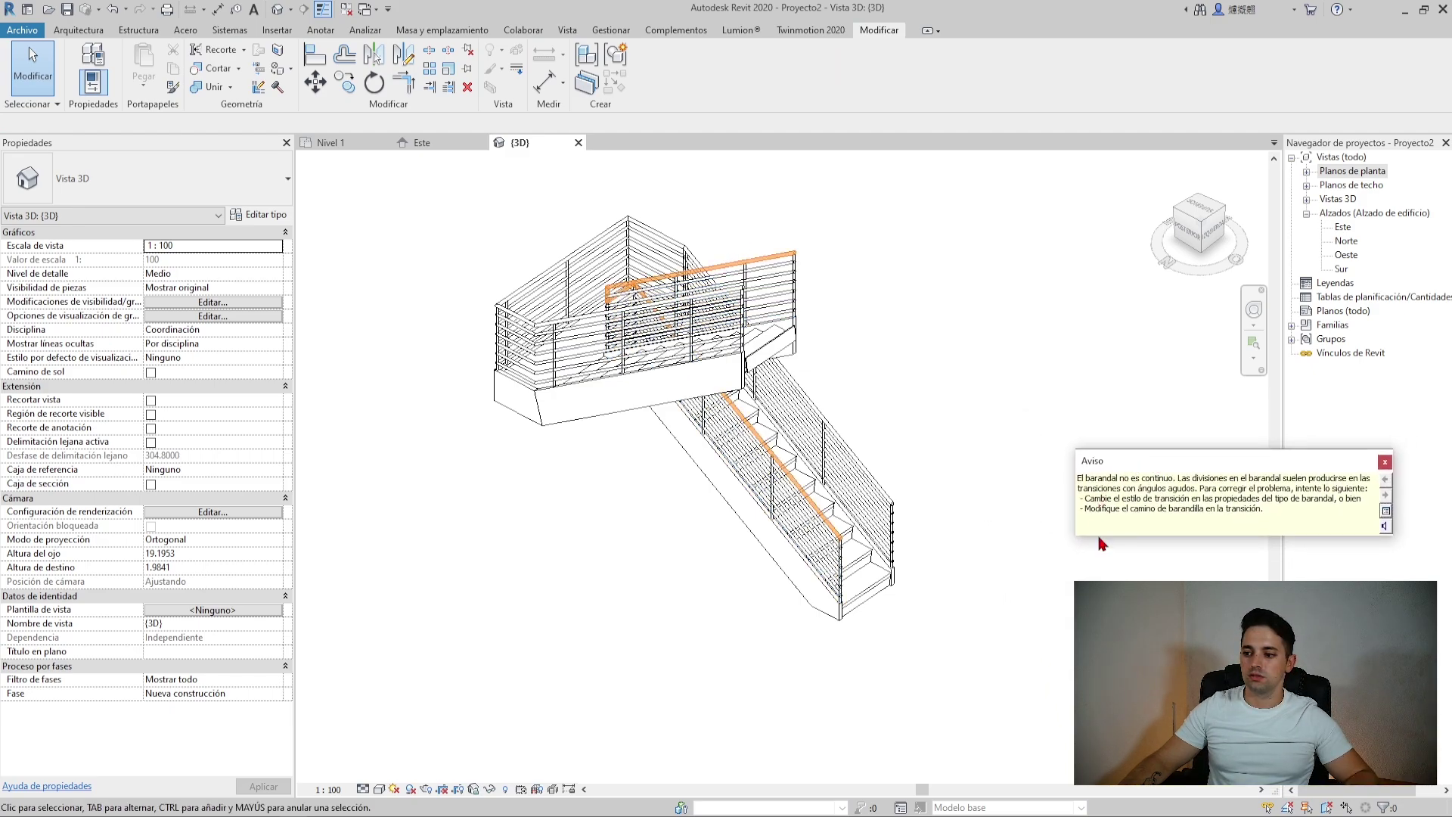
pyautogui.keyDown('shift'); pyautogui.moveTo(663, 296); pyautogui.dragTo(557, 314, button='middle'); pyautogui.keyUp('shift')
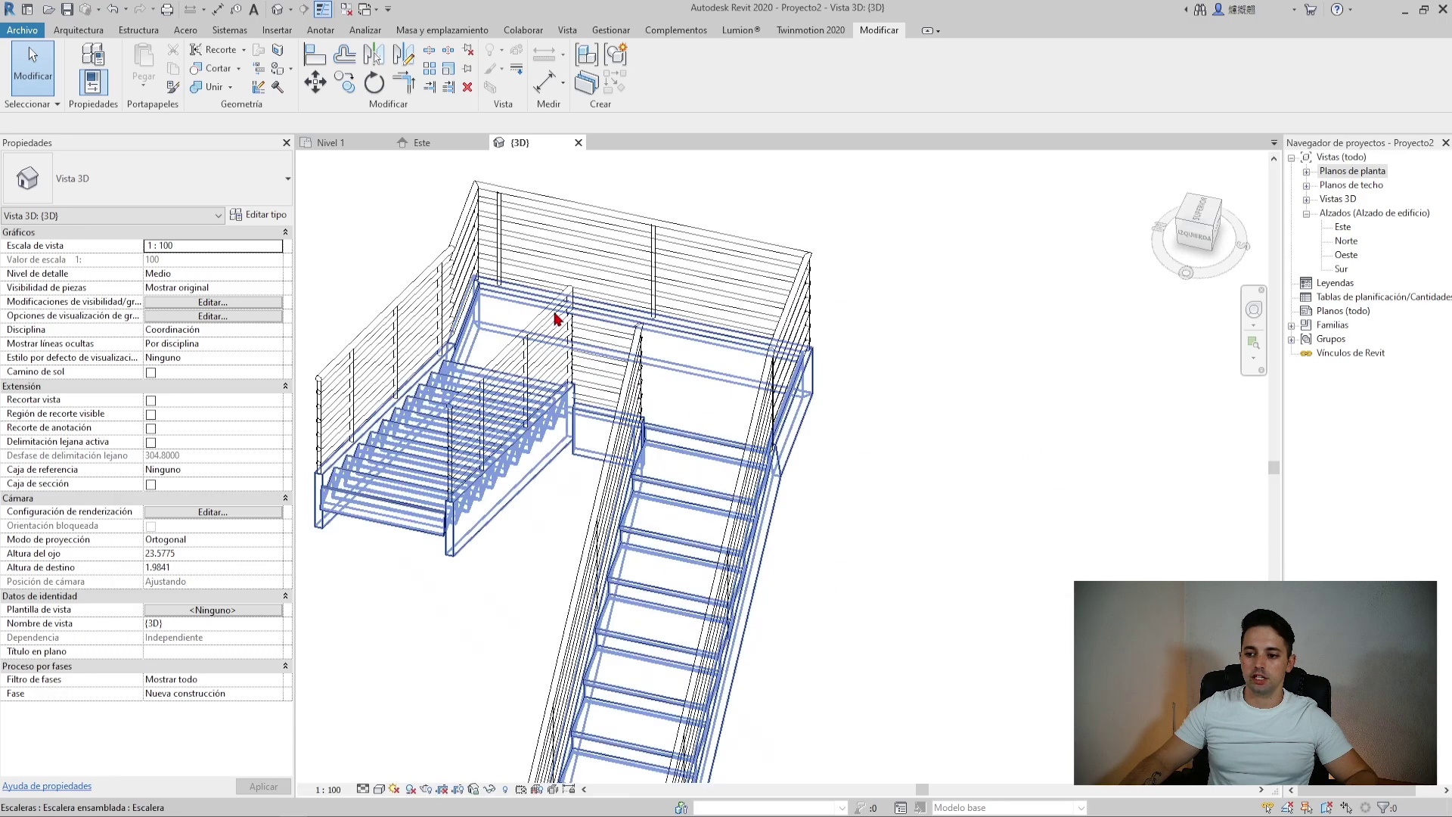
pyautogui.scroll(5, 595, 416)
pyautogui.scroll(-2, 633, 520)
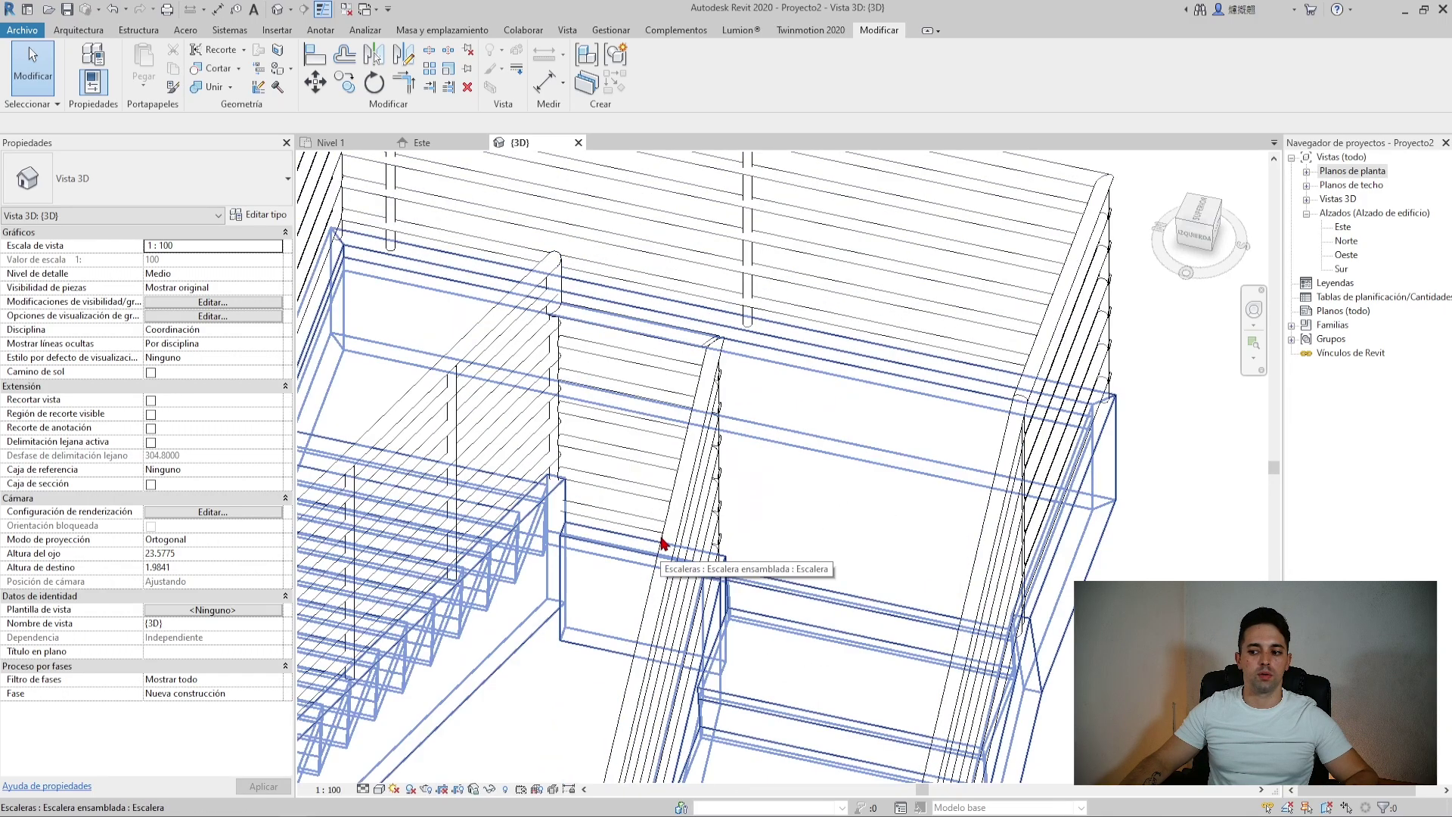
pyautogui.scroll(3, 719, 265)
pyautogui.scroll(-4, 740, 349)
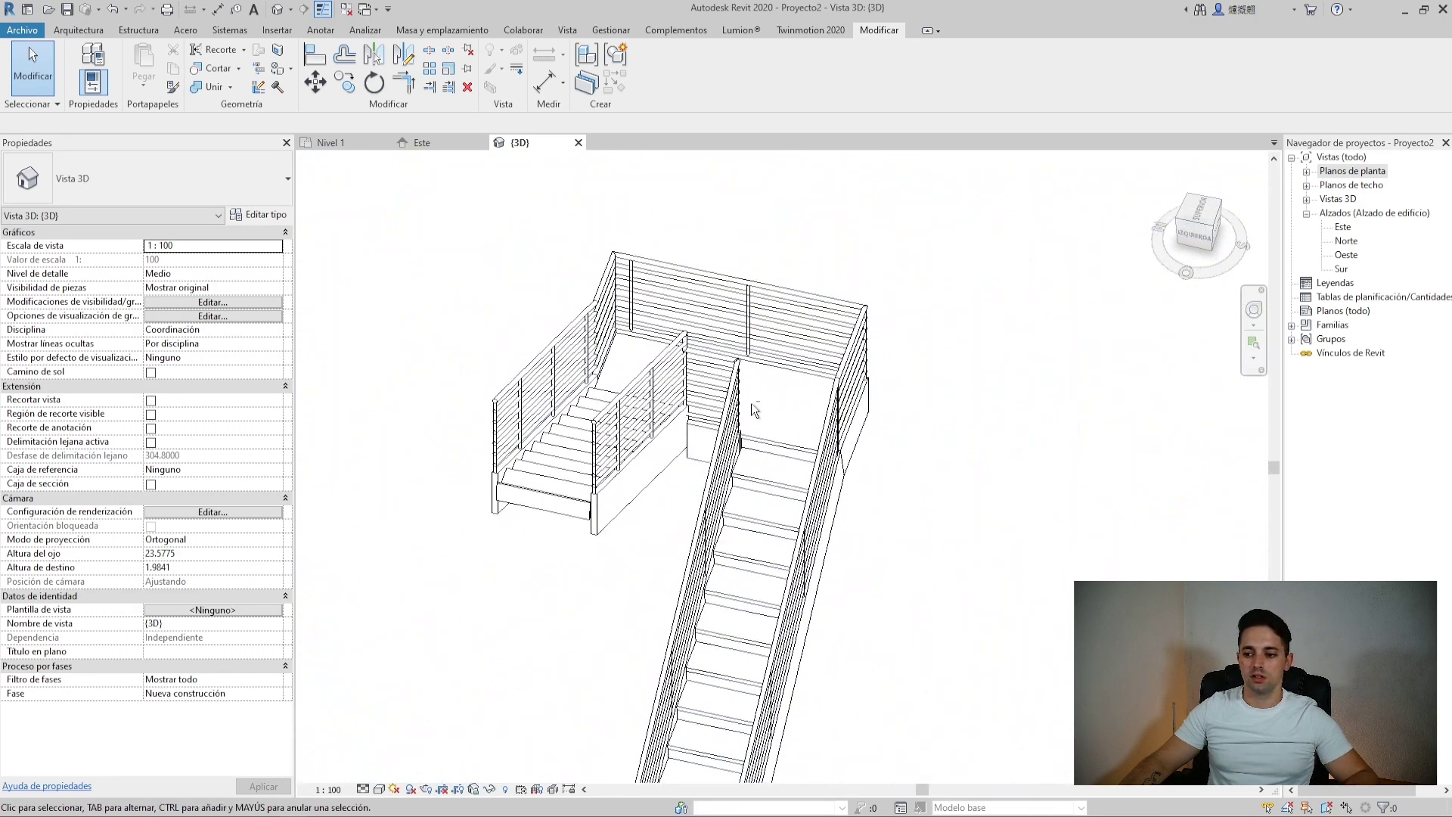
# Orbit and zoom the 3D view to inspect railings along both flights and the landing
pyautogui.moveTo(665, 406)
pyautogui.keyDown('shift'); pyautogui.mouseDown(button='middle')
pyautogui.moveTo(675, 428)
pyautogui.moveTo(478, 392)
pyautogui.moveTo(564, 426)
pyautogui.moveTo(551, 415)
pyautogui.mouseUp(button='middle'); pyautogui.keyUp('shift')
pyautogui.scroll(3, 551, 415)
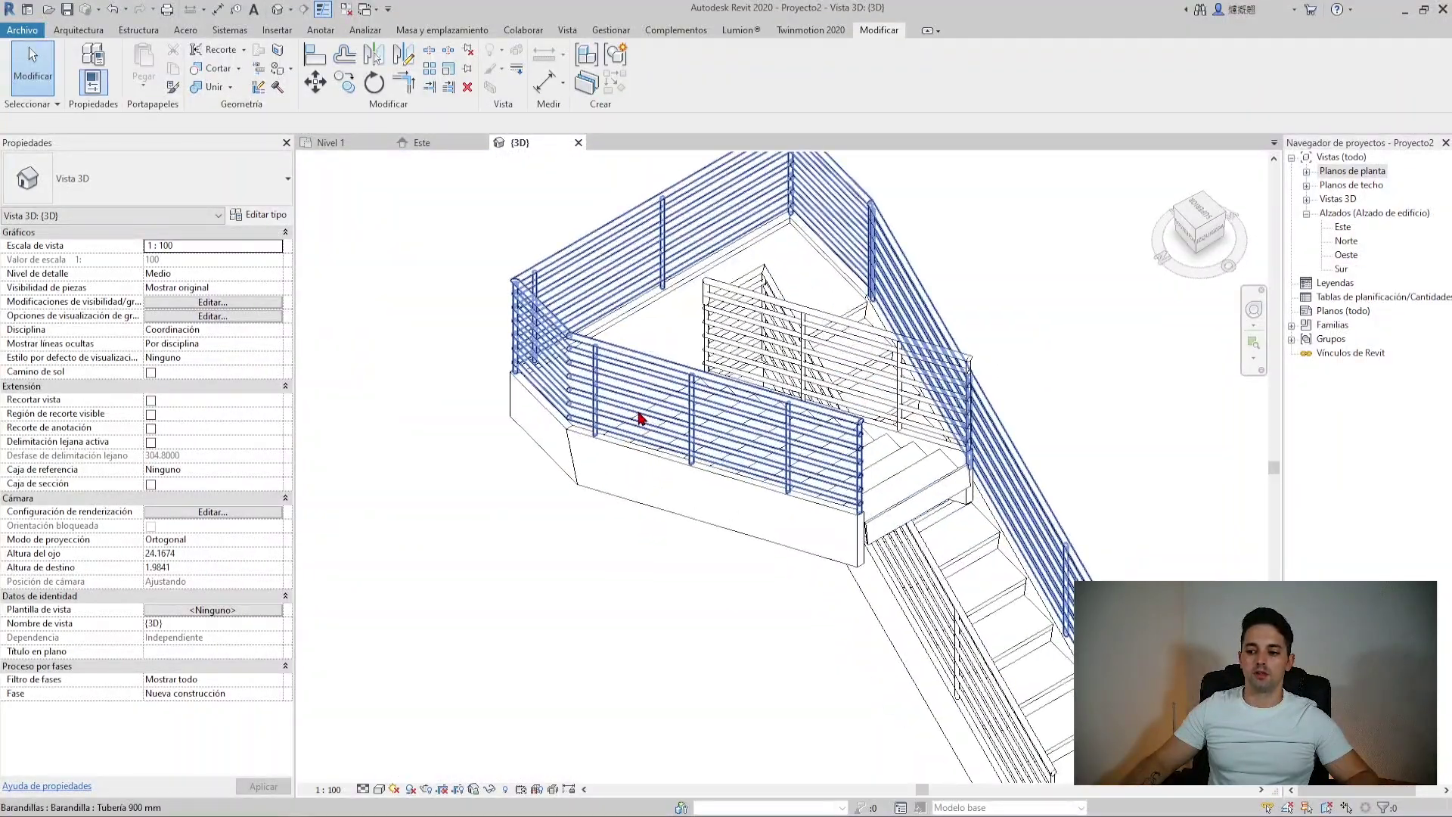
pyautogui.scroll(3, 567, 437)
pyautogui.scroll(2, 546, 469)
pyautogui.scroll(-3, 546, 468)
pyautogui.scroll(1, 571, 452)
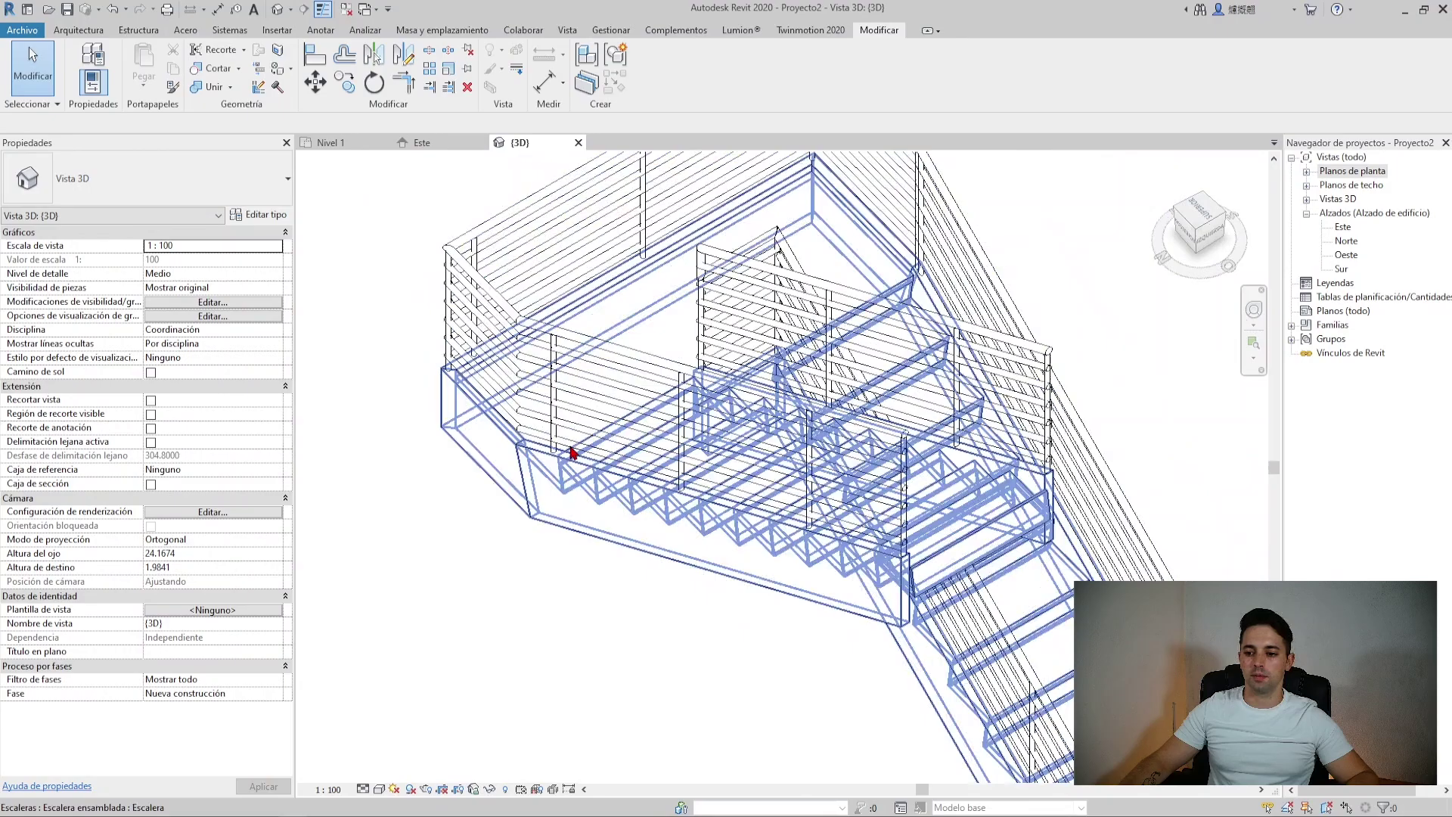
pyautogui.scroll(-3, 851, 582)
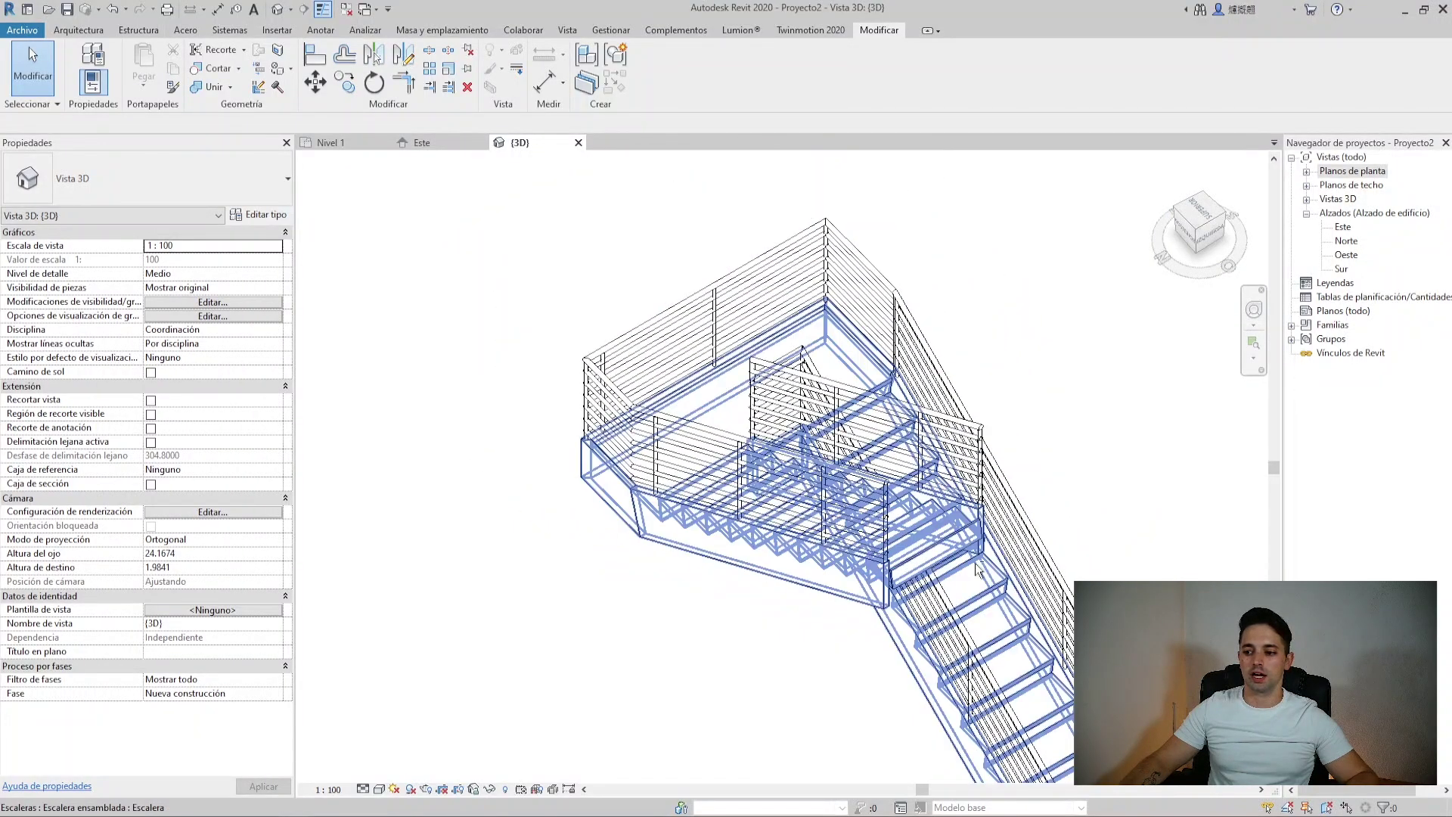
pyautogui.keyDown('shift'); pyautogui.moveTo(831, 560); pyautogui.dragTo(615, 534, button='middle'); pyautogui.keyUp('shift')
pyautogui.scroll(2, 616, 535)
pyautogui.scroll(2, 745, 427)
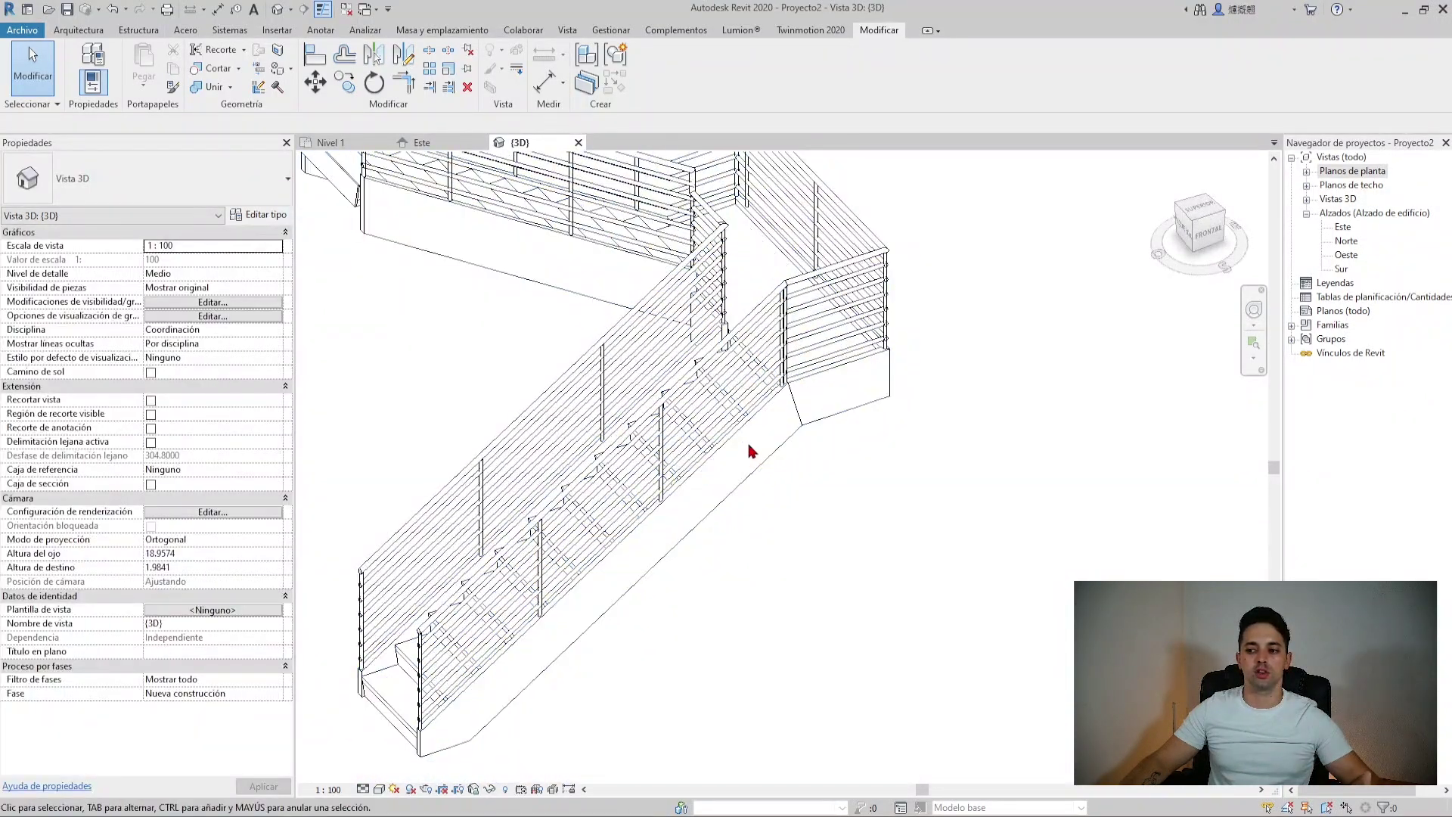
# In the Nivel 1 plan, flip the stair so ARRIBA is on the upper flight, dismissing the railing warning
pyautogui.click(328, 142)
pyautogui.scroll(-3, 555, 469)
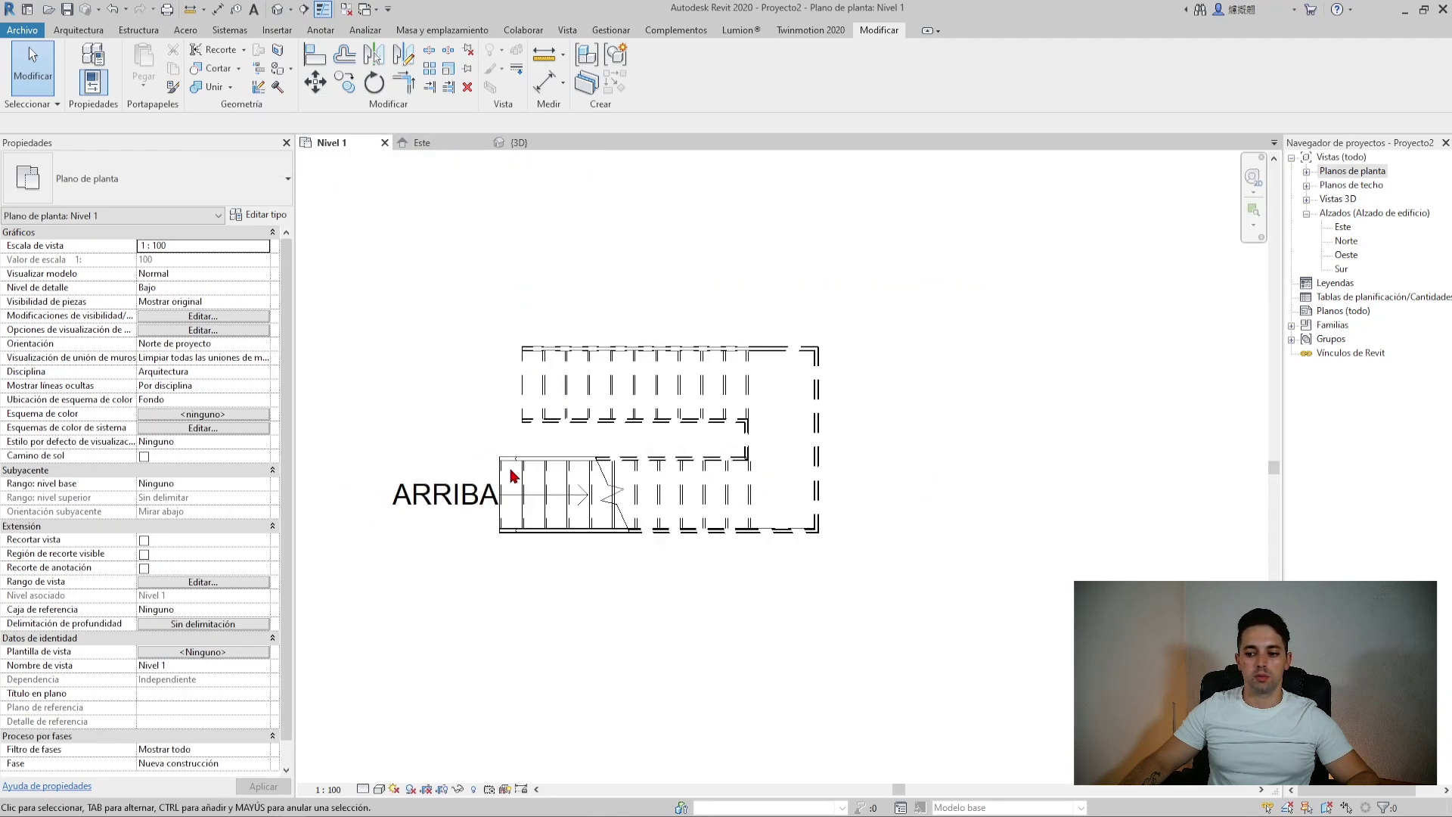
pyautogui.scroll(1, 661, 486)
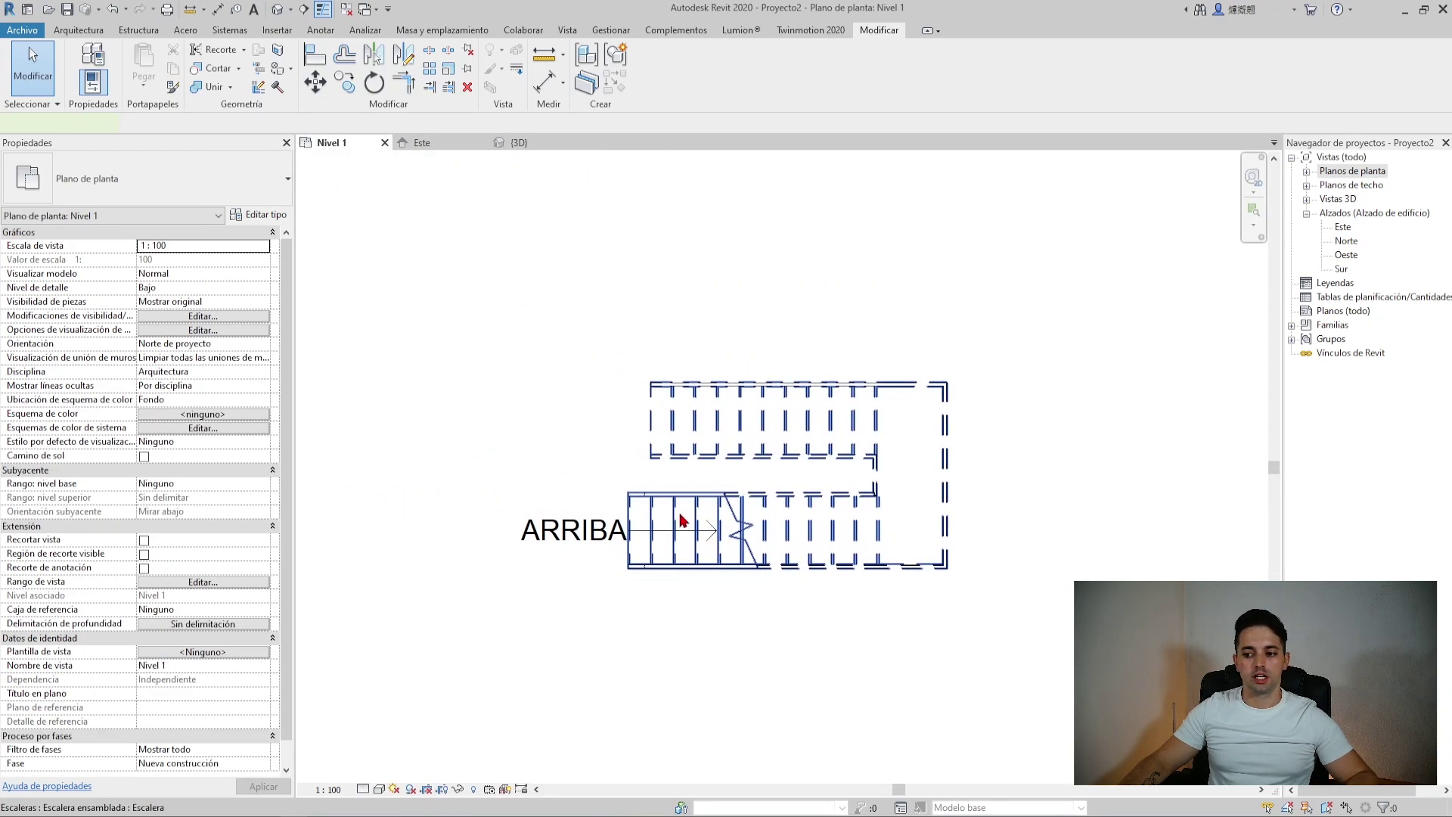
pyautogui.click(683, 520)
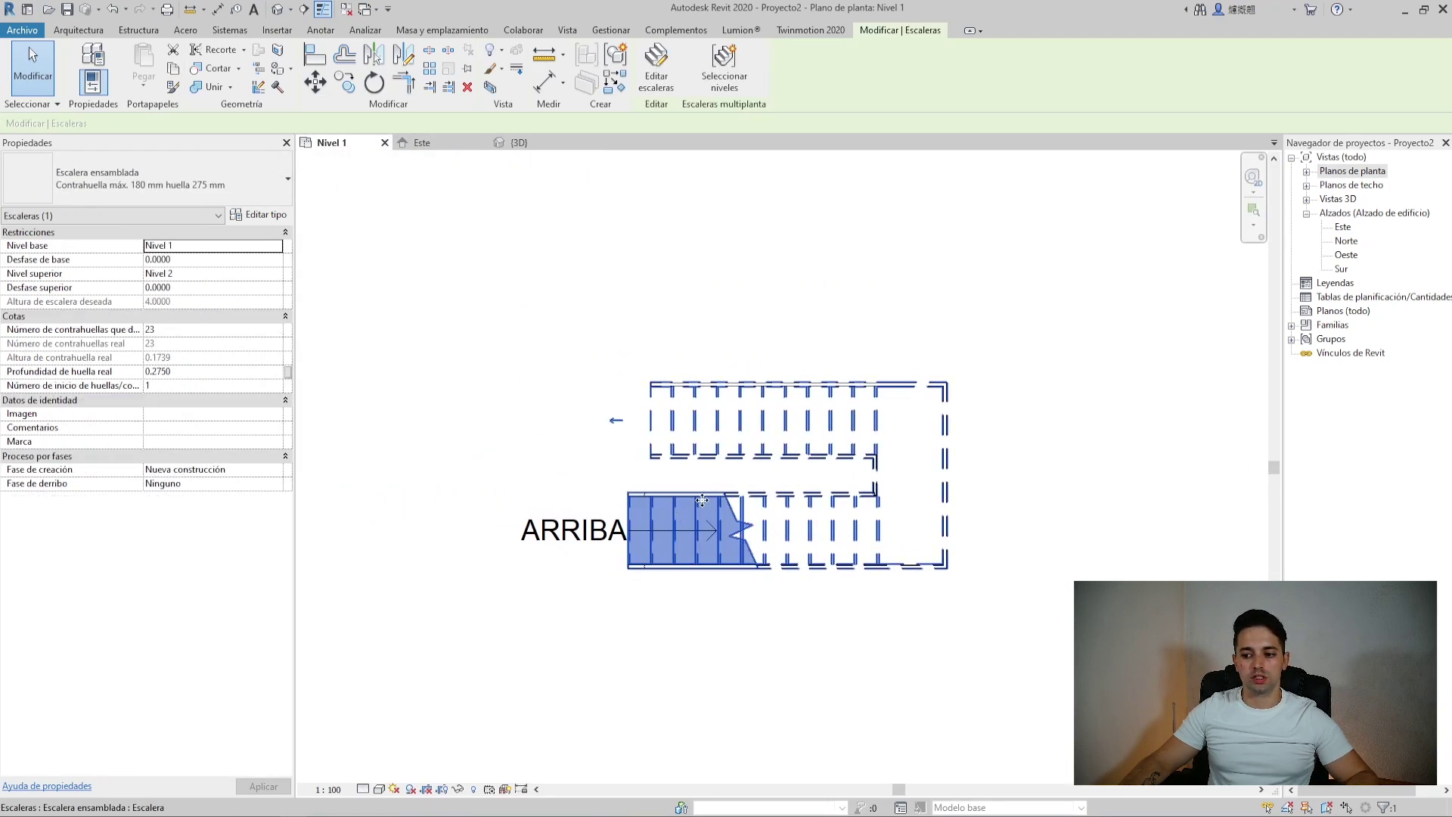
pyautogui.click(623, 429)
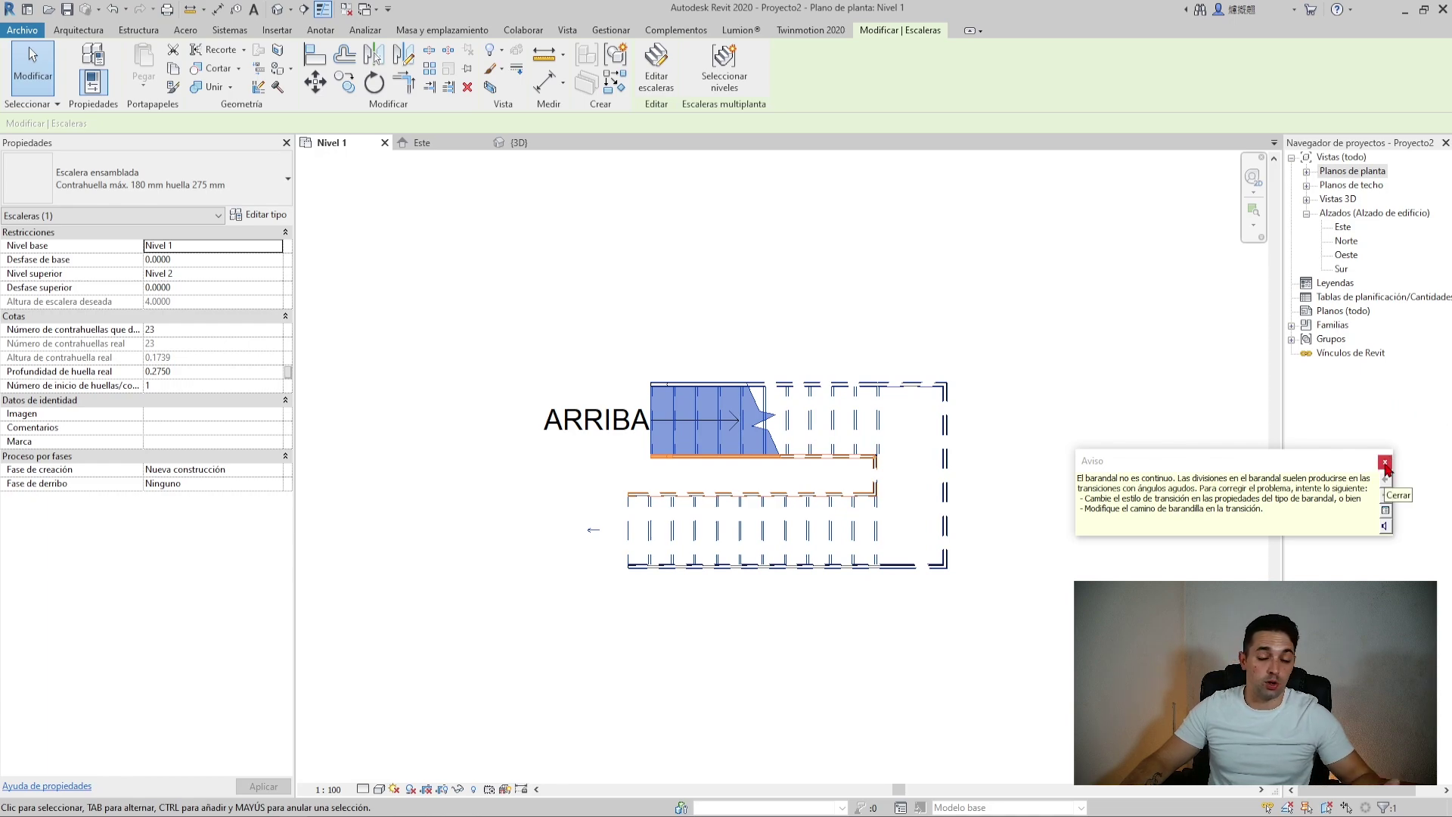
pyautogui.click(1385, 463)
# Close the Este elevation and tile the 3D and Nivel 1 views side by side with WT
pyautogui.click(517, 143)
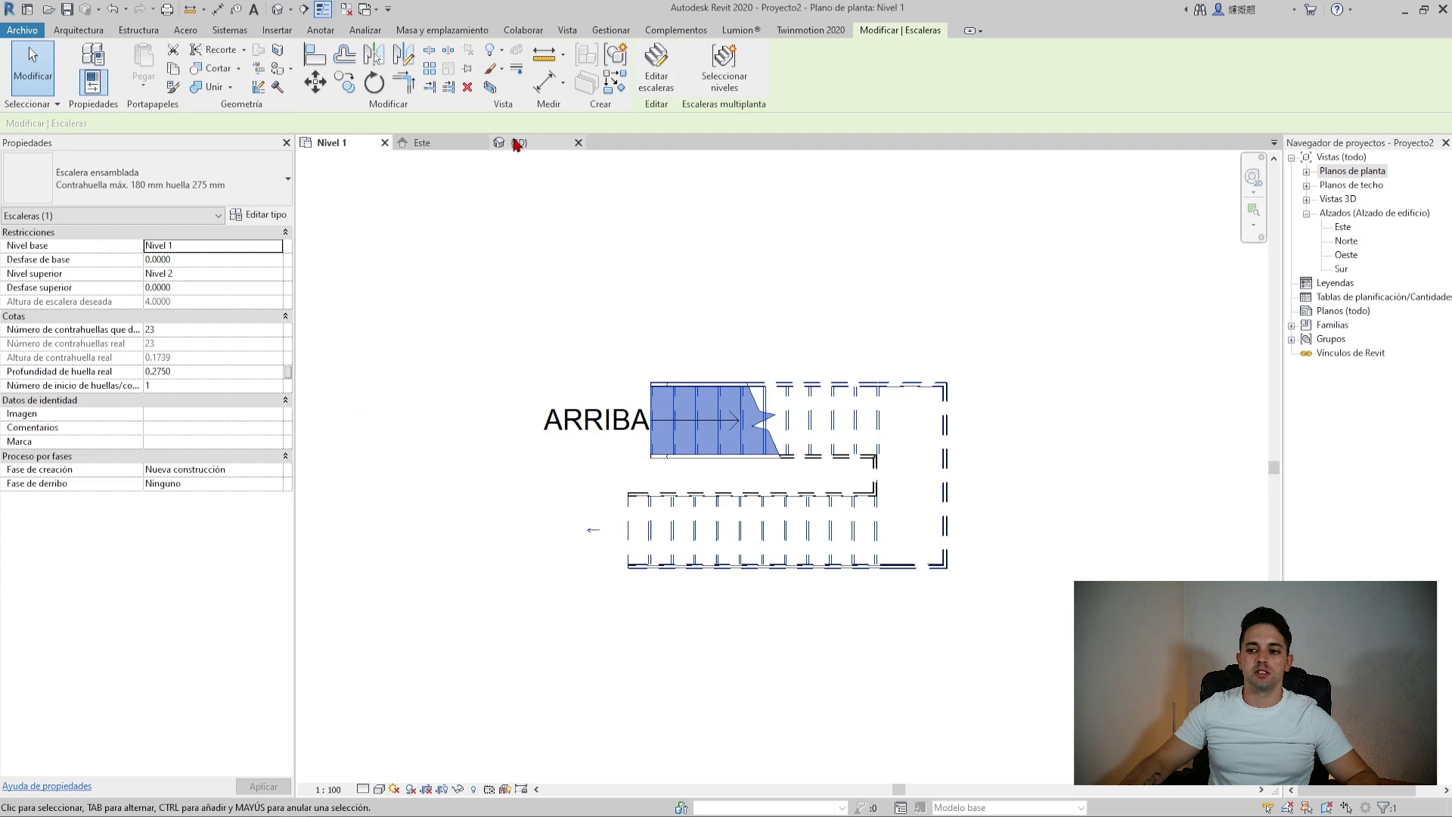
pyautogui.moveTo(658, 478); pyautogui.dragTo(809, 576, button='middle')
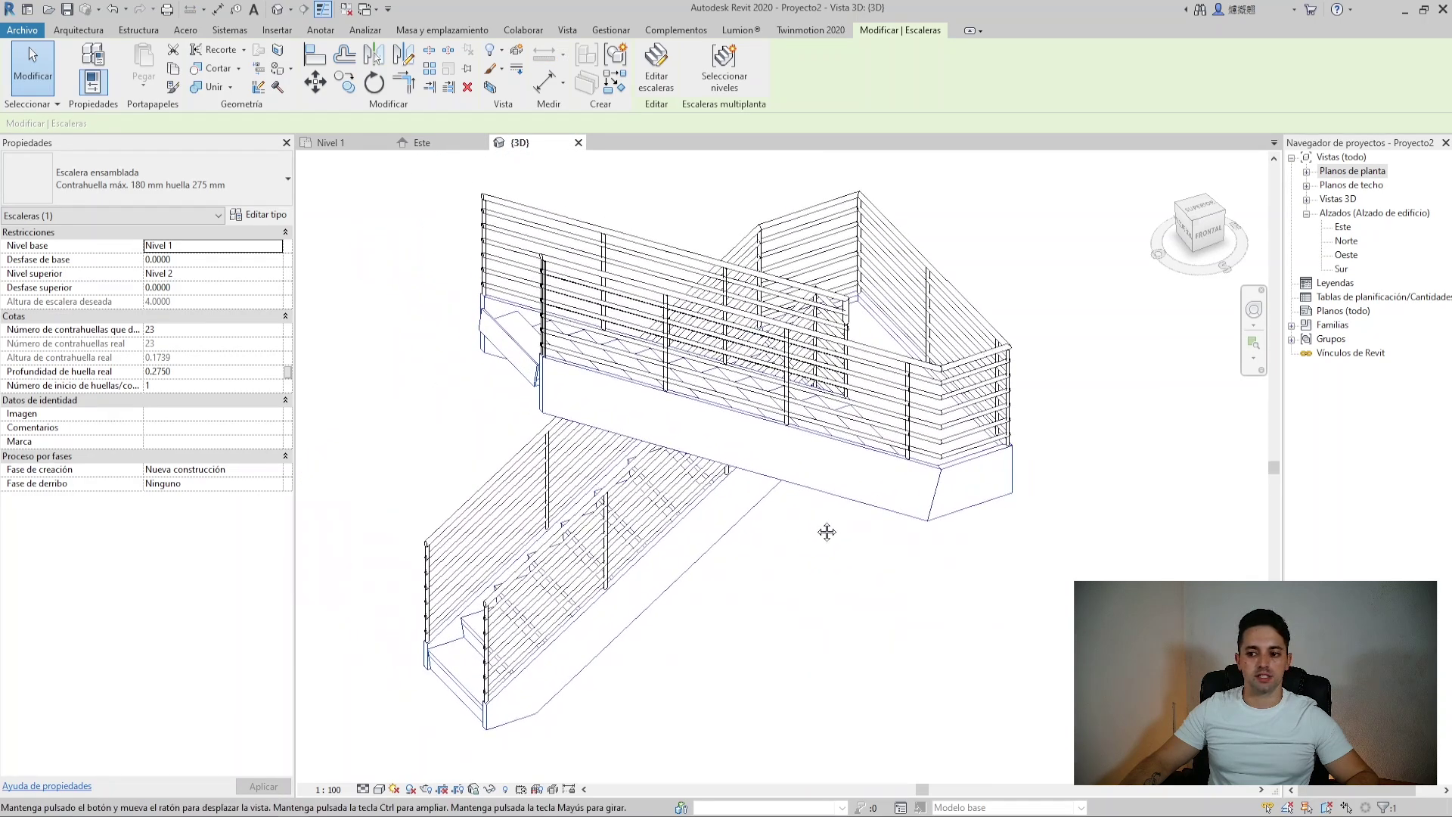
pyautogui.click(482, 143)
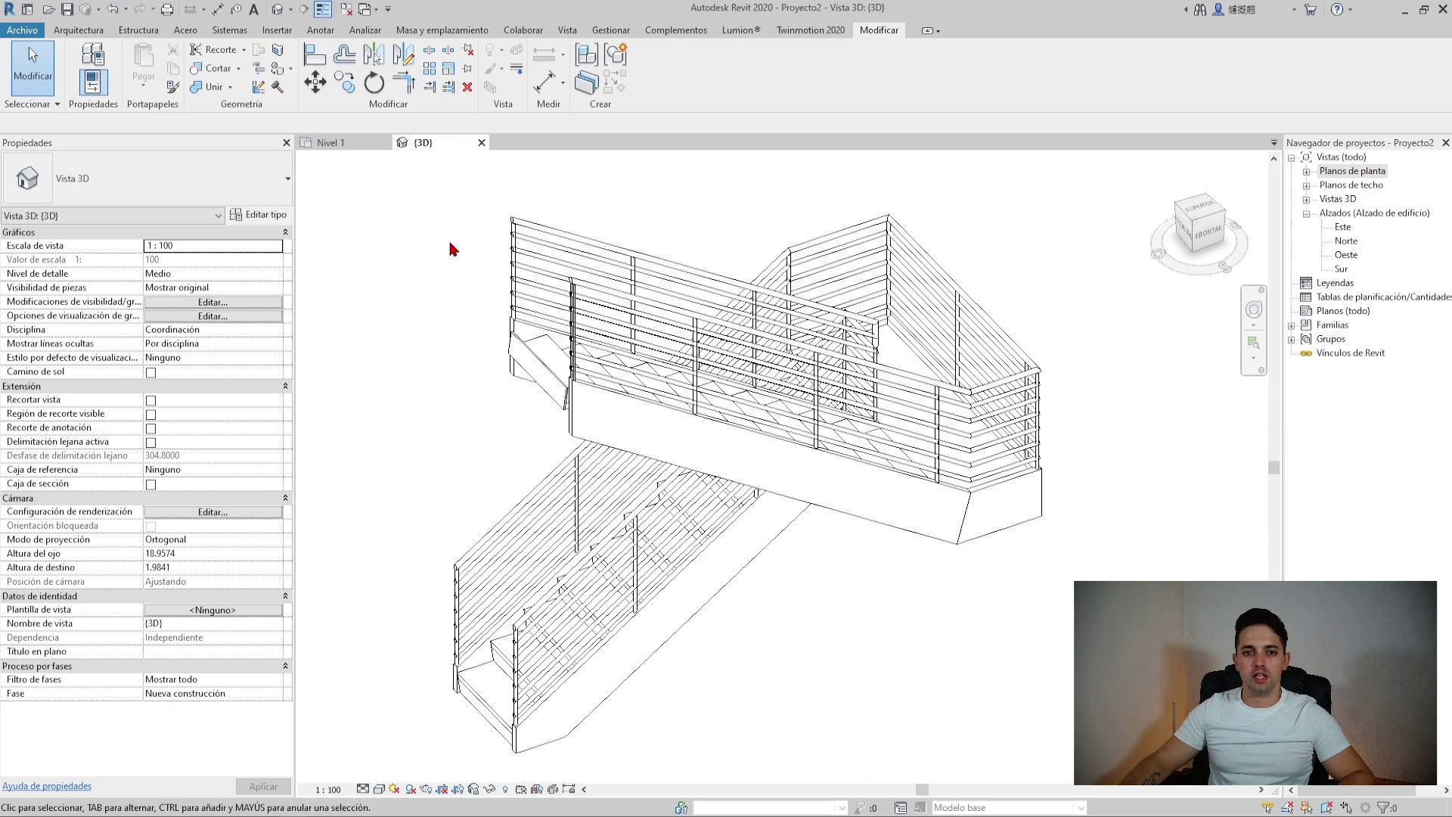
pyautogui.press('w')
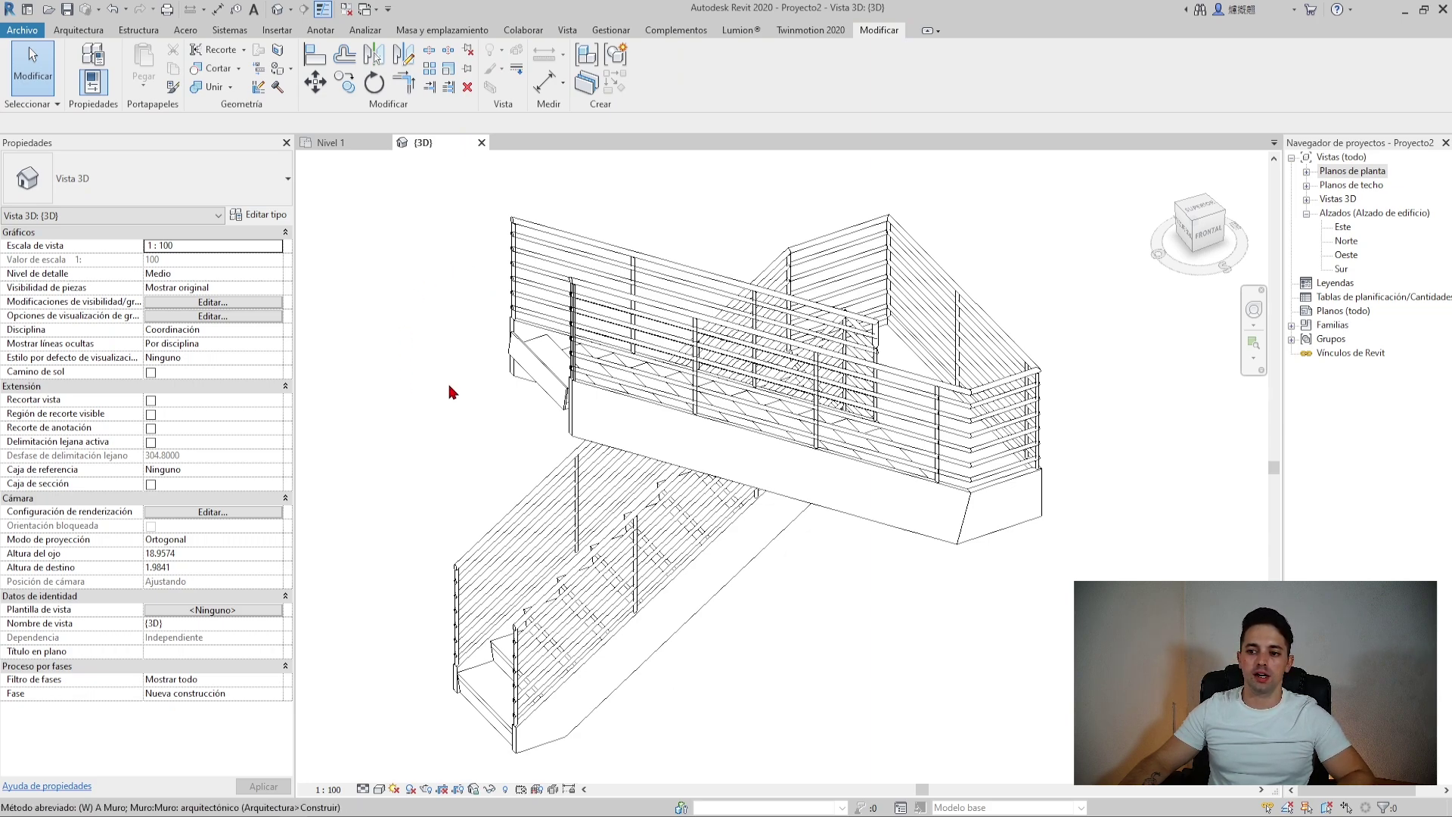
pyautogui.press('t')
pyautogui.scroll(-5, 527, 493)
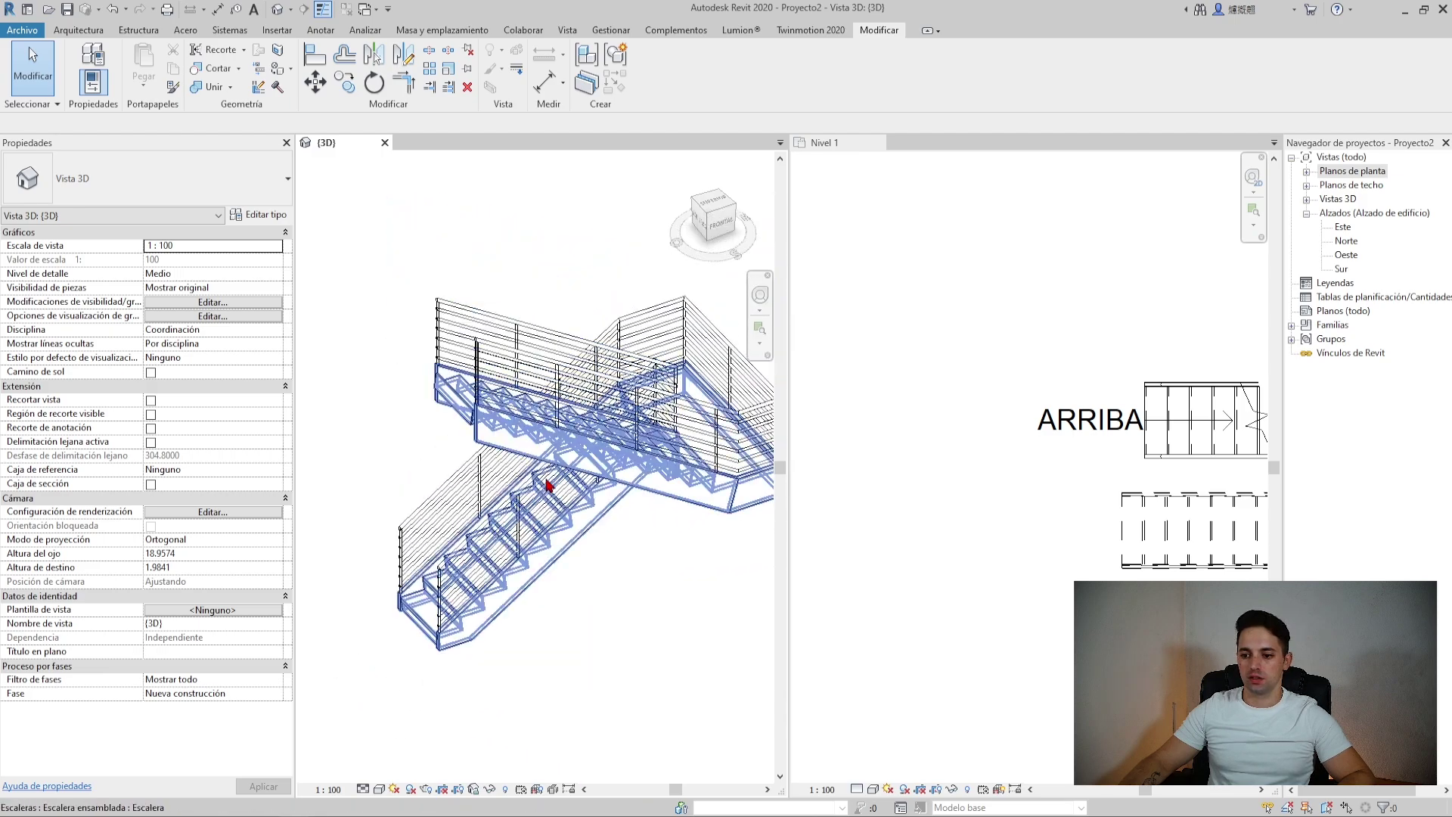
pyautogui.keyDown('shift'); pyautogui.moveTo(517, 461); pyautogui.dragTo(589, 454, button='middle'); pyautogui.keyUp('shift')
# Flip the stair back in Nivel 1 so ARRIBA starts on the lower flight, dismissing the warning
pyautogui.click(985, 368)
pyautogui.moveTo(985, 368); pyautogui.dragTo(778, 256, button='middle')
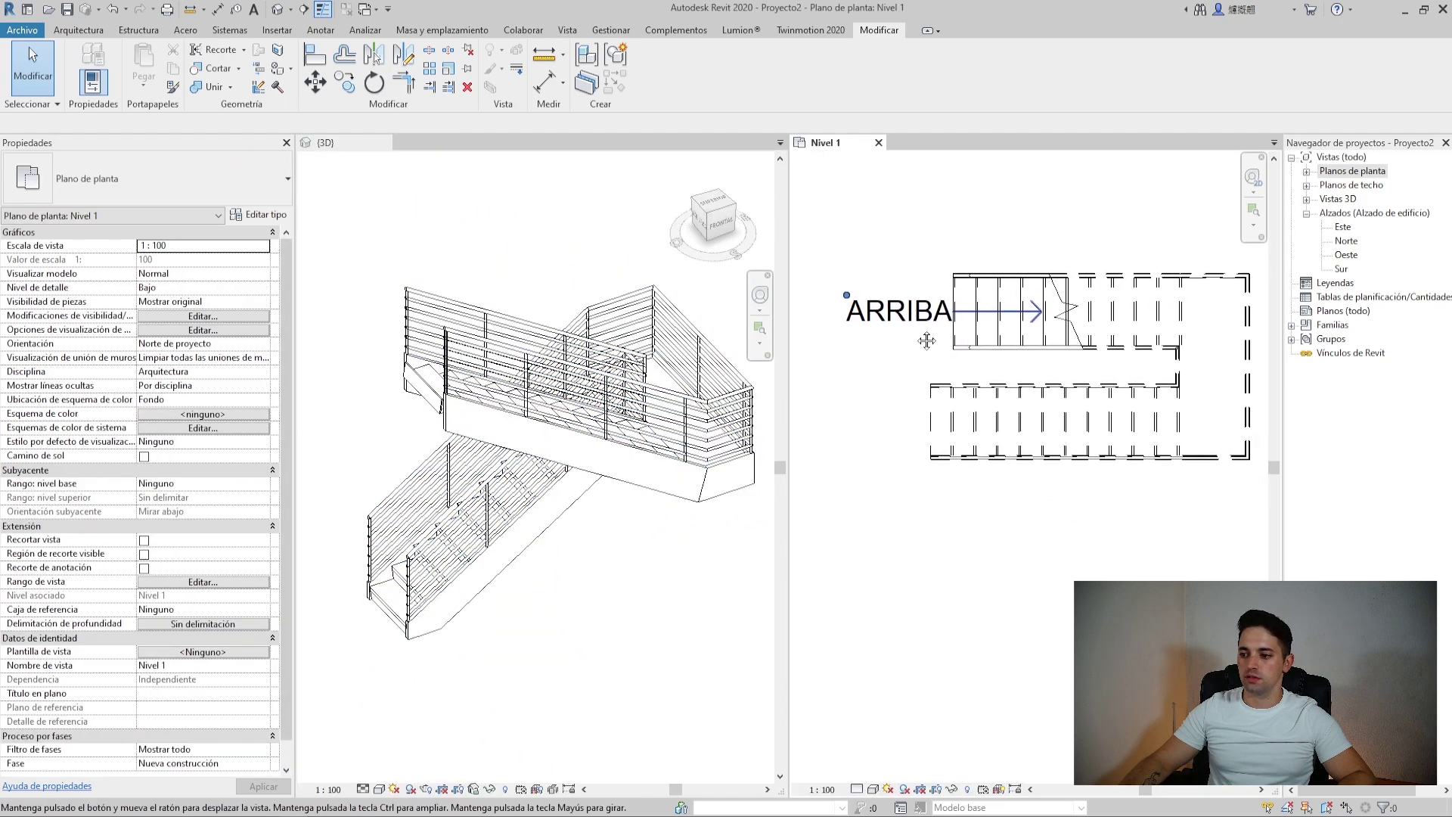
pyautogui.click(916, 427)
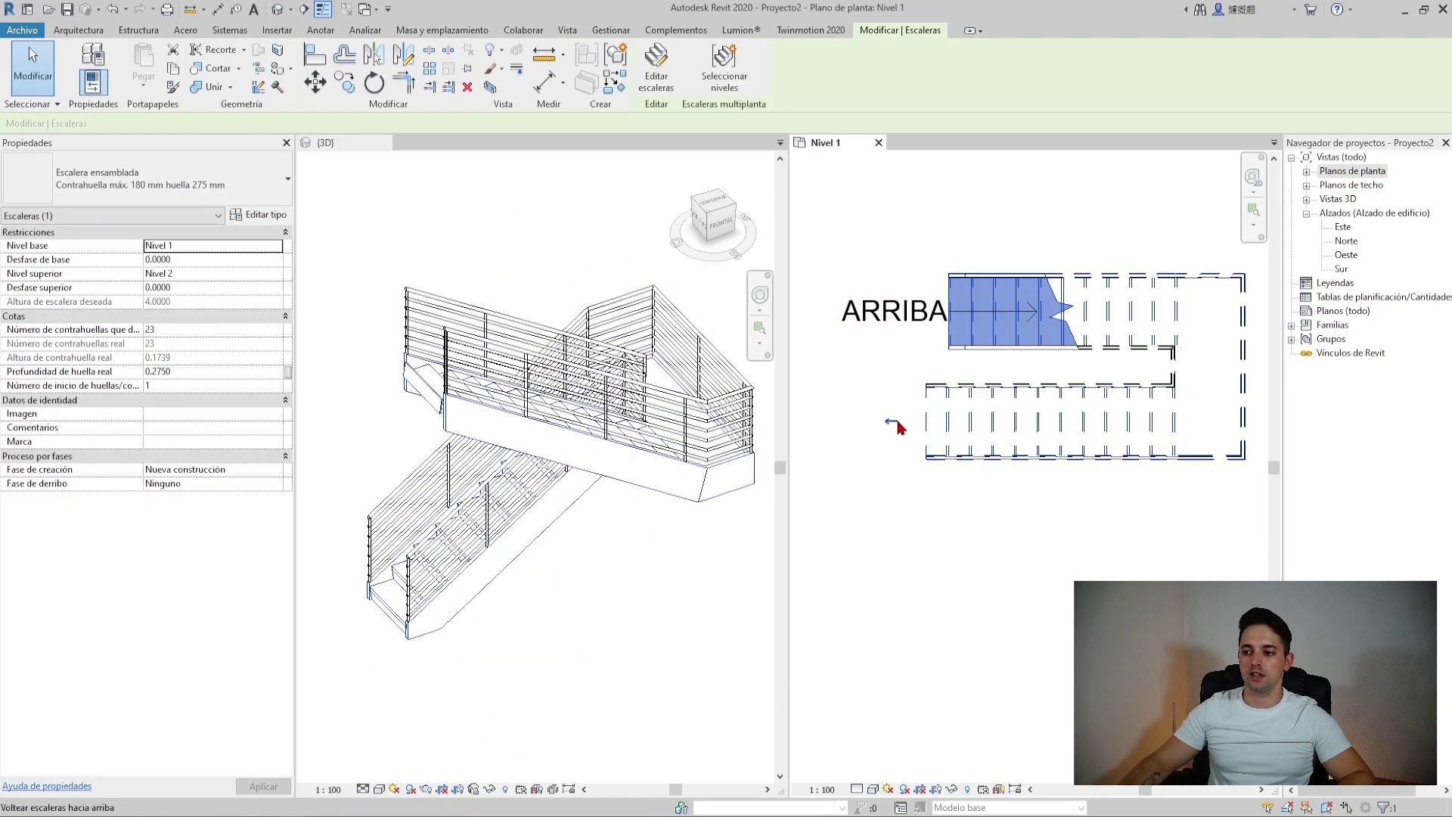
pyautogui.click(895, 424)
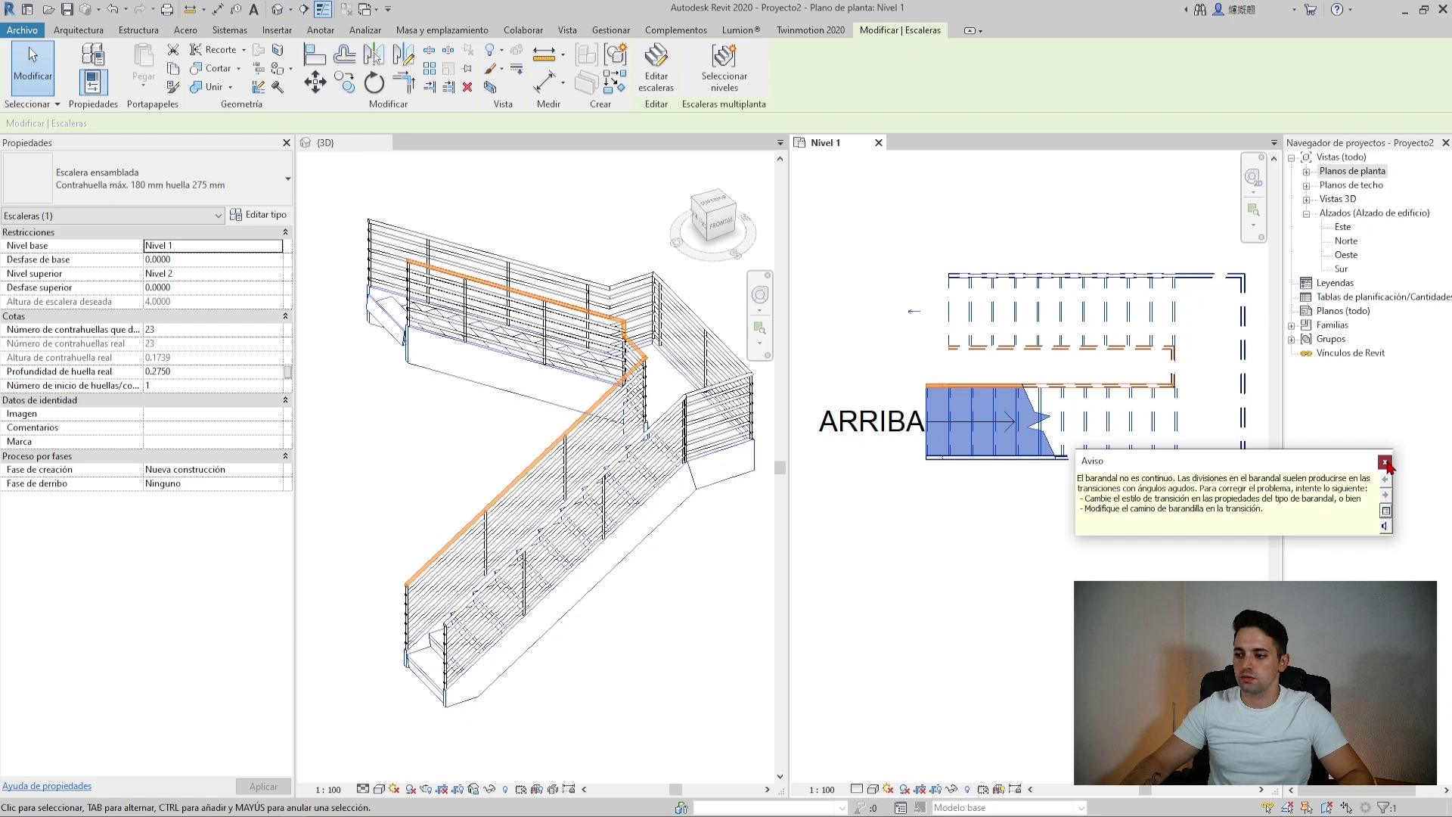
pyautogui.click(554, 445)
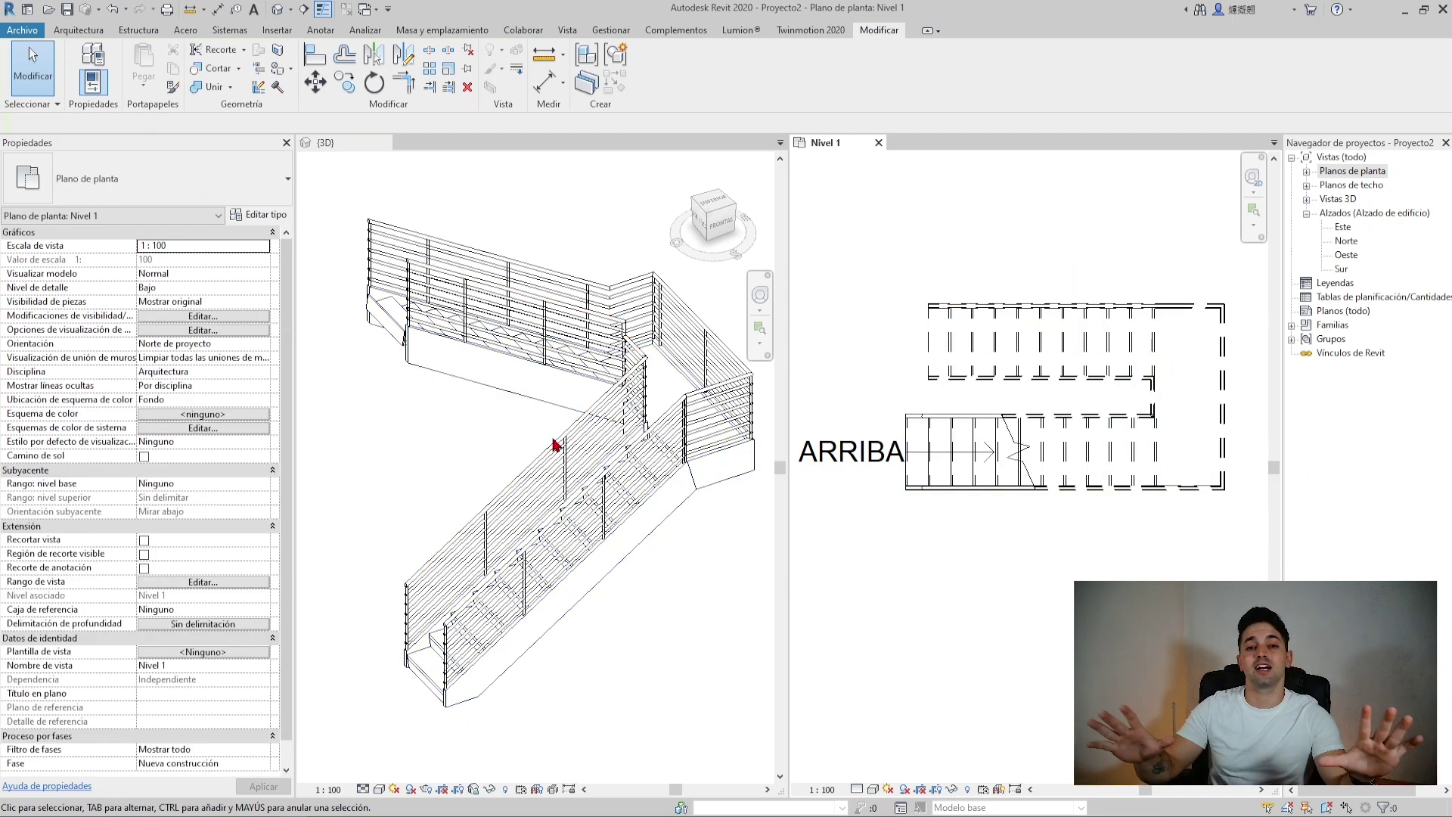
# Open the assembled stair's type properties, review the Reglas de cálculo values, then collapse that group
pyautogui.click(983, 349)
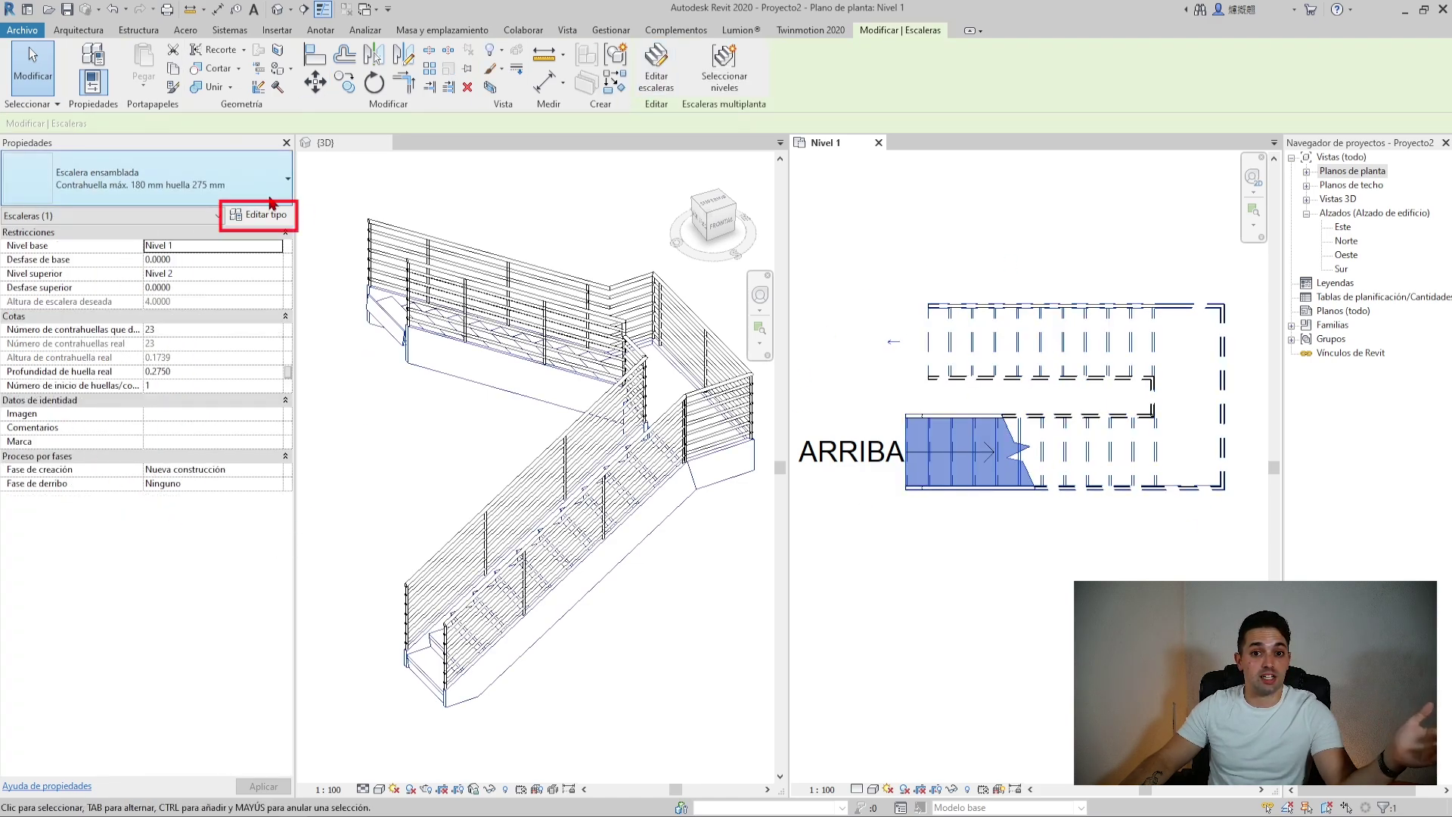
pyautogui.click(258, 220)
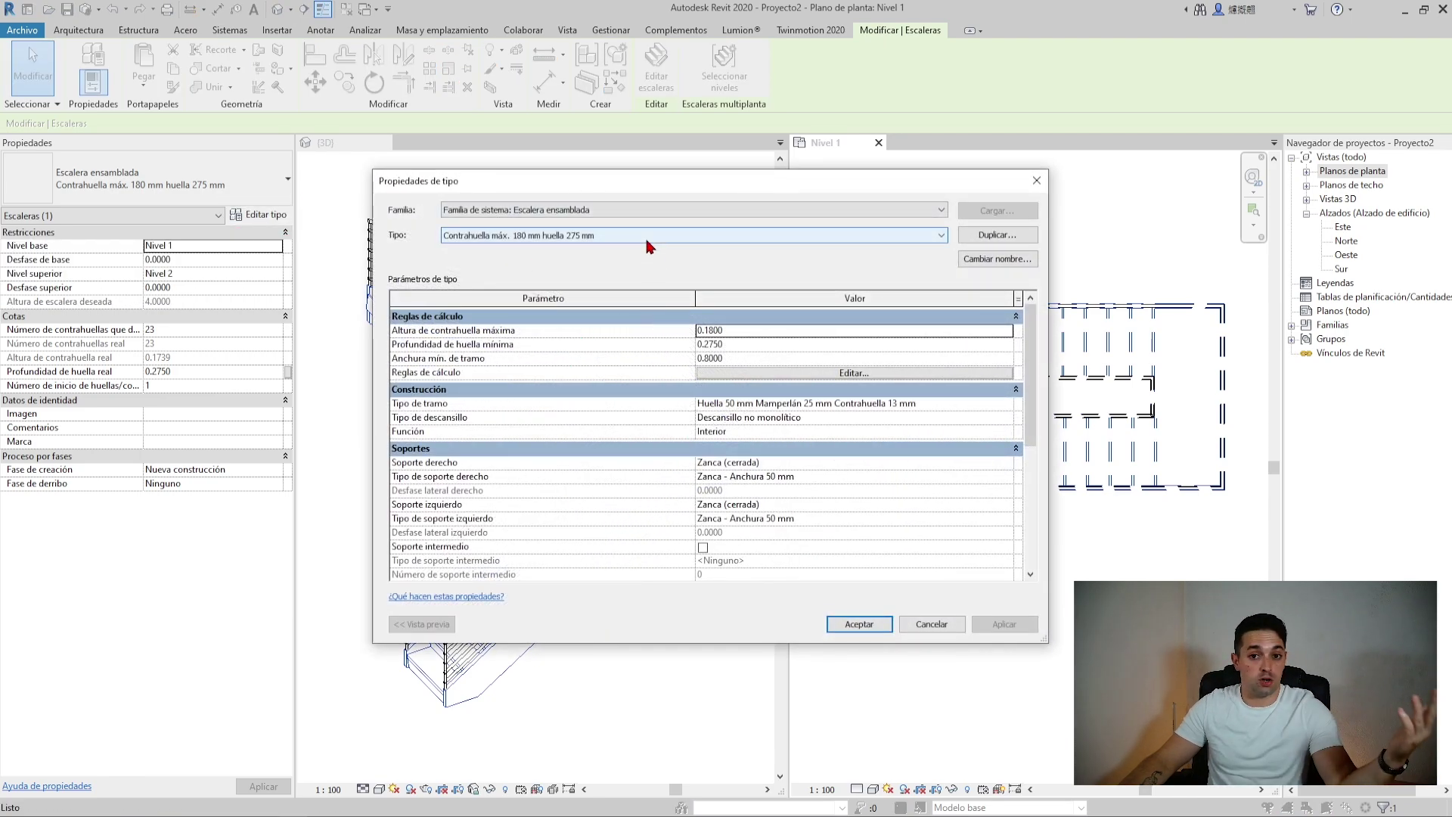
pyautogui.click(615, 235)
pyautogui.click(602, 233)
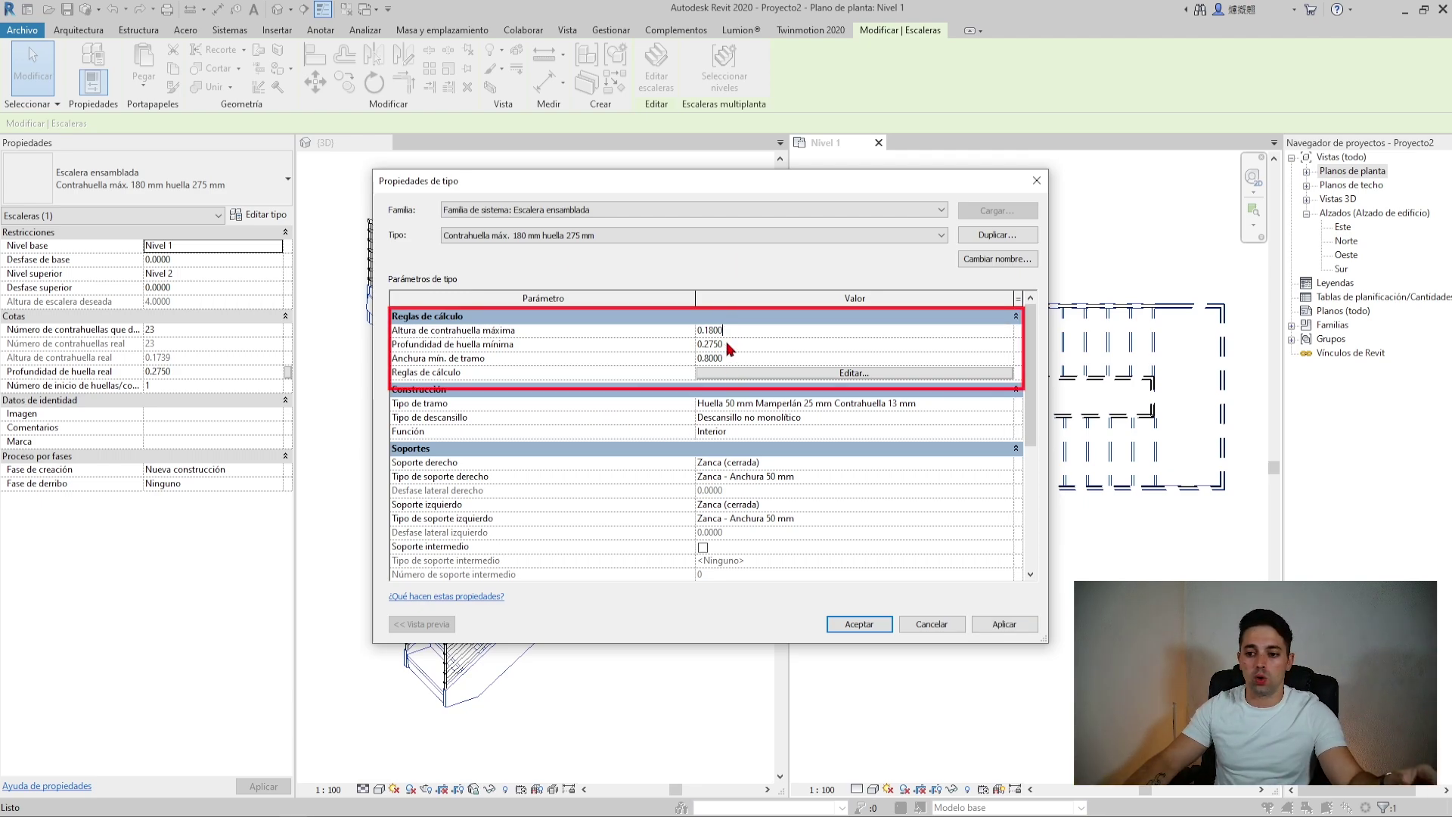
pyautogui.press('Tab')
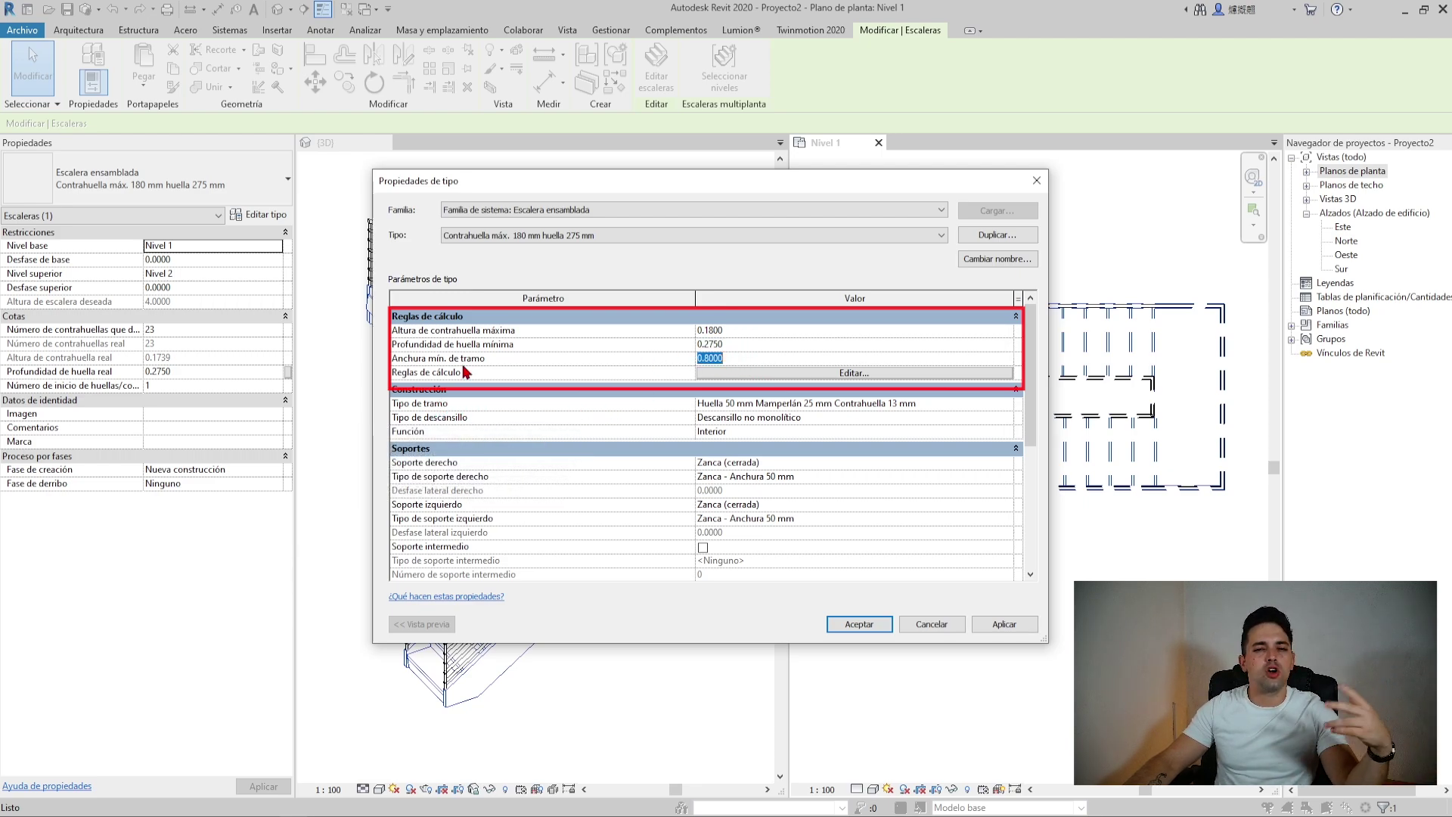
pyautogui.click(455, 317)
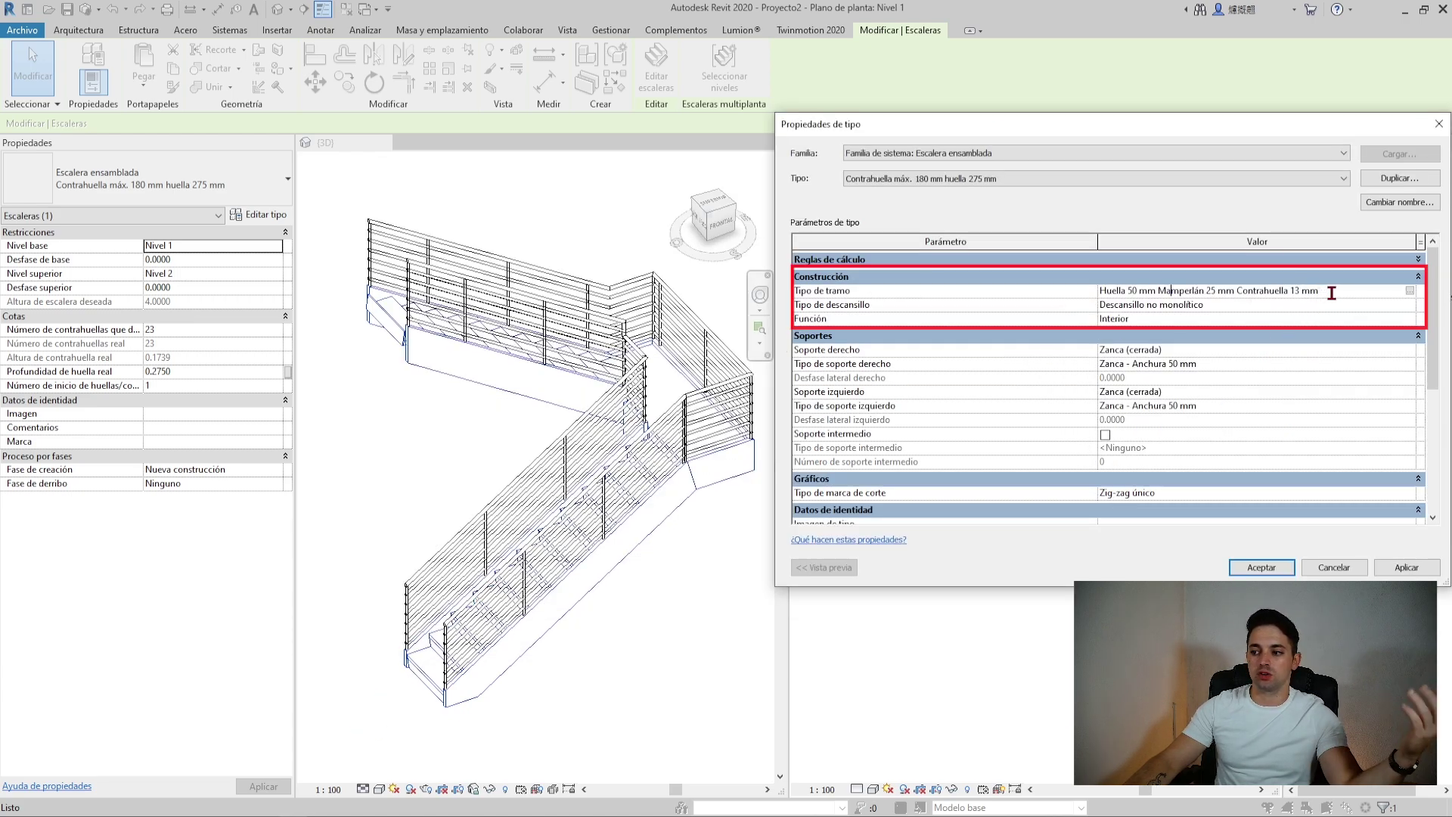
# Open the run type properties and toggle treads off and back on
pyautogui.click(1409, 291)
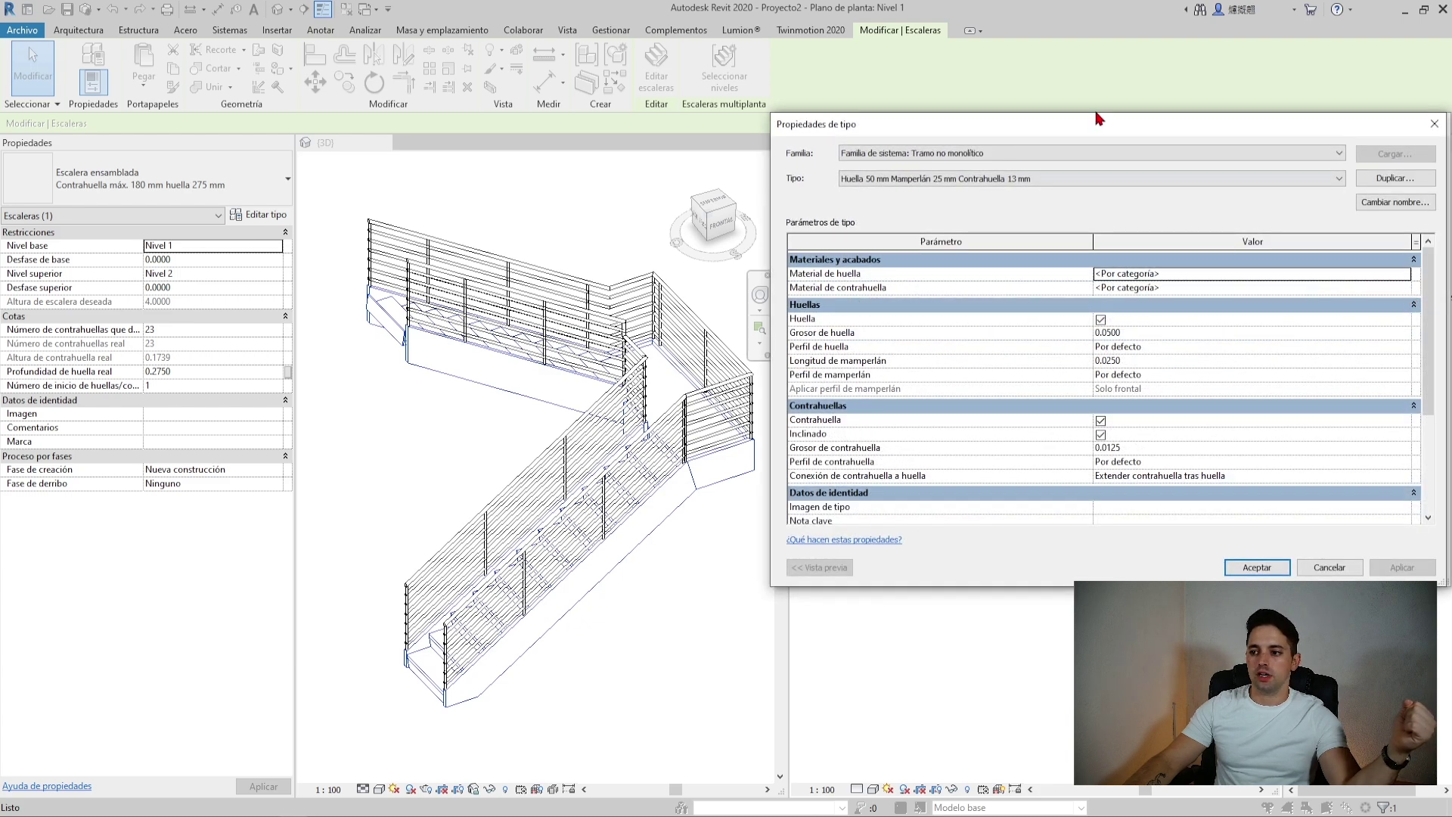
pyautogui.moveTo(1104, 126); pyautogui.dragTo(1062, 120)
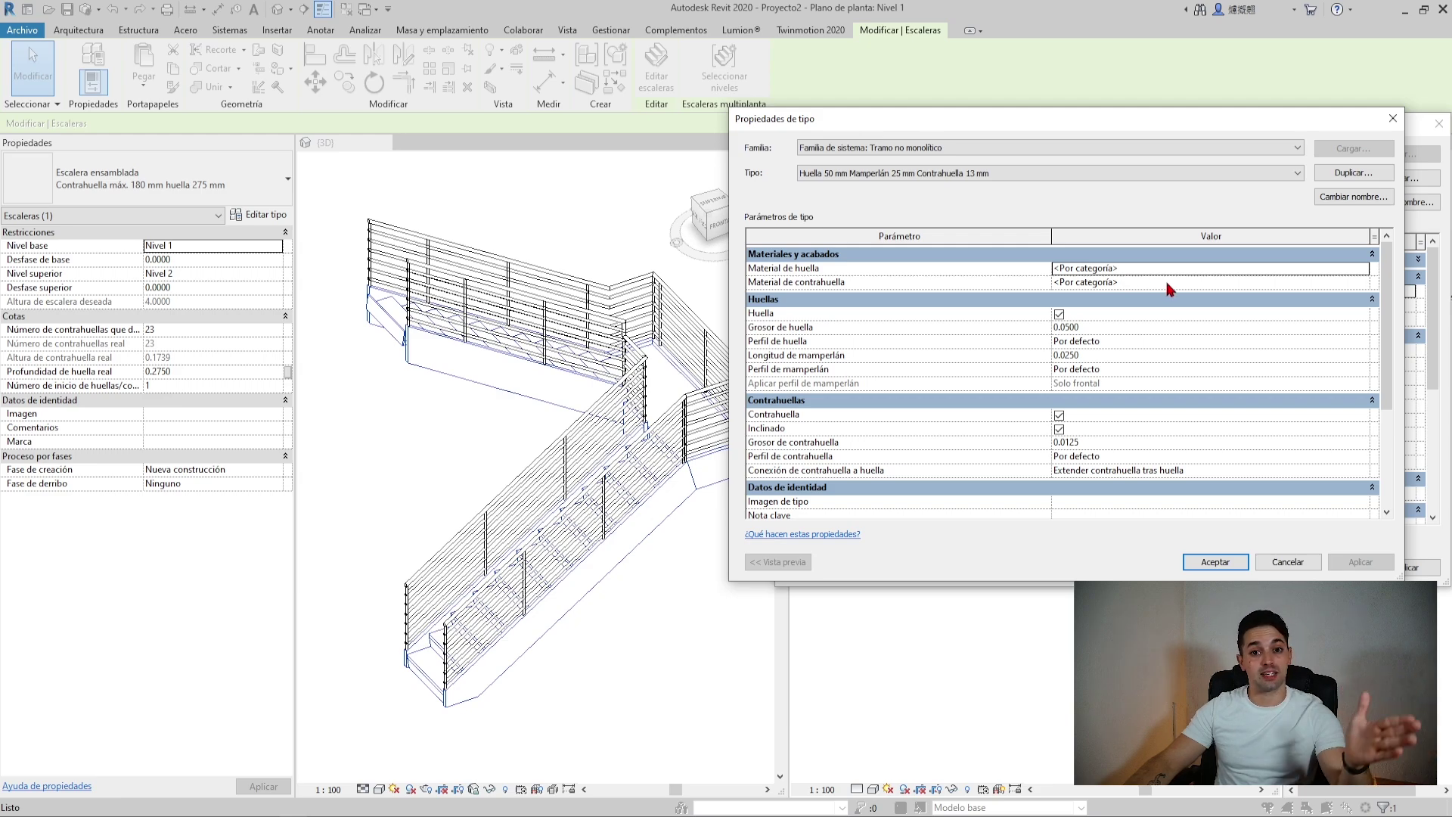
pyautogui.click(1278, 283)
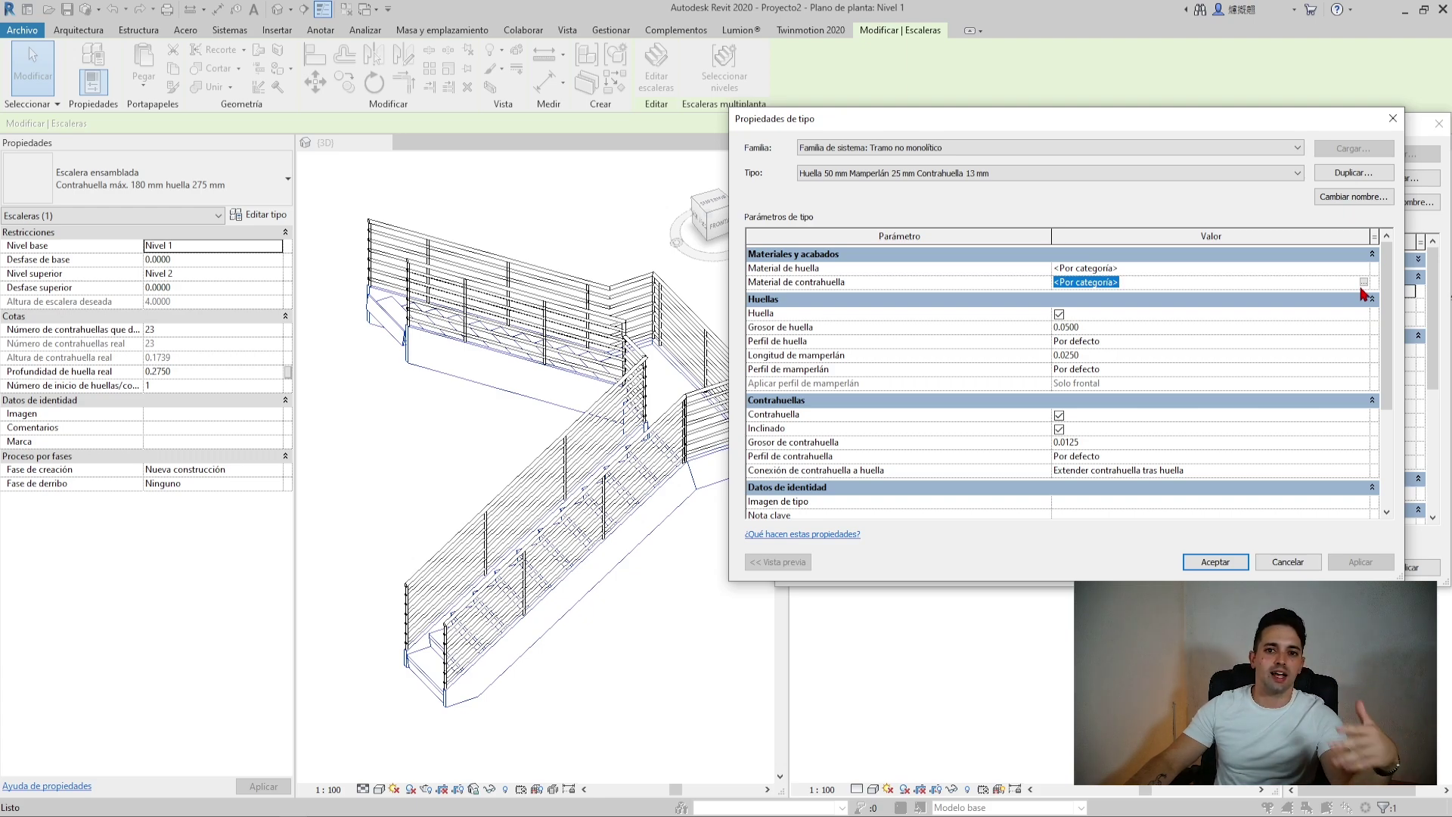
pyautogui.click(1134, 315)
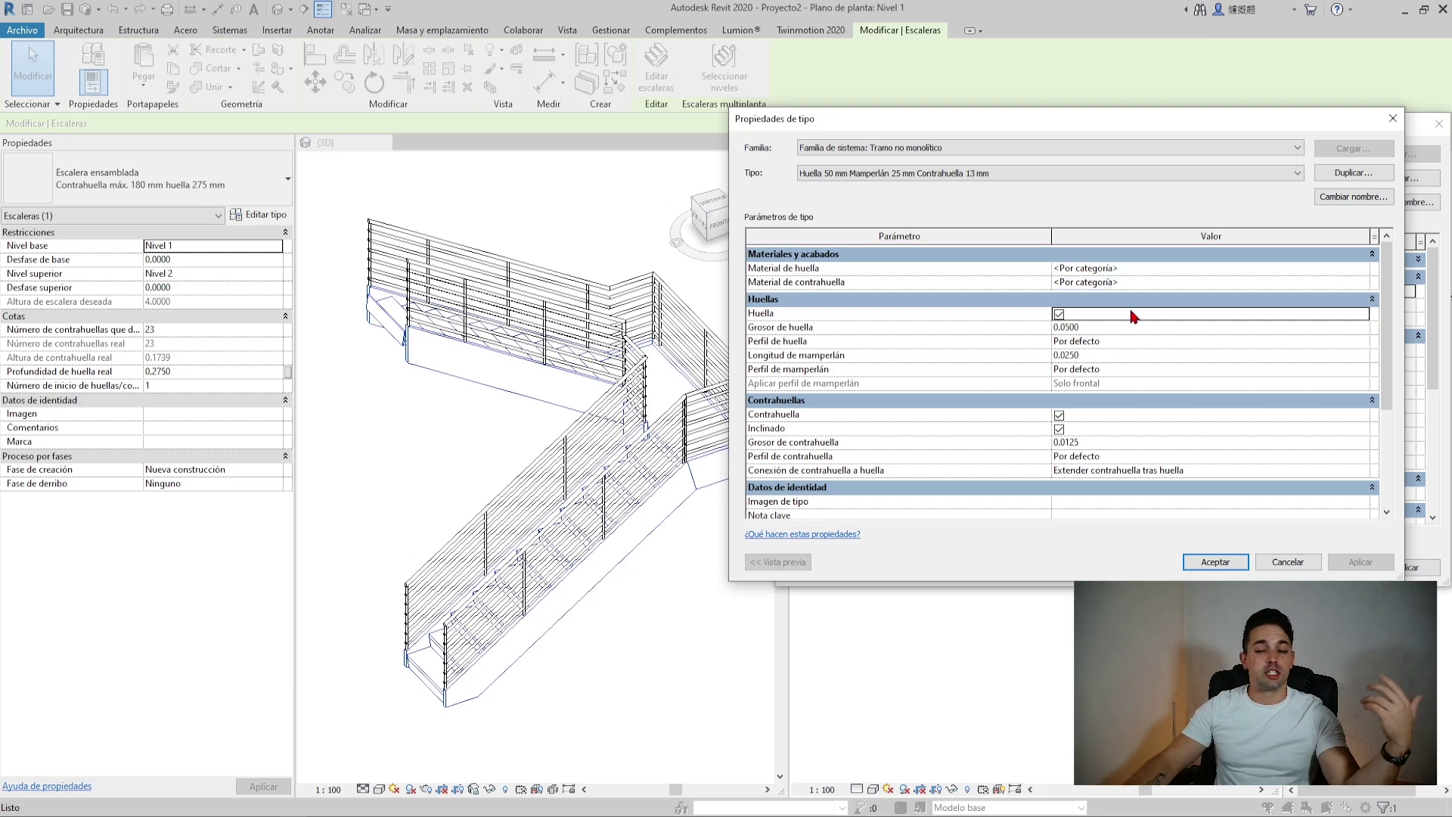
pyautogui.click(1059, 313)
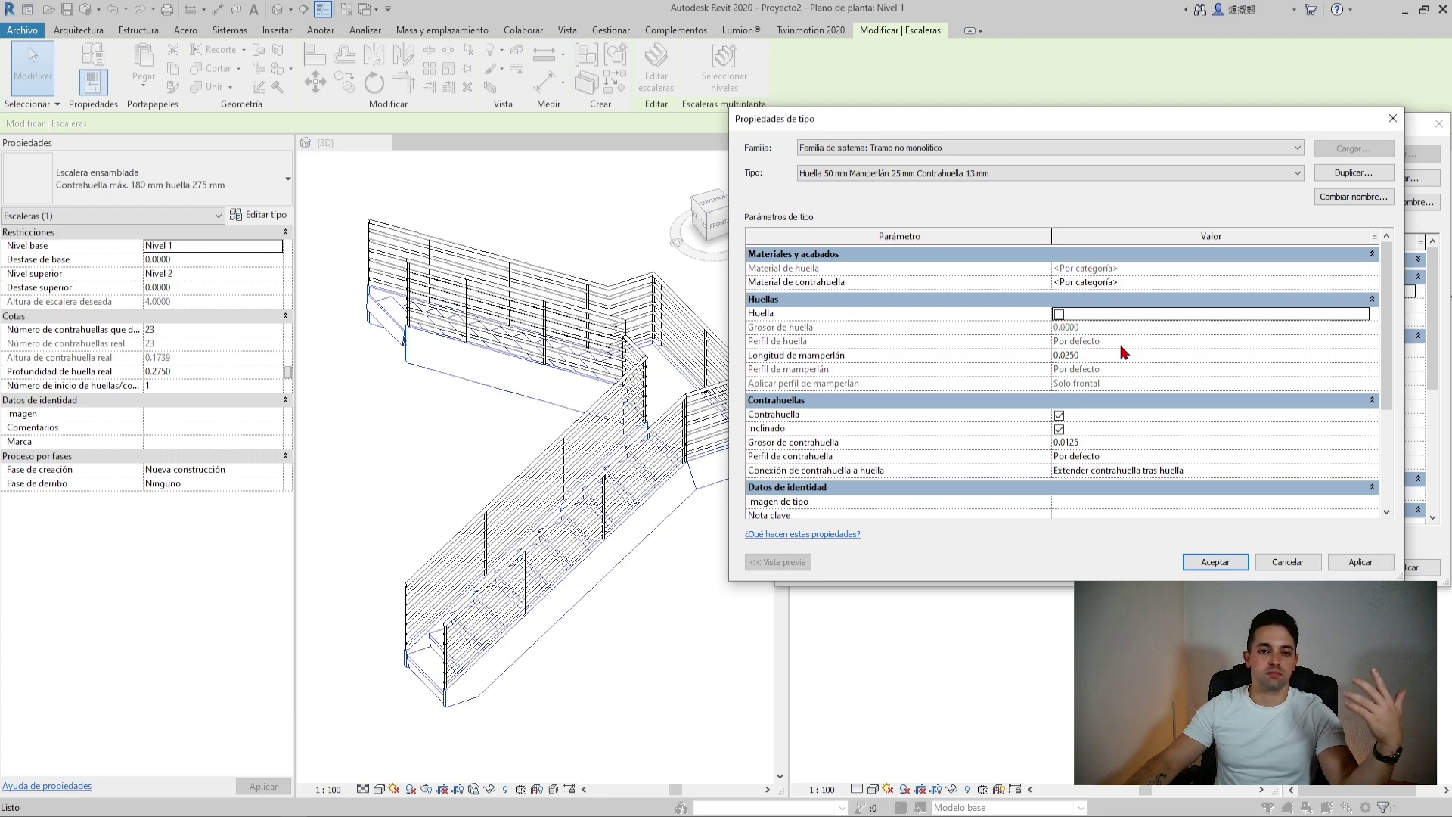
pyautogui.click(1059, 314)
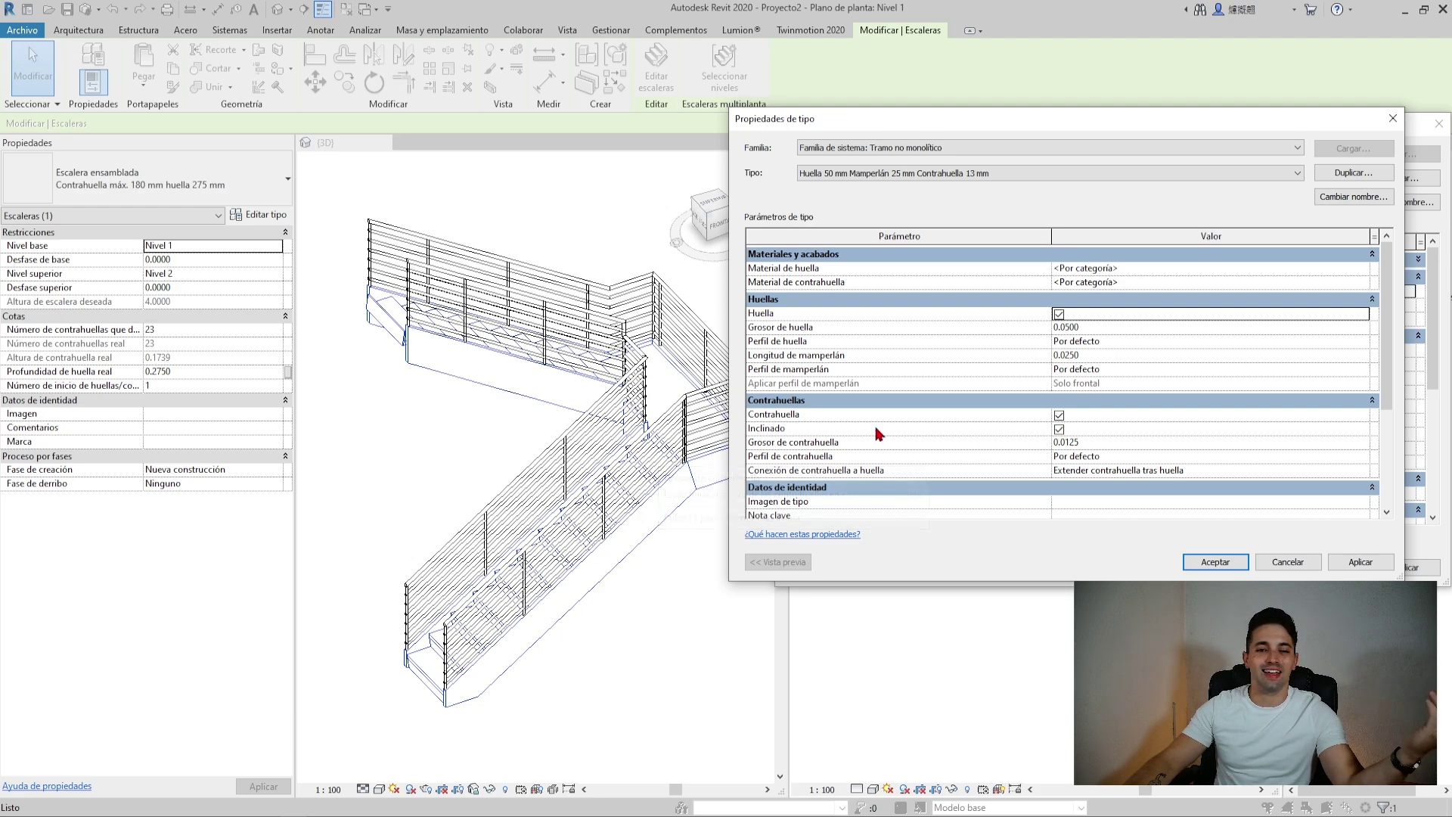
# Review the riser profile and connection options, keeping risers extending behind the treads
pyautogui.click(1055, 414)
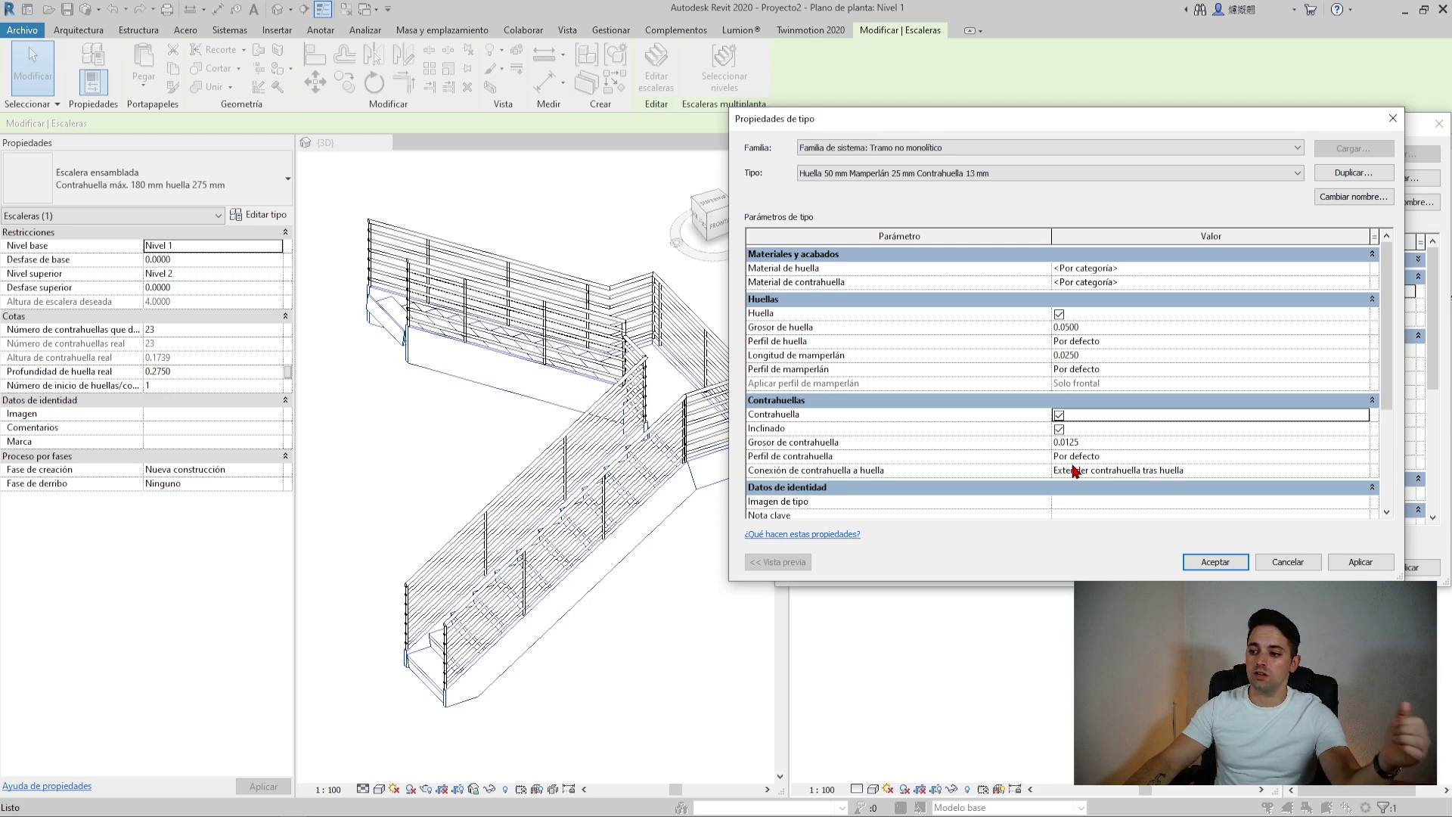
pyautogui.click(1113, 457)
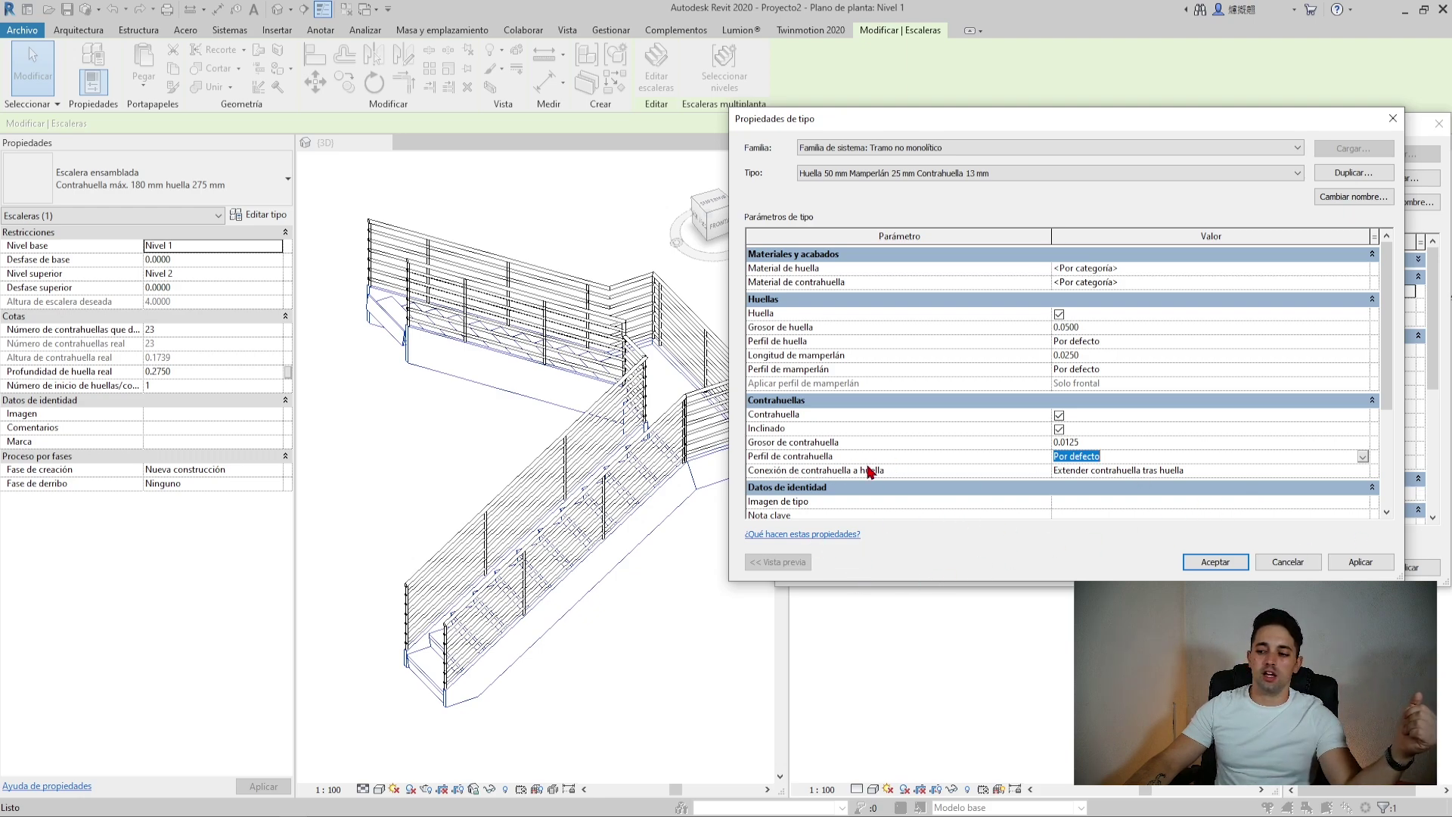
pyautogui.click(1150, 469)
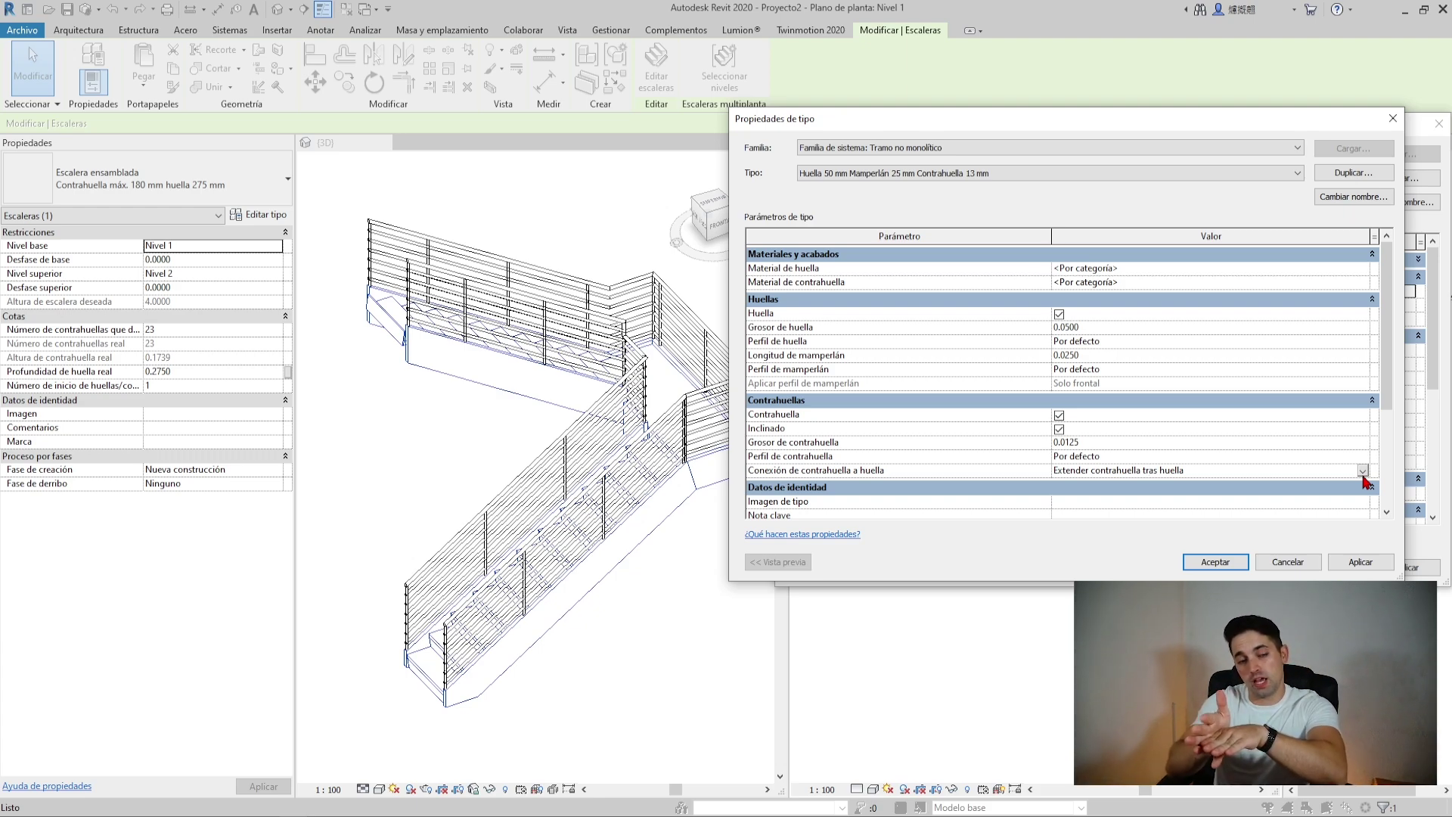
pyautogui.click(1362, 470)
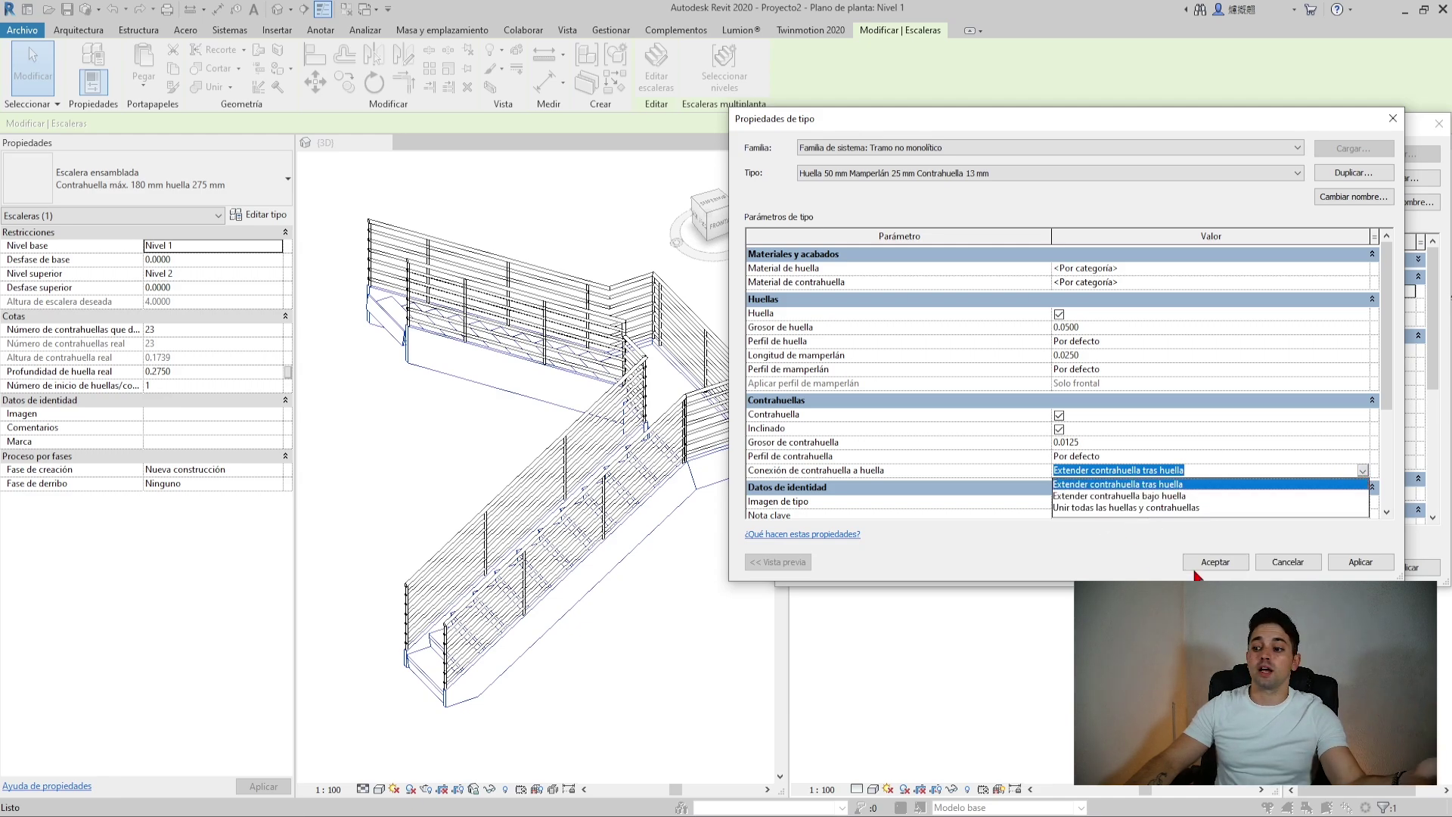
pyautogui.click(1093, 484)
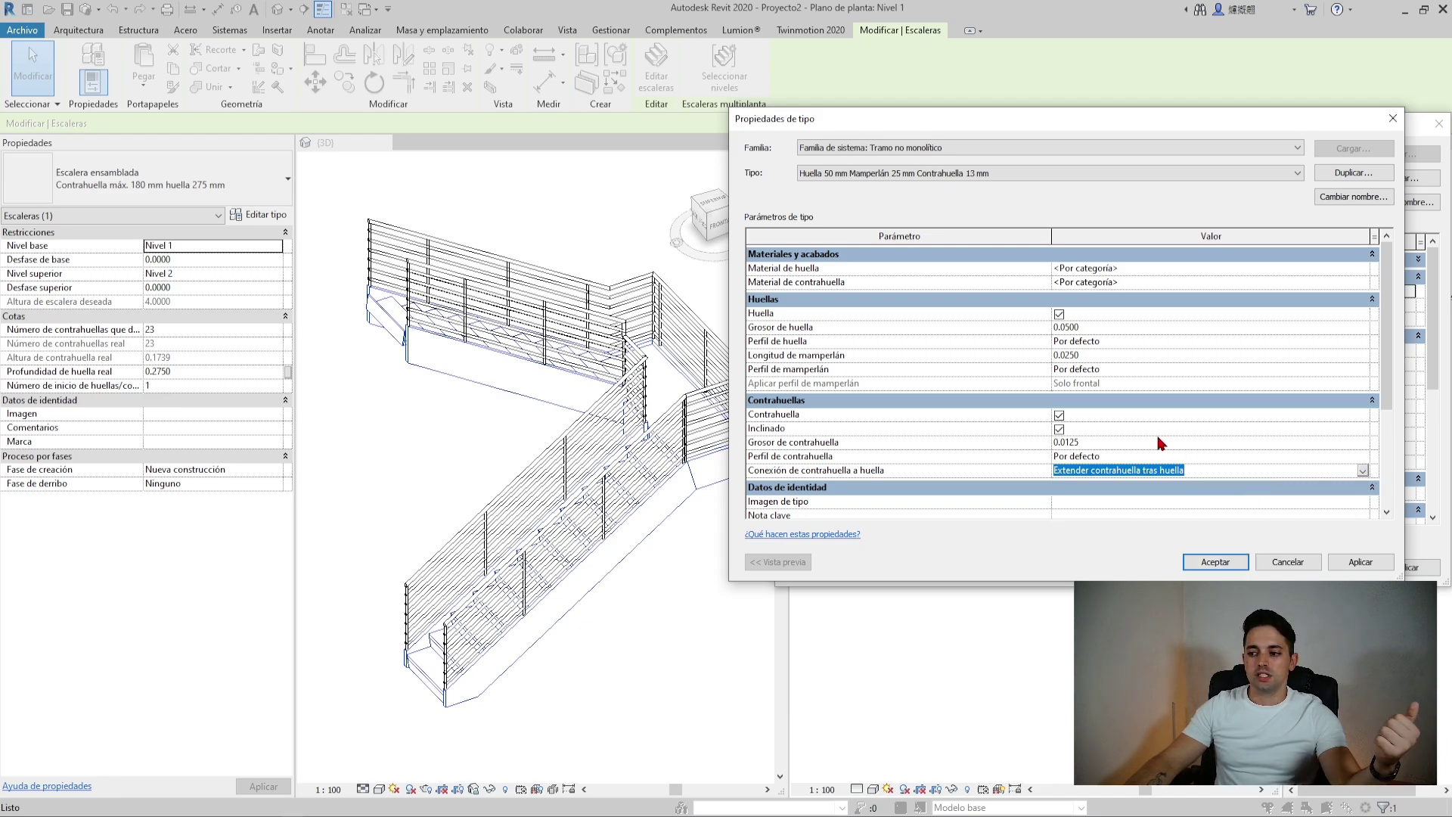
# Uncheck Contrahuella, apply, dismiss the baluster family warning, and confirm the run type
pyautogui.click(1059, 416)
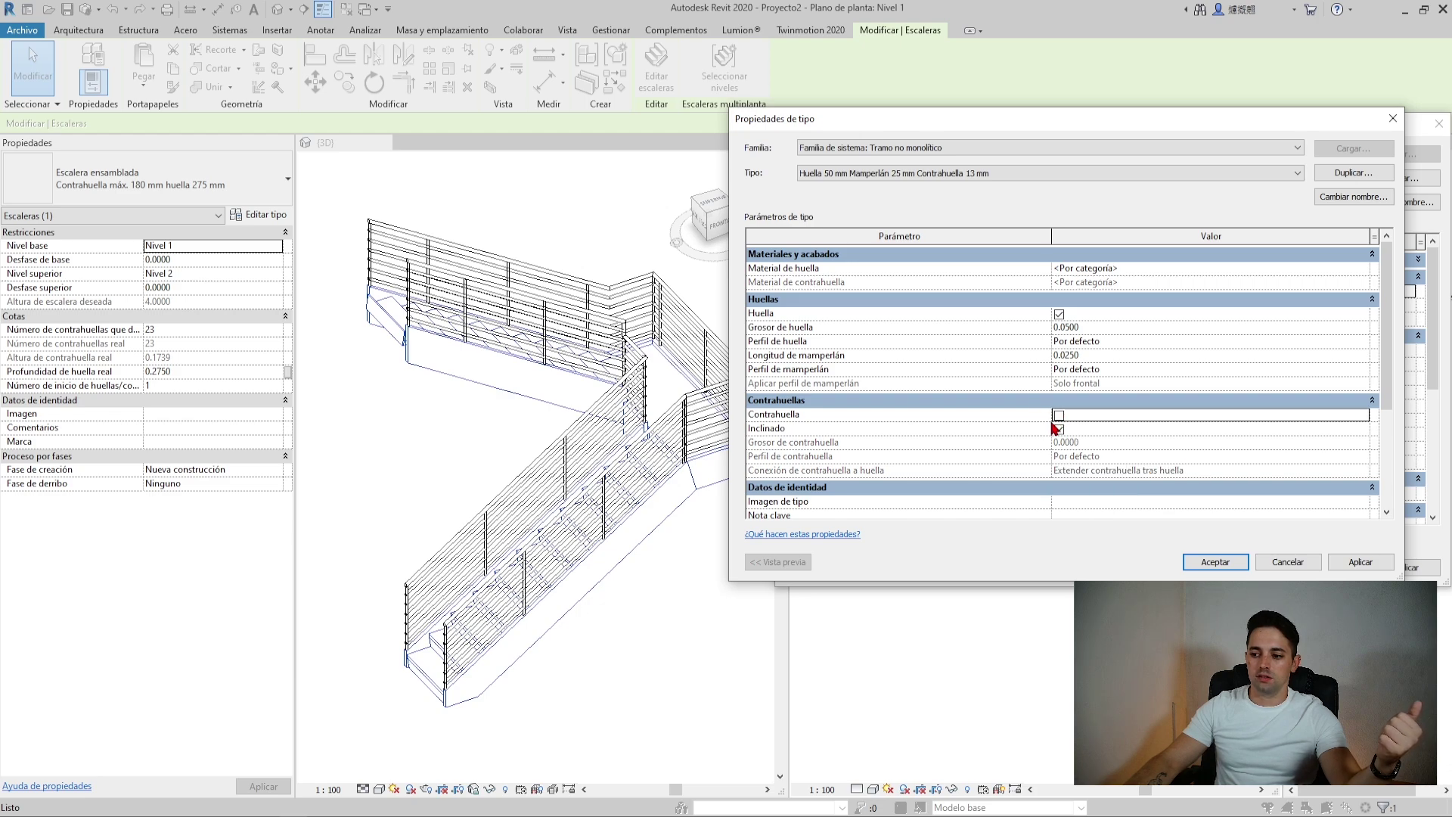
pyautogui.scroll(-2, 1056, 428)
pyautogui.scroll(-2, 1096, 453)
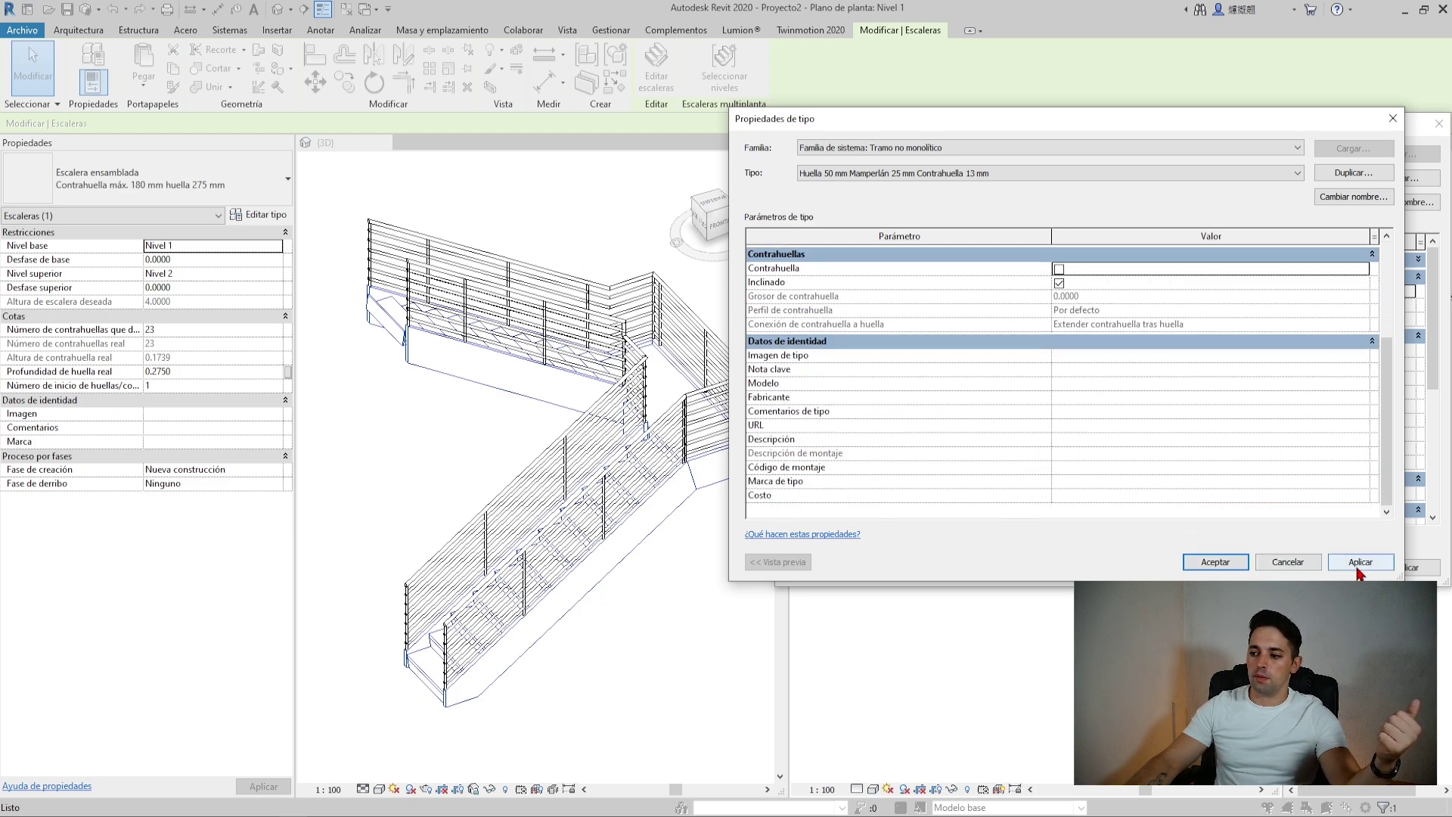
pyautogui.click(1217, 568)
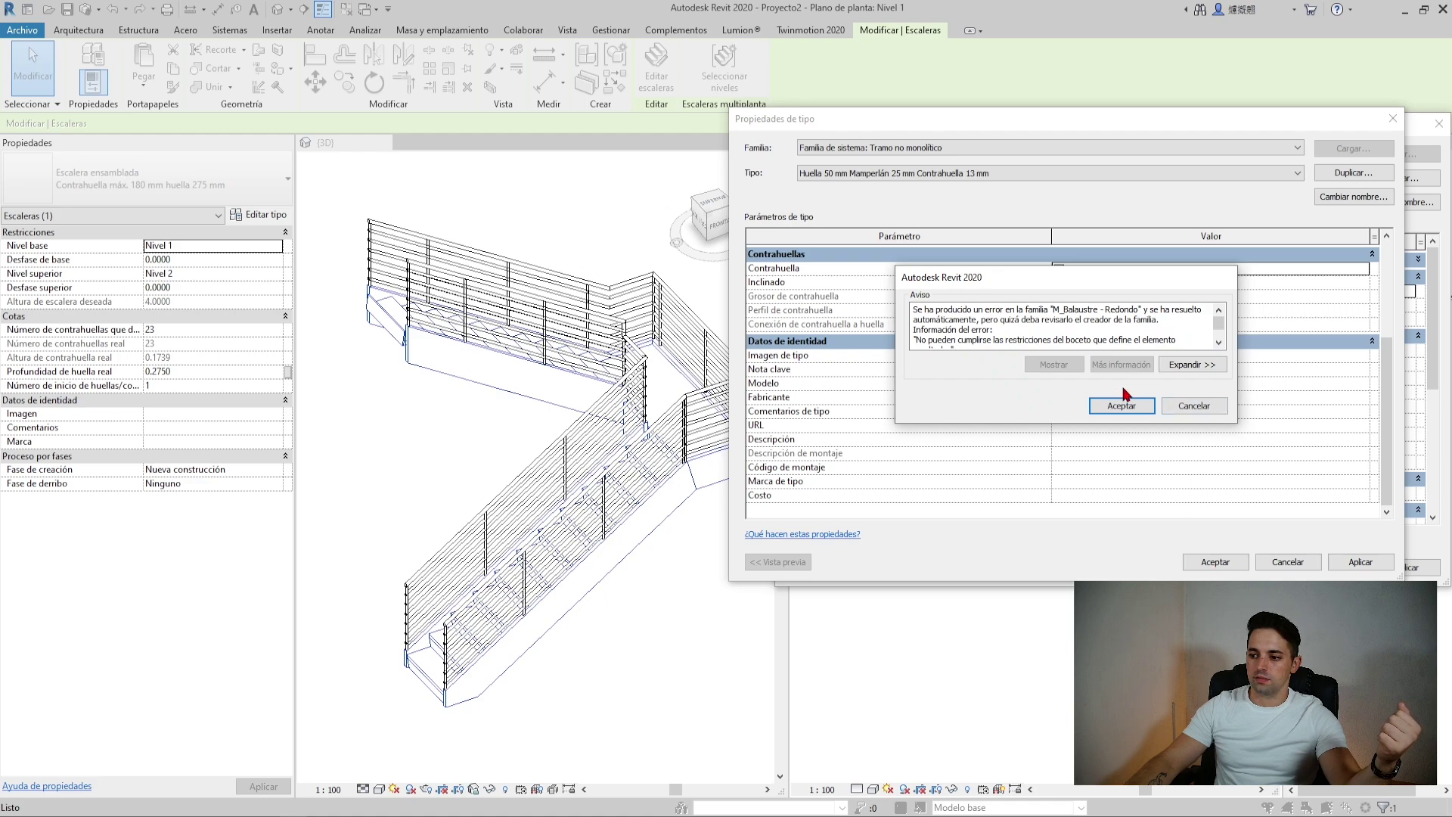
pyautogui.click(1106, 406)
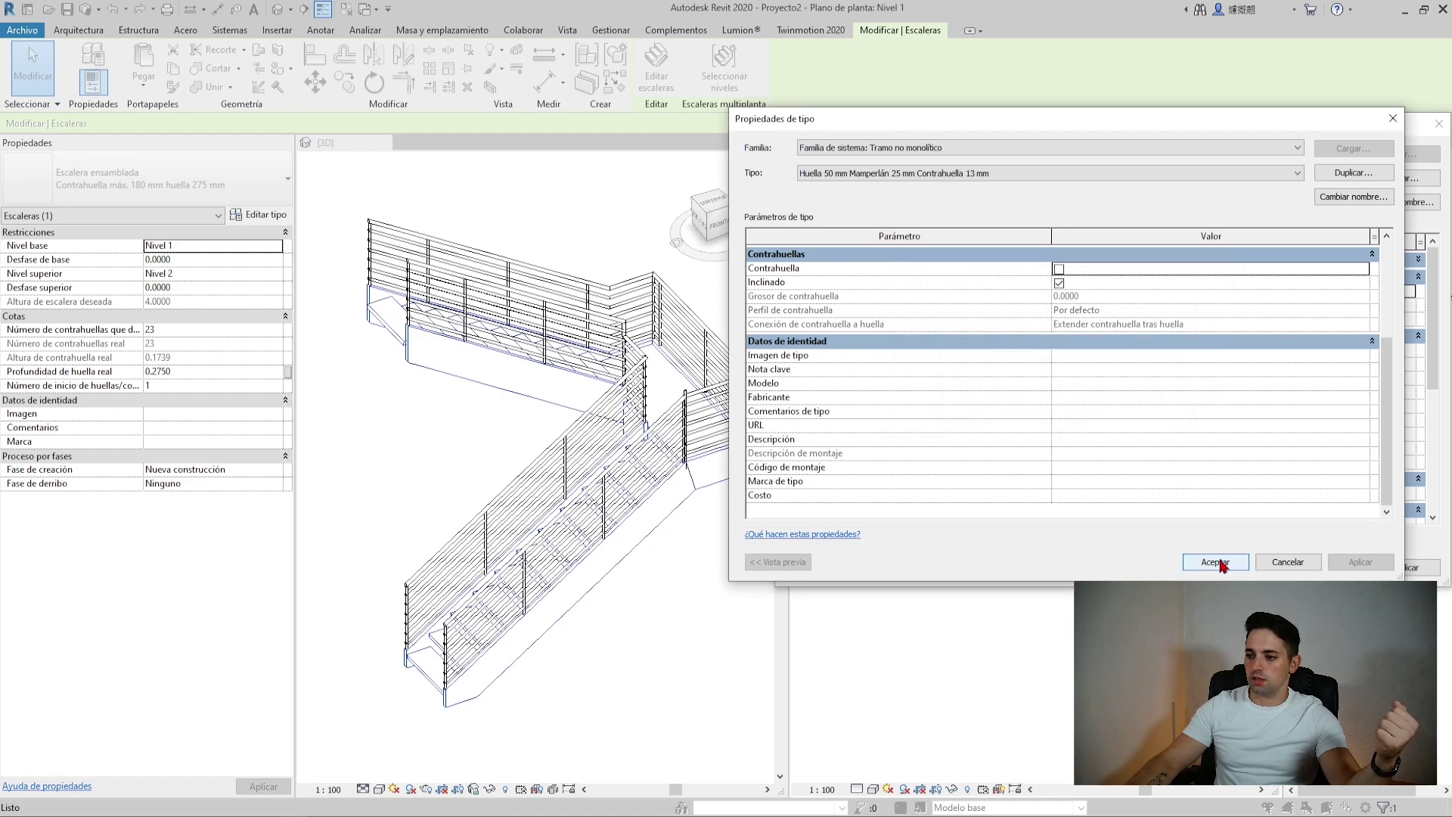
pyautogui.click(1216, 562)
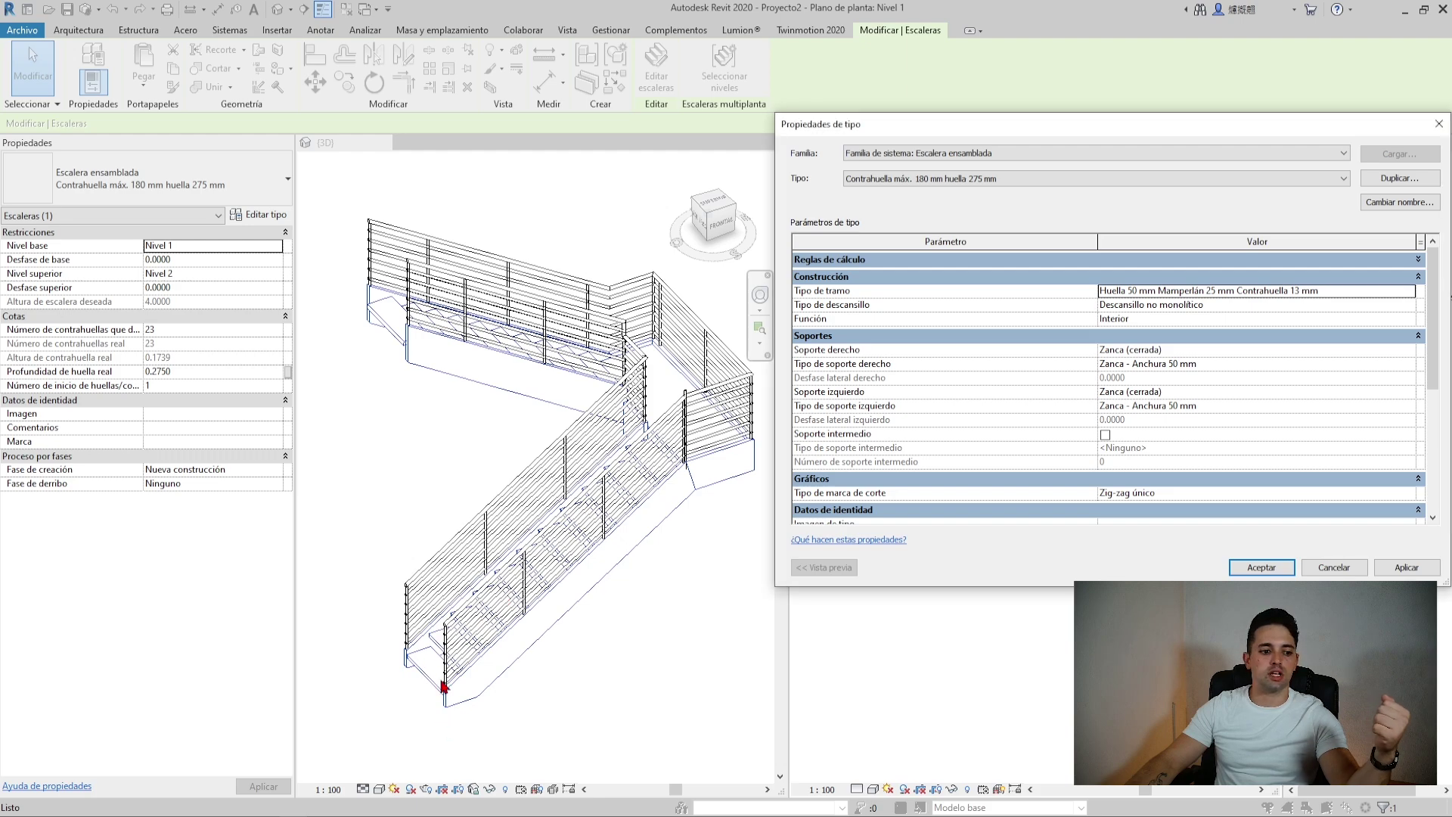
# Close the stair type properties and bring the lower flight's open treads into close 3D view
pyautogui.click(1261, 568)
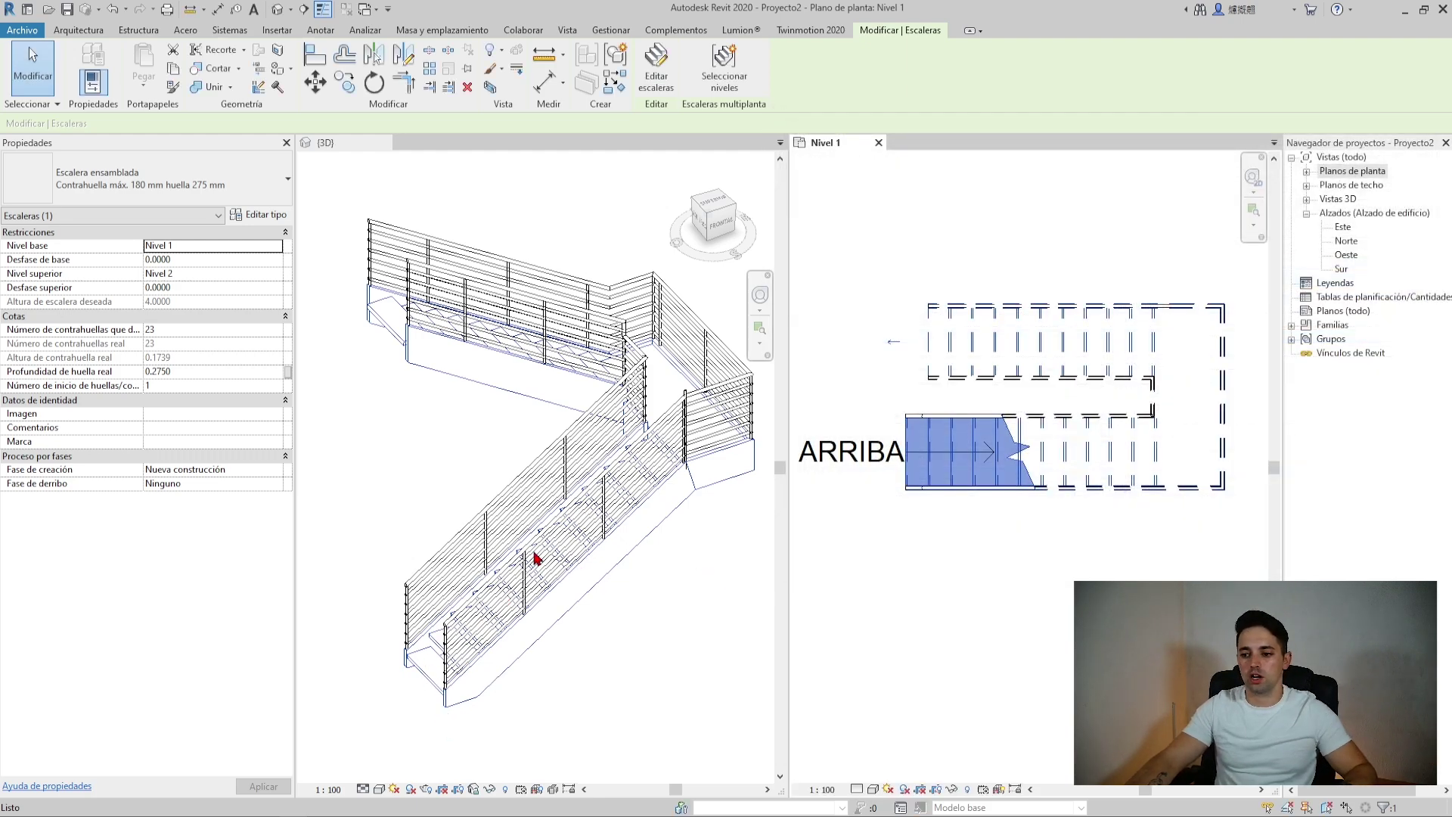
pyautogui.scroll(3, 573, 638)
pyautogui.moveTo(572, 637)
pyautogui.mouseDown(button='middle')
pyautogui.moveTo(561, 484)
pyautogui.moveTo(705, 425)
pyautogui.moveTo(597, 387)
pyautogui.mouseUp(button='middle')
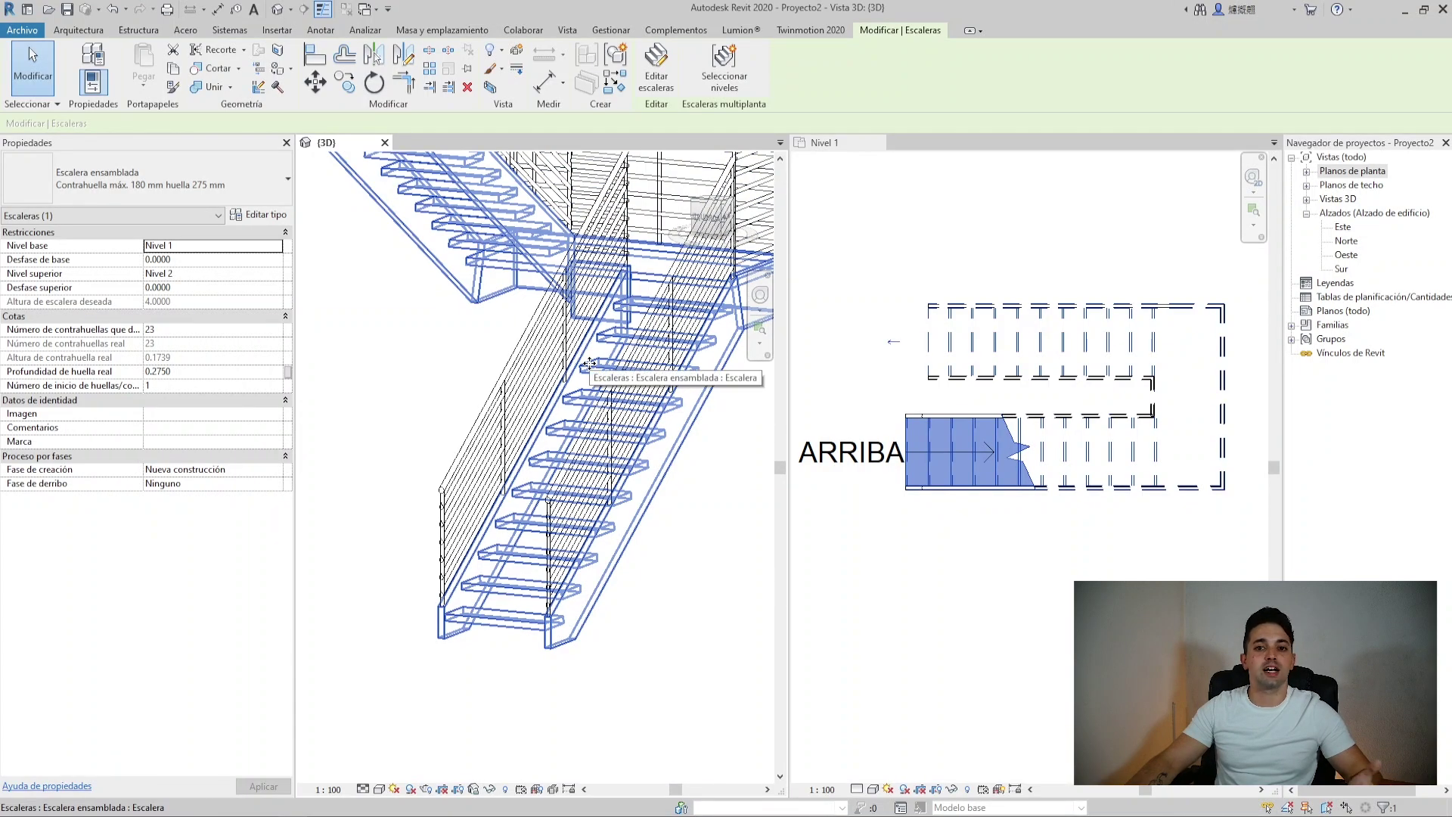
pyautogui.keyDown('shift'); pyautogui.moveTo(589, 363); pyautogui.dragTo(356, 308, button='middle'); pyautogui.keyUp('shift')
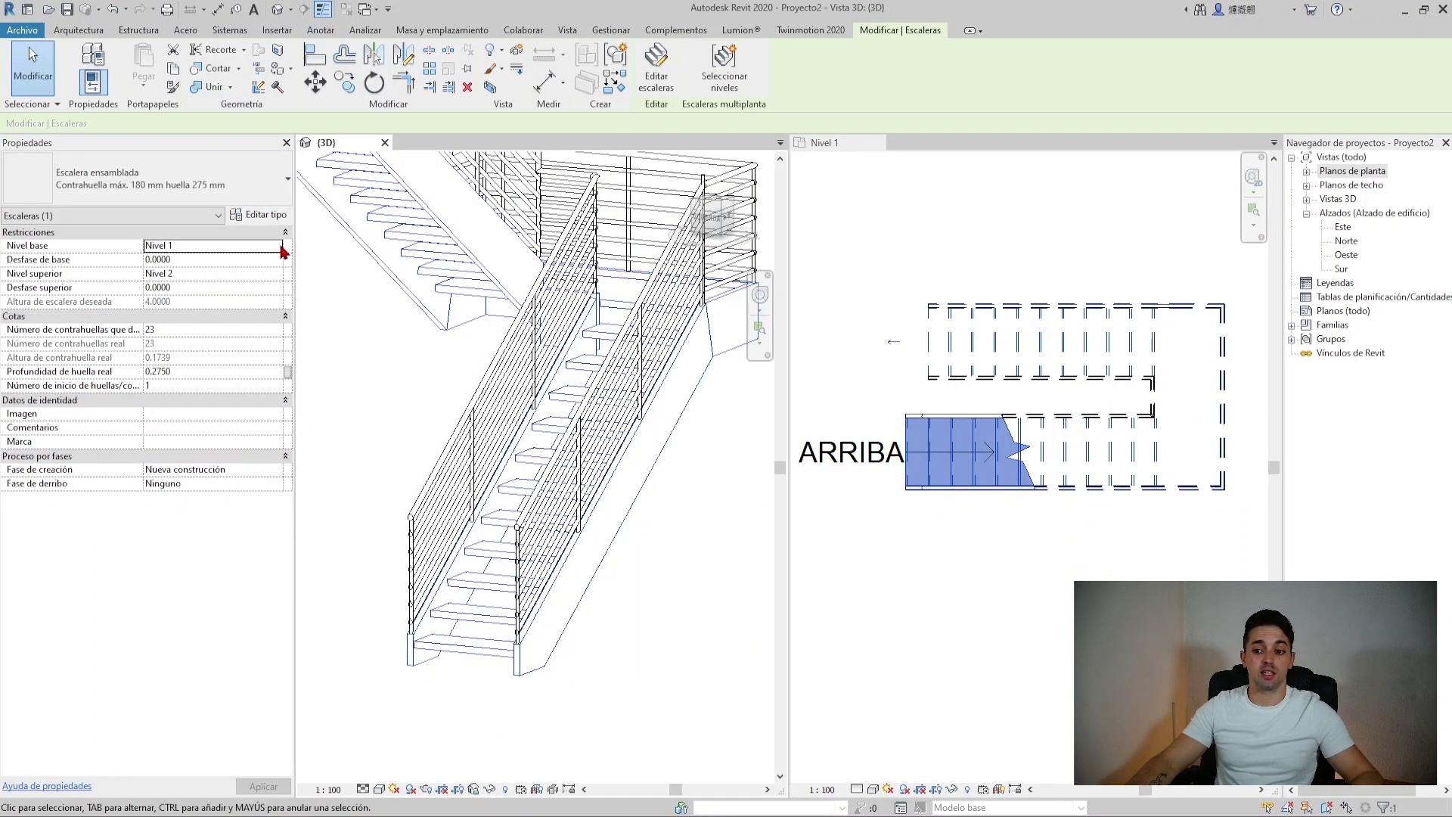
# Reopen the stair type and try Estructura de soporte (abierta) as the right support
pyautogui.click(259, 214)
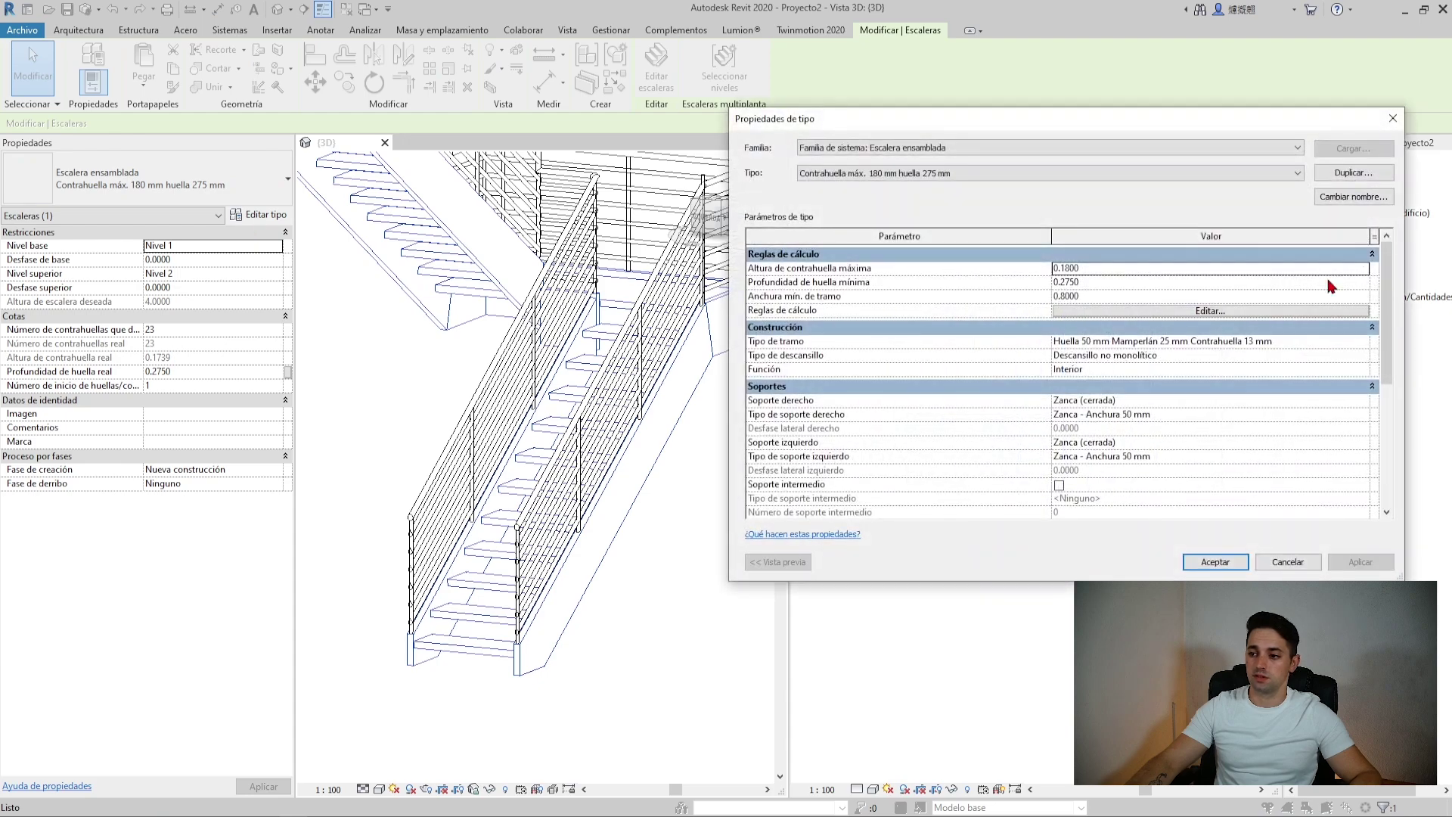
pyautogui.moveTo(1070, 125); pyautogui.dragTo(1082, 68)
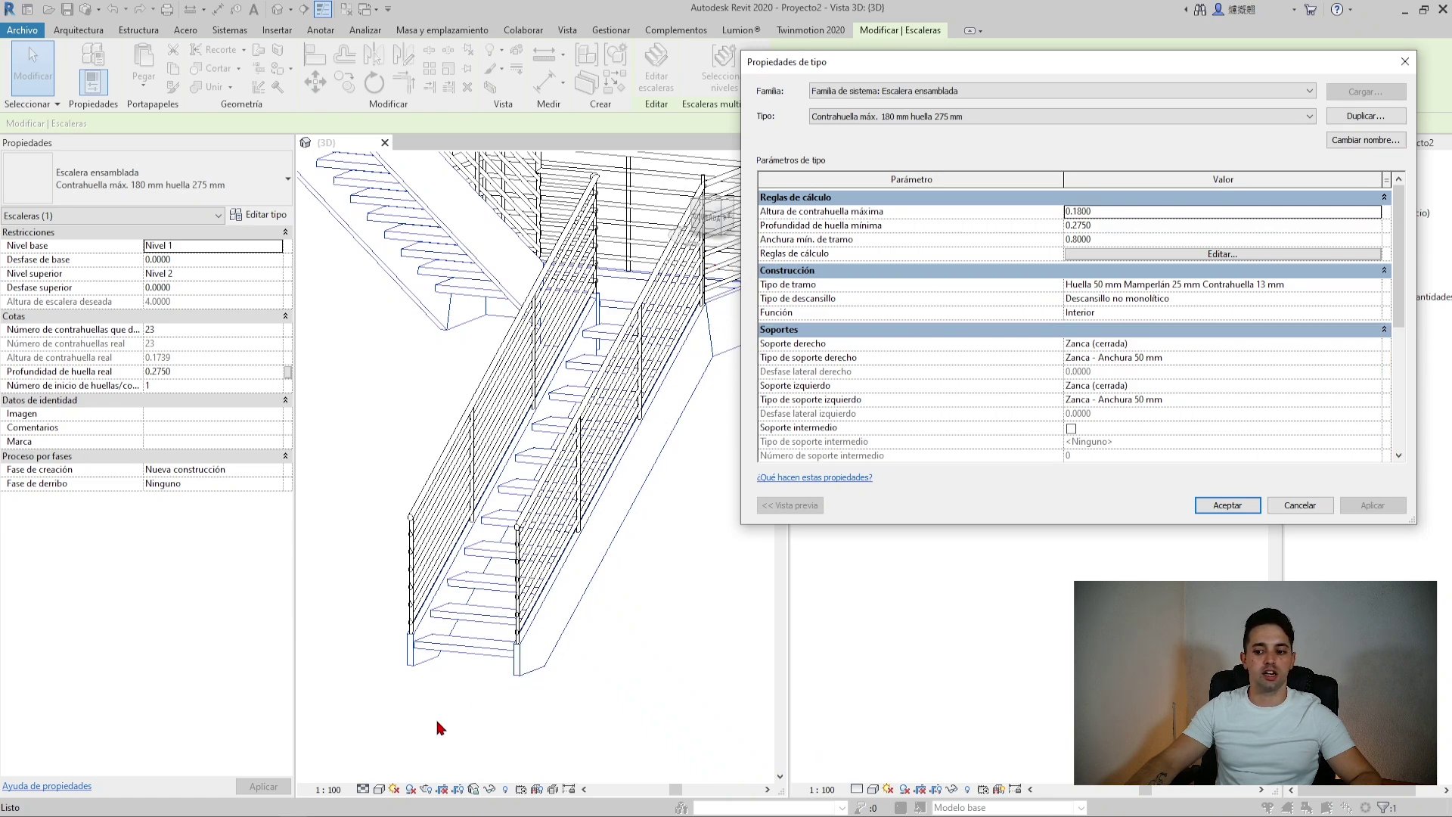
pyautogui.click(1123, 344)
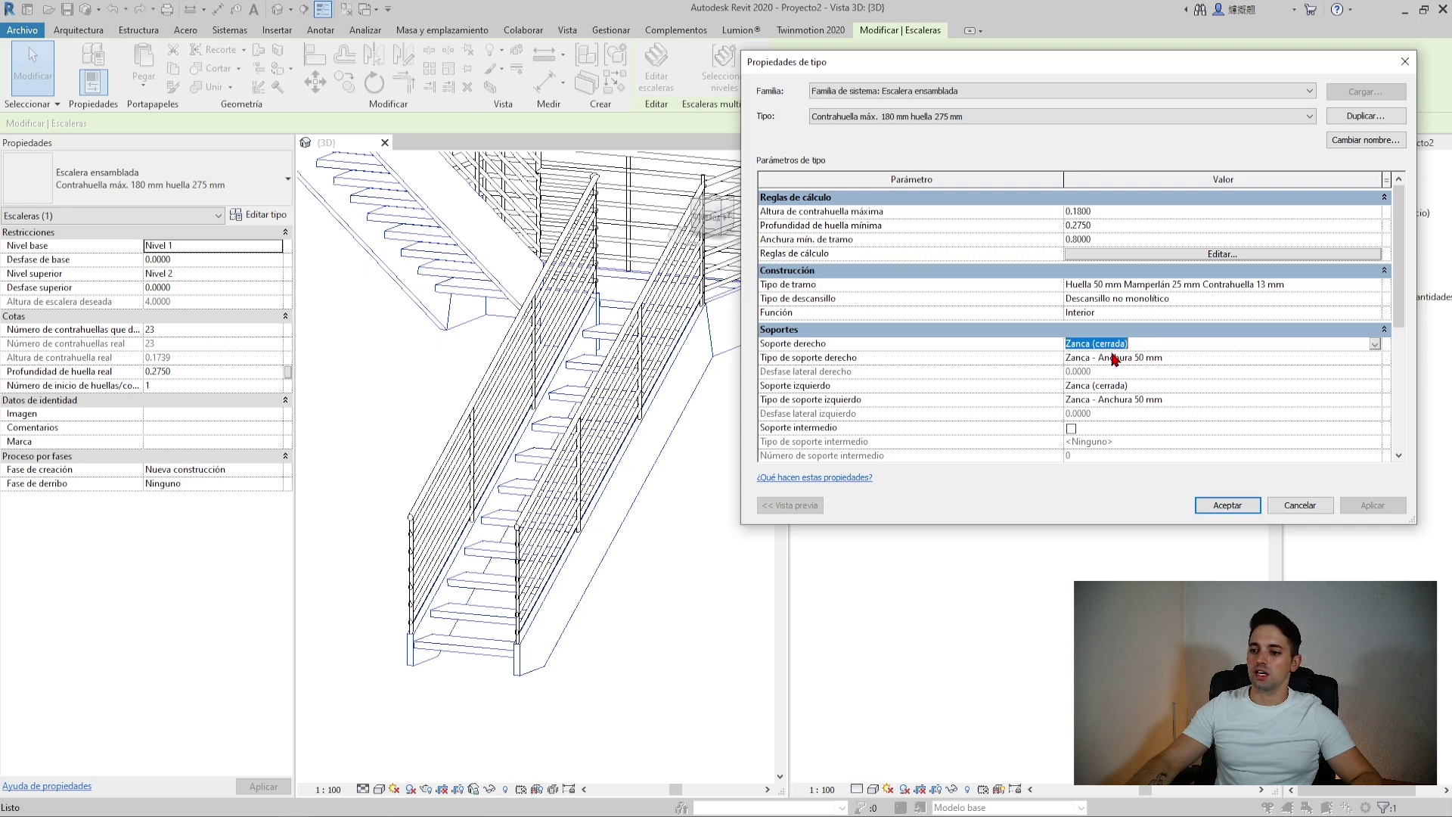
pyautogui.click(1376, 344)
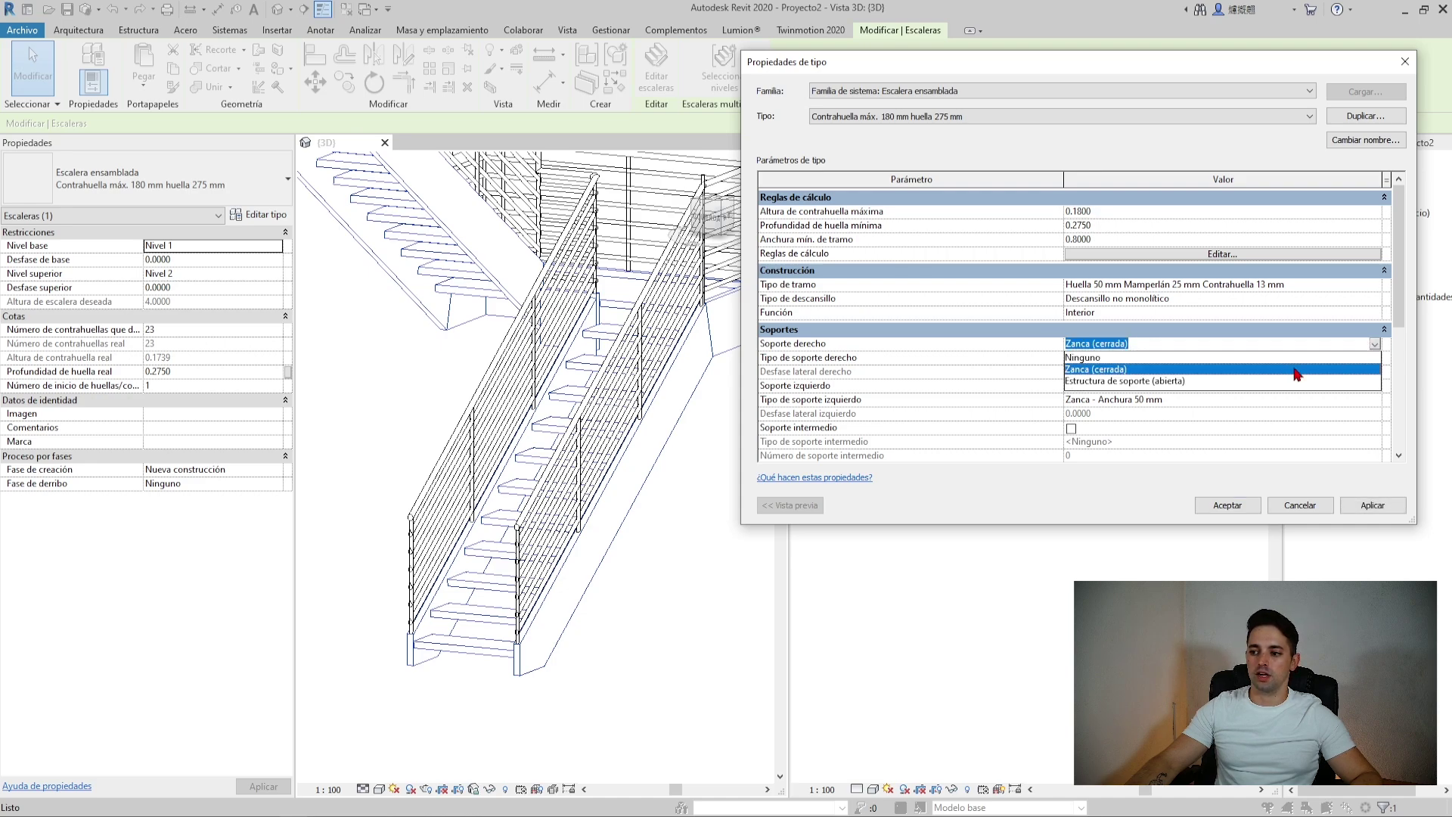
pyautogui.click(1185, 381)
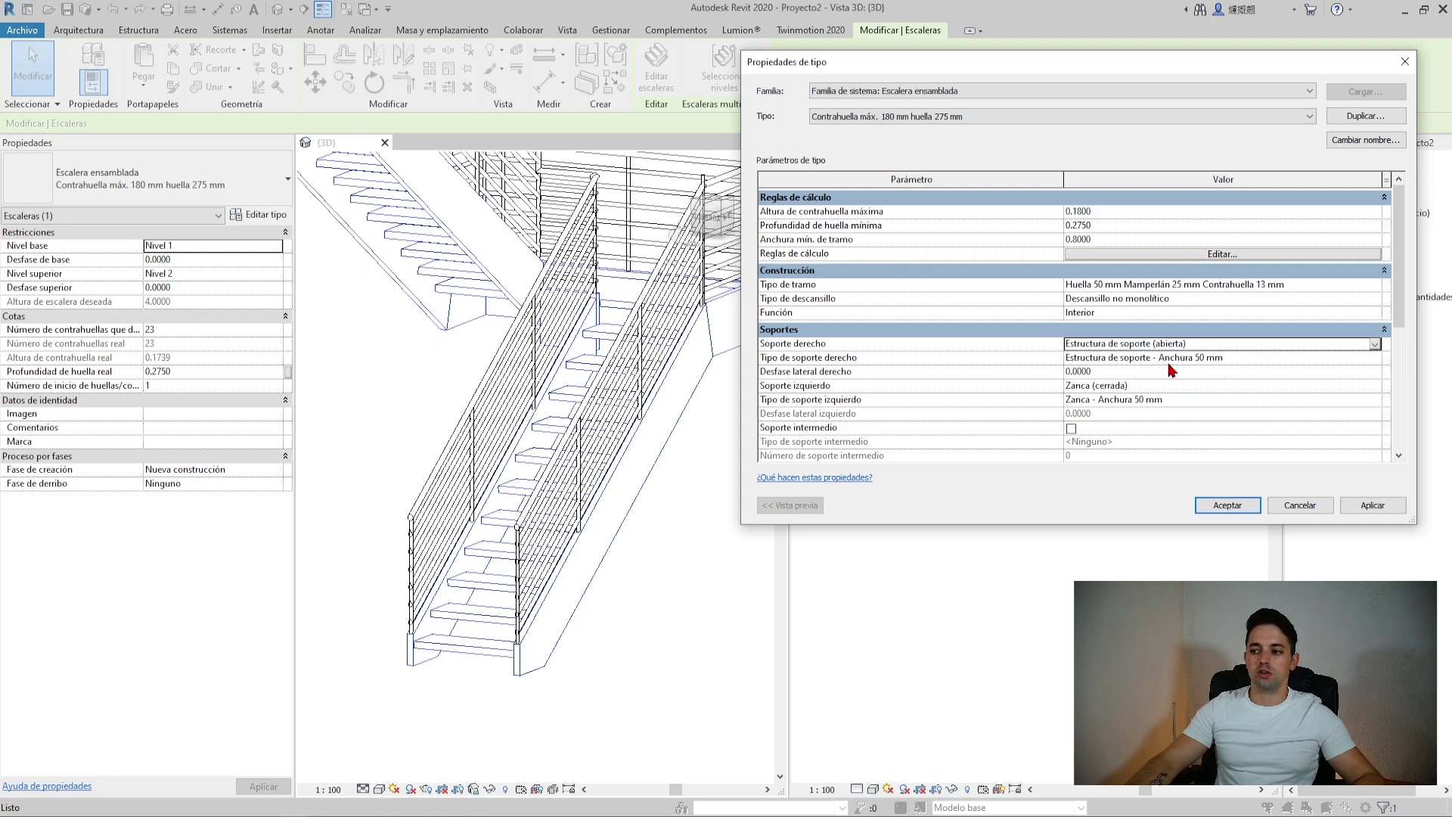
pyautogui.click(1367, 508)
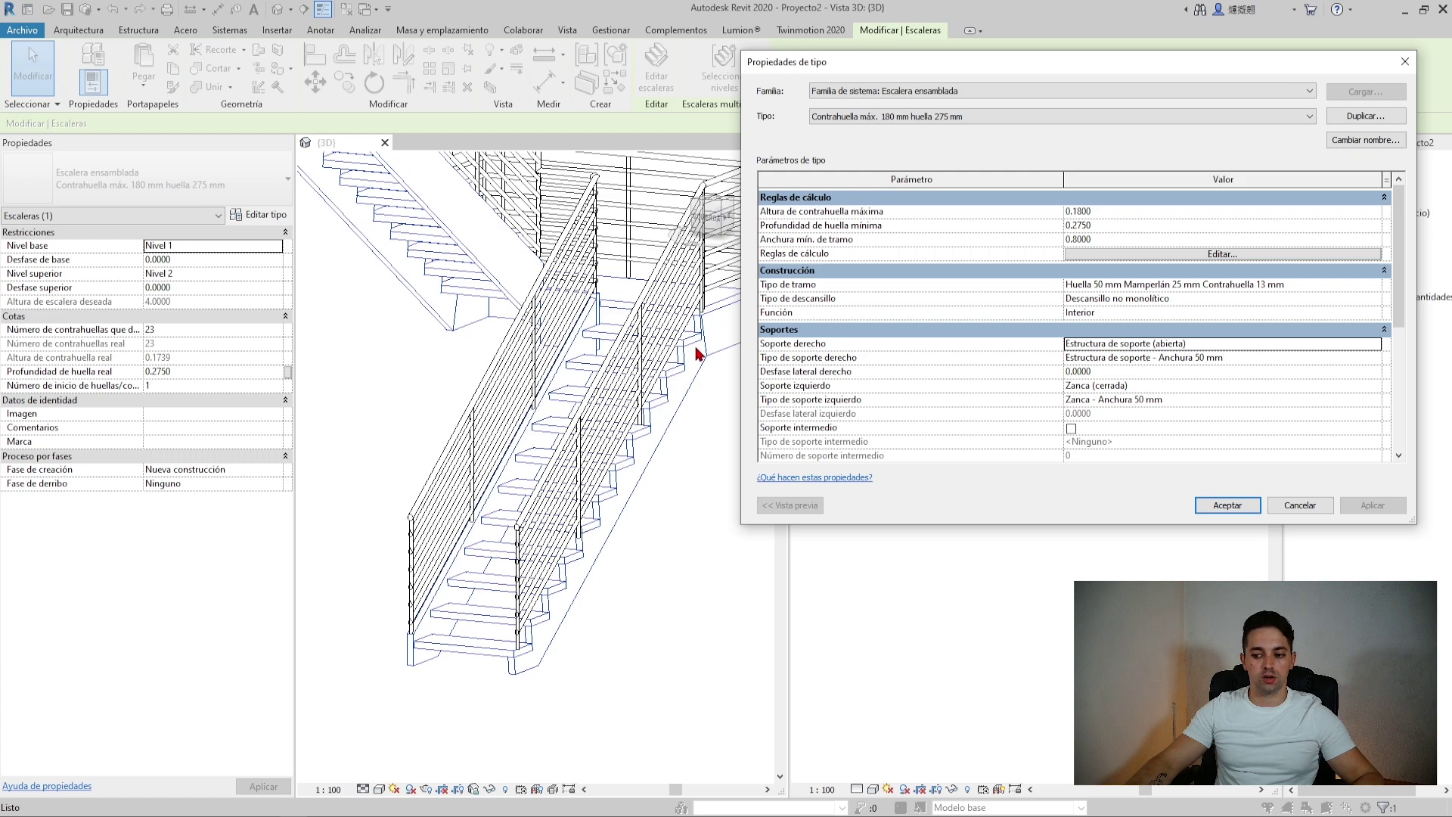
# Revert the right support to Zanca (cerrada), then set it to Ninguno
pyautogui.click(1374, 343)
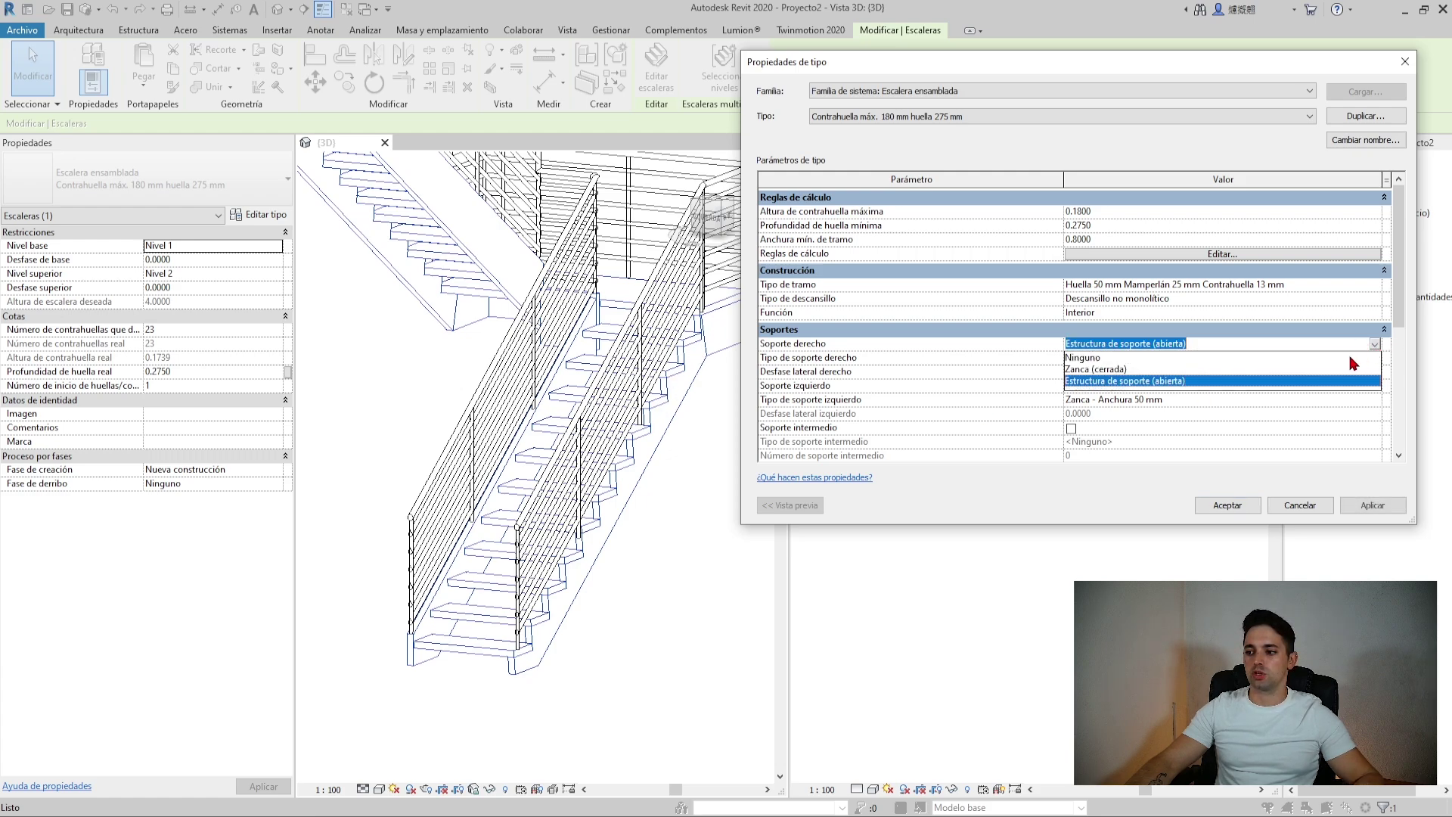
pyautogui.click(1294, 369)
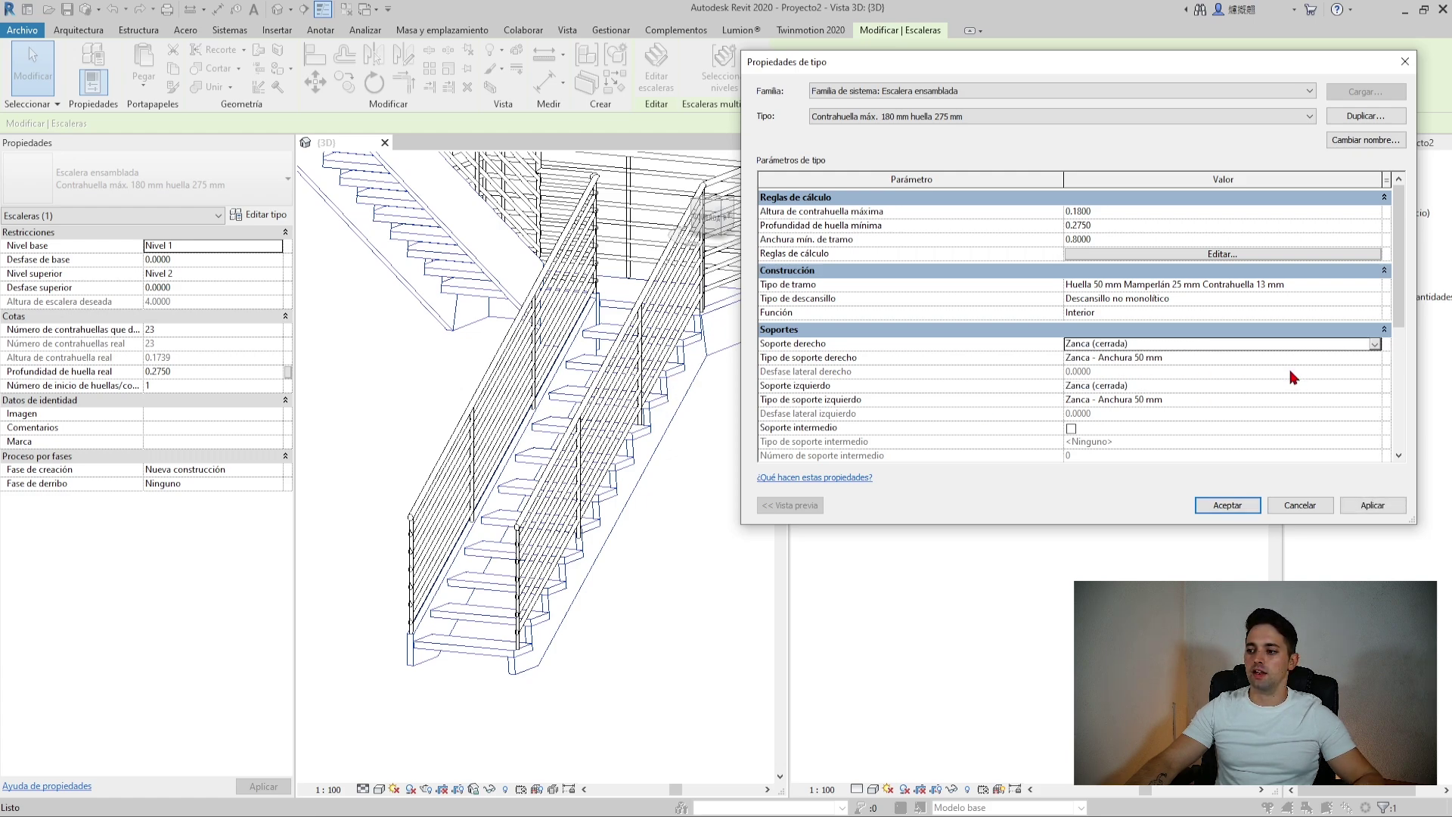
pyautogui.click(1373, 505)
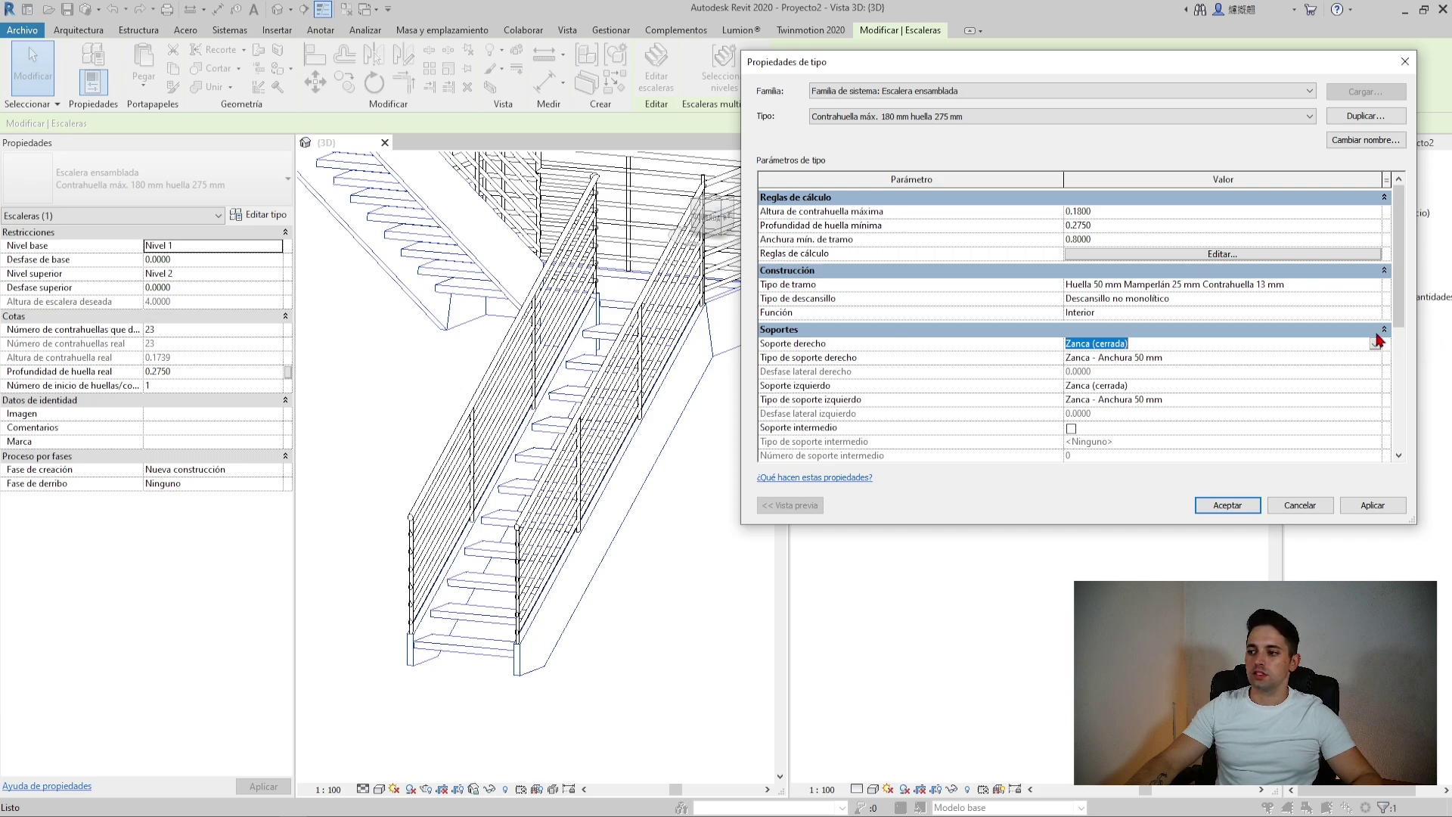
pyautogui.click(1375, 345)
pyautogui.click(1214, 357)
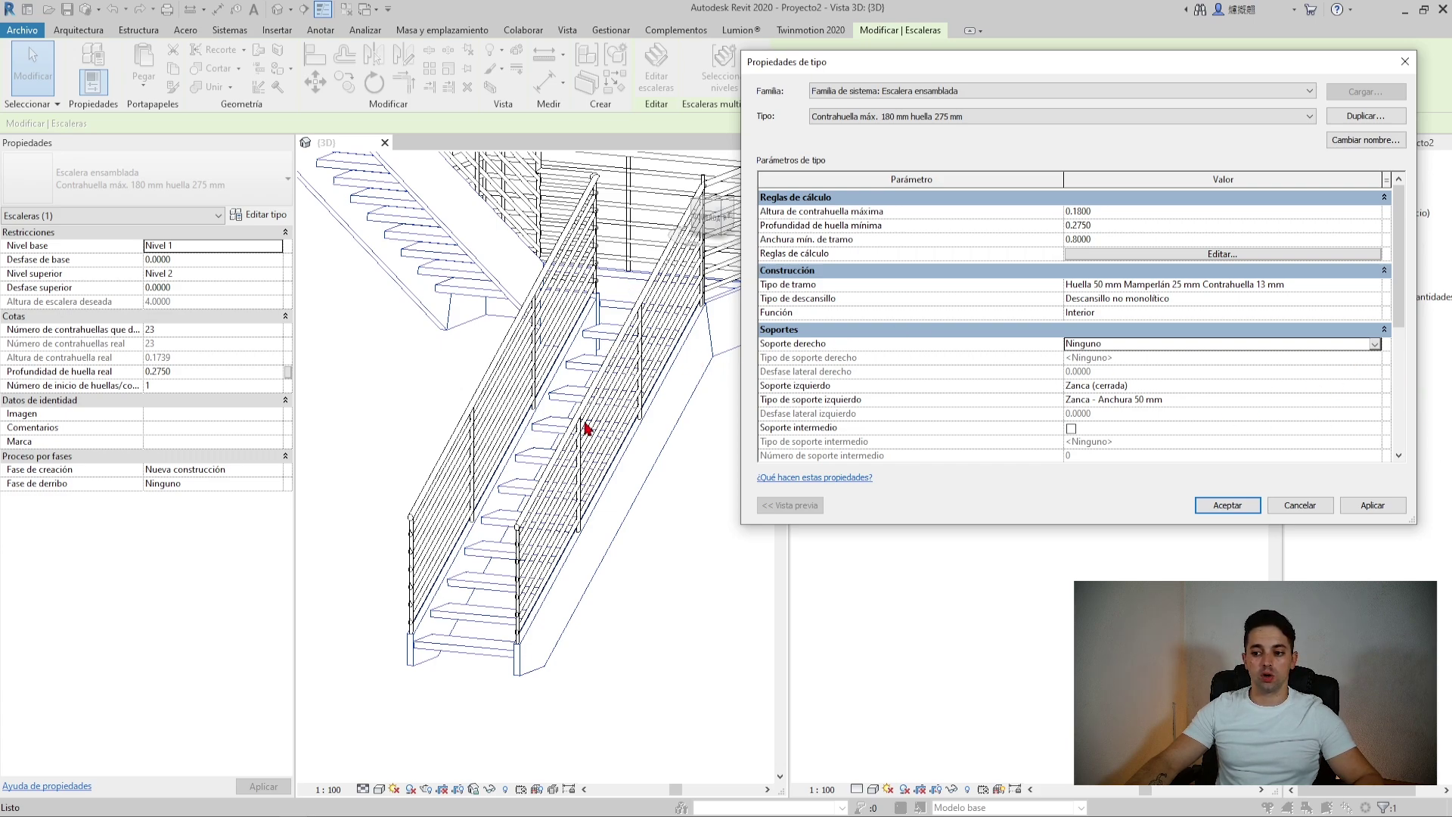
pyautogui.click(1375, 388)
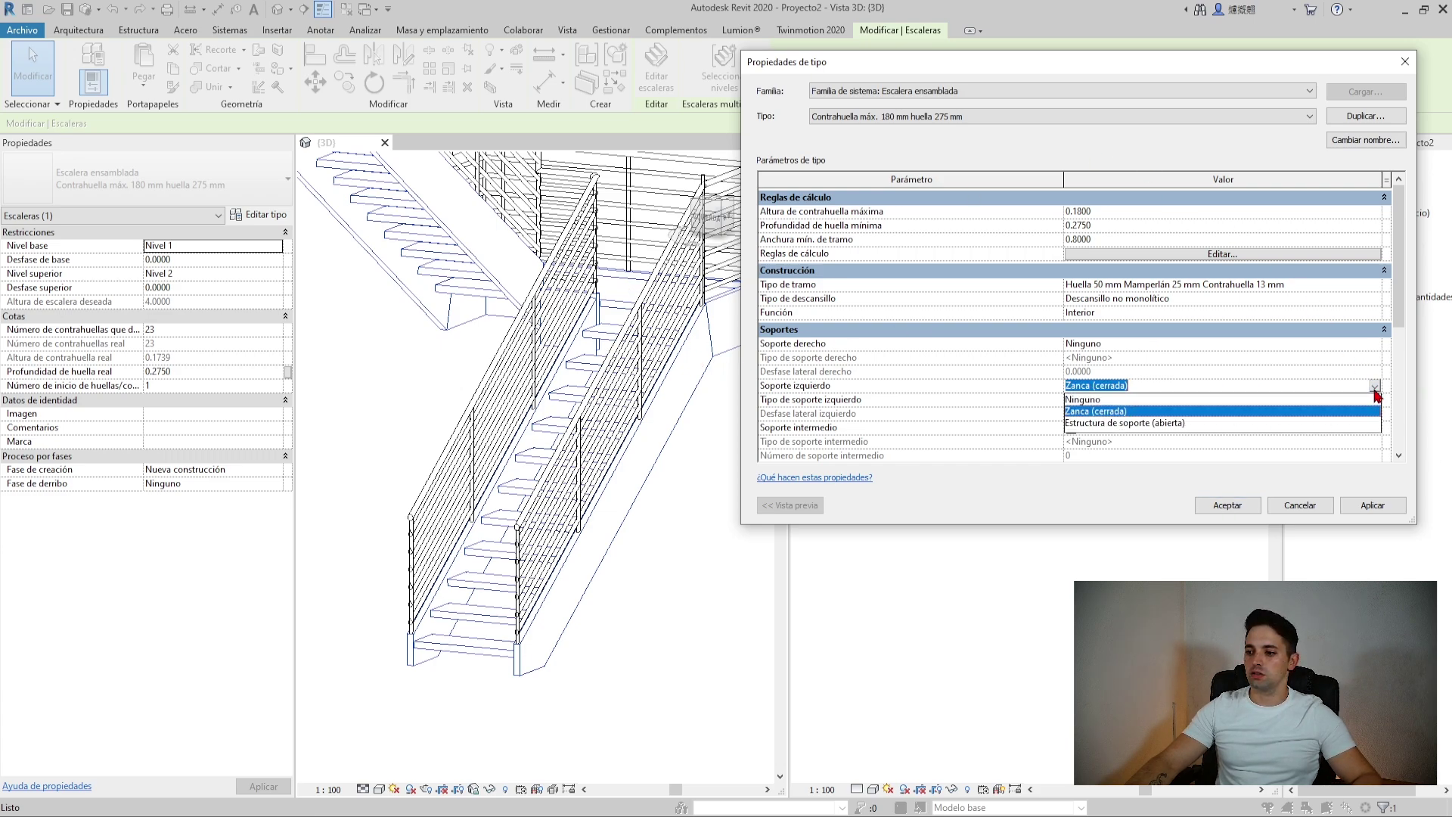
# Remove the left support and add one intermediate support using the 50 mm support type
pyautogui.click(1277, 399)
pyautogui.click(1372, 505)
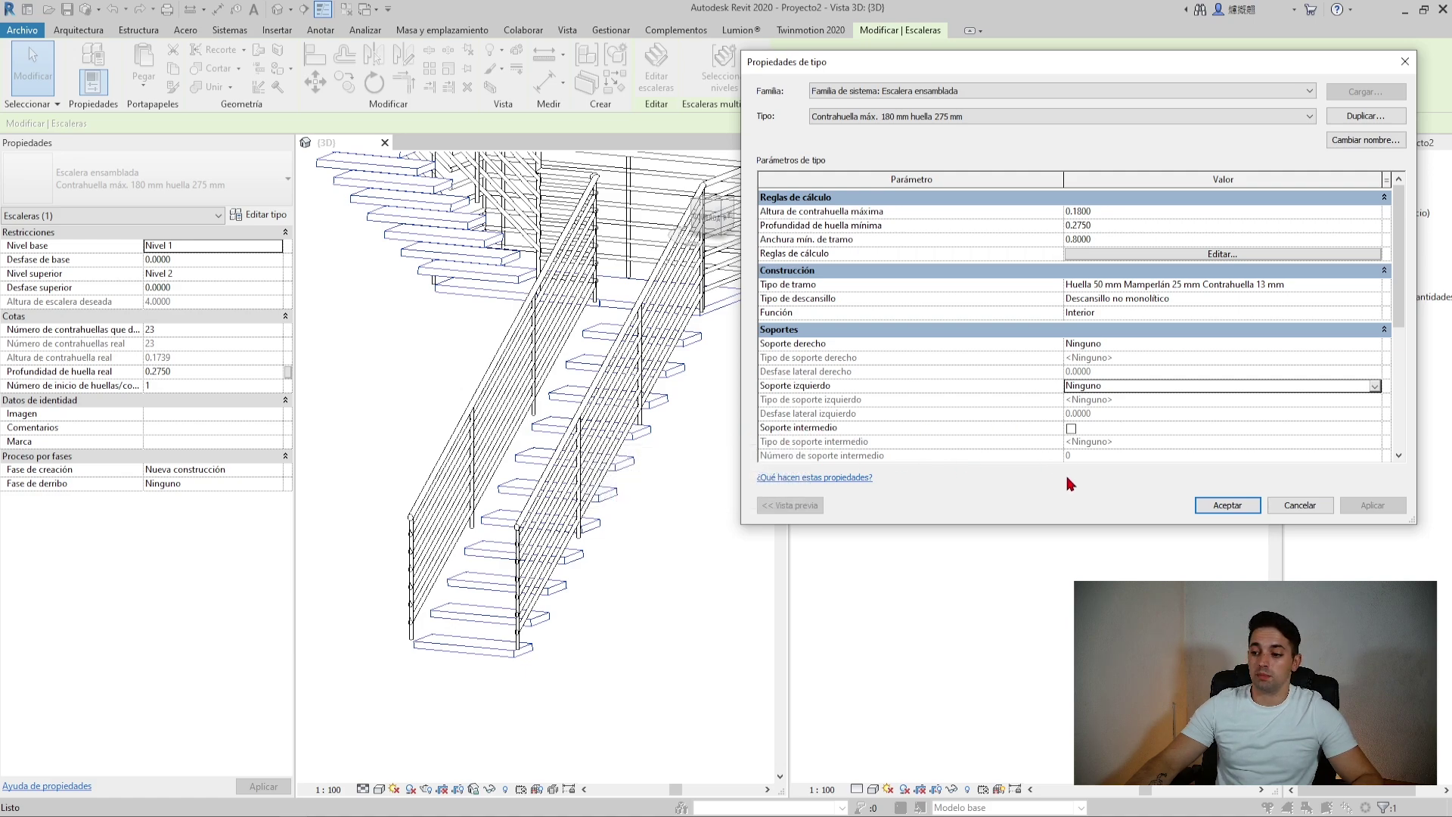
pyautogui.click(1072, 429)
pyautogui.scroll(-3, 1147, 402)
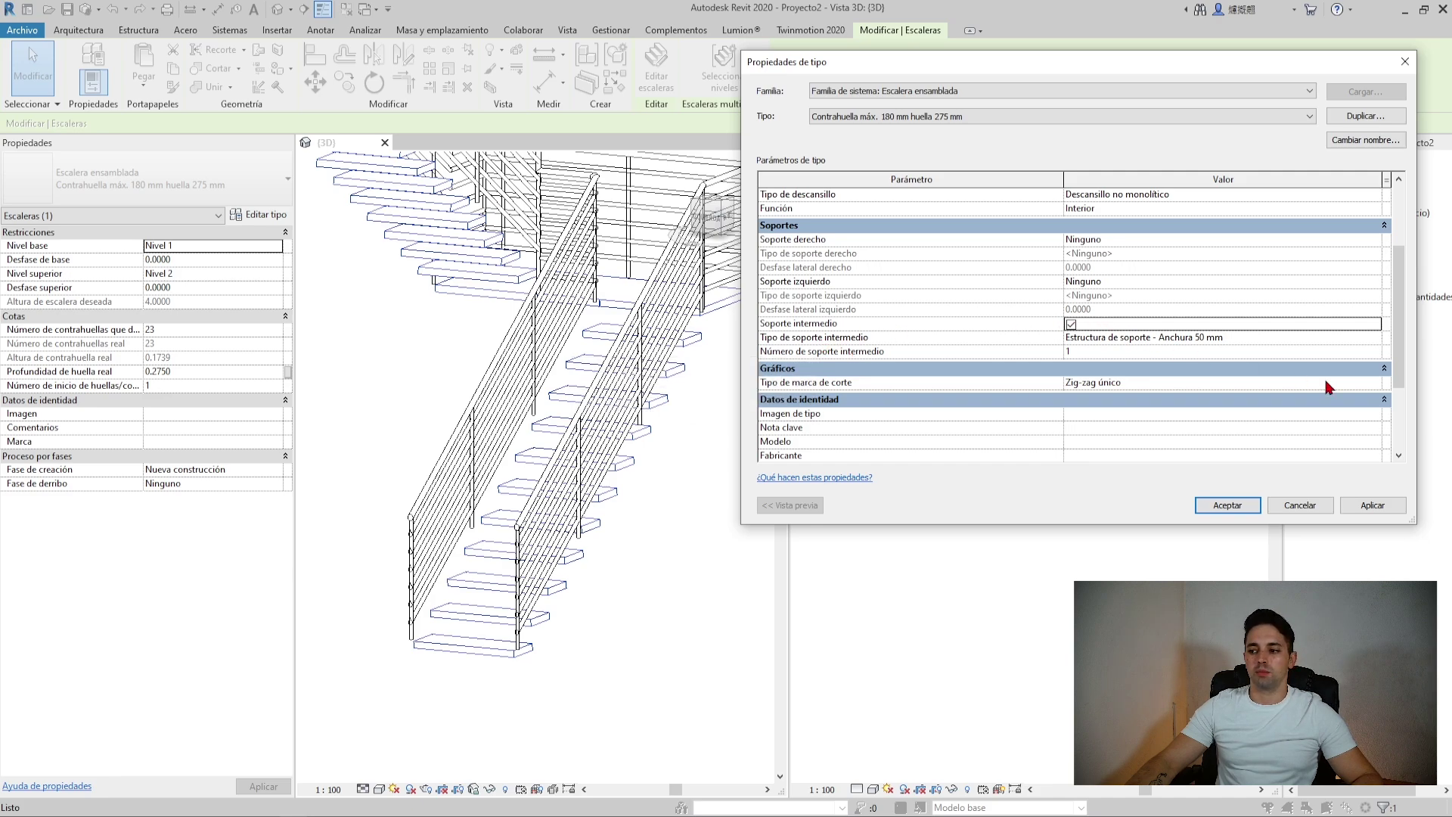
pyautogui.click(1368, 335)
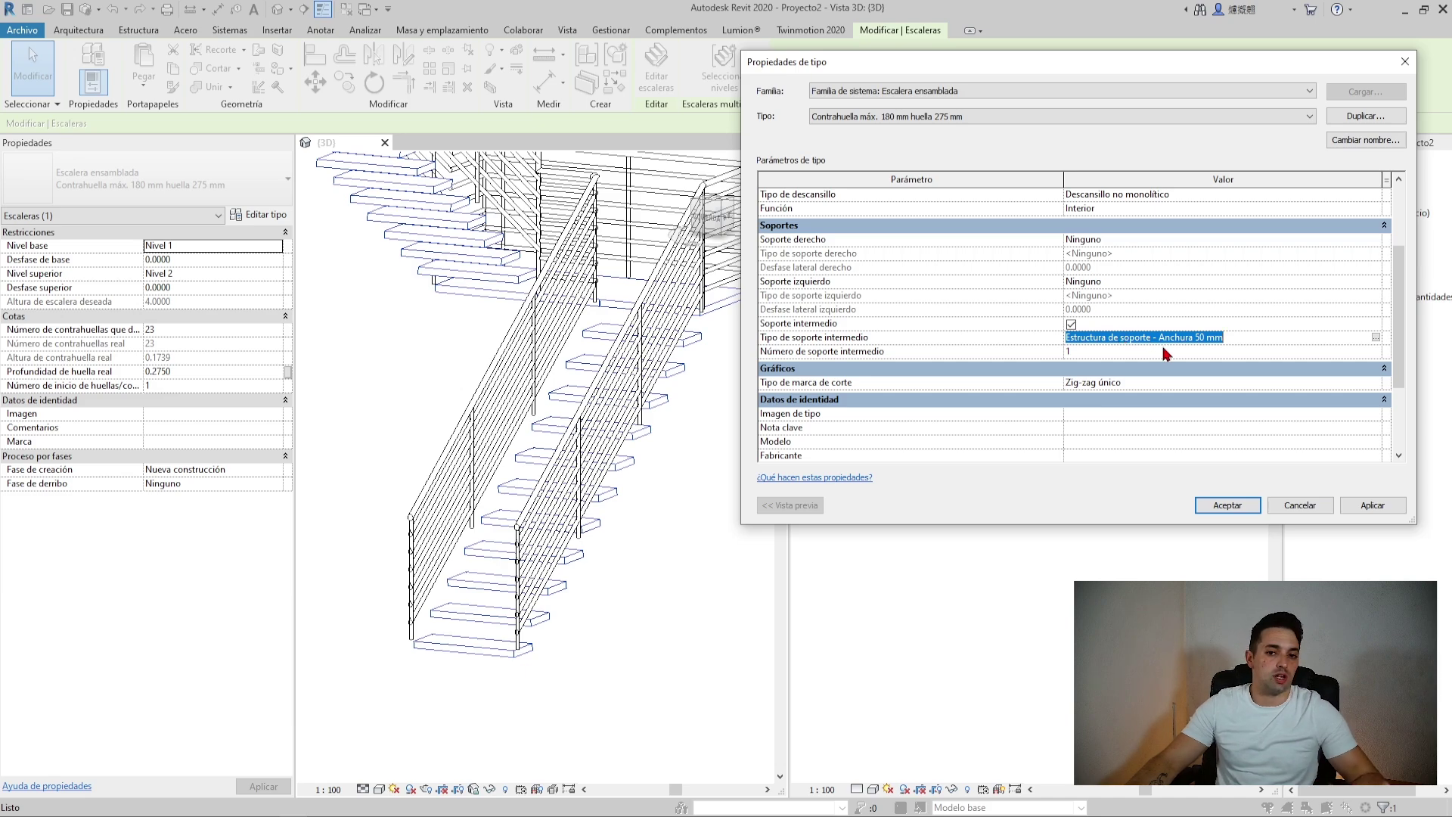
pyautogui.click(1376, 337)
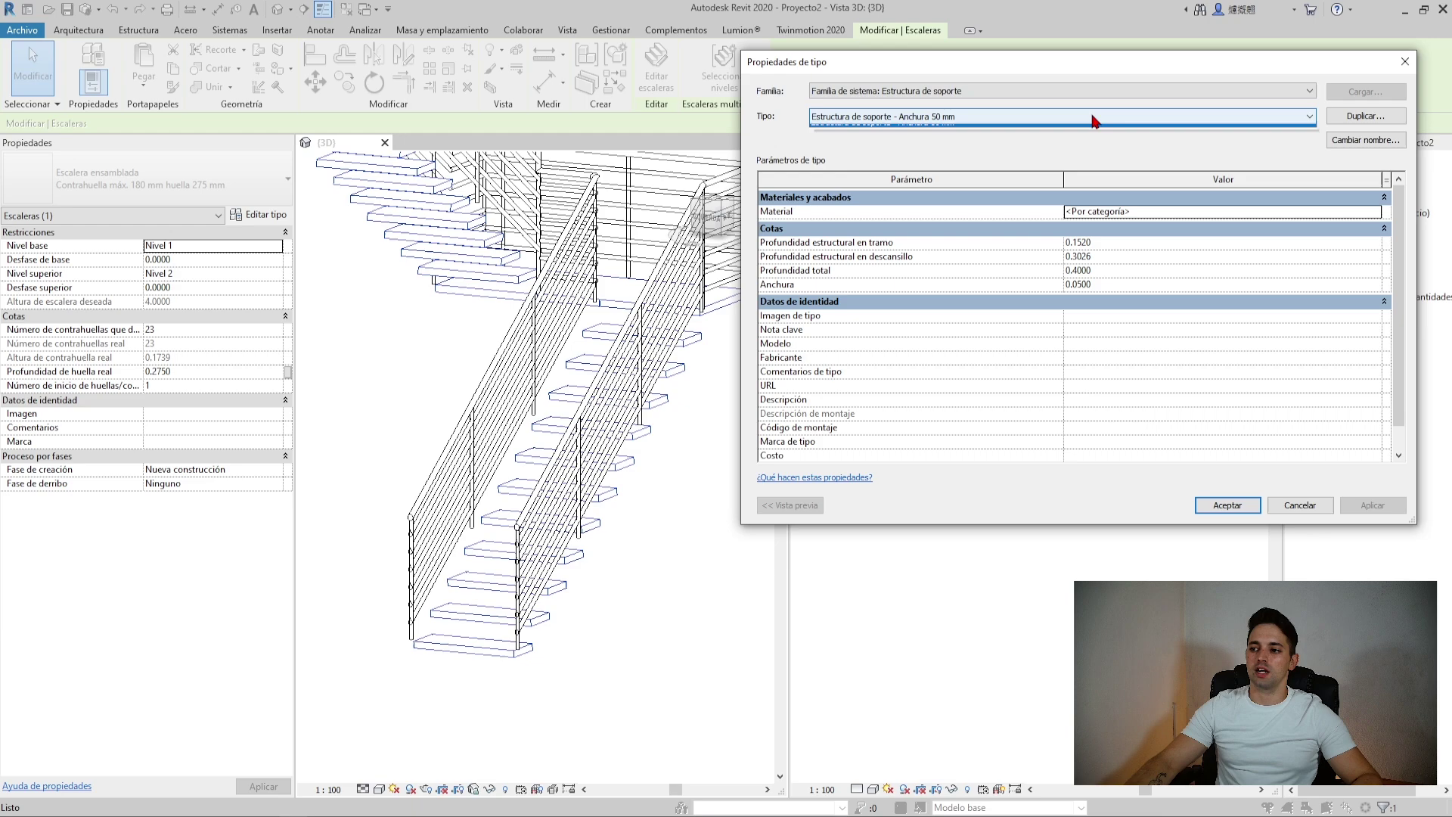
pyautogui.click(1092, 117)
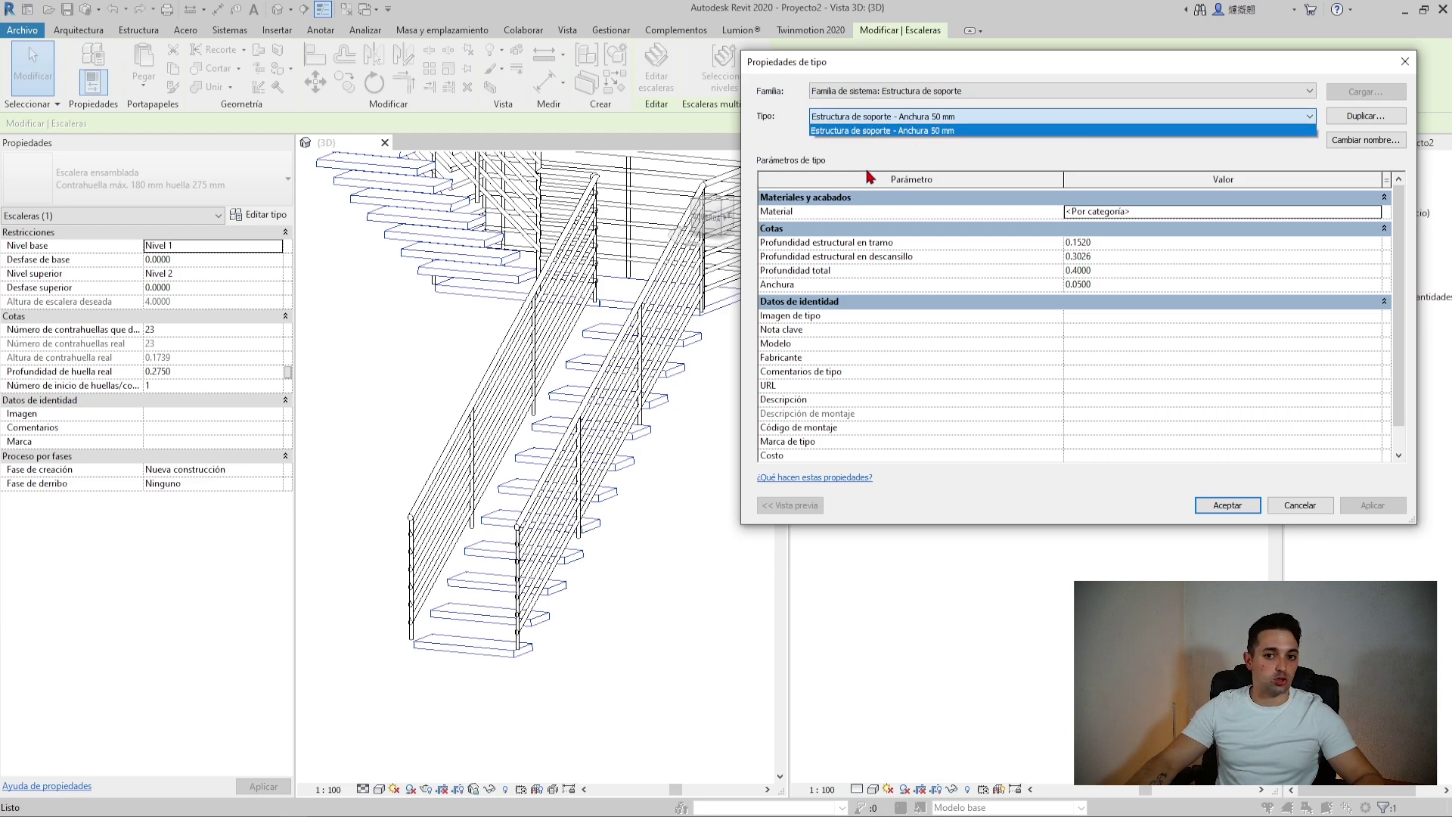
pyautogui.click(966, 128)
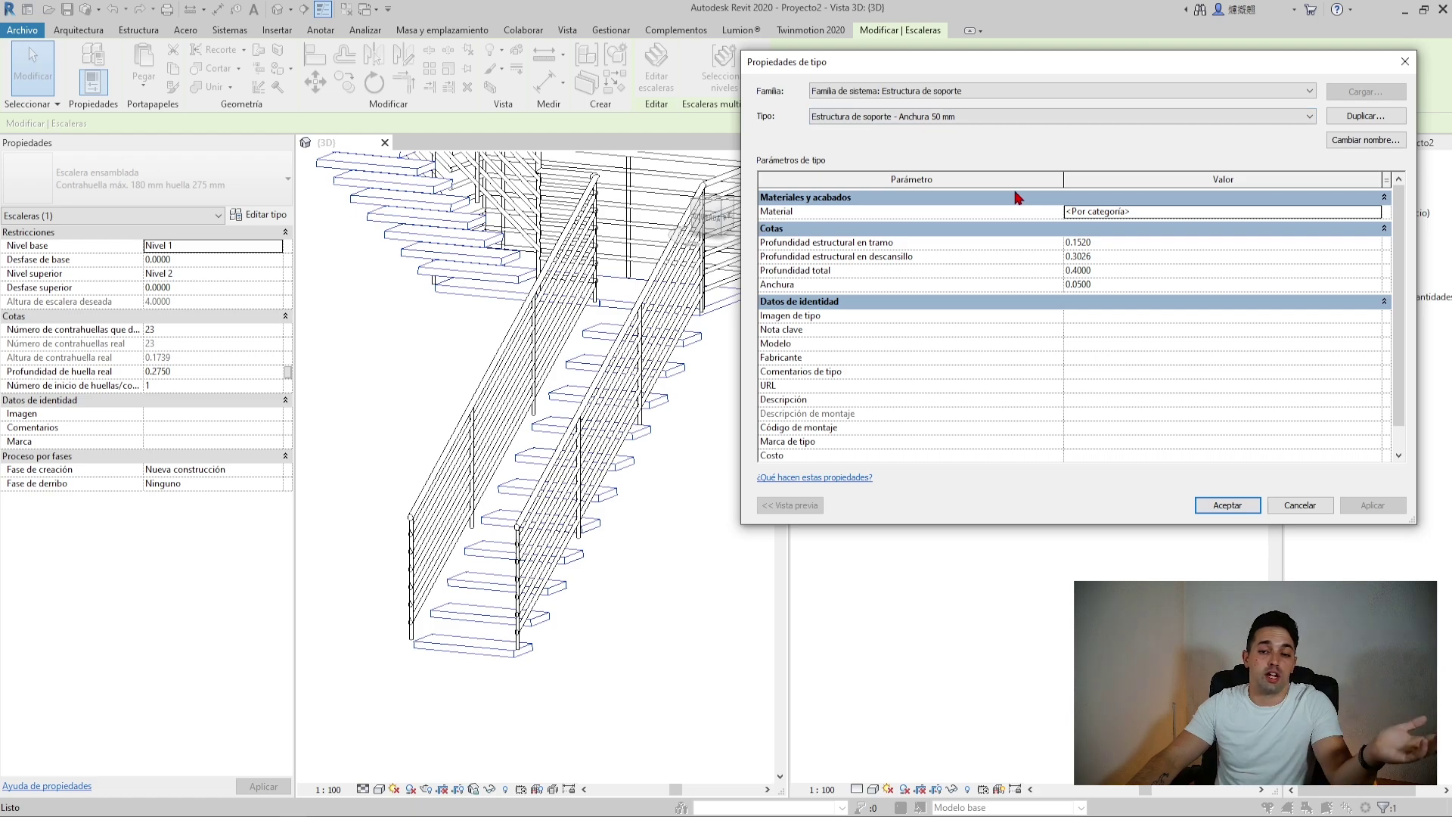
pyautogui.click(1227, 506)
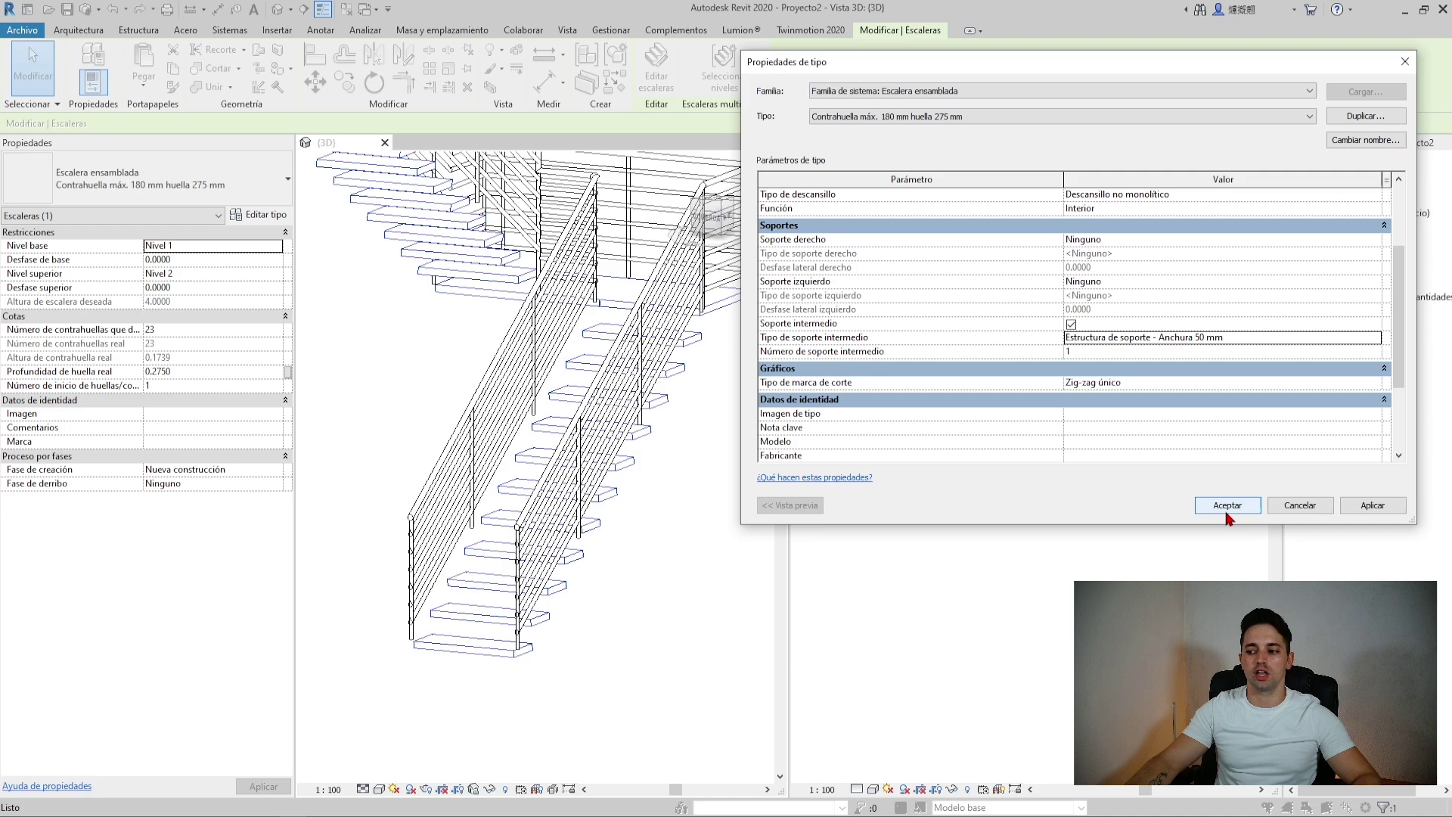
pyautogui.click(1373, 509)
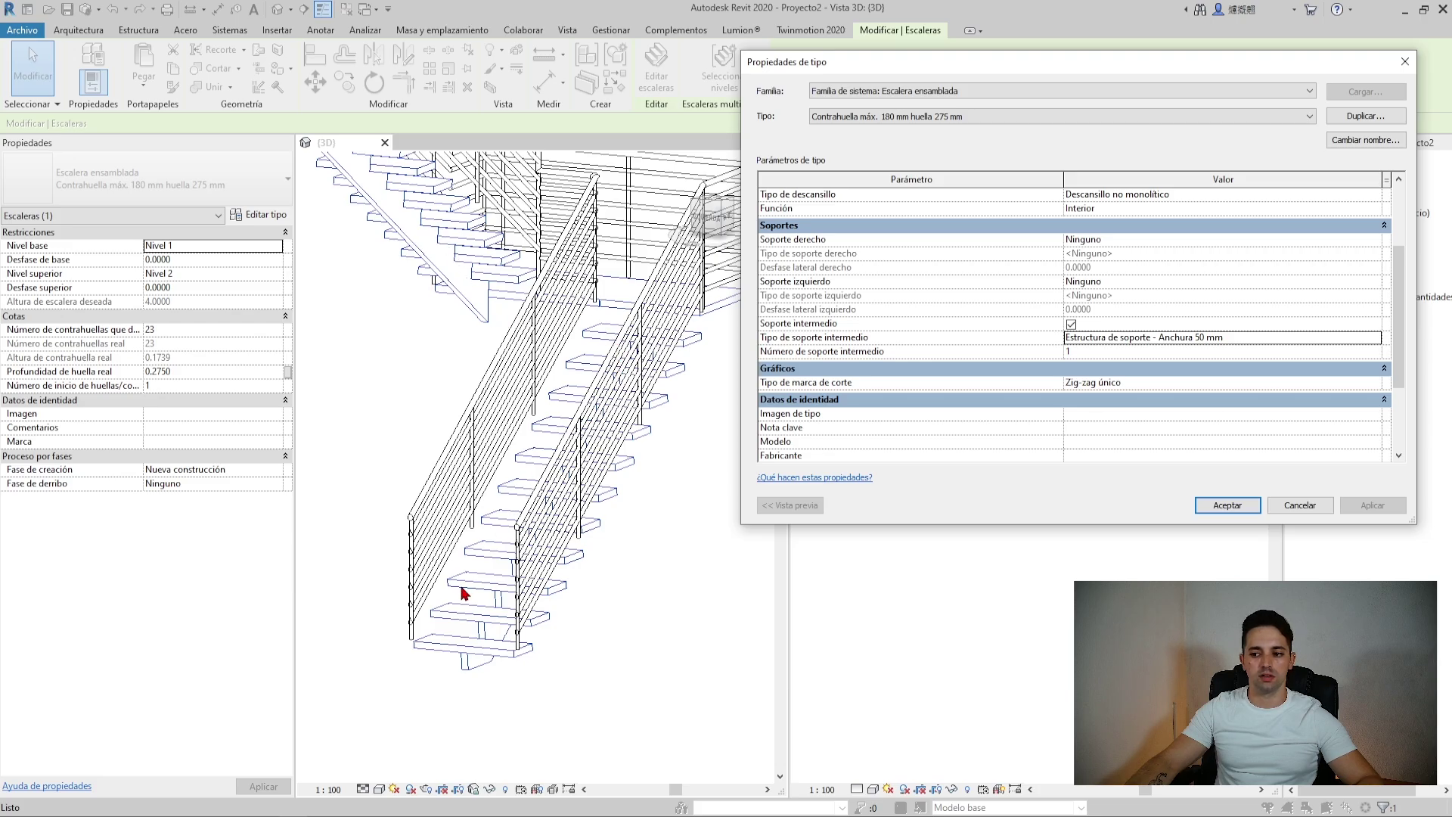
# Cancel the type settings, orbit around the stair, and reselect the whole stair
pyautogui.click(1226, 505)
pyautogui.moveTo(729, 472)
pyautogui.keyDown('shift'); pyautogui.mouseDown(button='middle')
pyautogui.moveTo(690, 483)
pyautogui.moveTo(653, 584)
pyautogui.moveTo(376, 525)
pyautogui.moveTo(680, 469)
pyautogui.mouseUp(button='middle'); pyautogui.keyUp('shift')
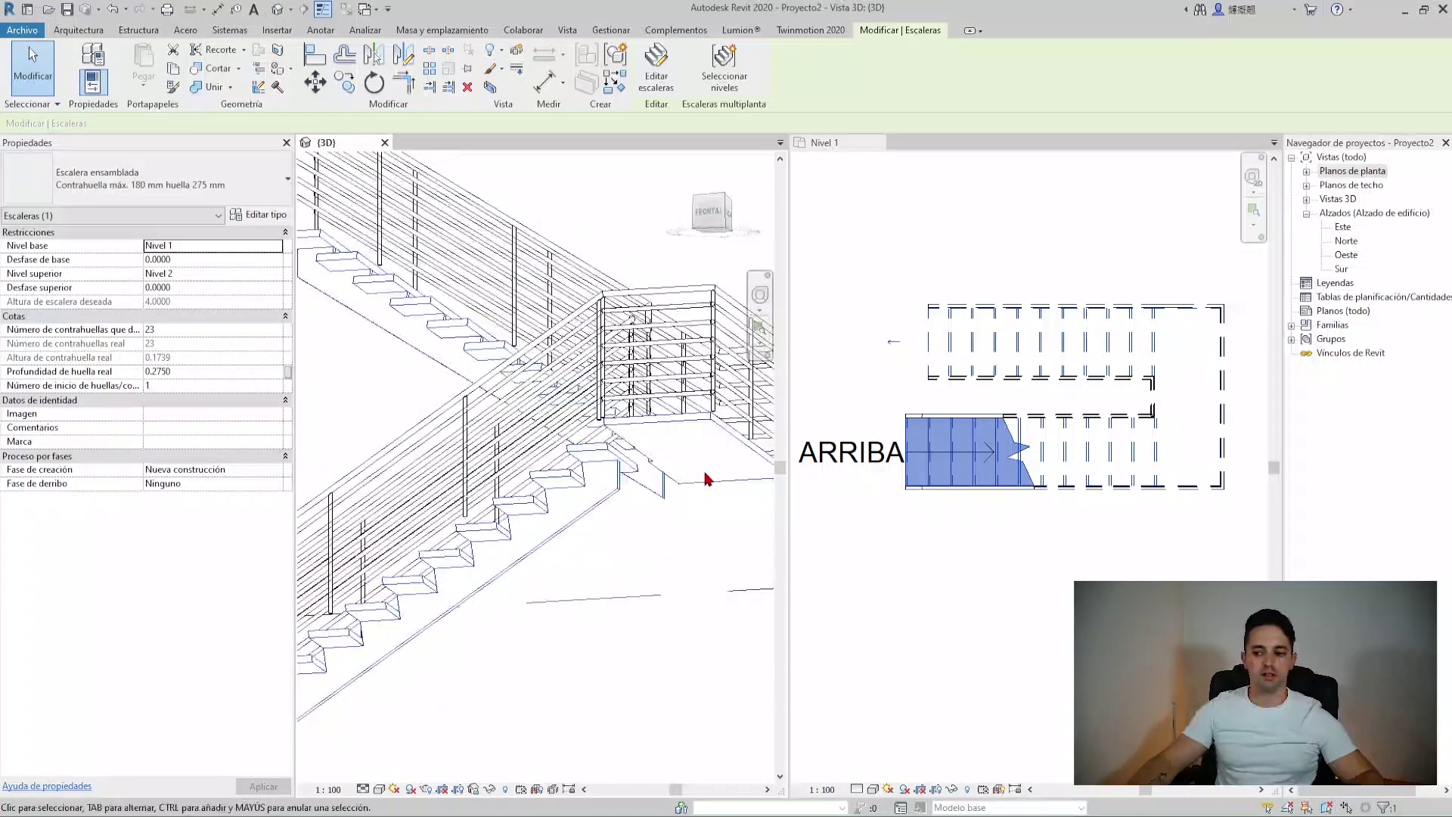
pyautogui.click(667, 426)
pyautogui.press('Escape')
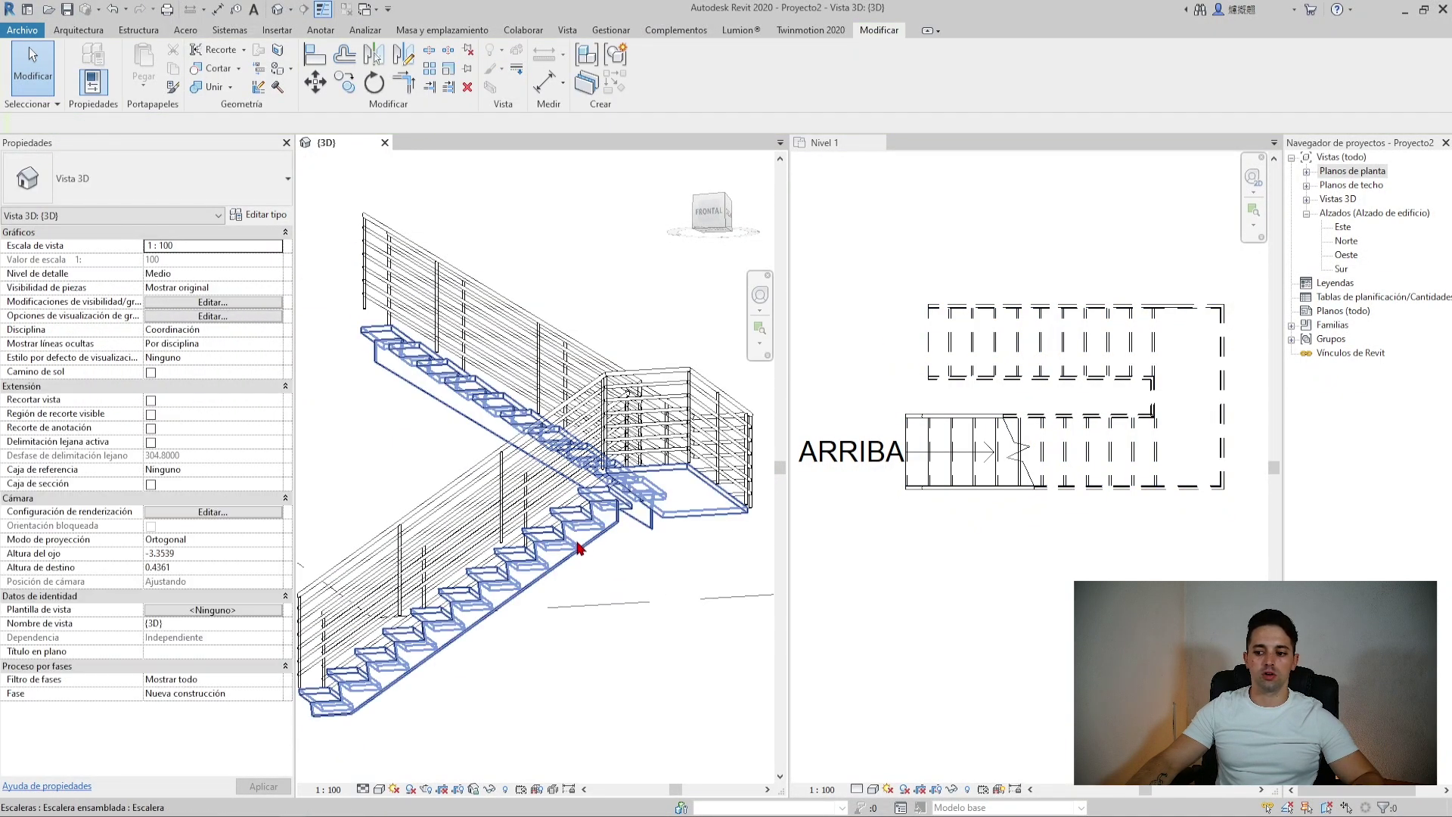
pyautogui.click(578, 548)
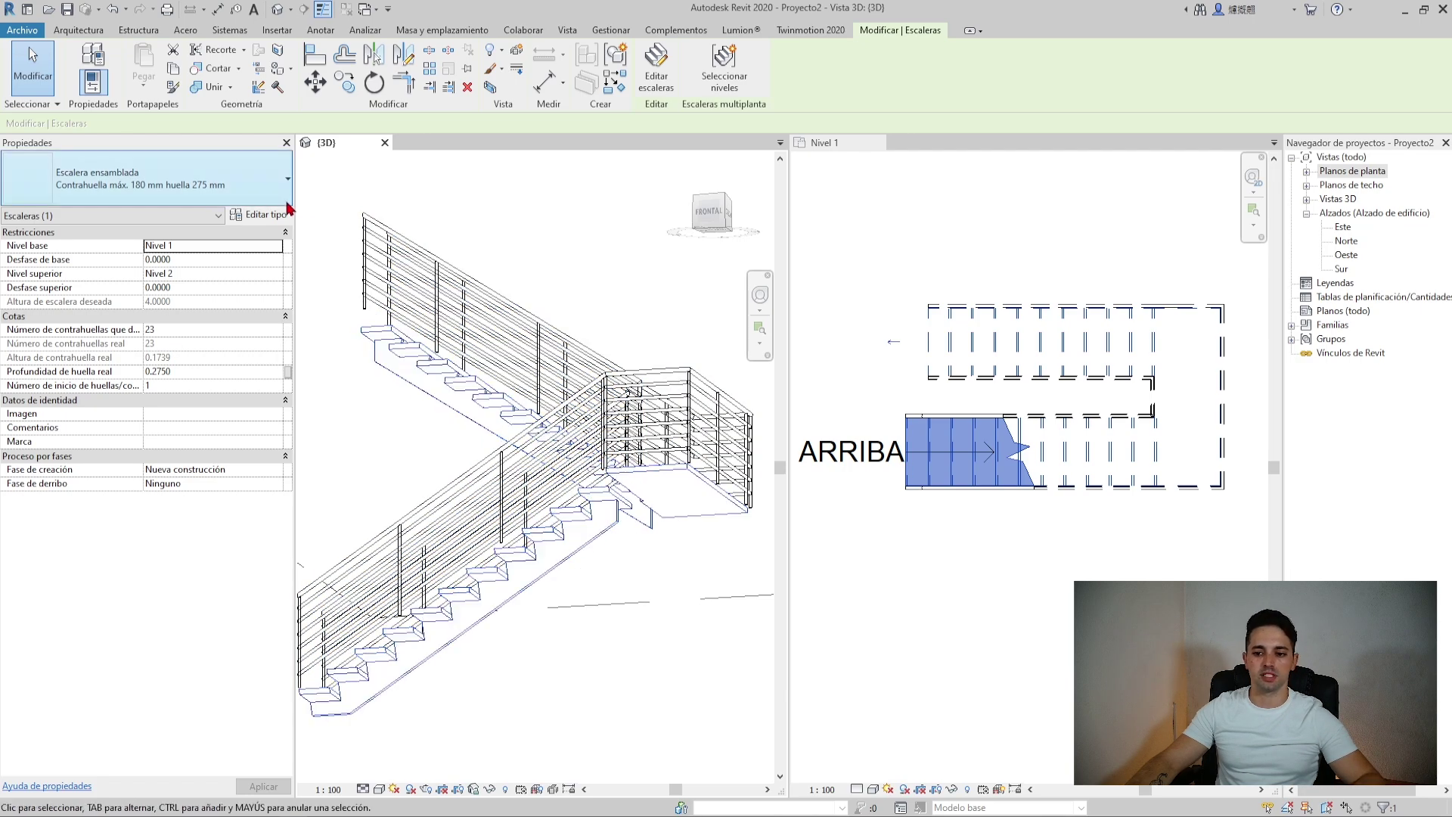
# Set Zanca (cerrada) stringers on right and left, drop the middle support, and dismiss the warning
pyautogui.click(261, 215)
pyautogui.click(1375, 344)
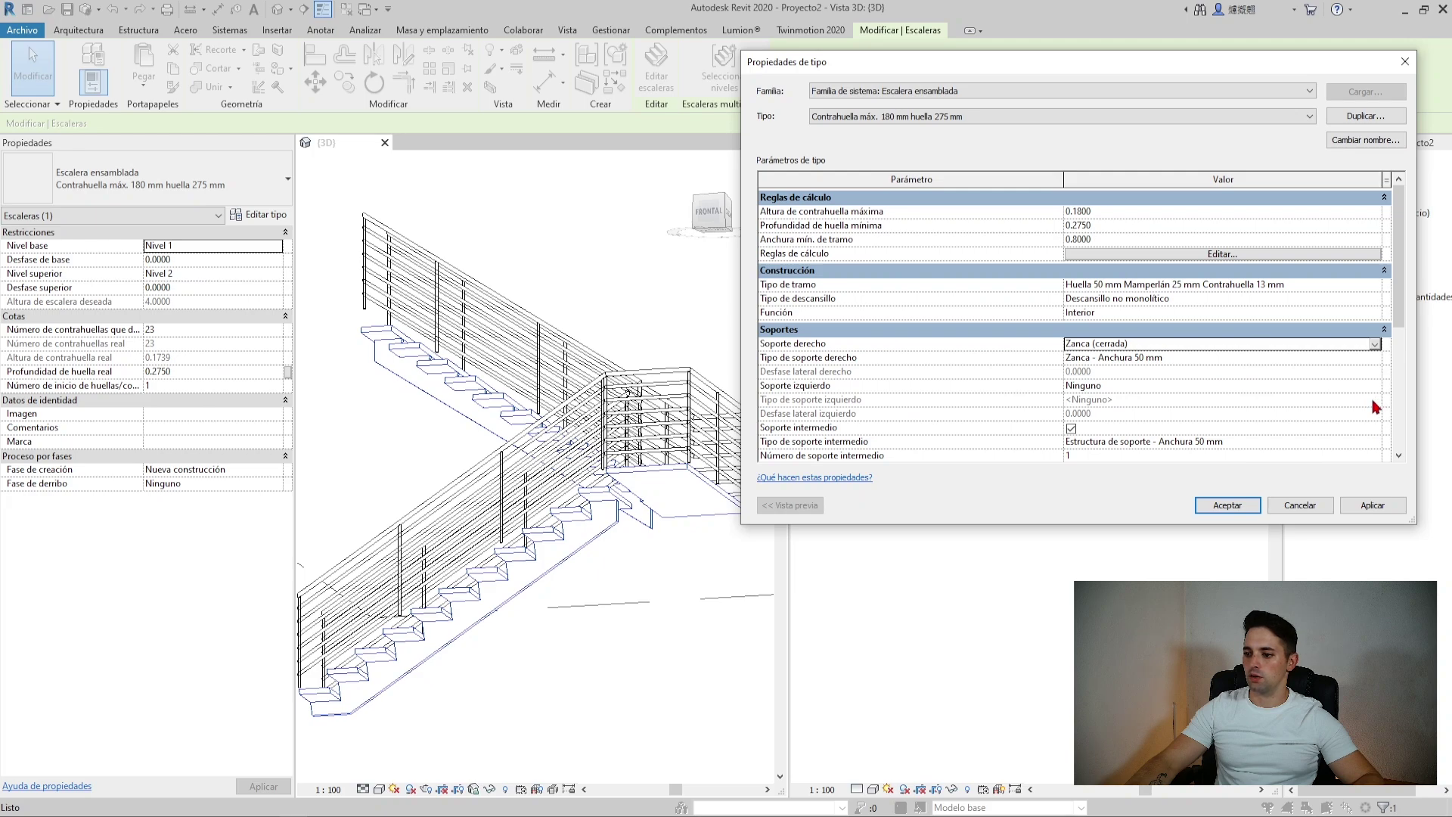
pyautogui.click(1375, 386)
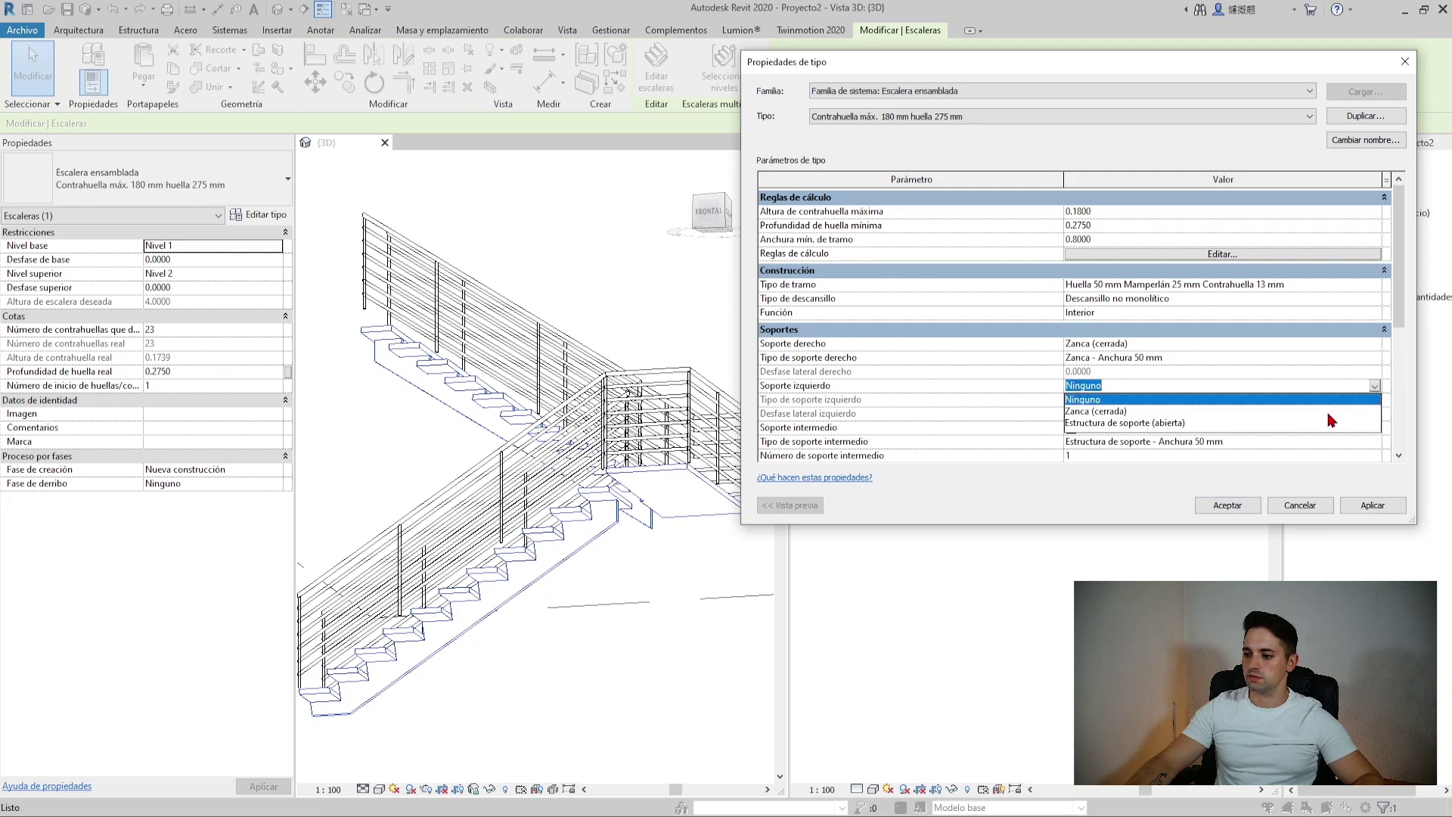
pyautogui.click(1328, 413)
pyautogui.click(1108, 426)
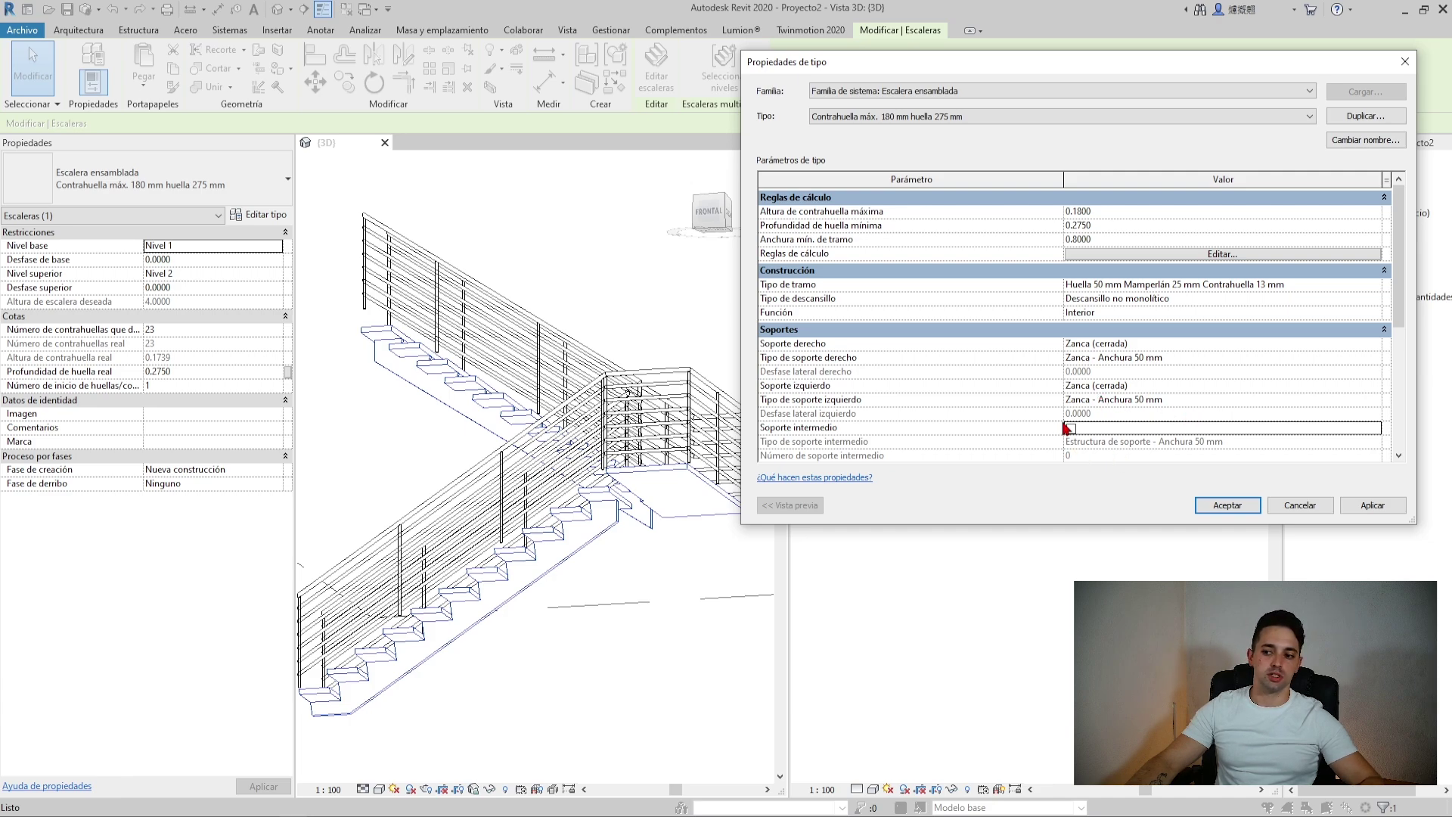
pyautogui.click(1079, 359)
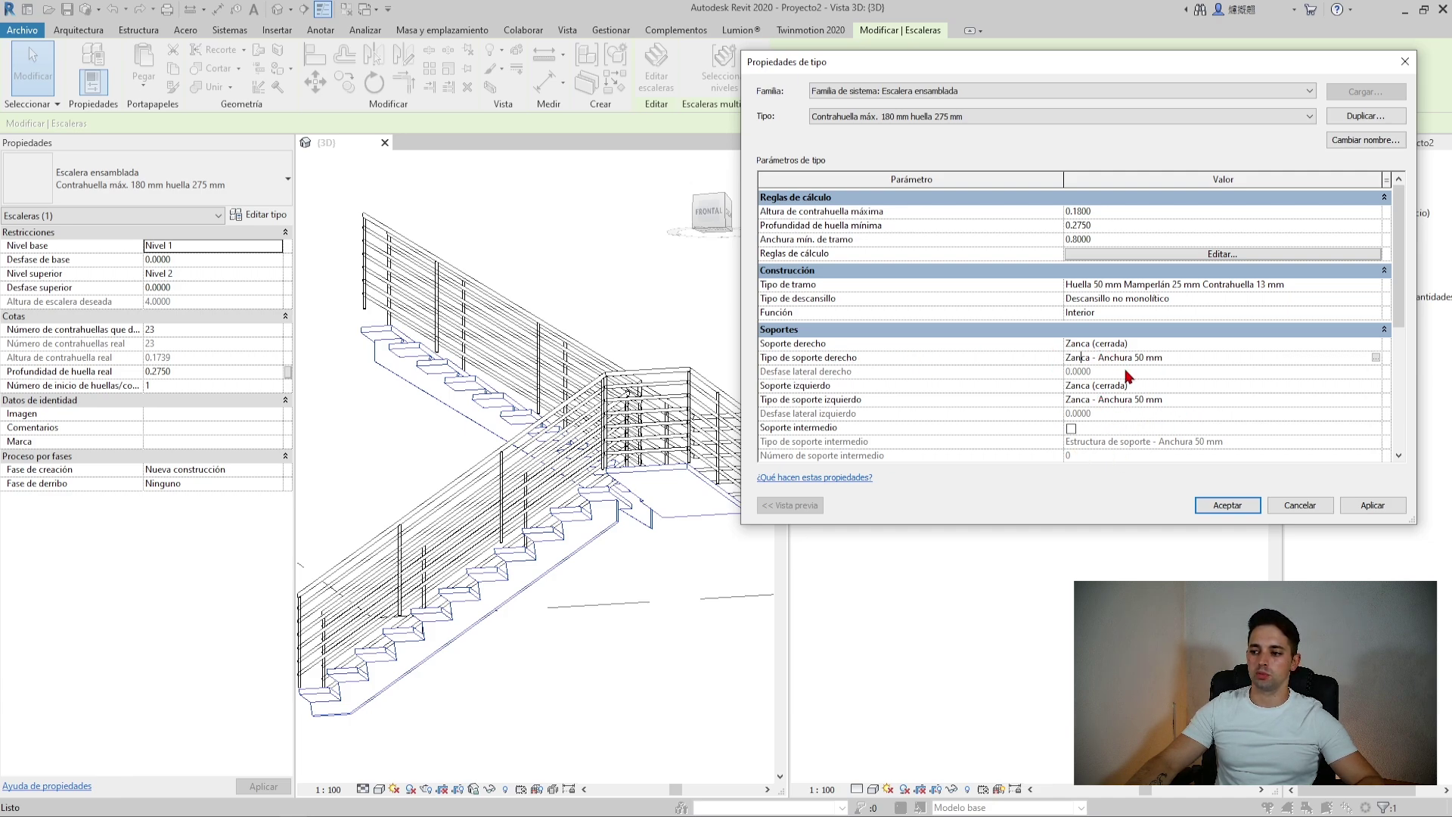
pyautogui.click(1063, 401)
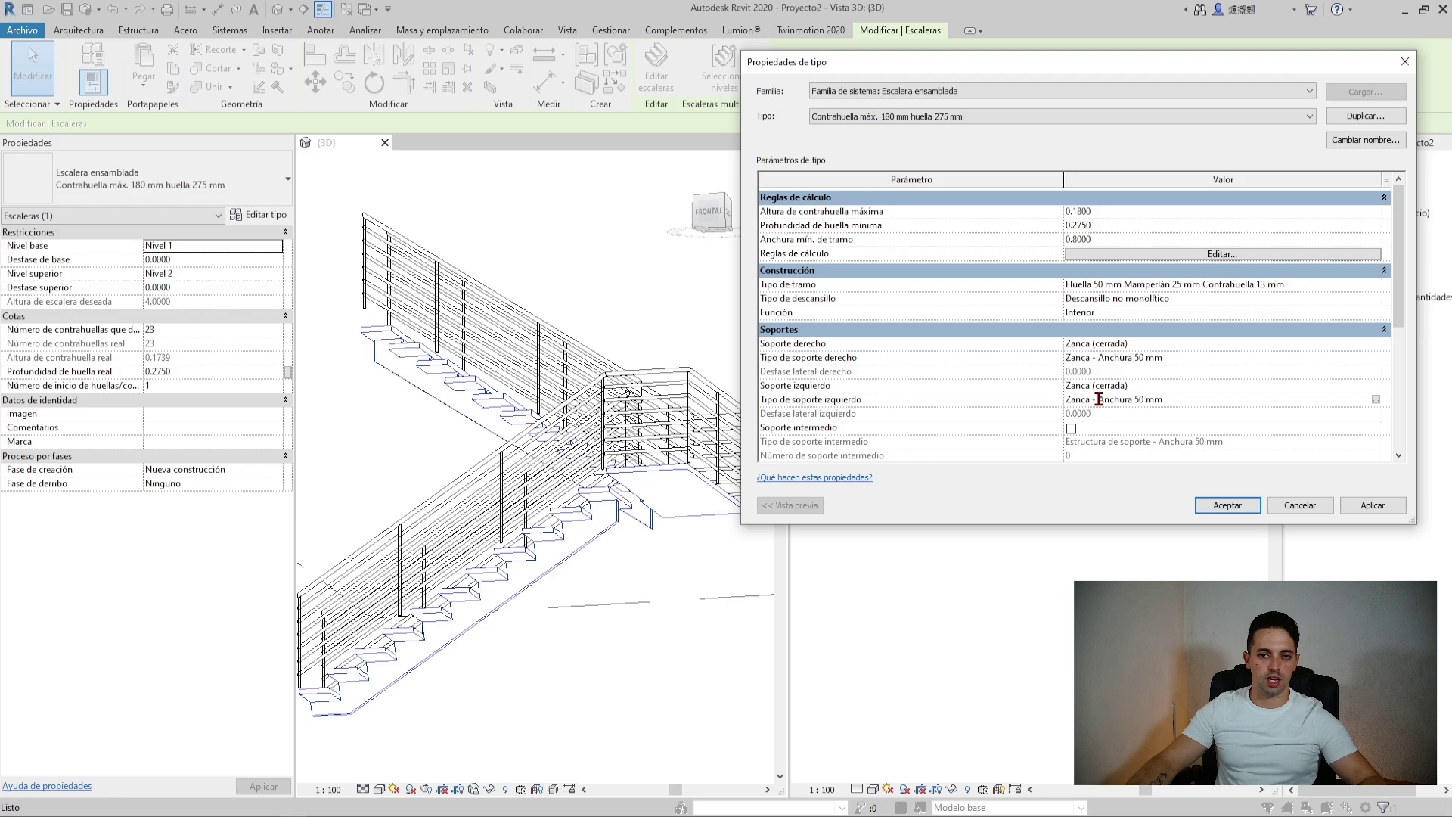
pyautogui.click(1229, 508)
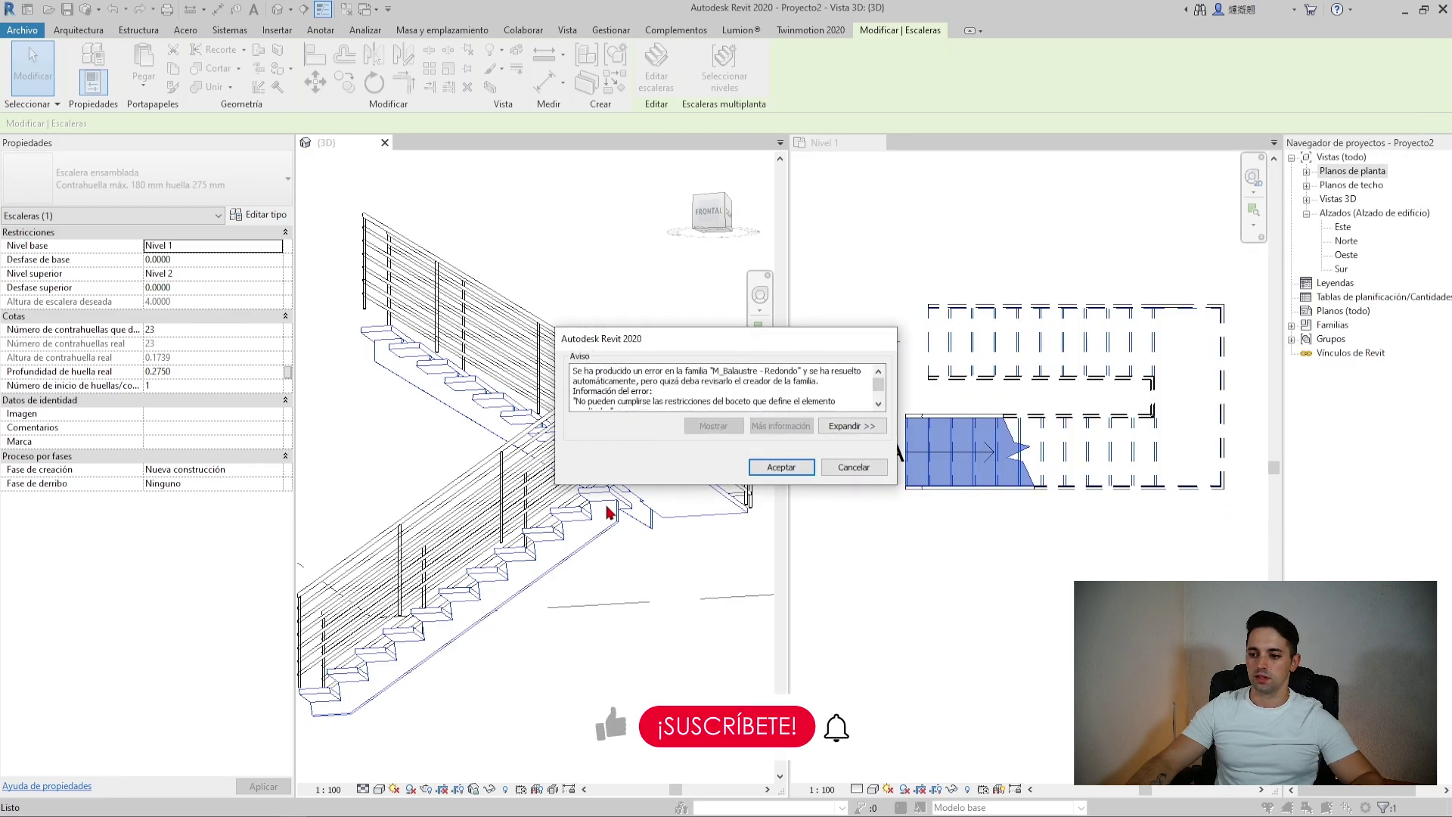
pyautogui.click(779, 481)
# Orbit the 3D stair to view from above, then select the stair in the Level 1 plan
pyautogui.keyDown('shift'); pyautogui.moveTo(714, 492); pyautogui.dragTo(639, 561, button='middle'); pyautogui.keyUp('shift')
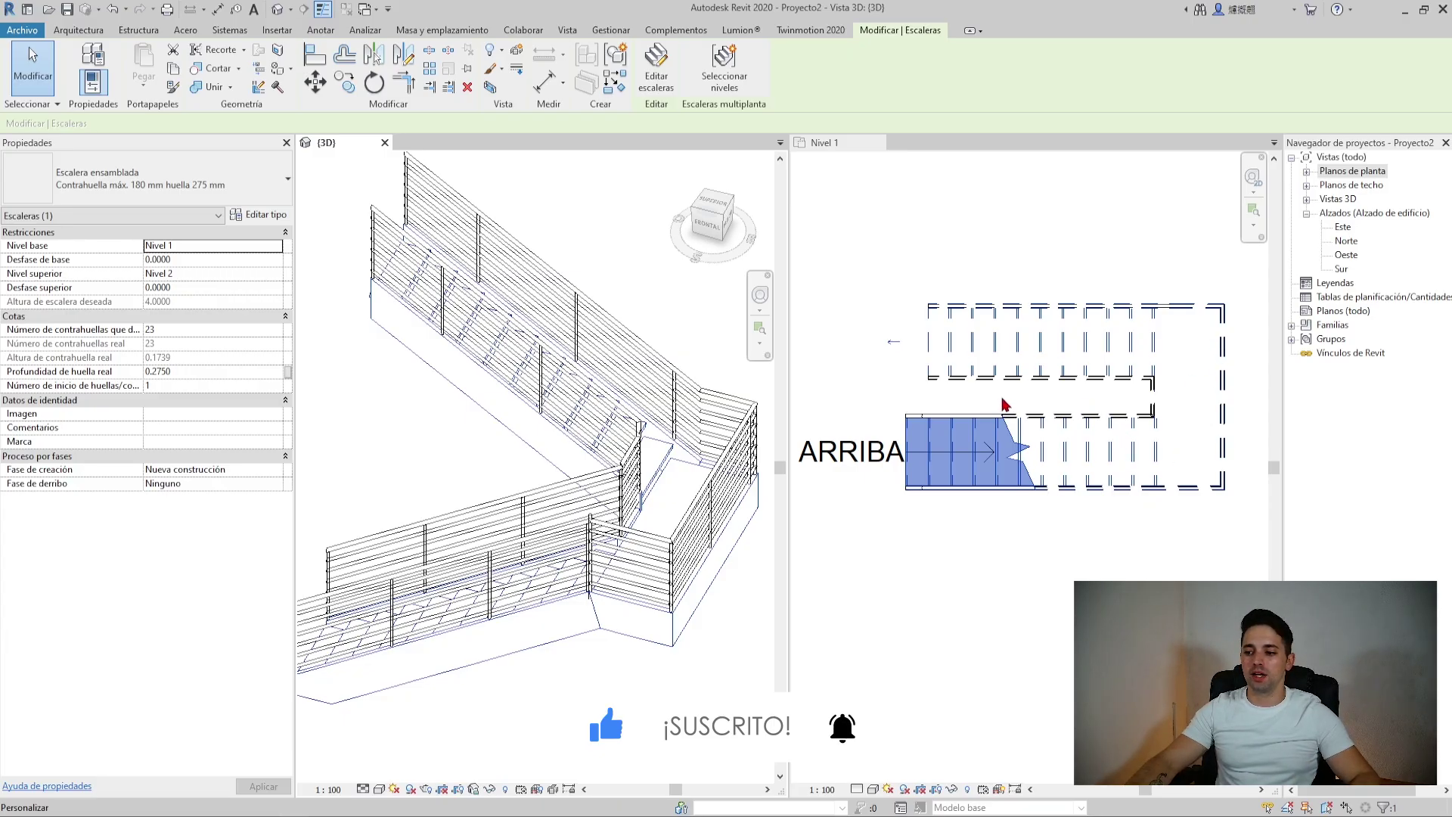
pyautogui.click(1073, 552)
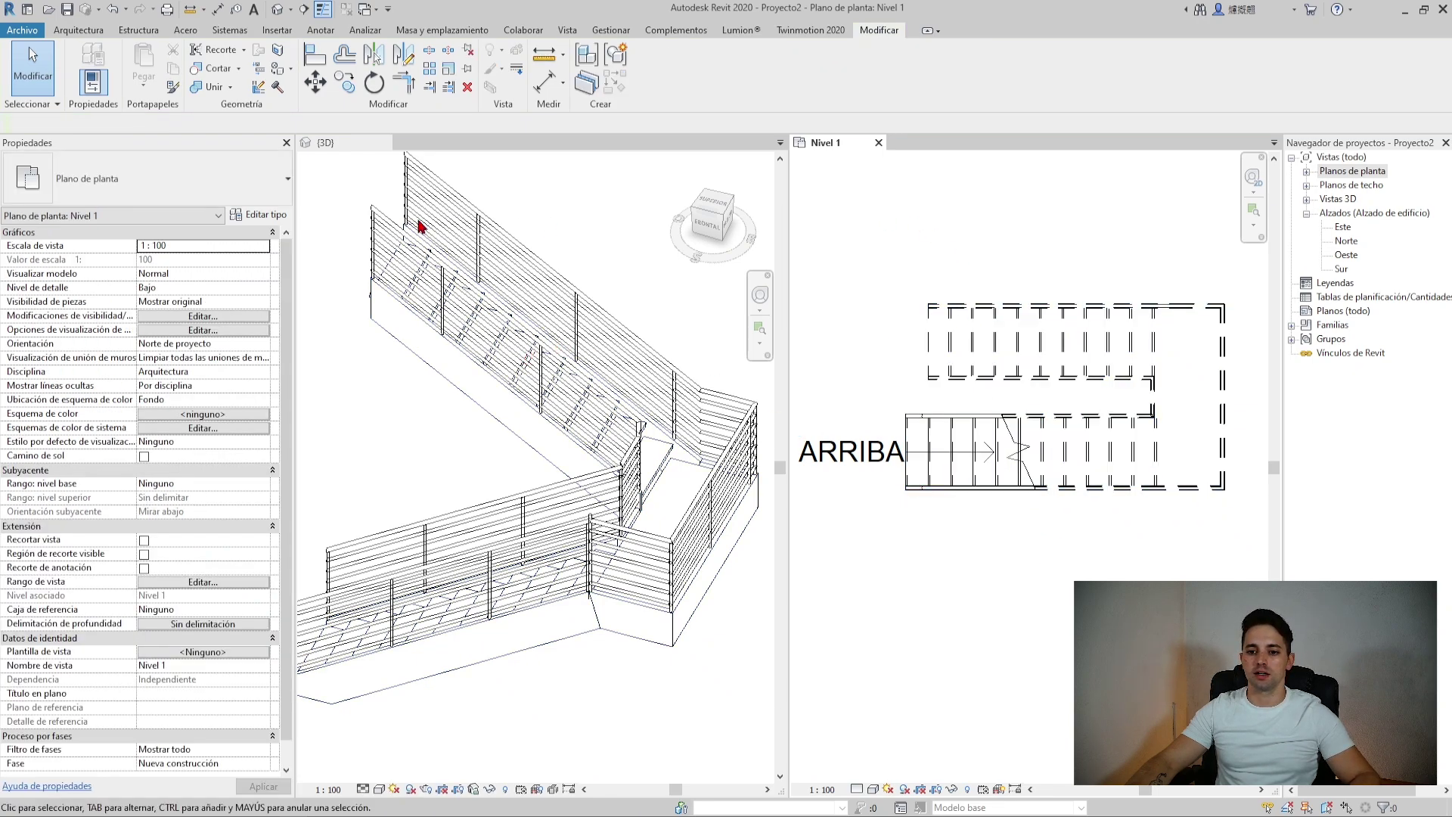
pyautogui.click(467, 298)
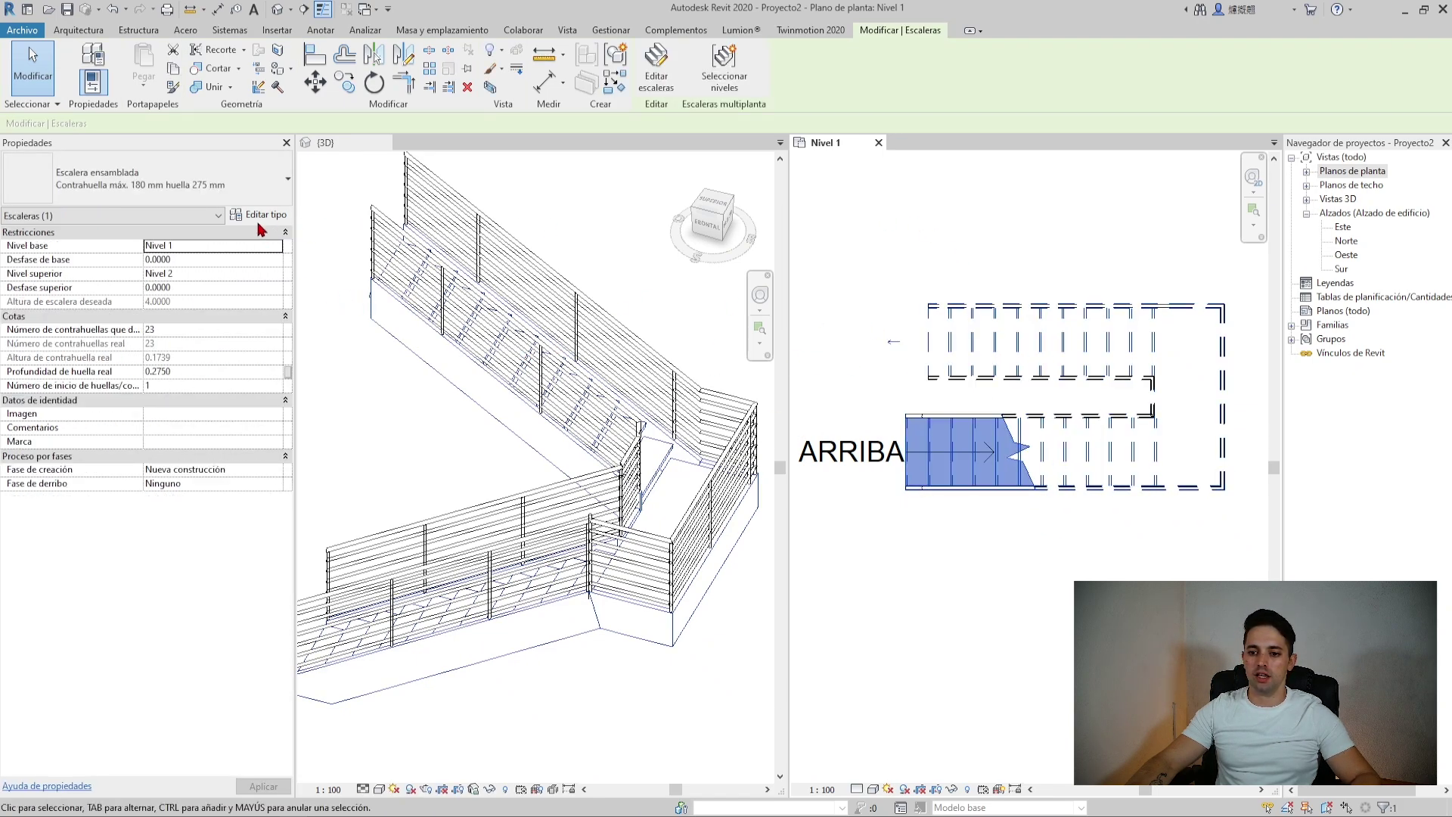
# Switch the stair's cut mark type to Zig-zag doble
pyautogui.click(259, 215)
pyautogui.moveTo(1126, 72); pyautogui.dragTo(473, 114)
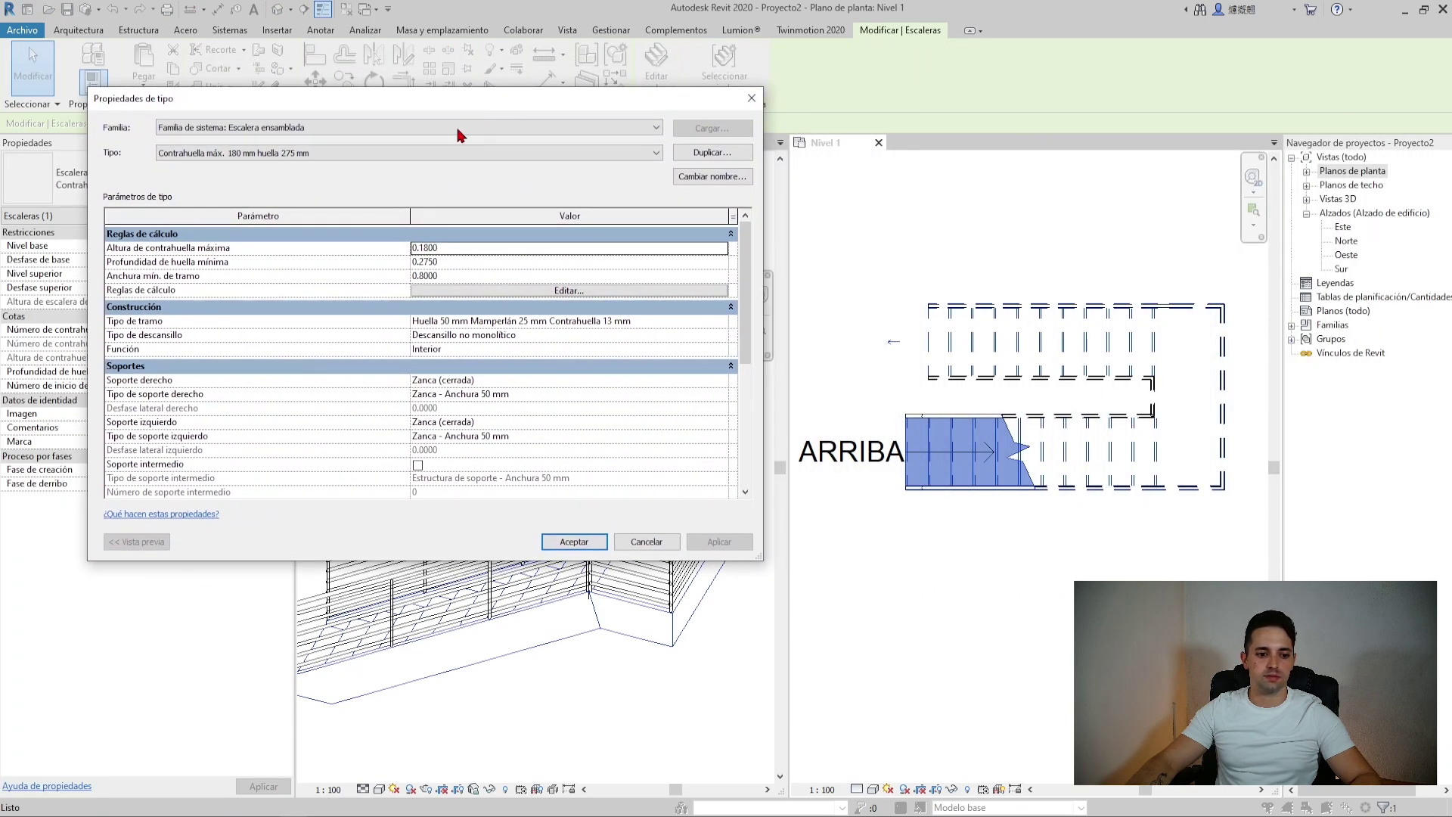
pyautogui.scroll(-5, 527, 418)
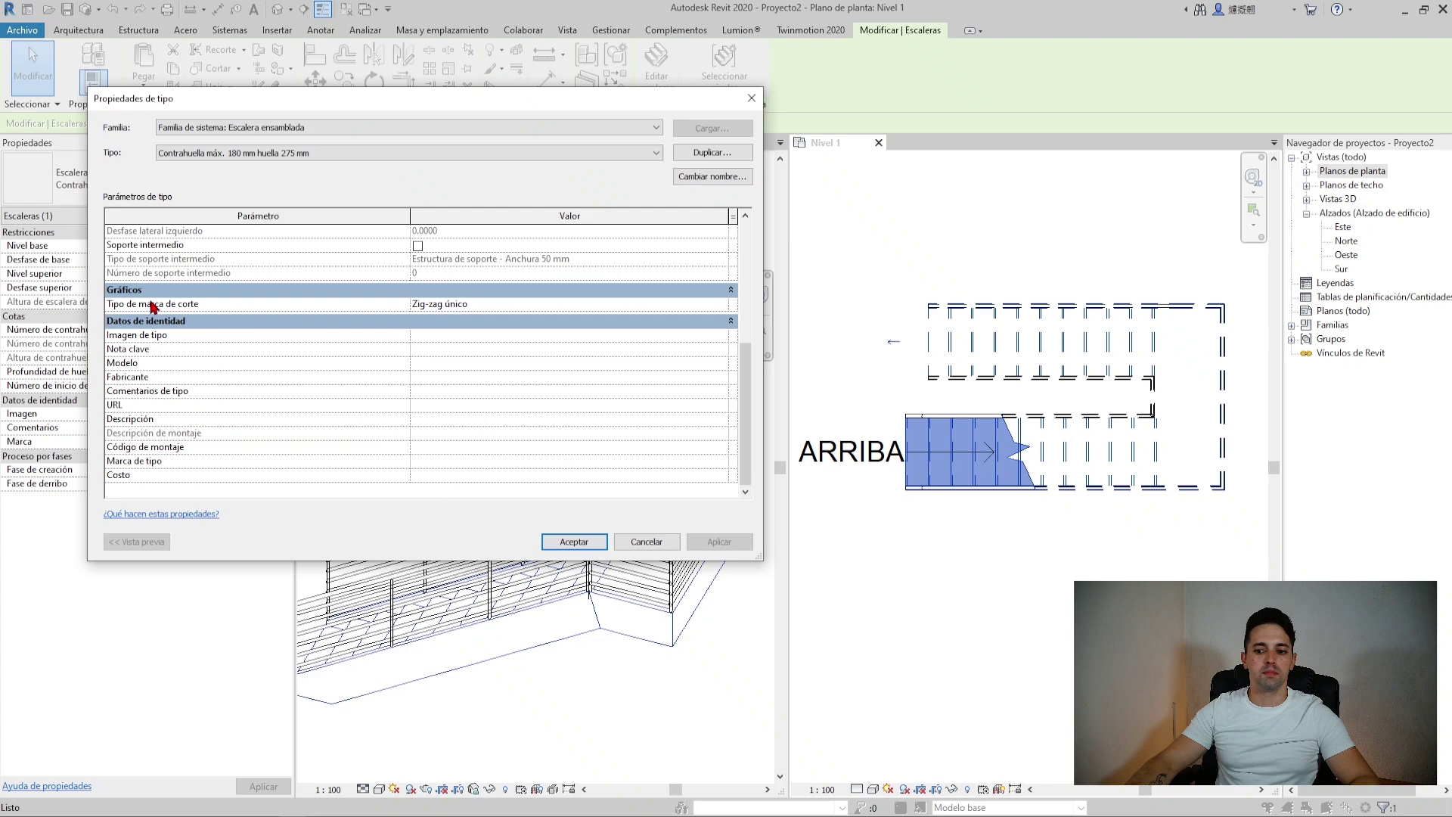
pyautogui.scroll(1, 658, 306)
pyautogui.click(677, 318)
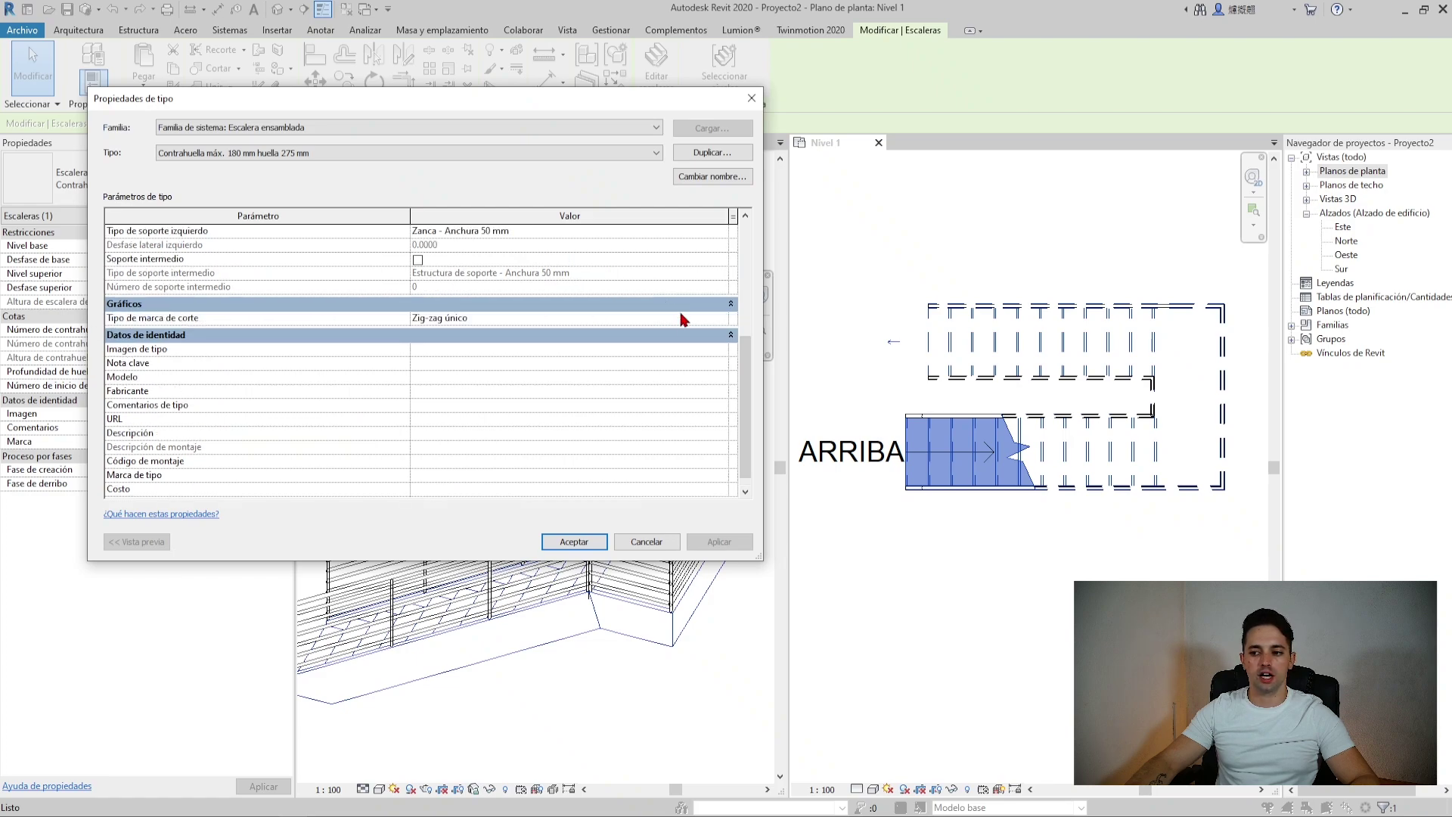
pyautogui.click(722, 319)
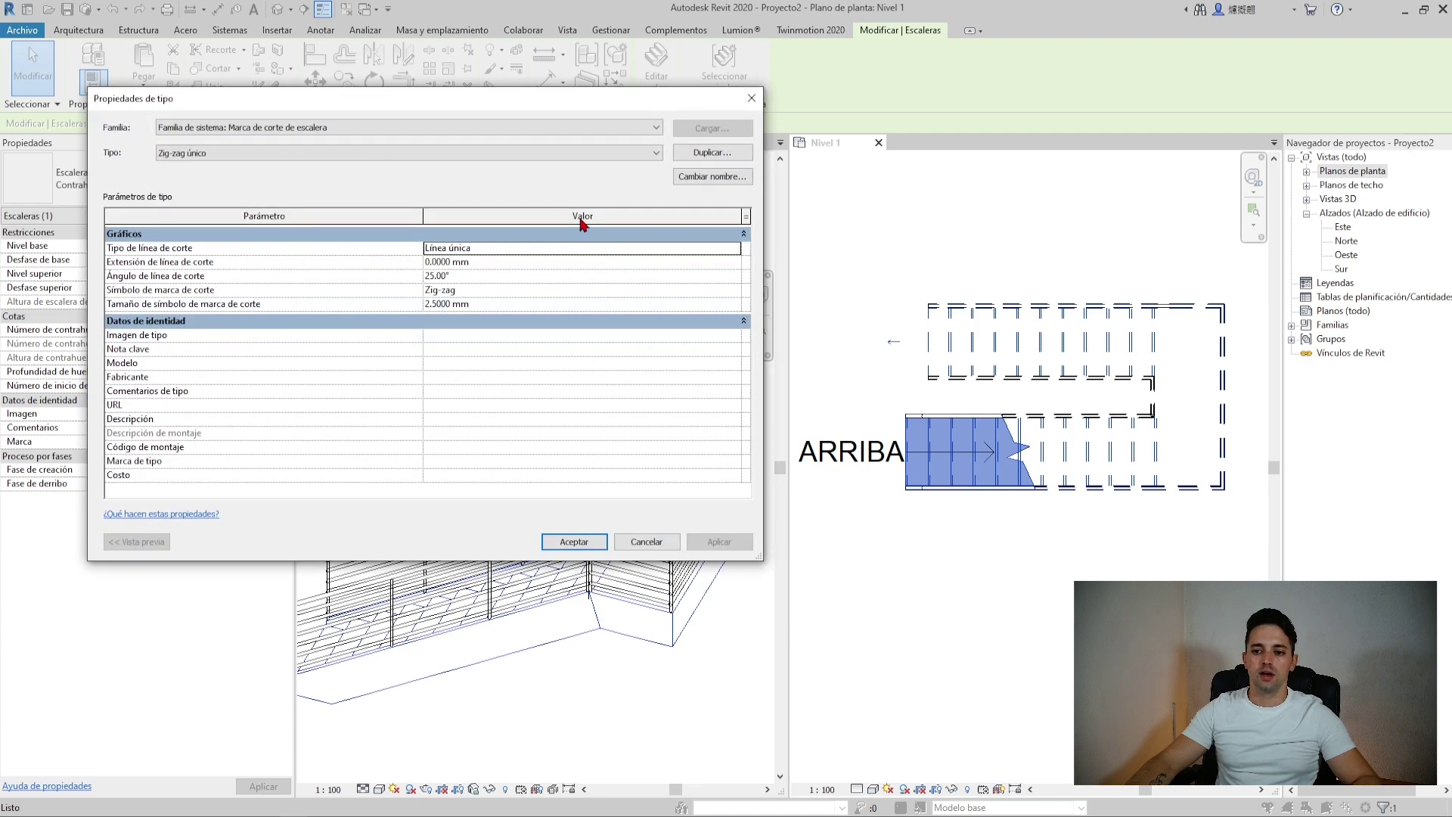
pyautogui.click(531, 153)
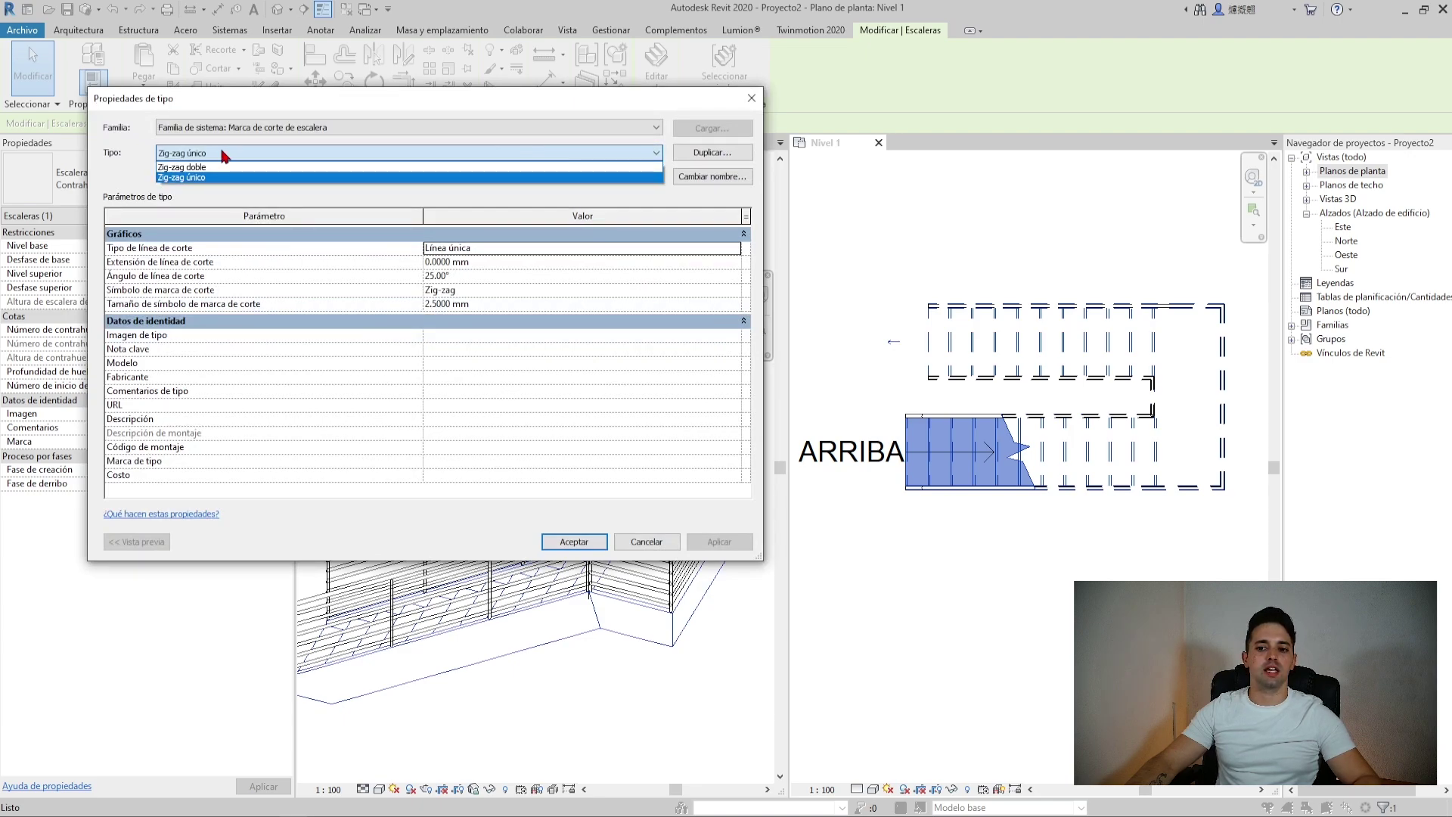
pyautogui.click(187, 167)
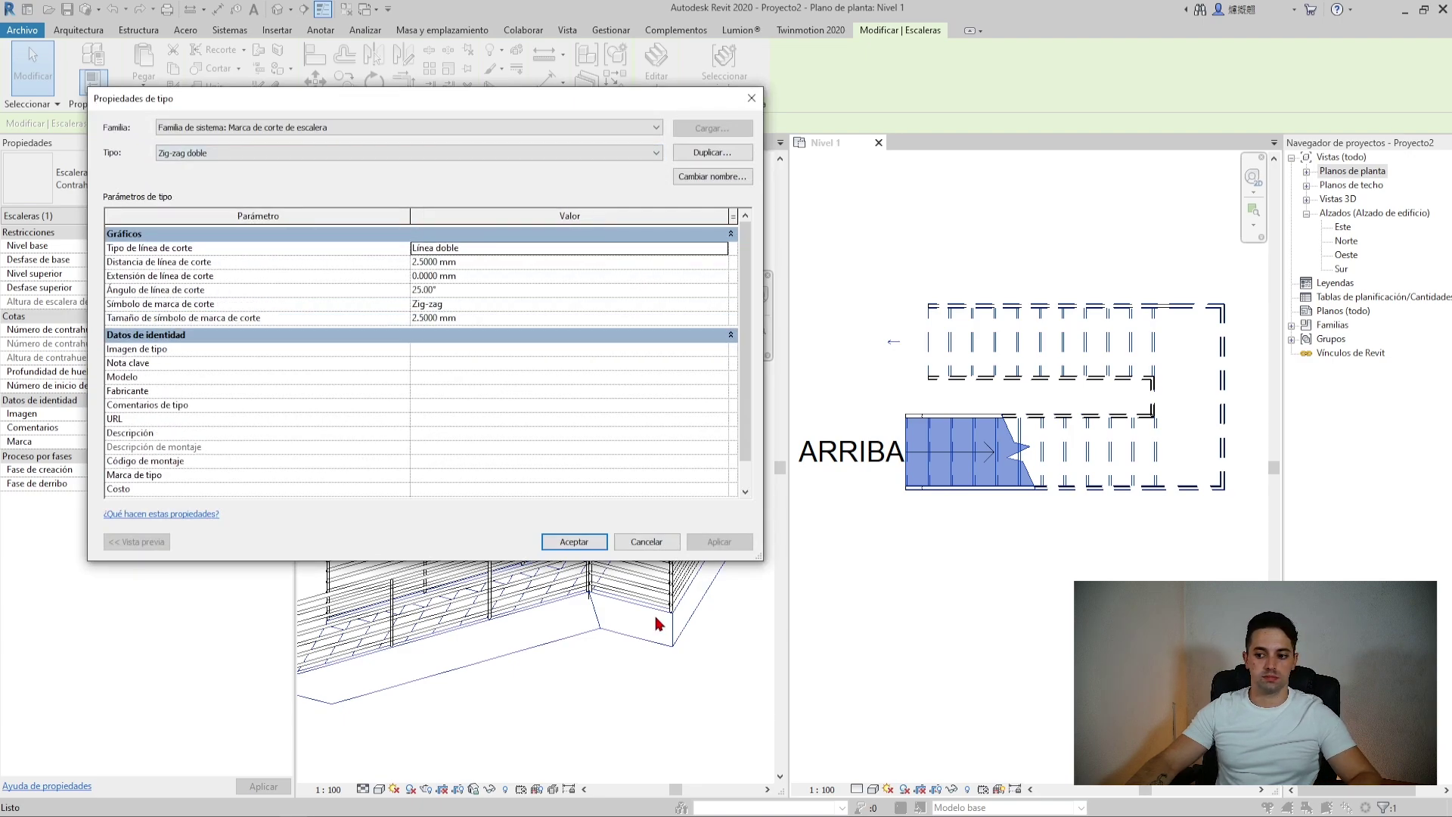
pyautogui.click(604, 546)
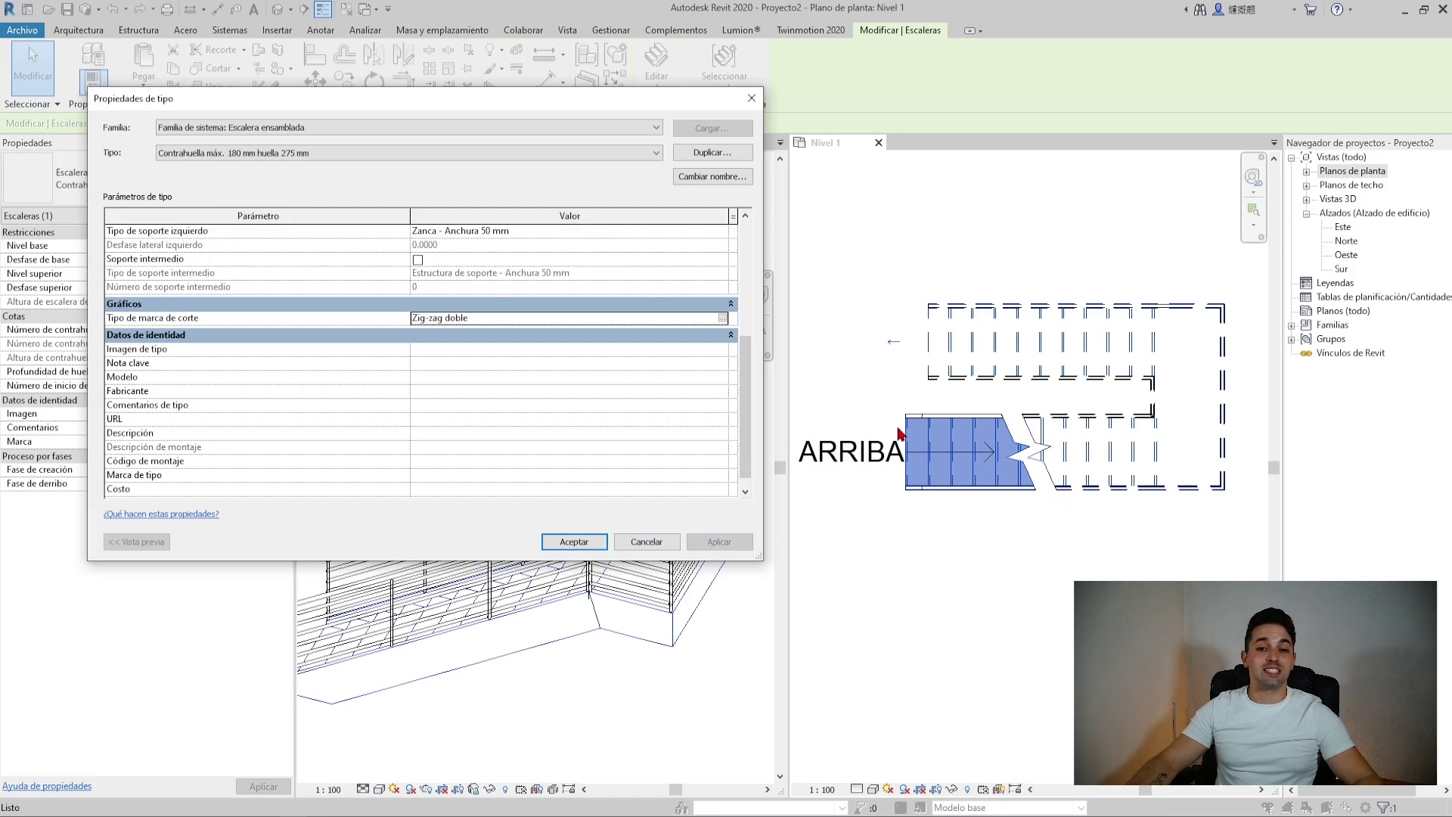
# Duplicate it as 'Marca de corte' with Symbol set to None and a Single Line, then apply
pyautogui.click(723, 318)
pyautogui.click(710, 152)
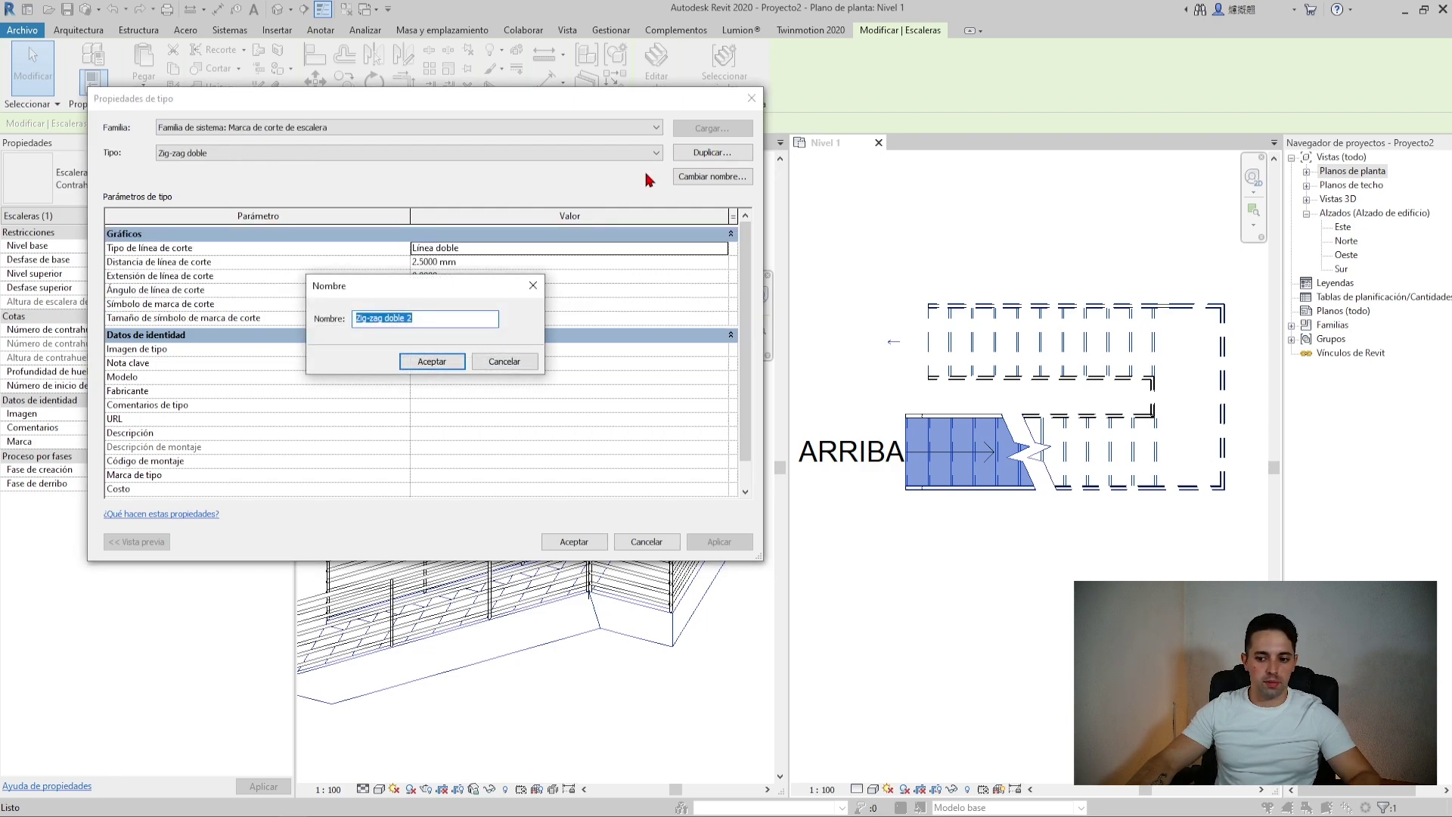
pyautogui.write('Marca de corte')
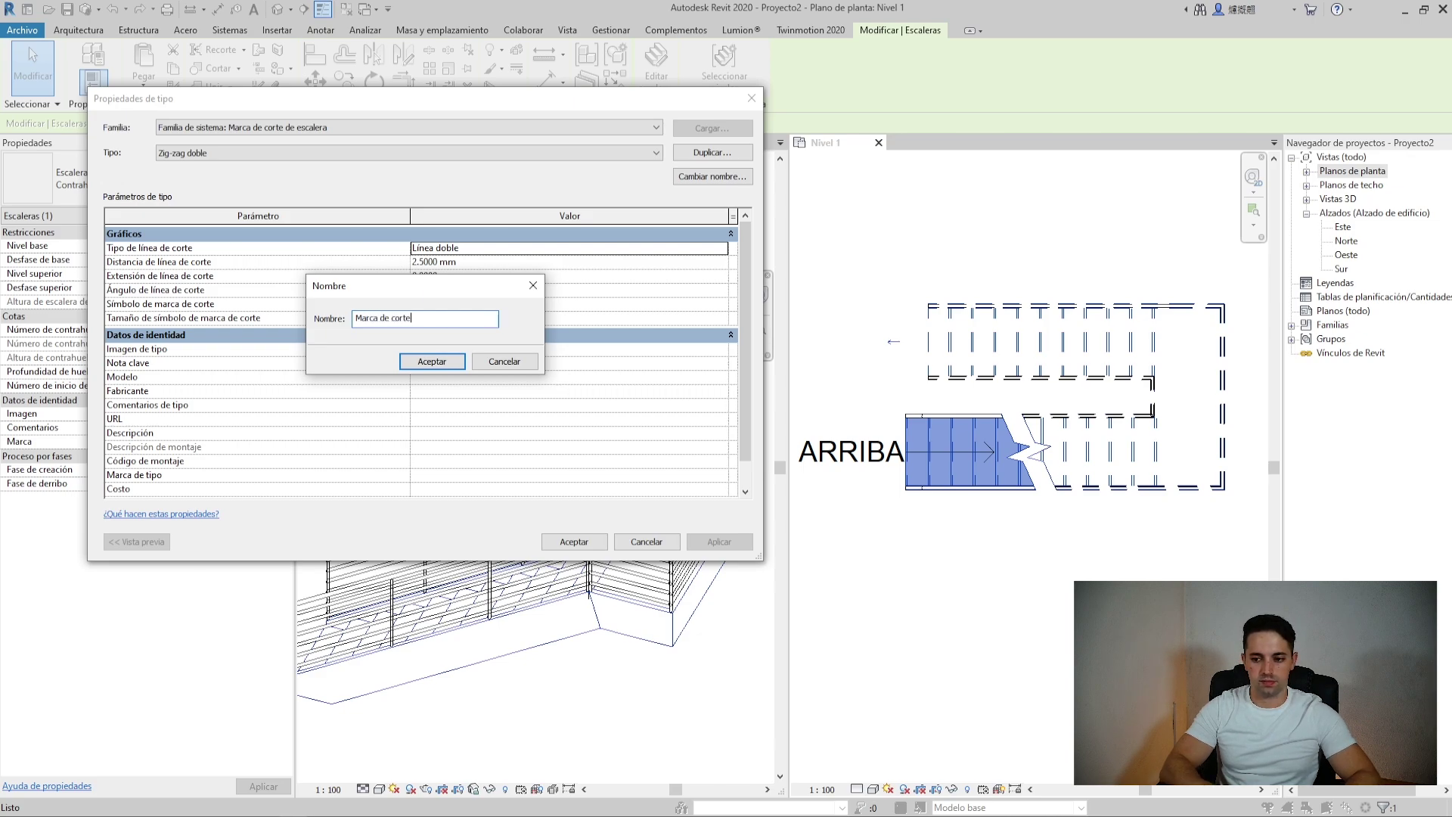
pyautogui.press('Return')
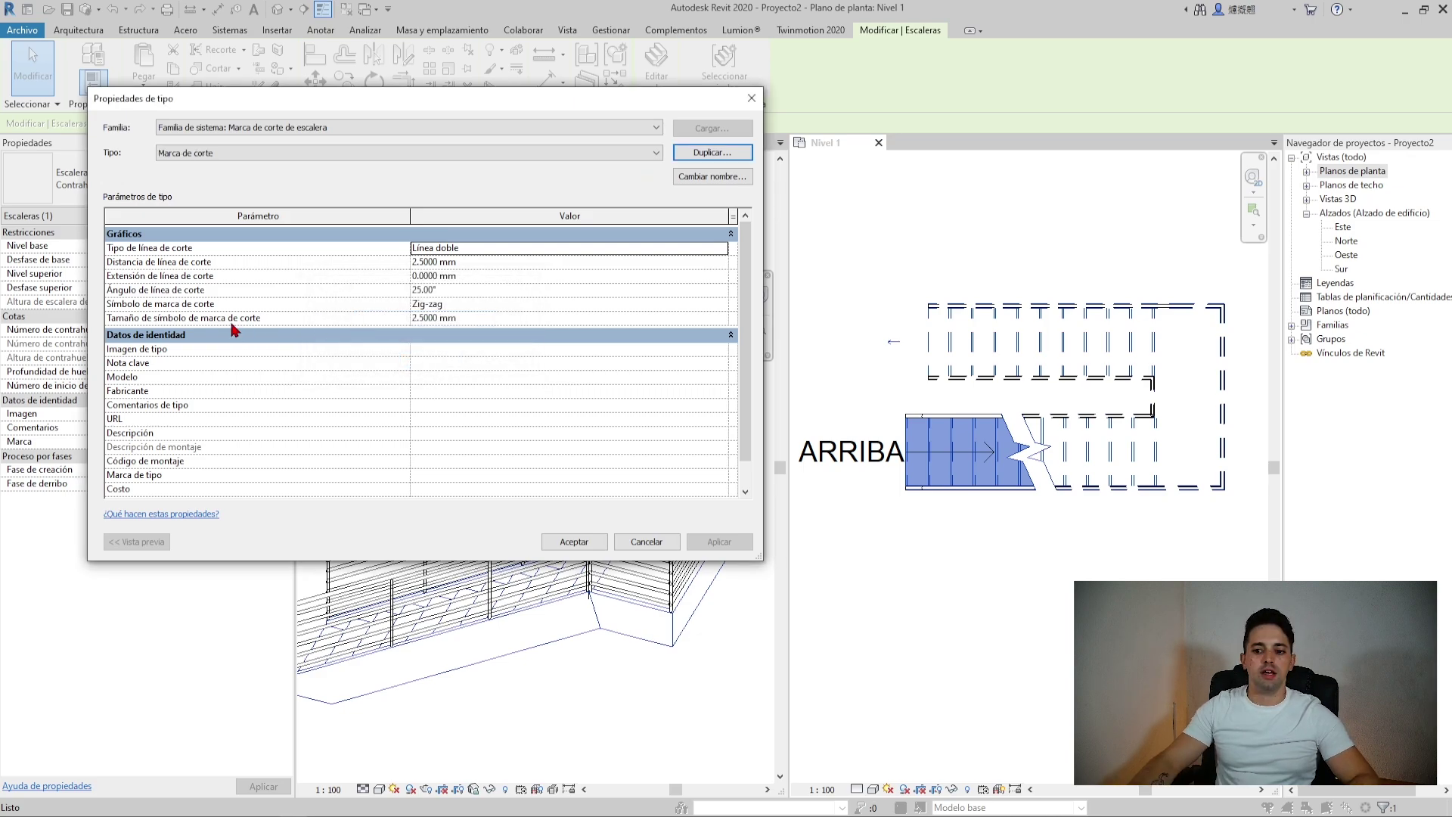
pyautogui.click(556, 306)
pyautogui.click(722, 304)
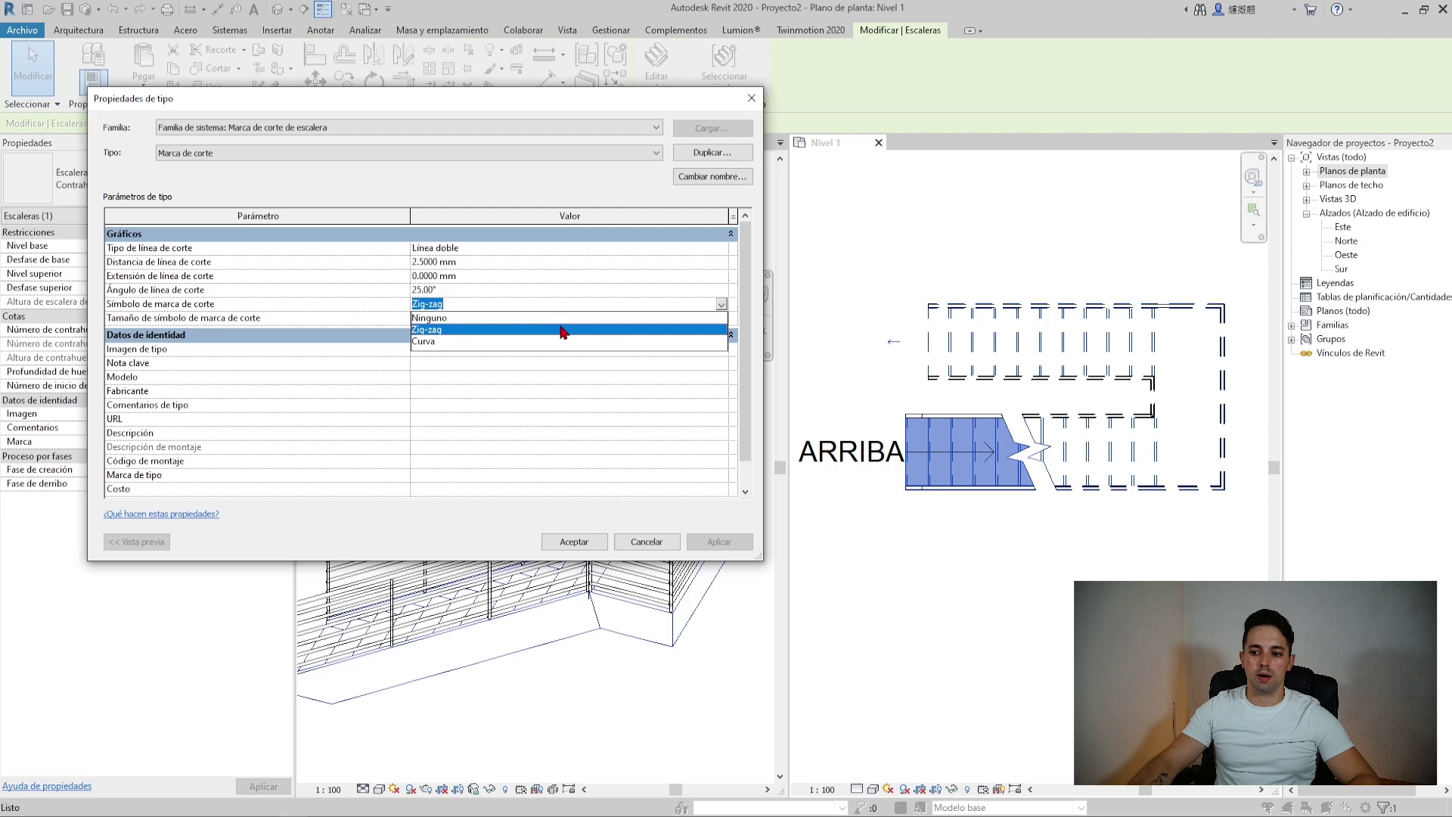
pyautogui.click(511, 319)
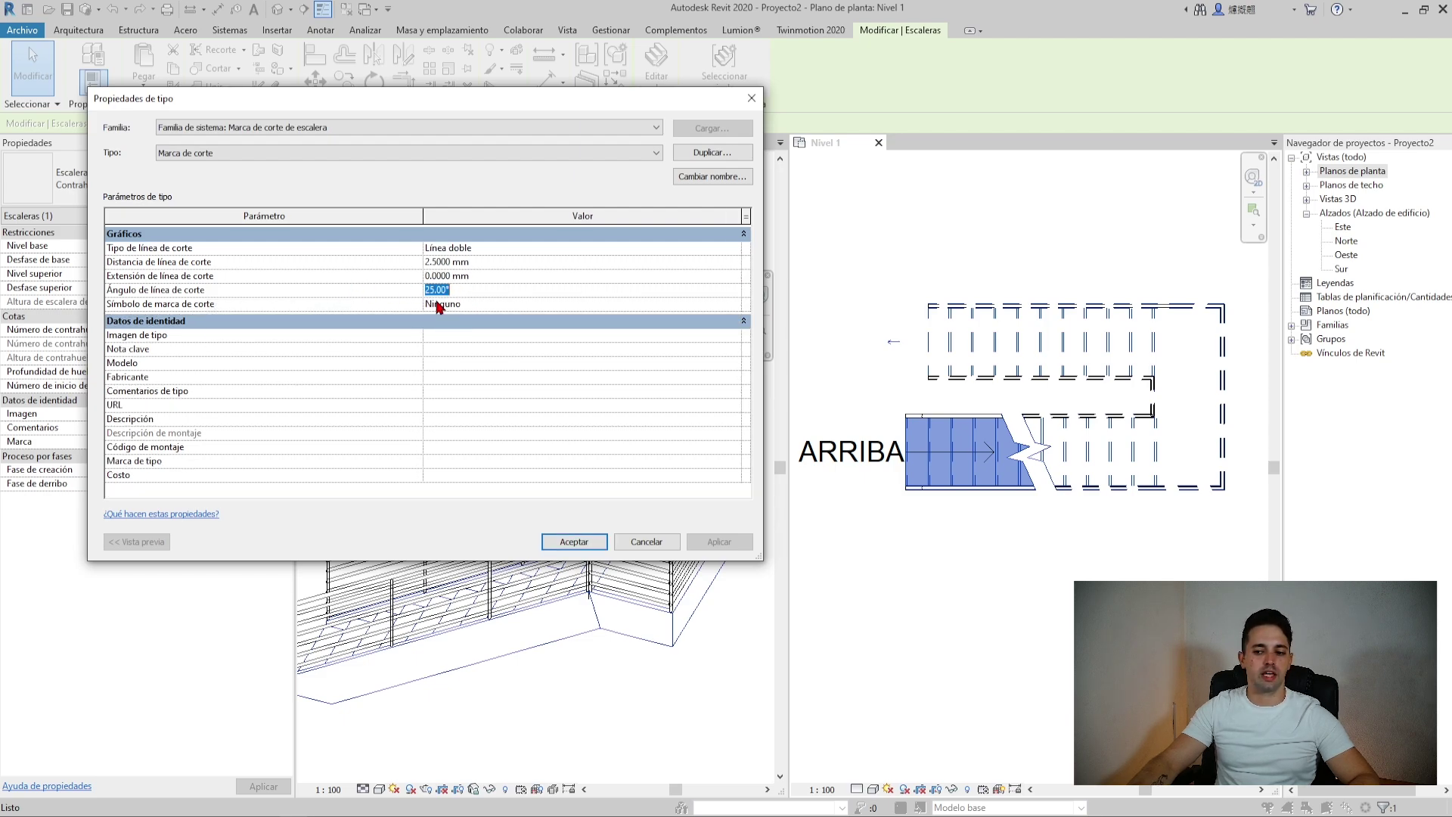
pyautogui.click(737, 248)
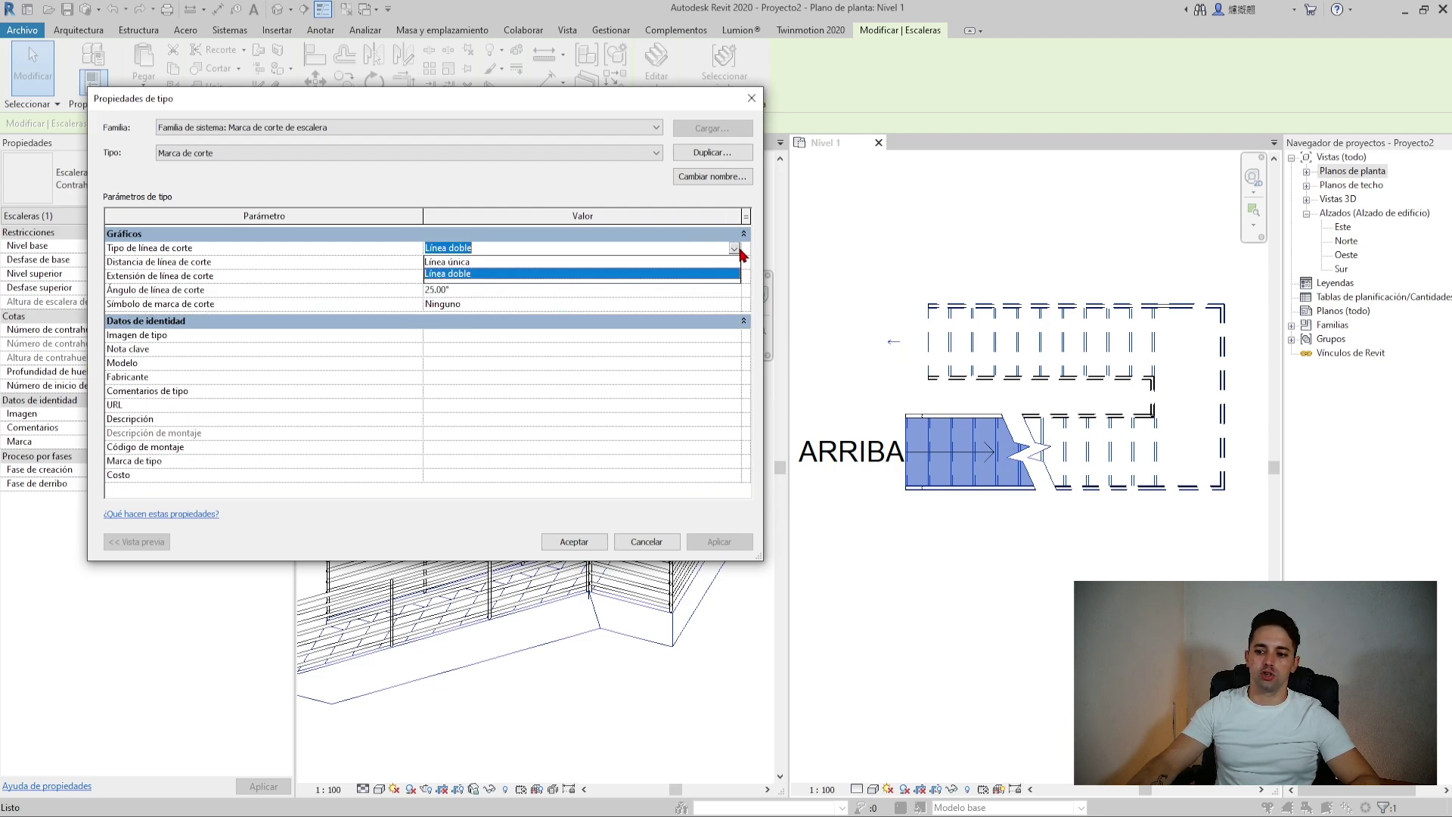
pyautogui.click(681, 262)
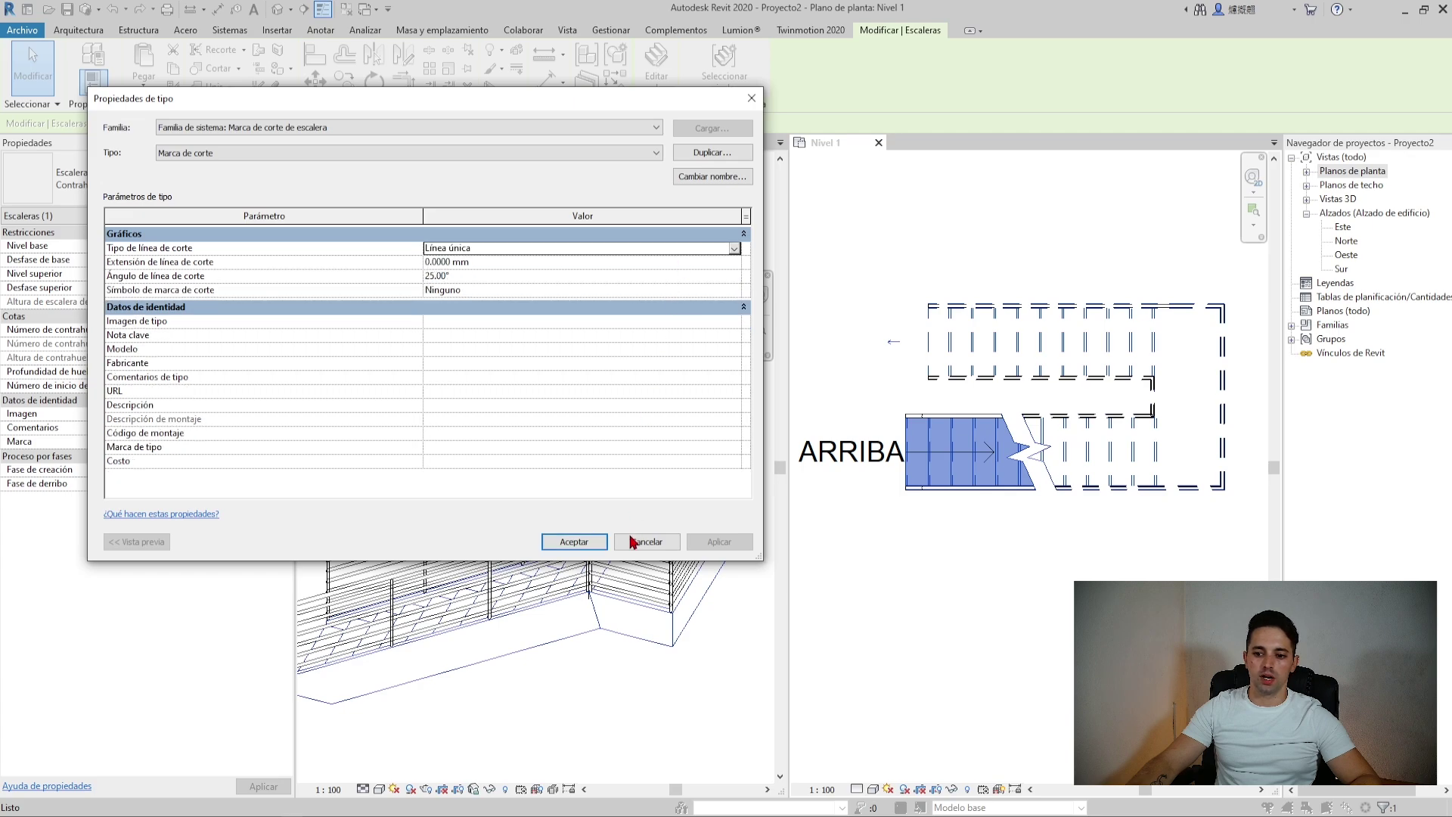
pyautogui.click(575, 541)
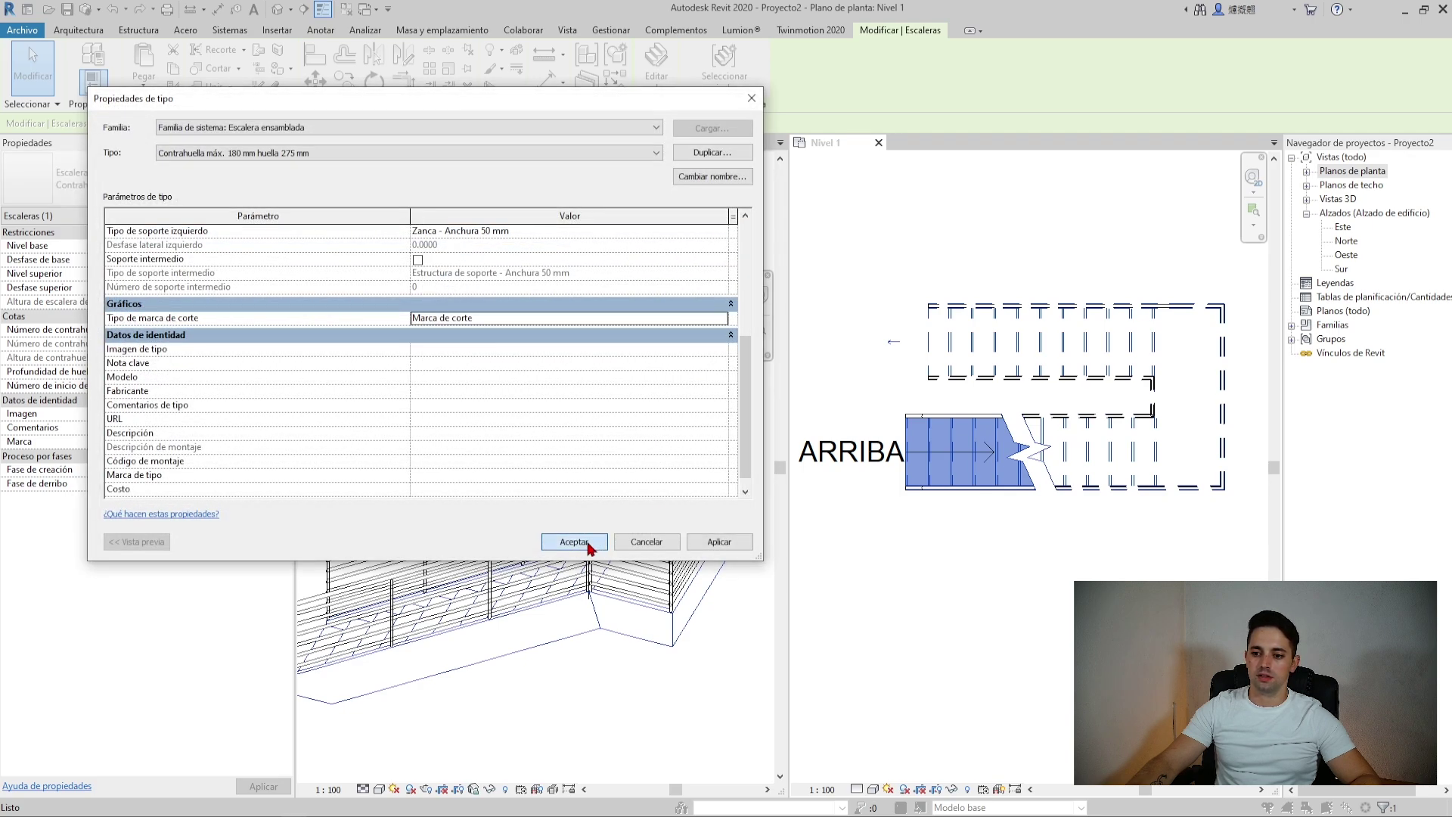
pyautogui.click(589, 543)
pyautogui.click(1017, 575)
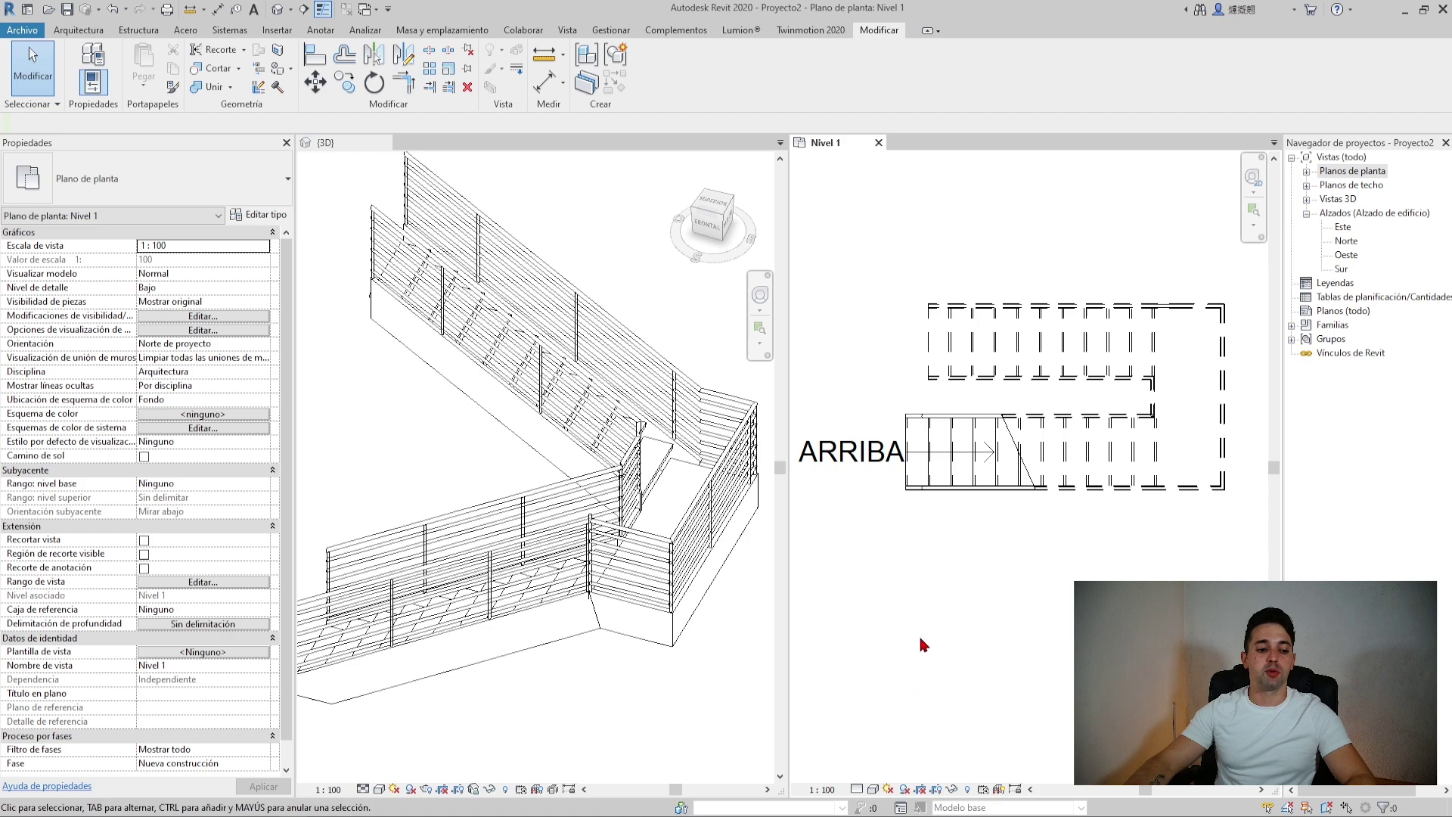
# Select the ARRIBA stair path on Nivel 1 and review the available stair path types
pyautogui.click(845, 453)
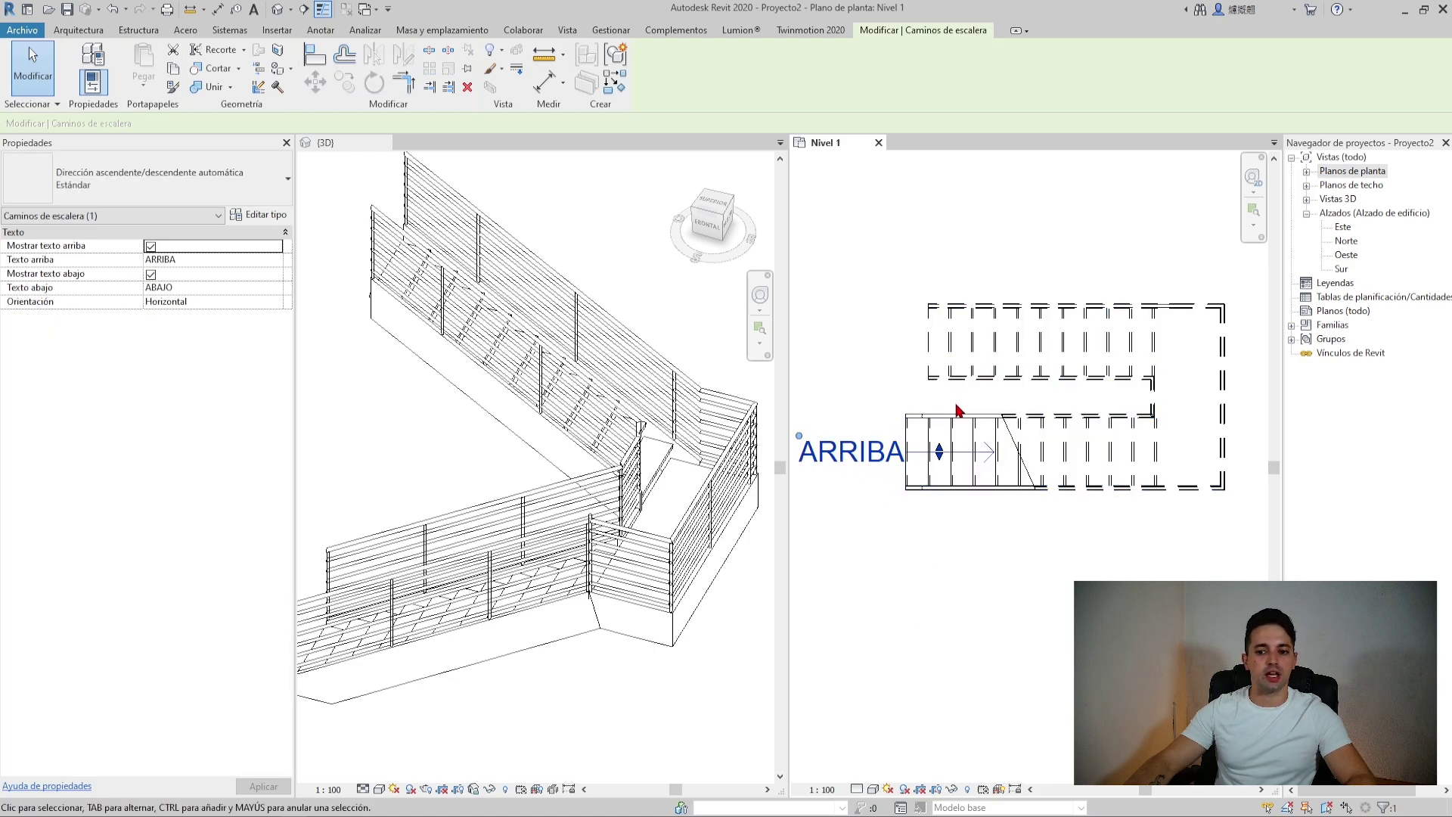
pyautogui.click(995, 588)
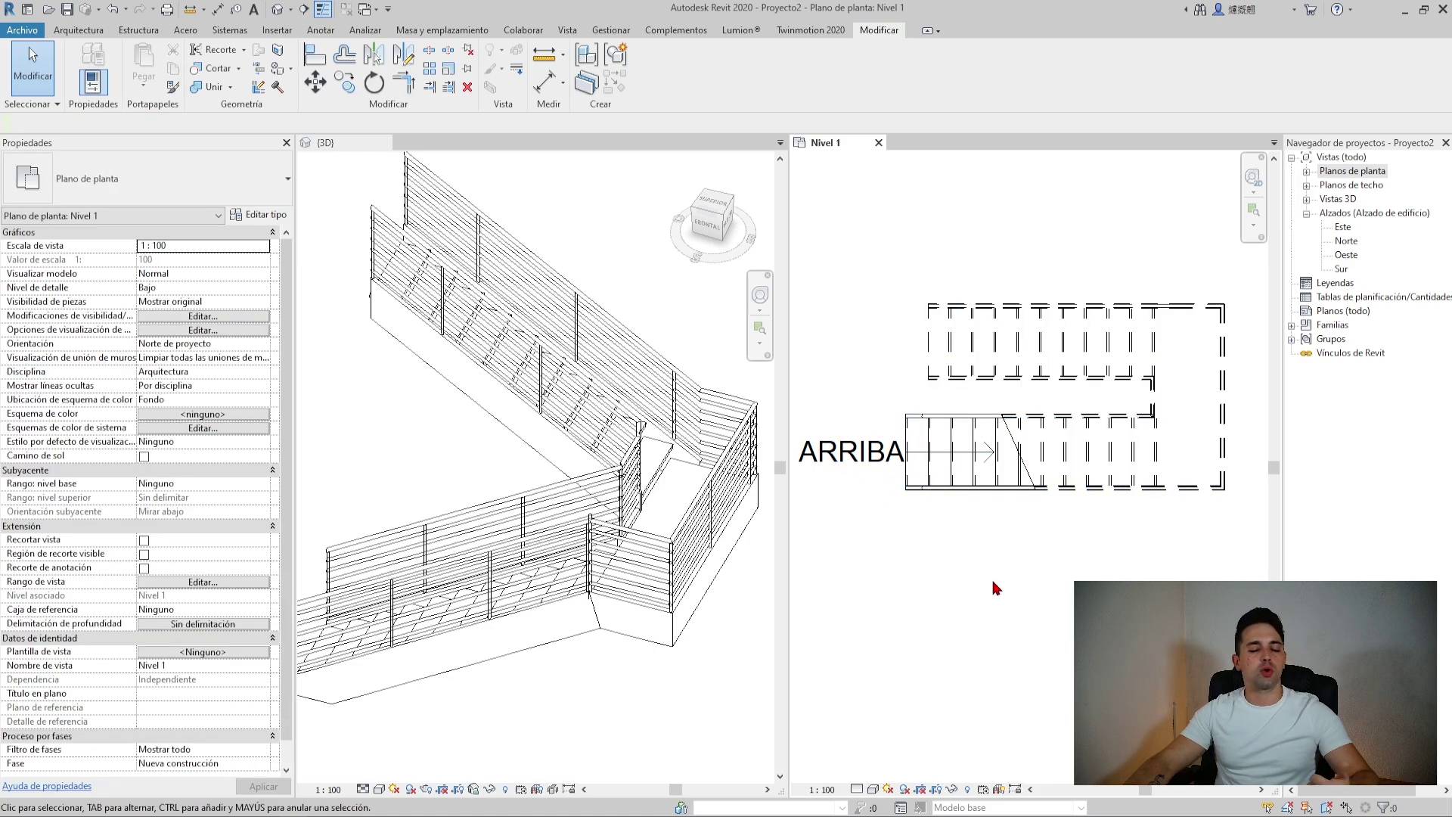
pyautogui.click(938, 465)
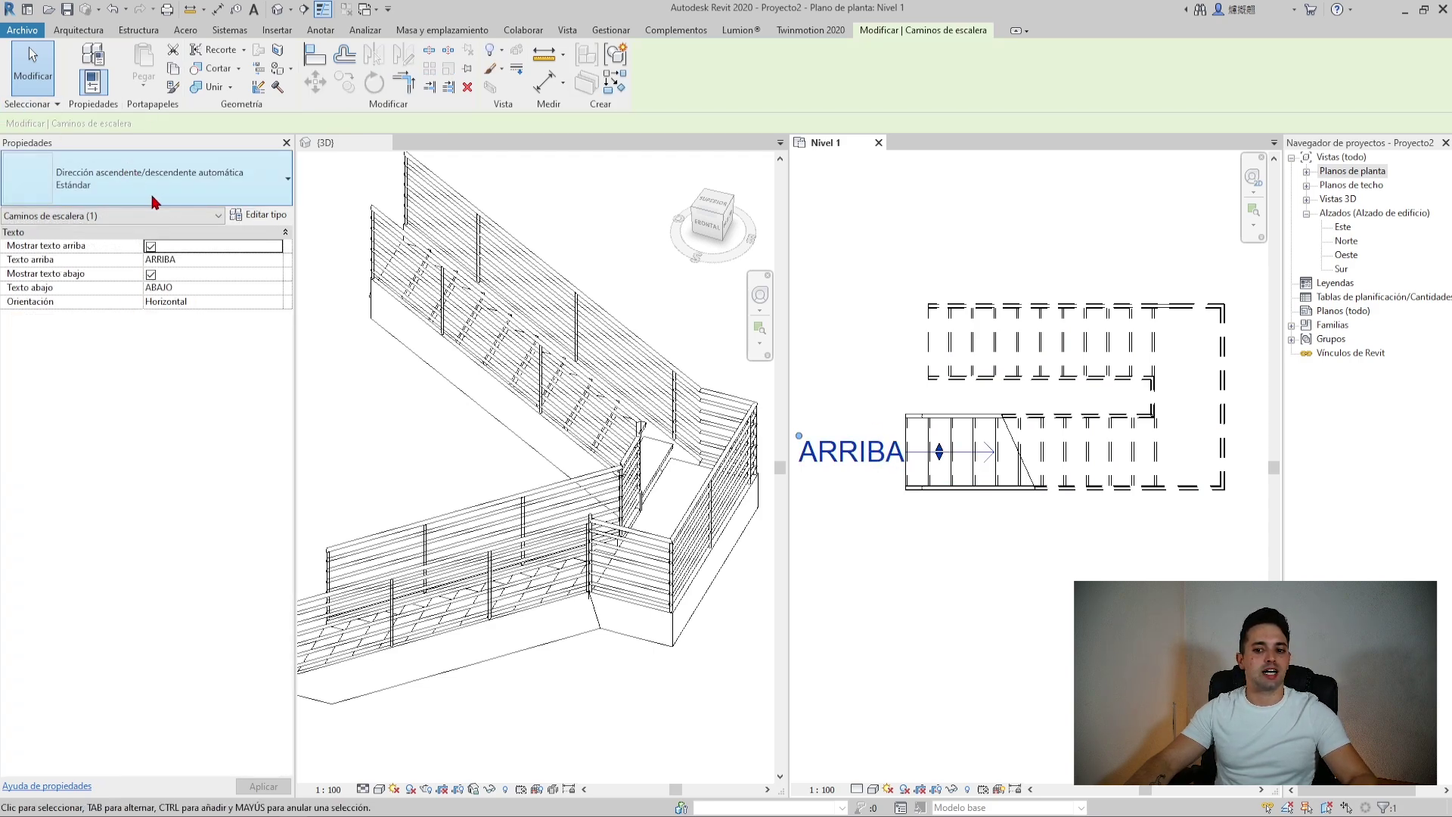
pyautogui.click(159, 193)
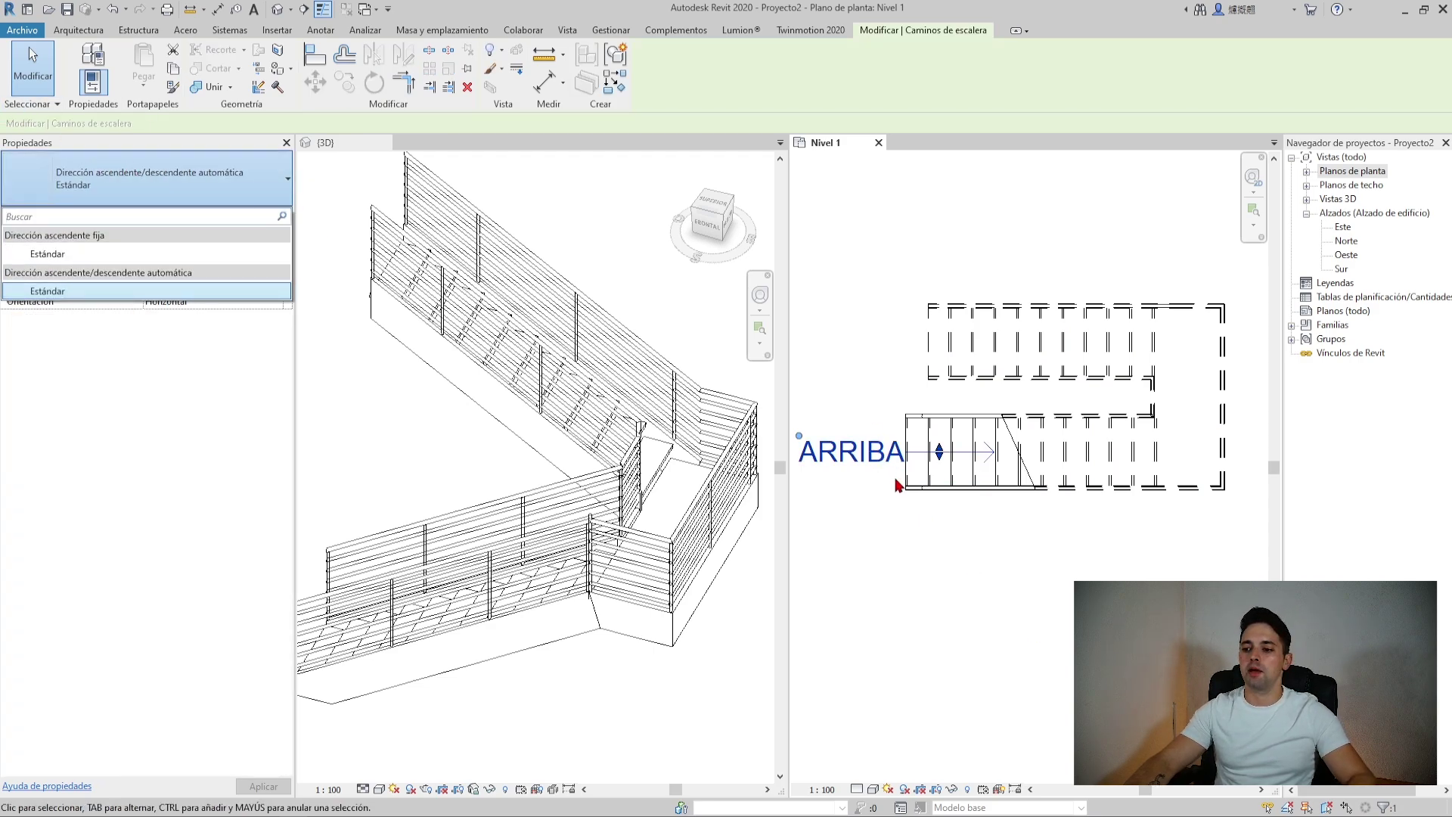
pyautogui.click(907, 503)
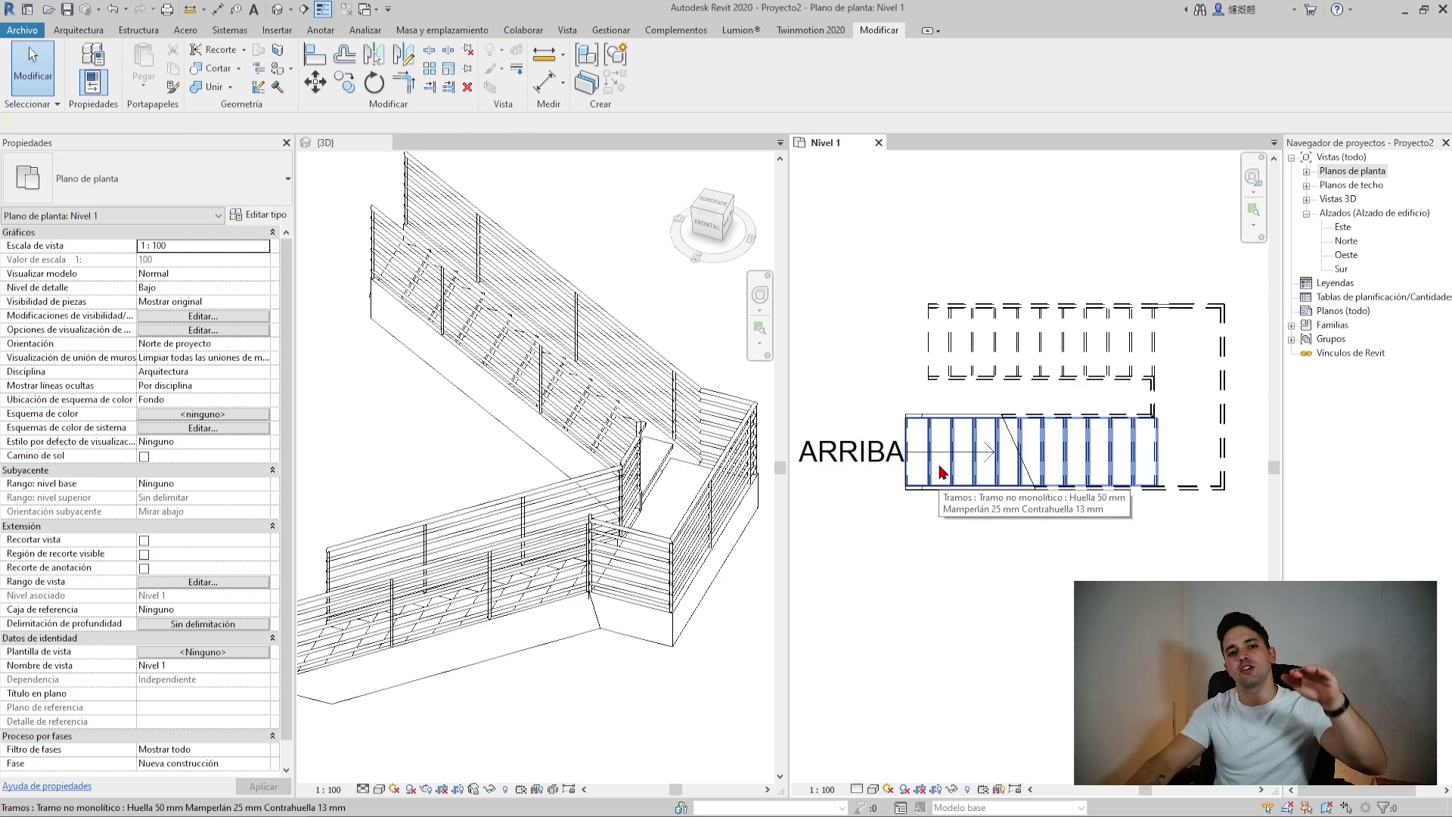
# Change the Nivel 1 path to Dirección ascendente fija : Estándar and uncheck Mostrar texto arriba
pyautogui.click(858, 467)
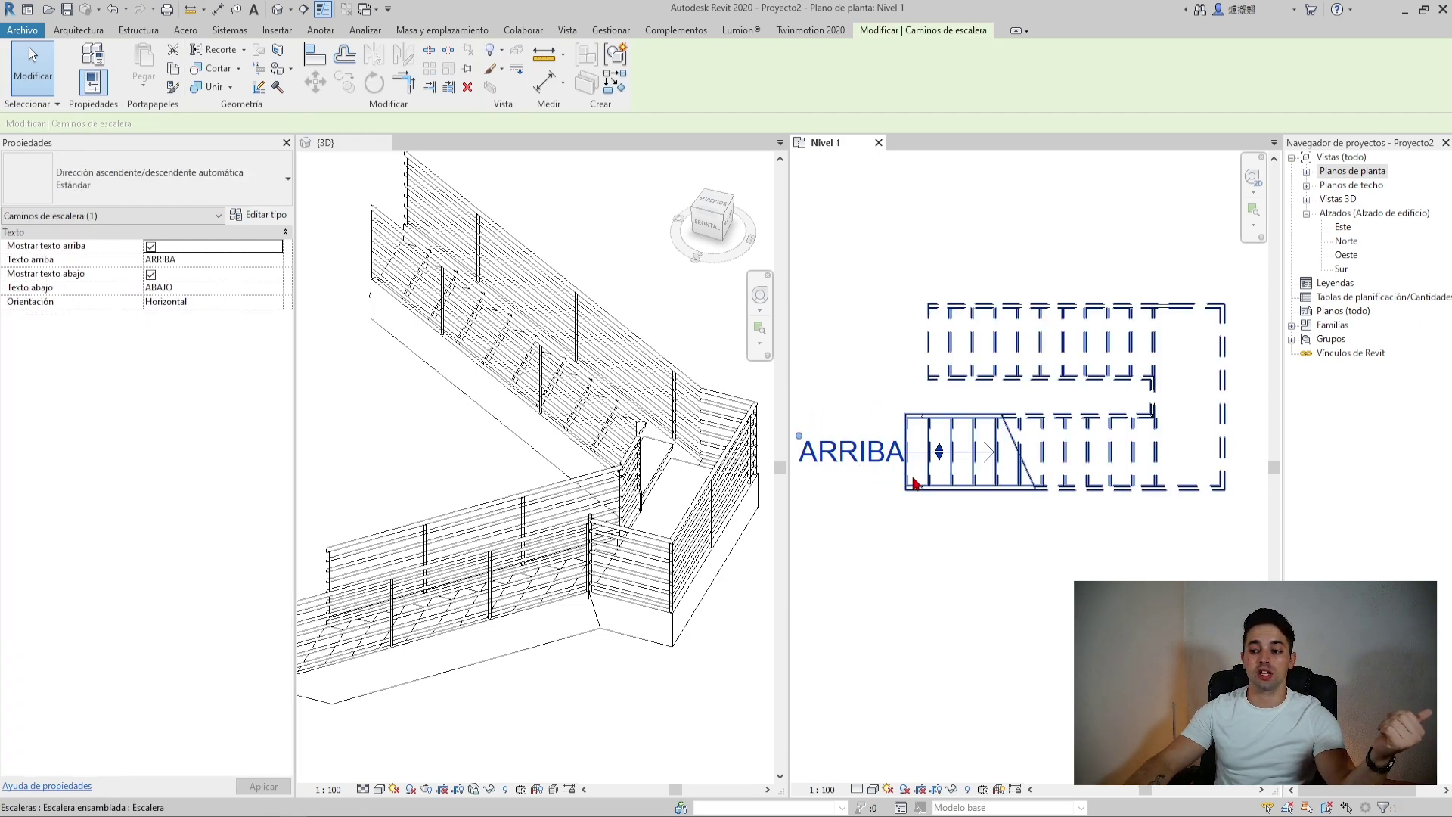
pyautogui.scroll(-1, 855, 453)
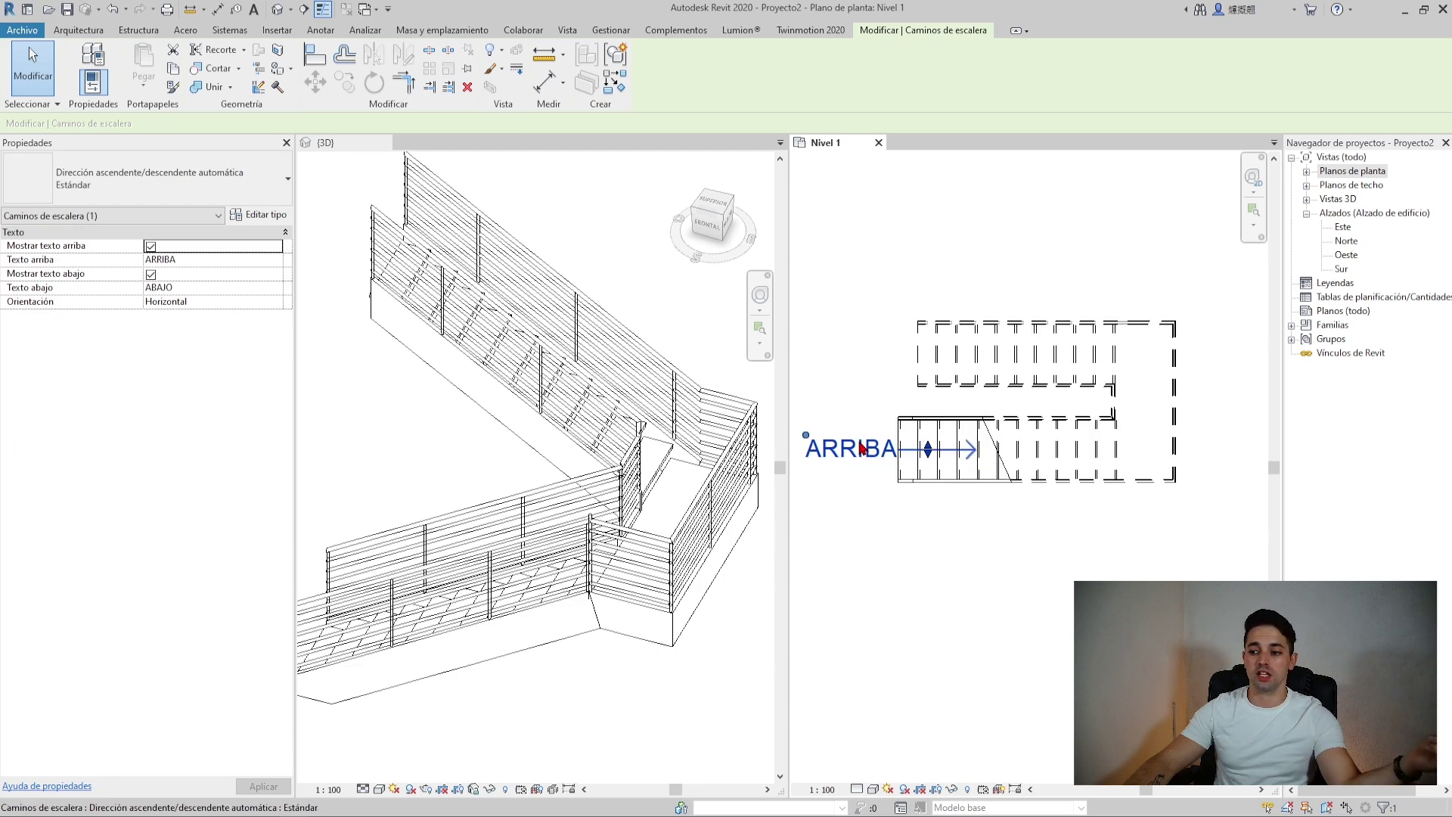
pyautogui.click(892, 526)
pyautogui.click(828, 464)
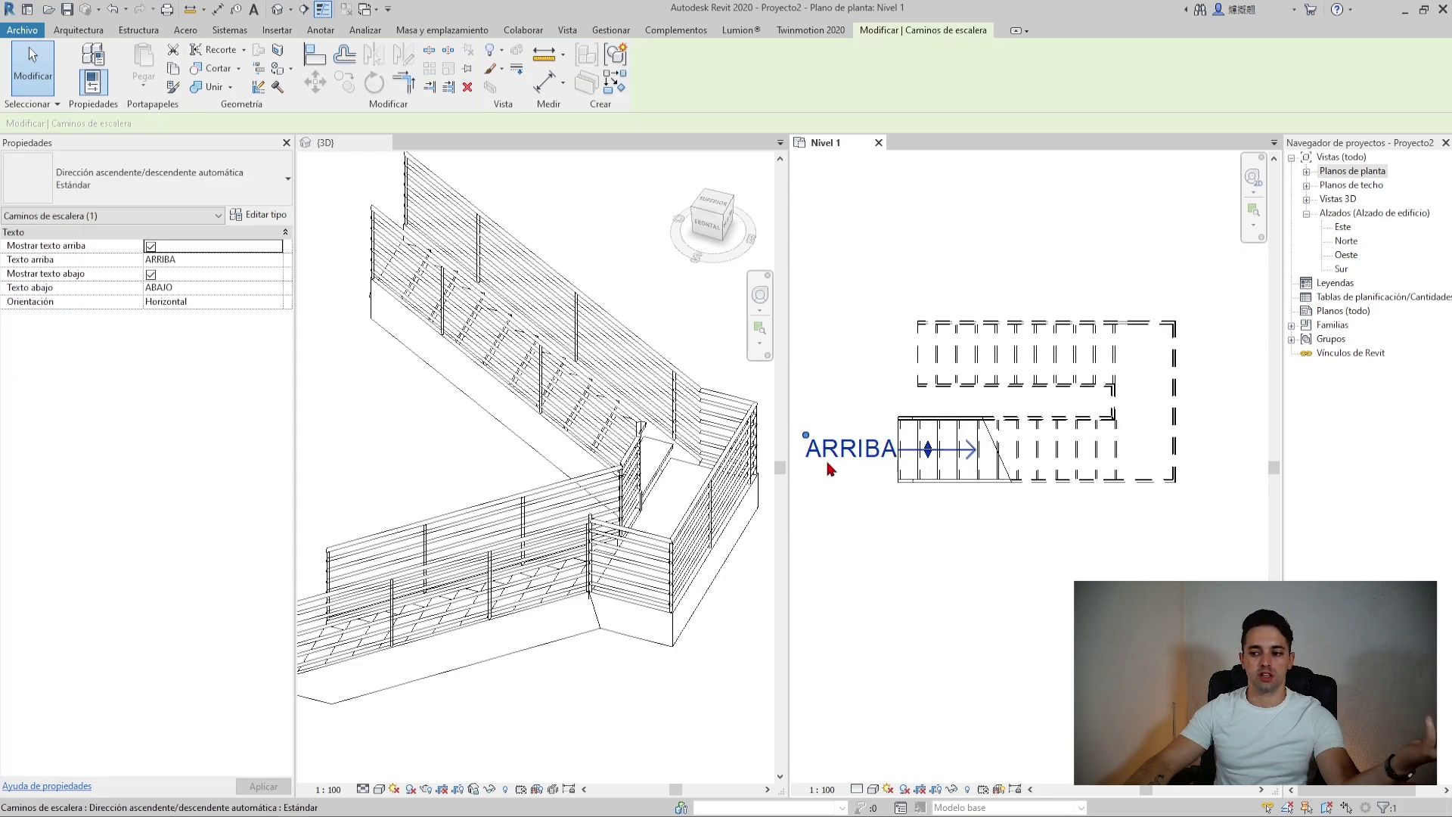
pyautogui.click(113, 181)
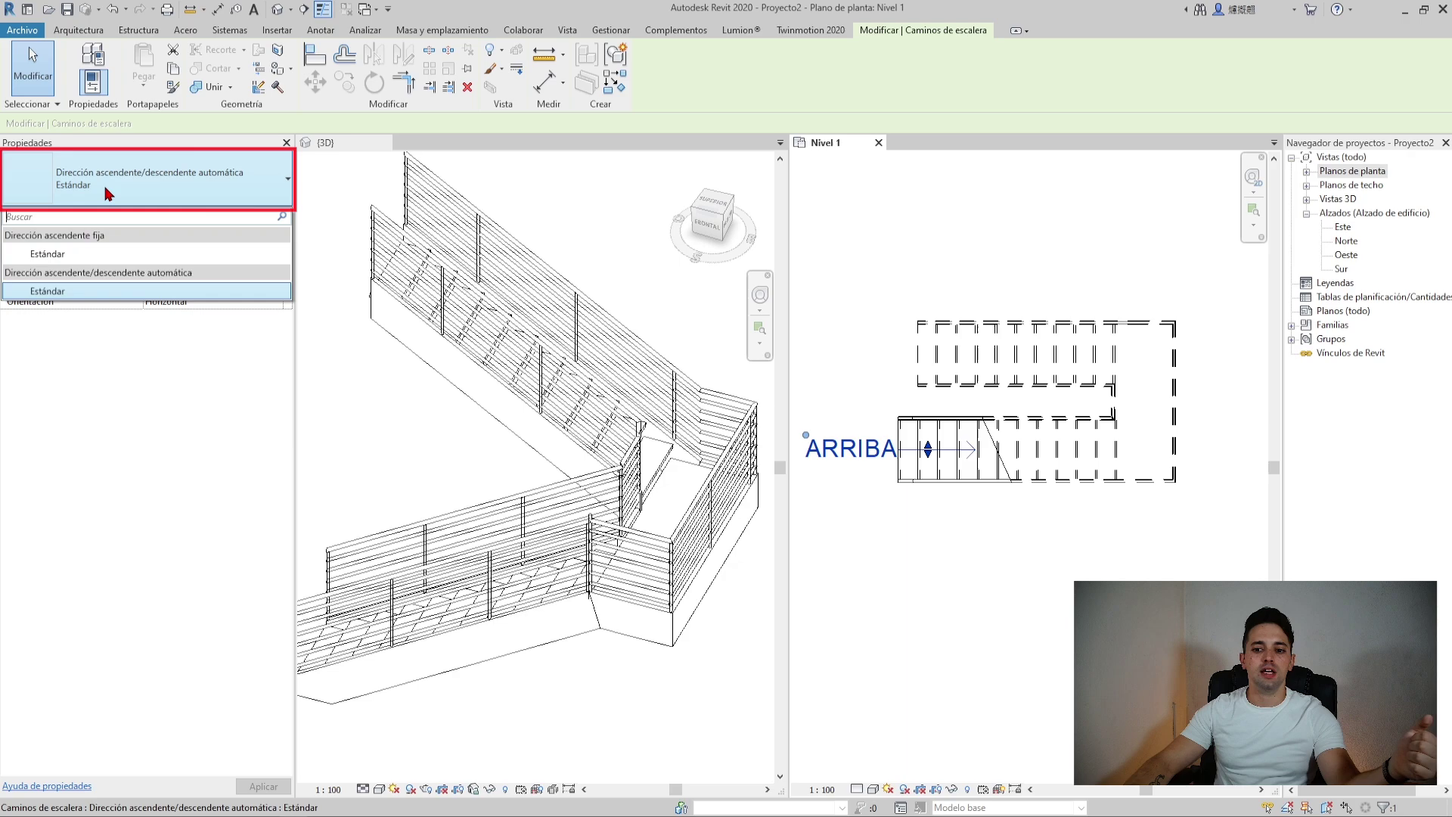
pyautogui.click(50, 258)
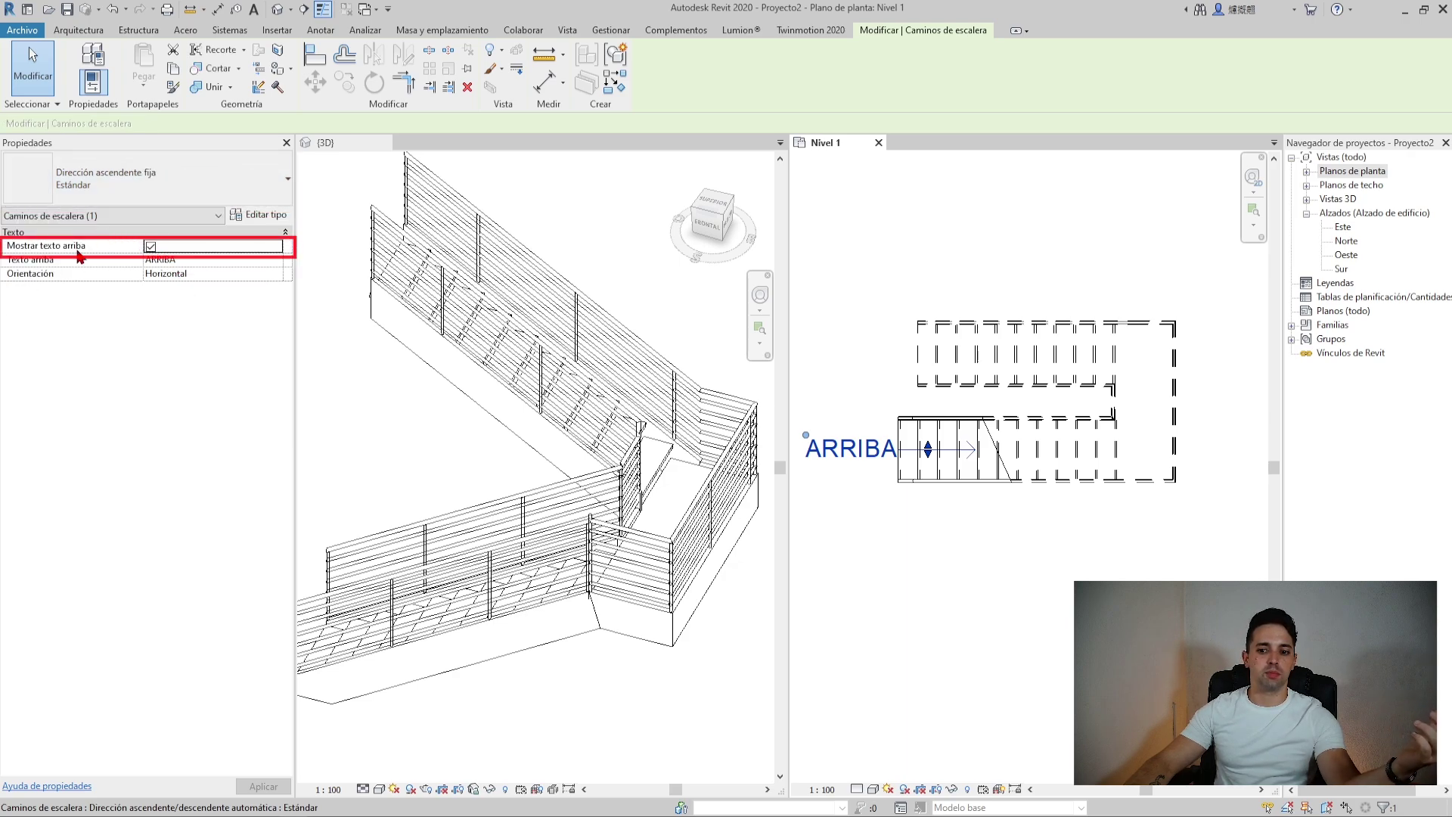
pyautogui.click(150, 248)
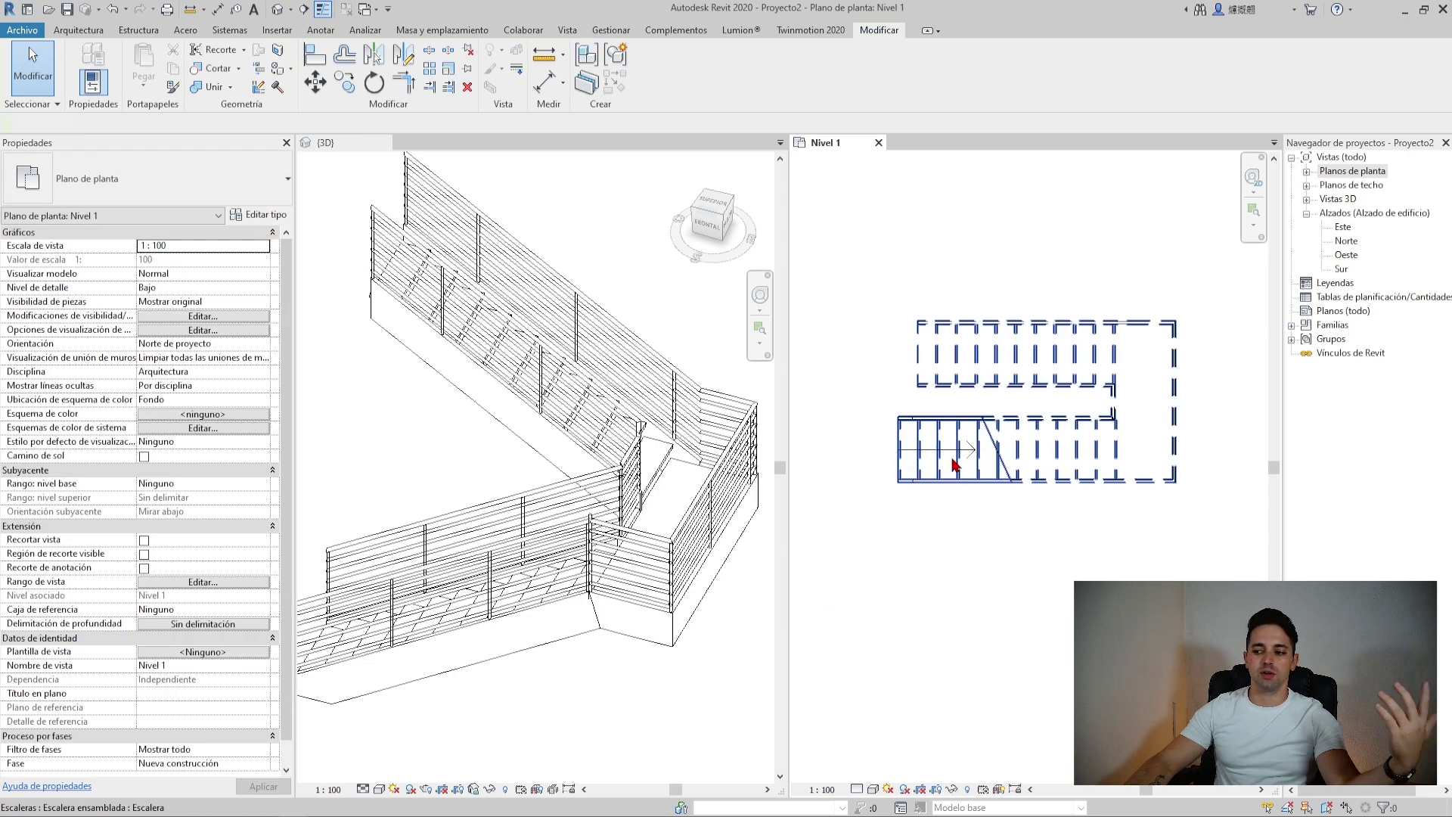
# Open Nivel 2 and set its stair path to Dirección ascendente fija : Estándar without the ARRIBA label
pyautogui.click(1307, 171)
pyautogui.doubleClick(1345, 213)
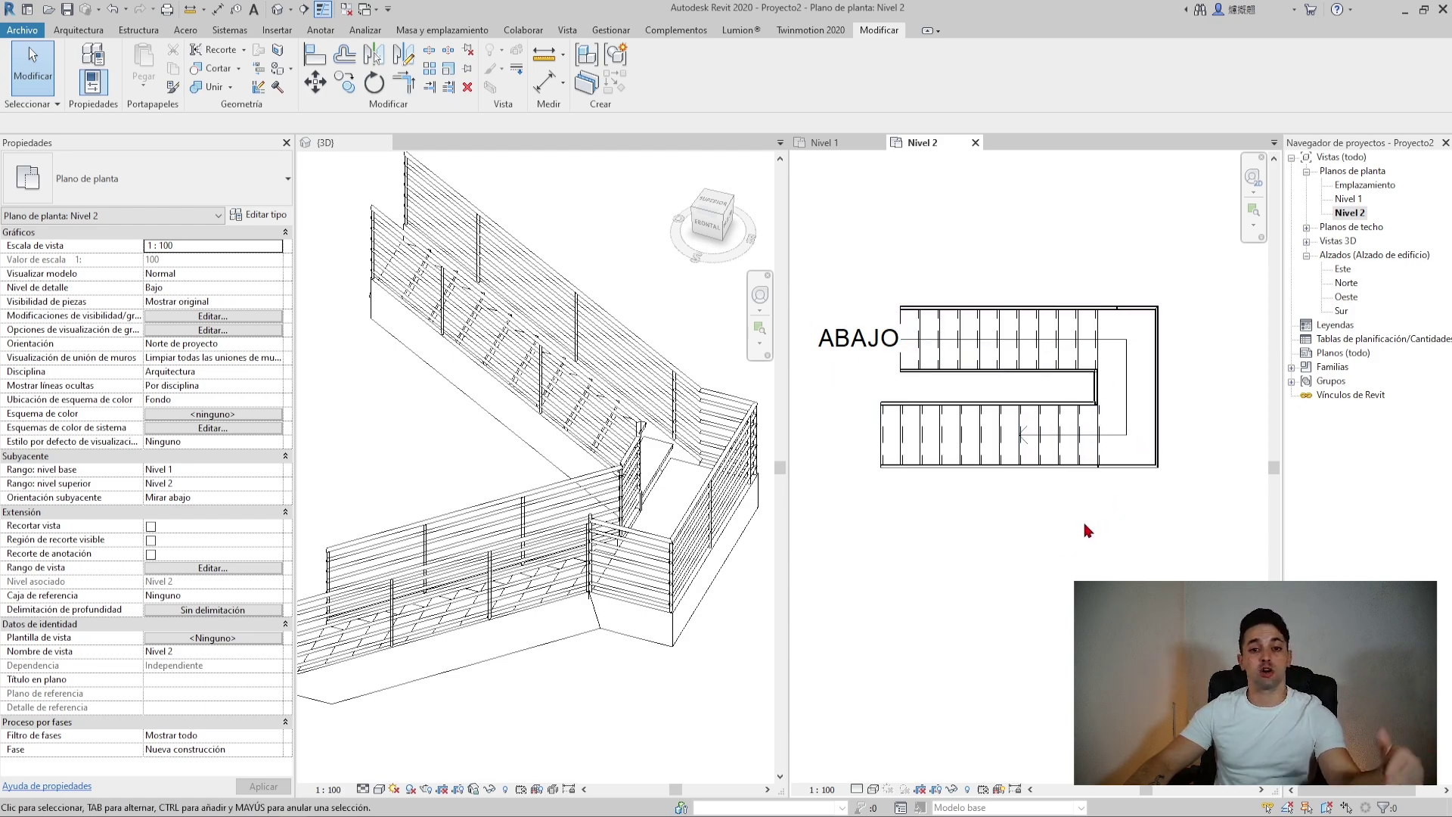
pyautogui.click(873, 339)
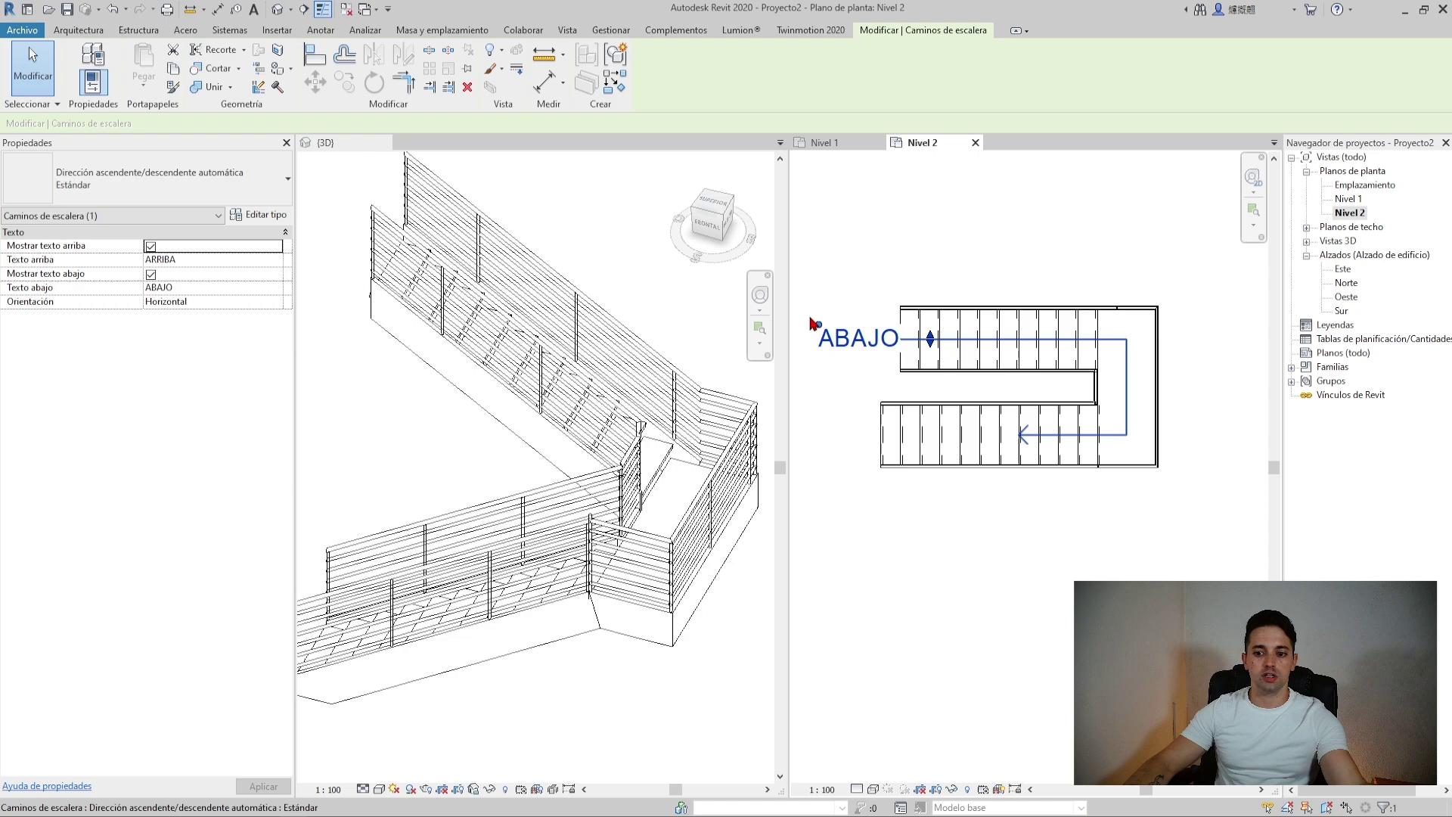
pyautogui.click(102, 170)
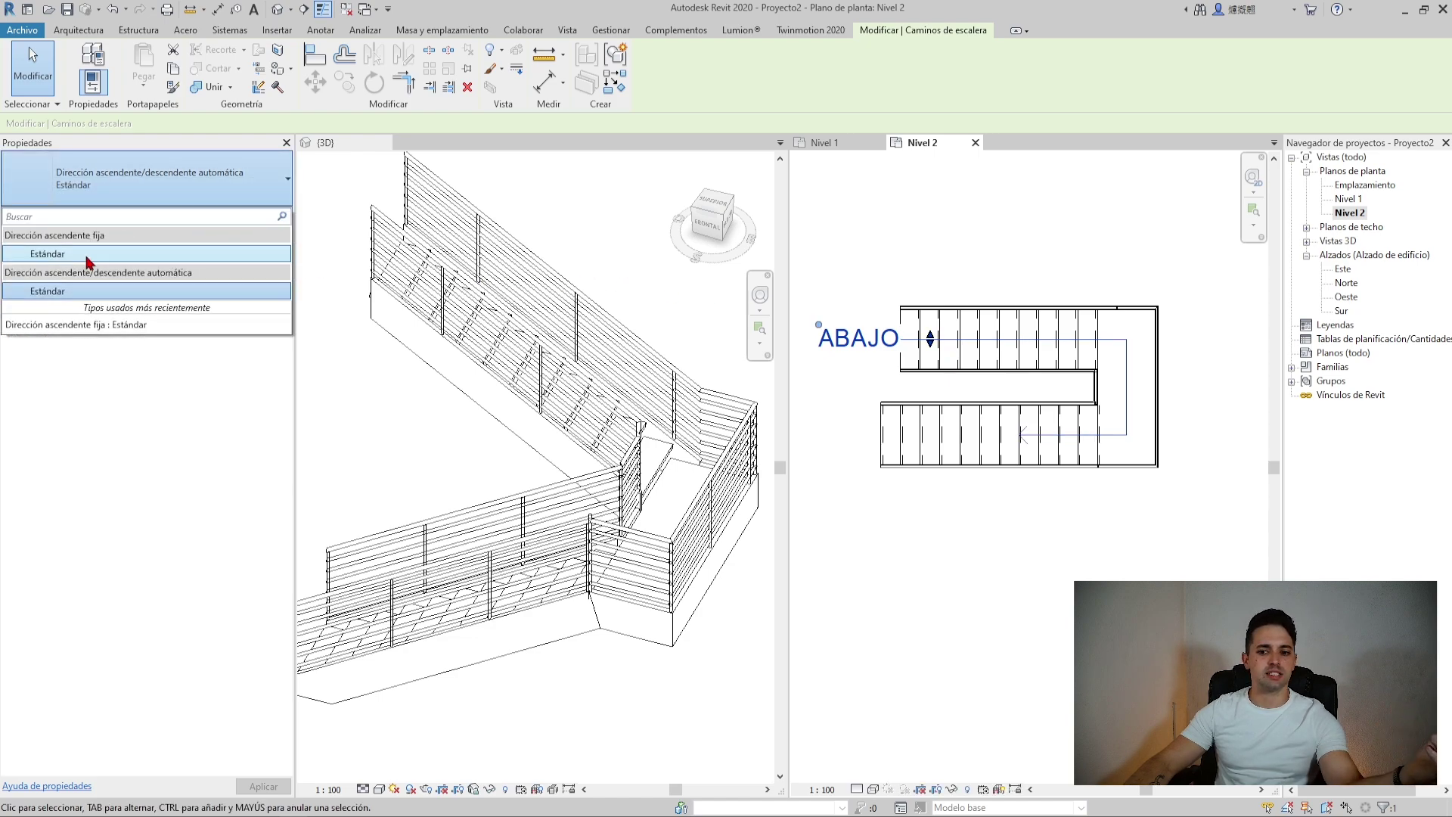
pyautogui.click(78, 253)
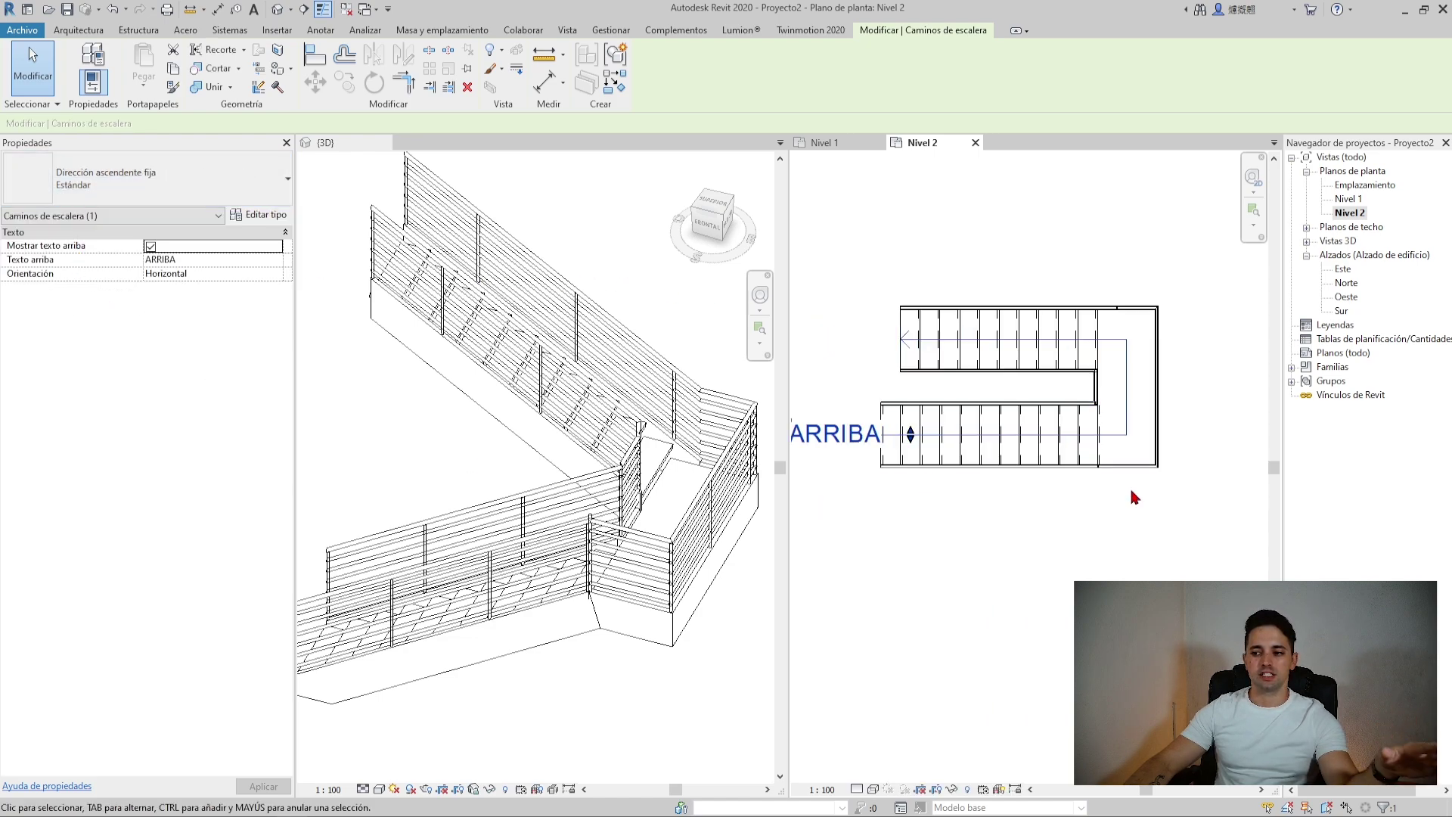
pyautogui.click(150, 246)
pyautogui.click(1011, 600)
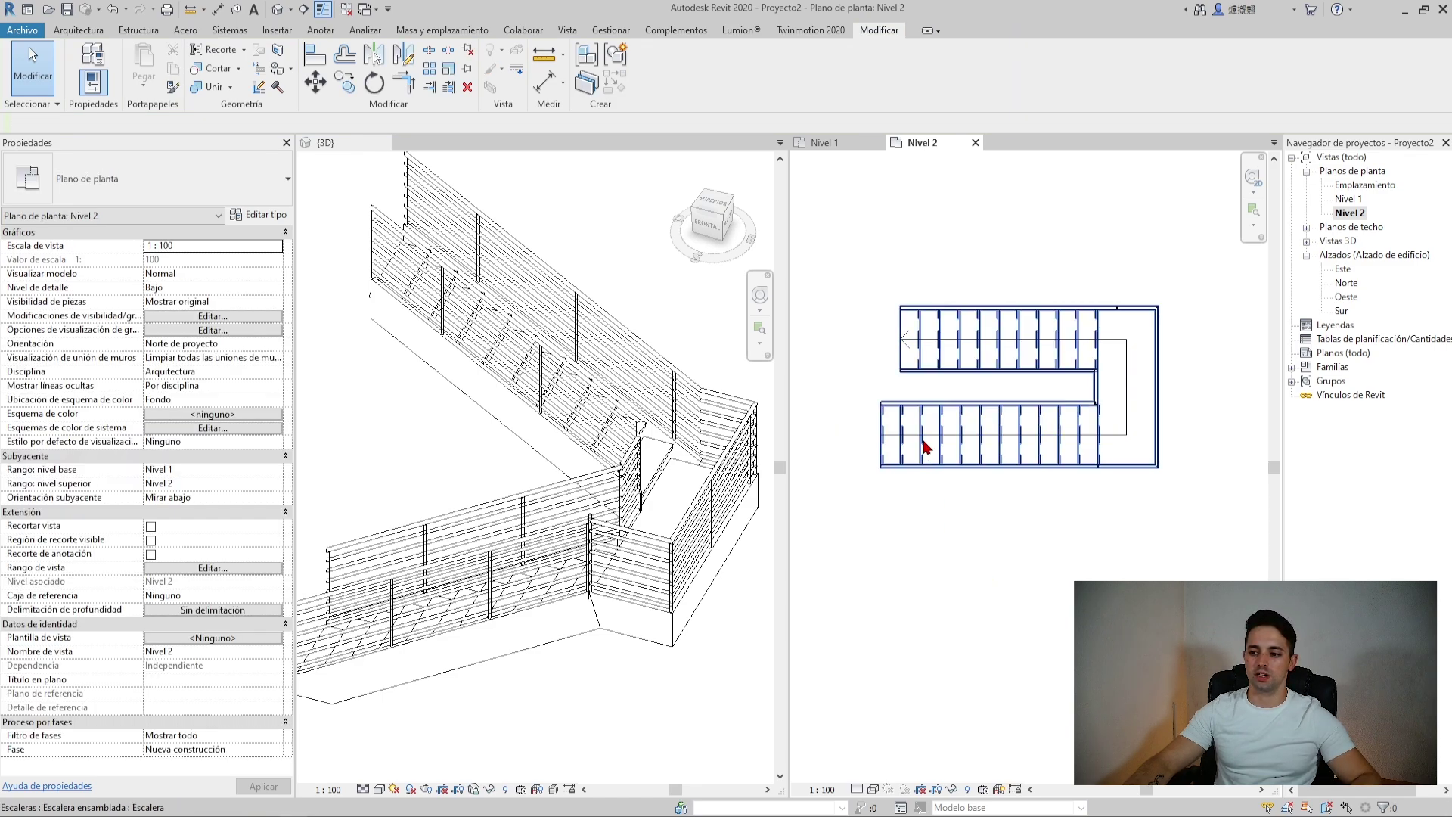
pyautogui.click(900, 347)
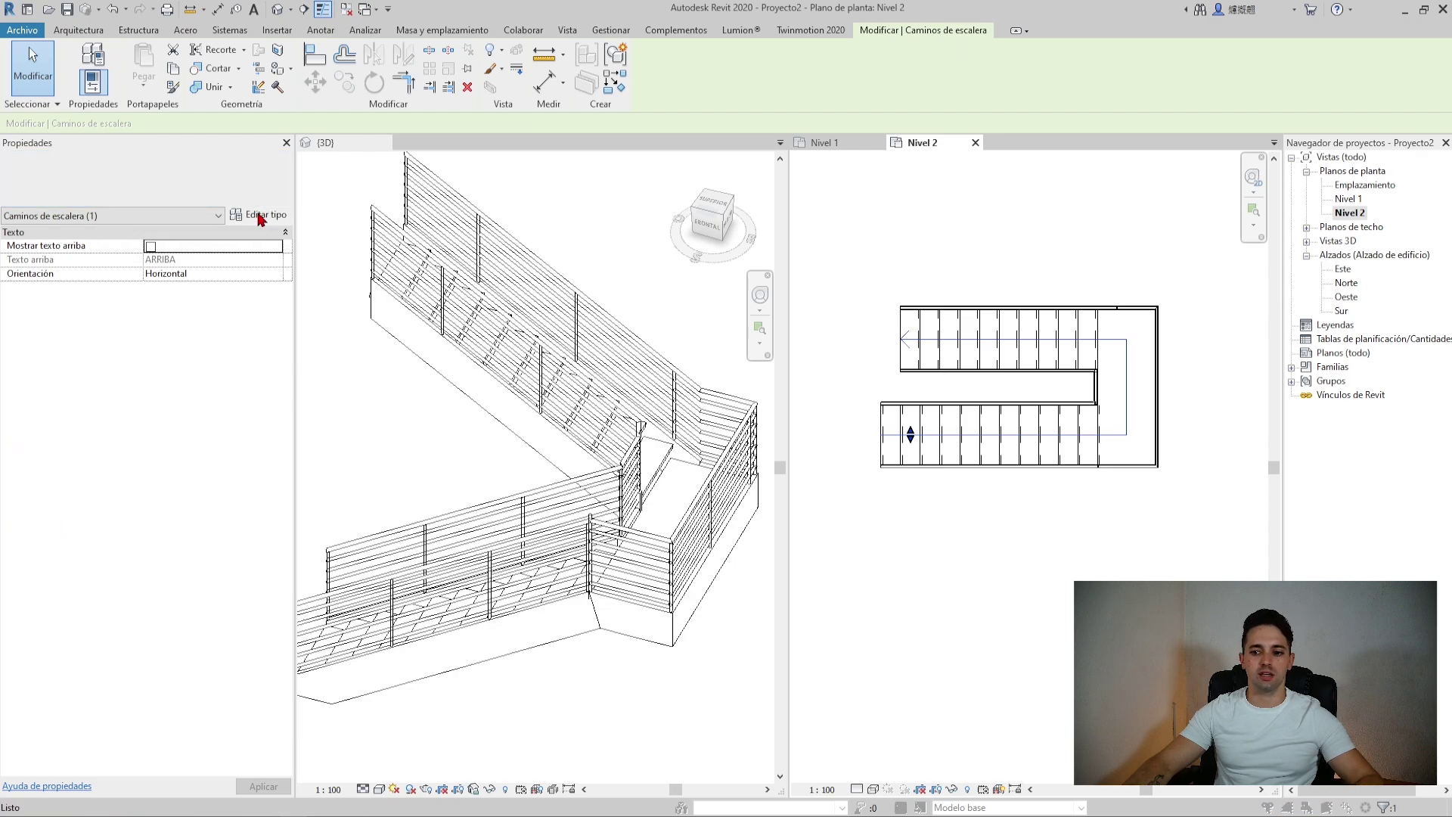
pyautogui.click(259, 218)
# Keep no start symbol and trial Flecha de peldaño completo before turning it back off
pyautogui.click(788, 262)
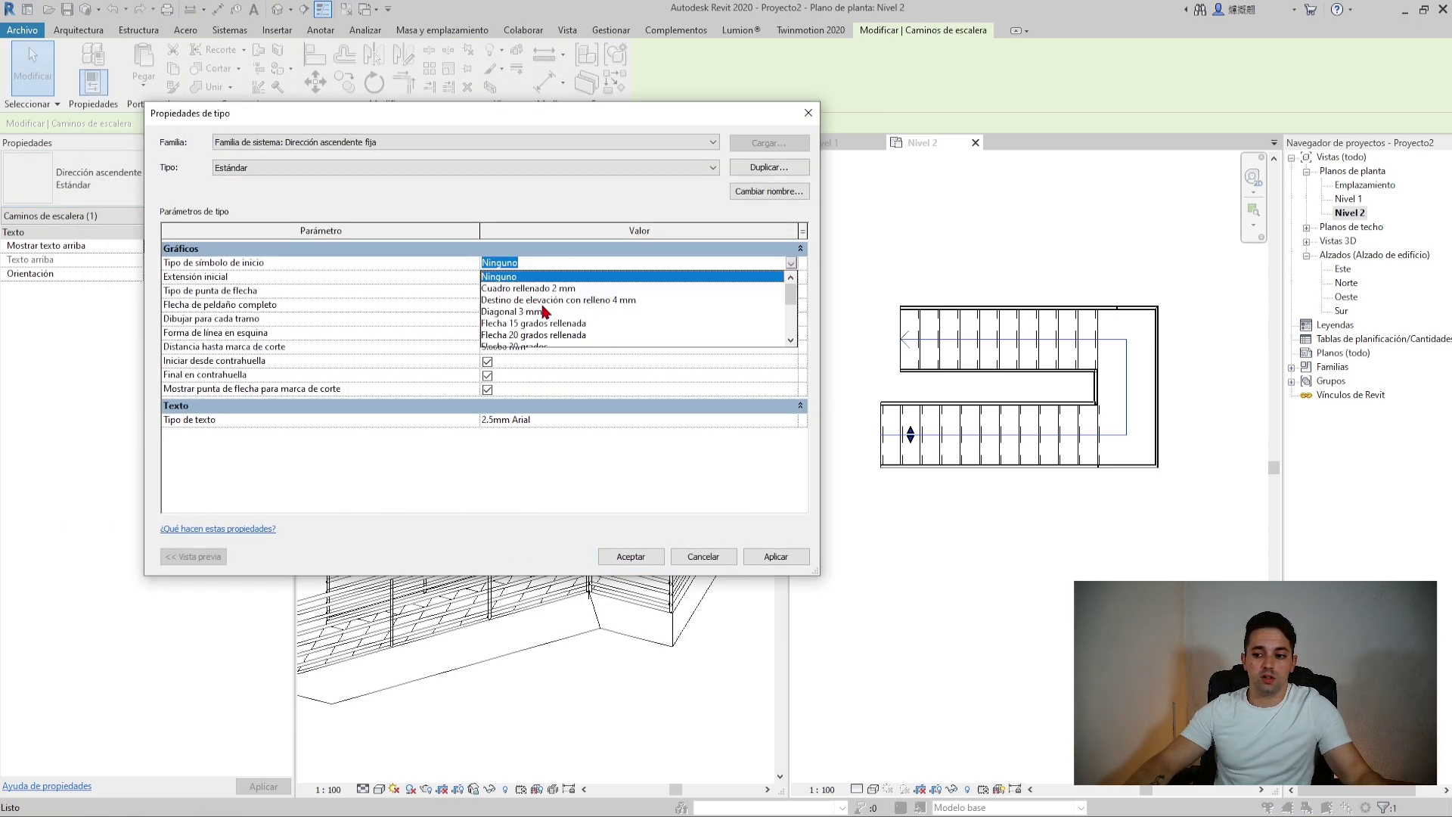
pyautogui.scroll(-1, 617, 315)
pyautogui.scroll(-2, 617, 315)
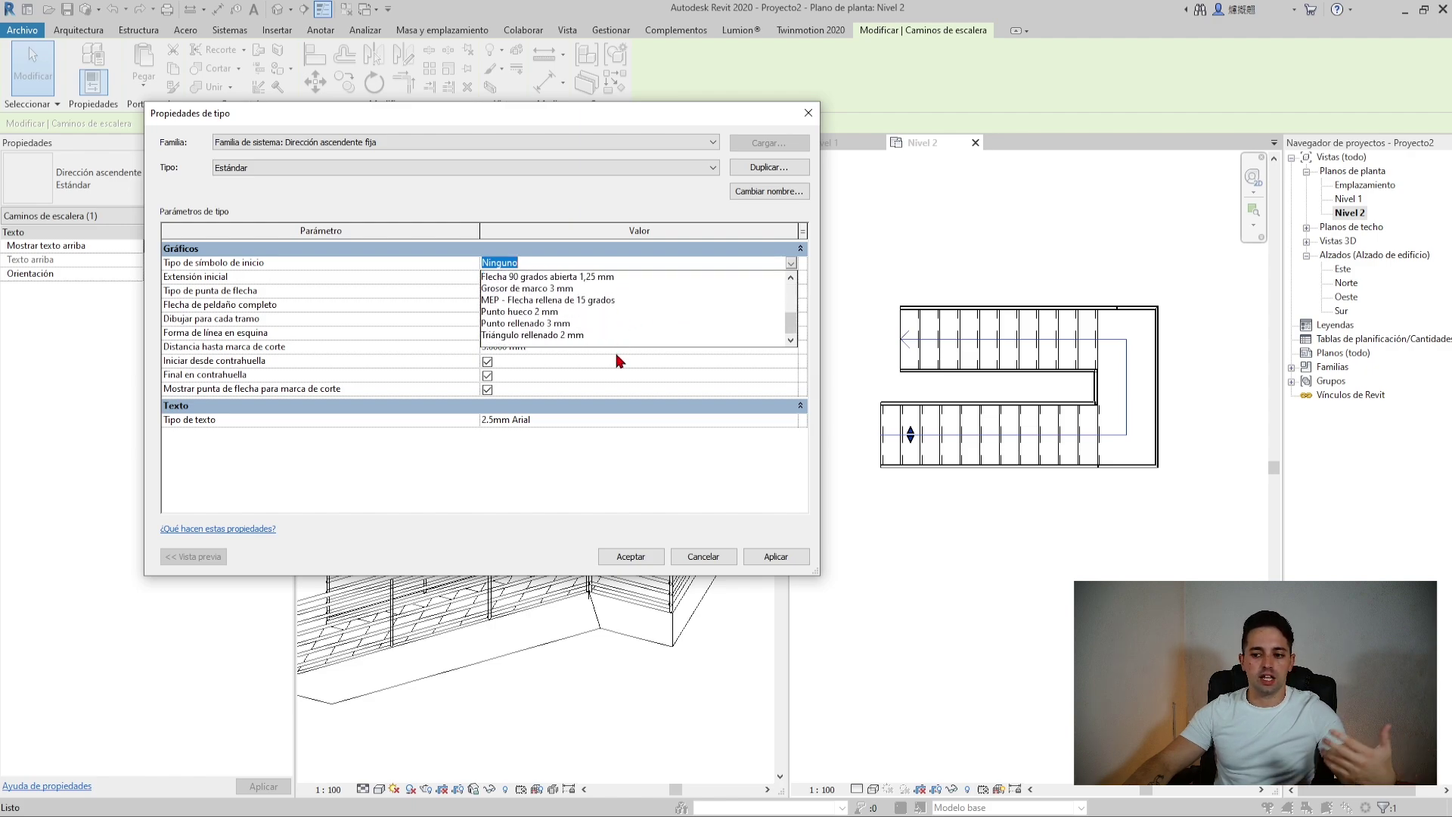
pyautogui.click(791, 268)
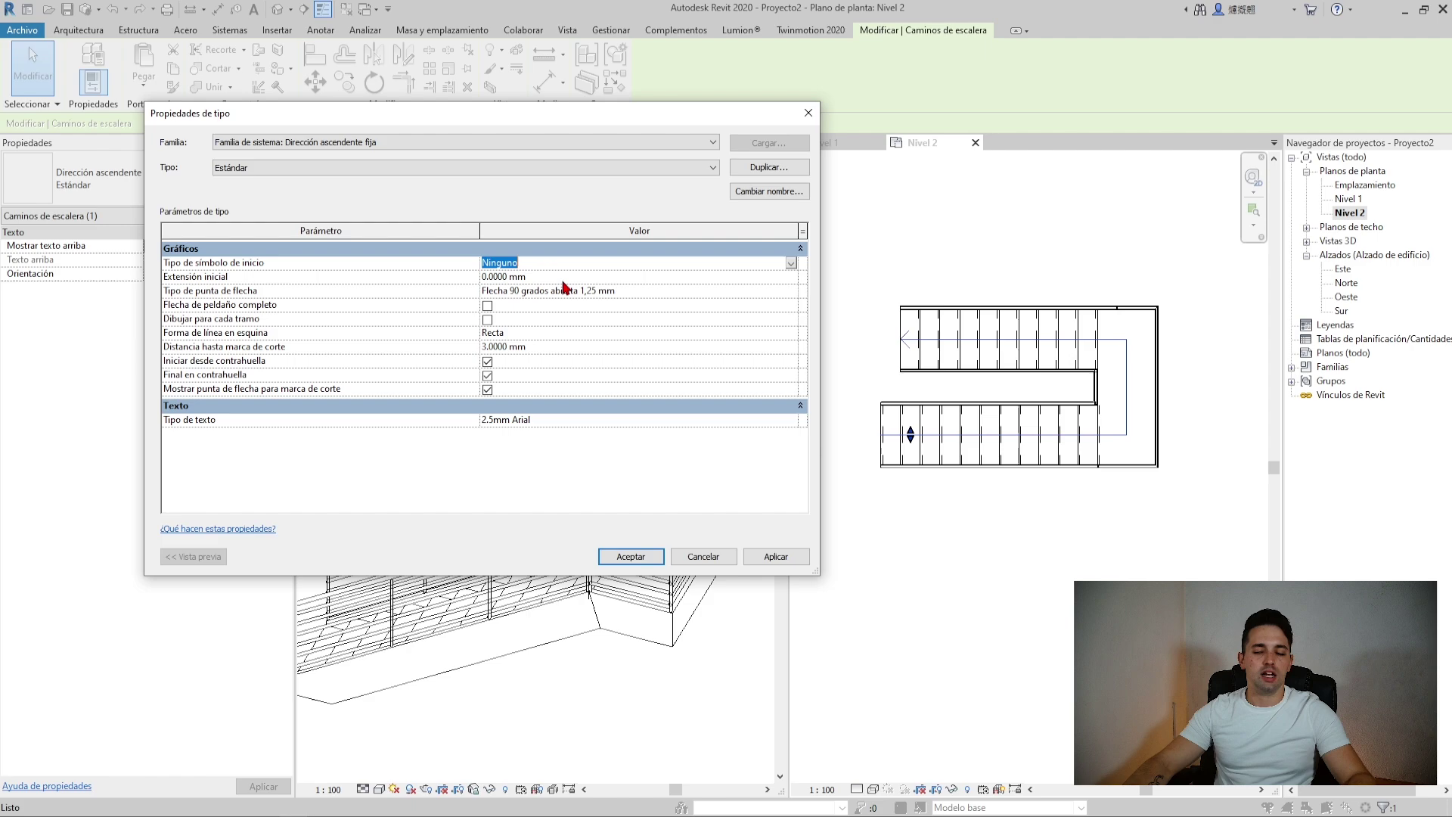
pyautogui.click(620, 296)
pyautogui.click(499, 307)
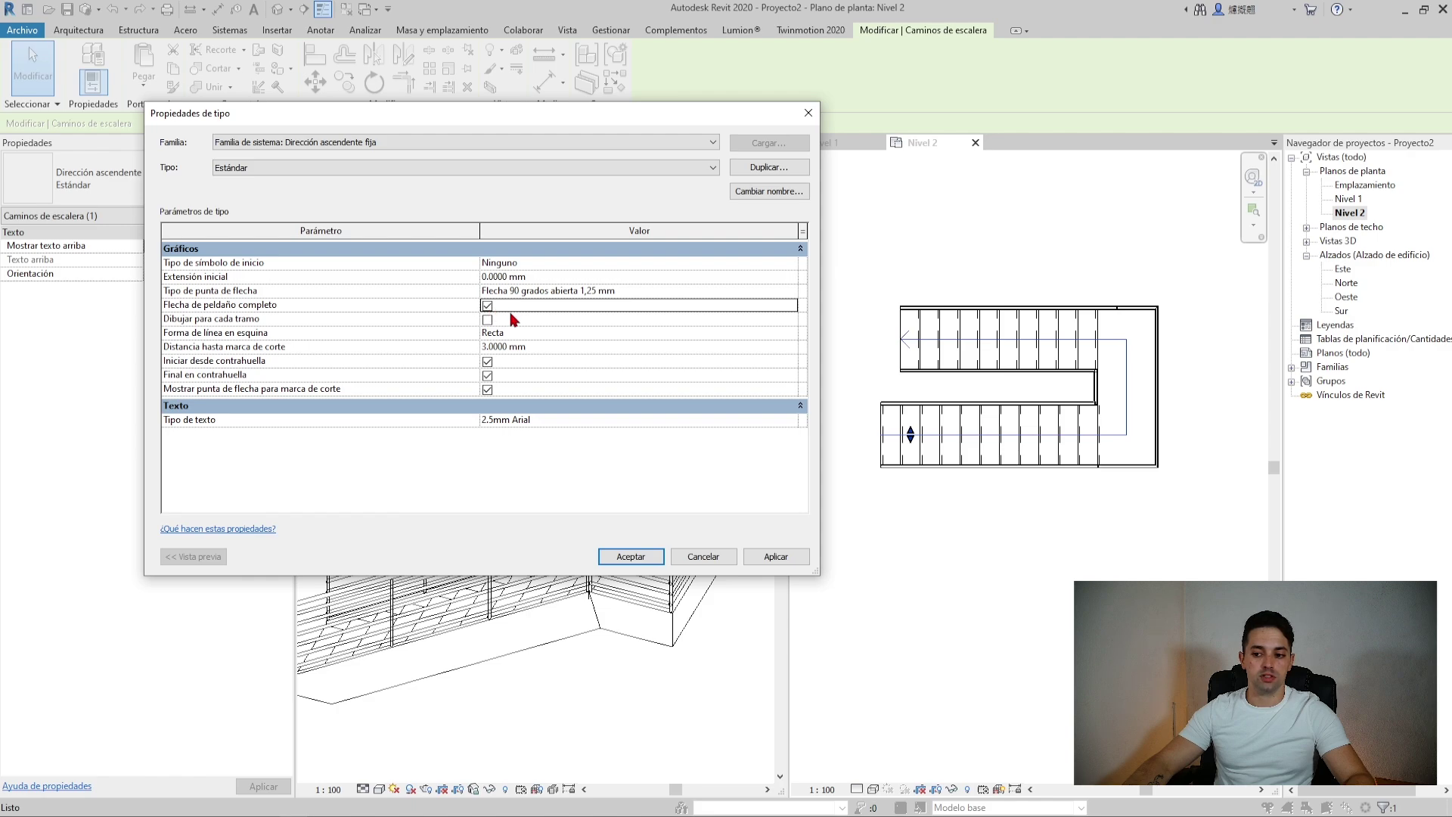
pyautogui.click(776, 557)
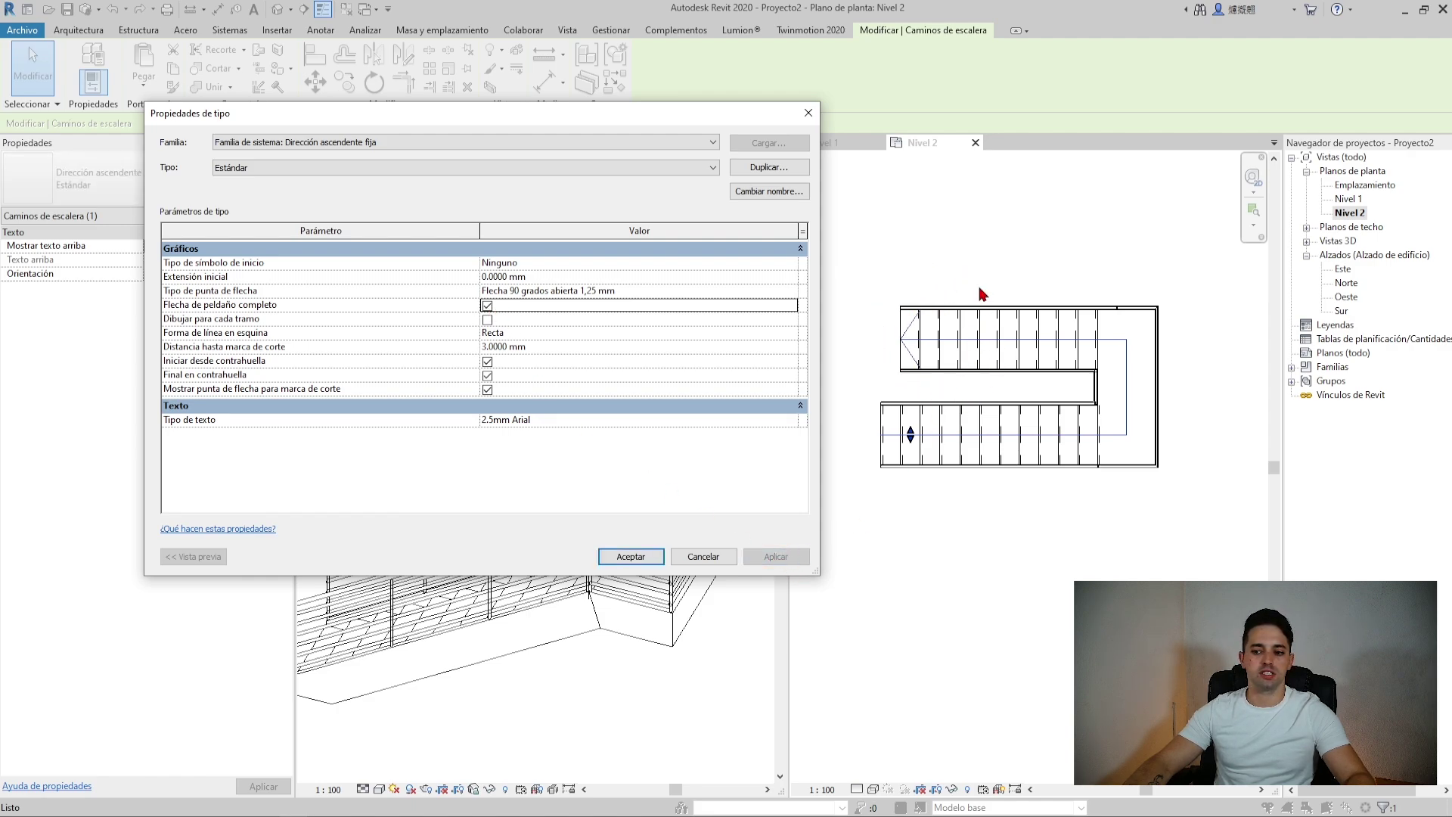
pyautogui.click(488, 306)
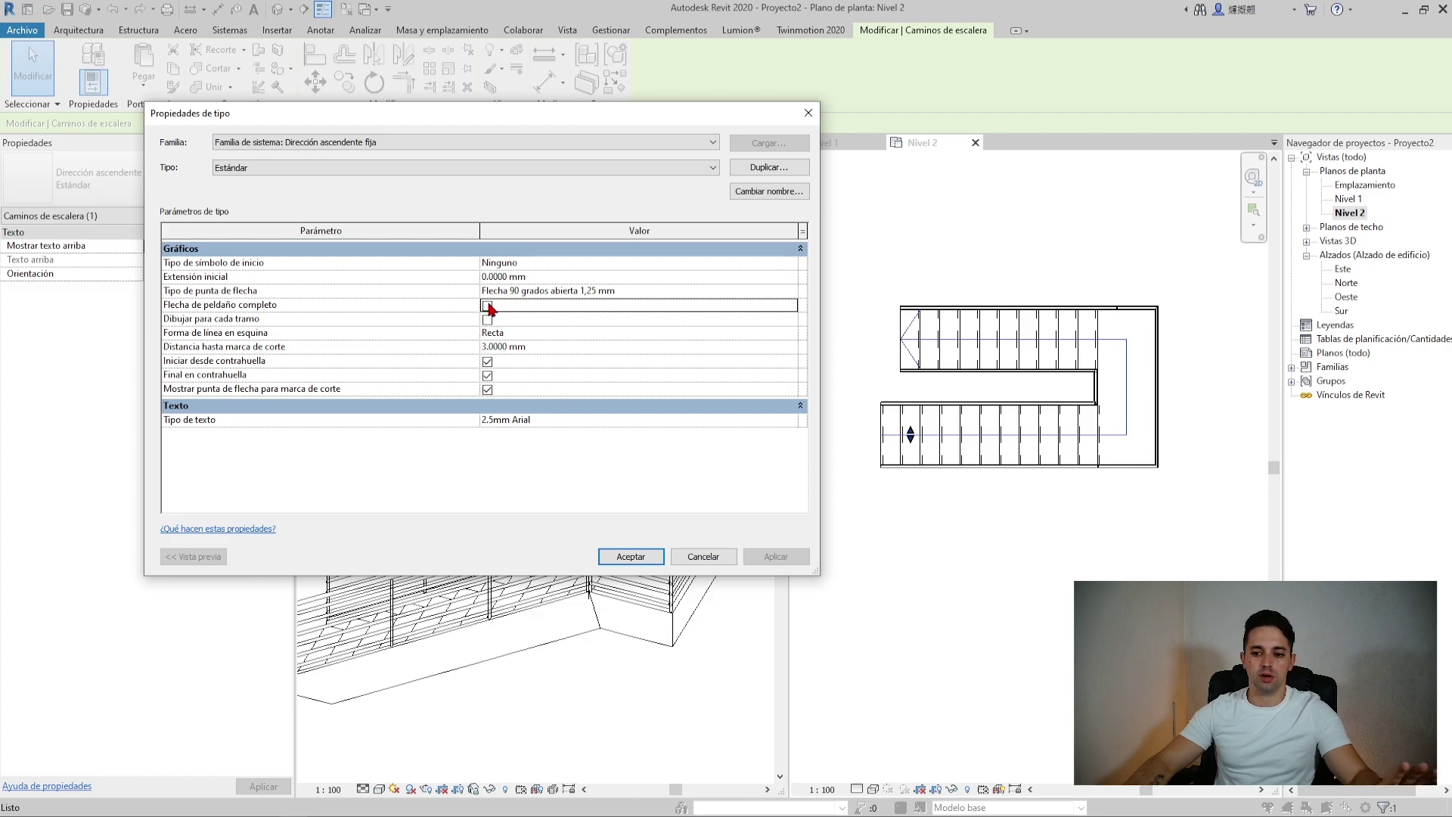
pyautogui.click(777, 557)
pyautogui.click(490, 320)
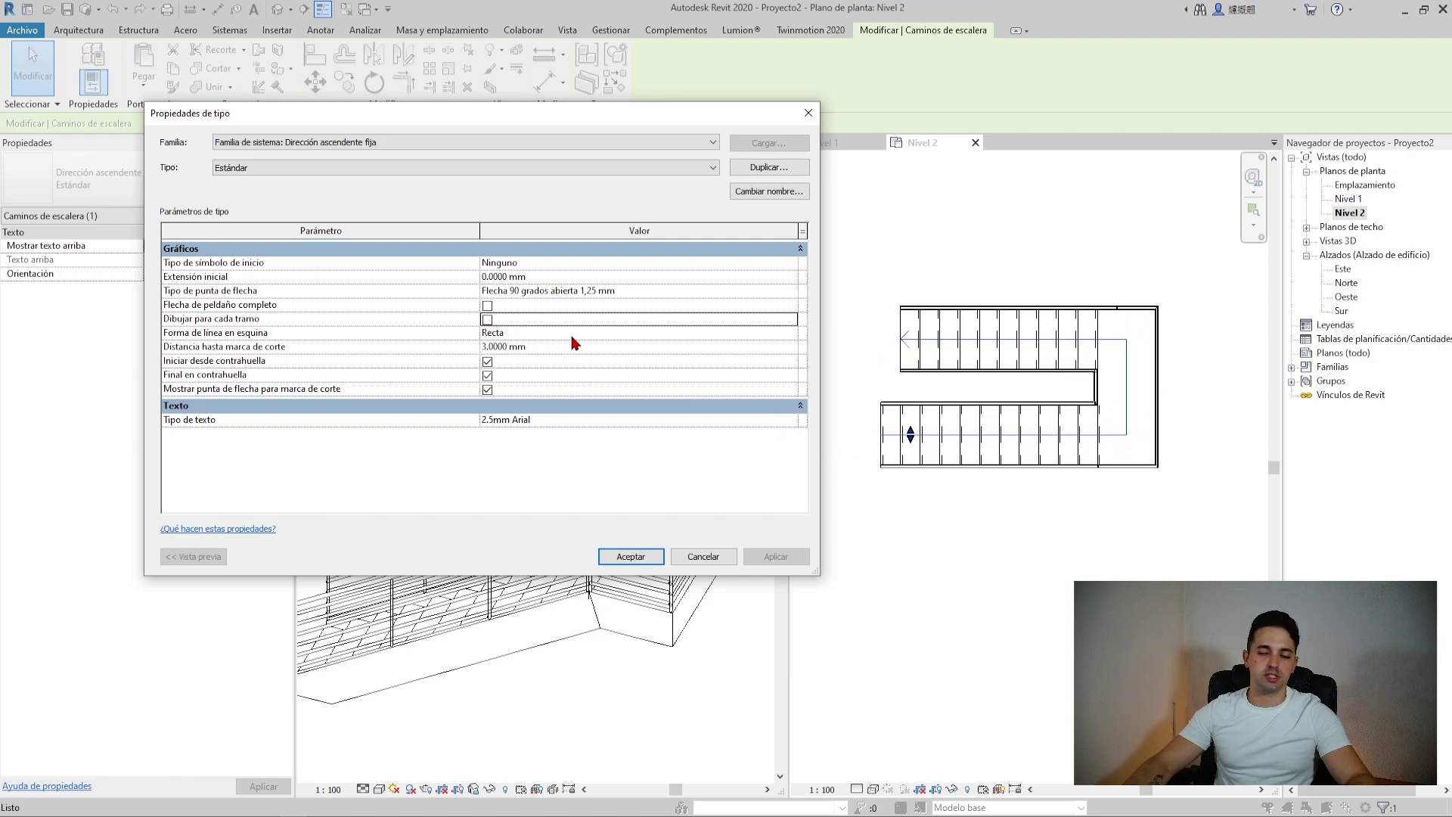
# Set Forma de línea en esquina to Curvada, keep the 2.5mm Arial text, and confirm
pyautogui.click(794, 336)
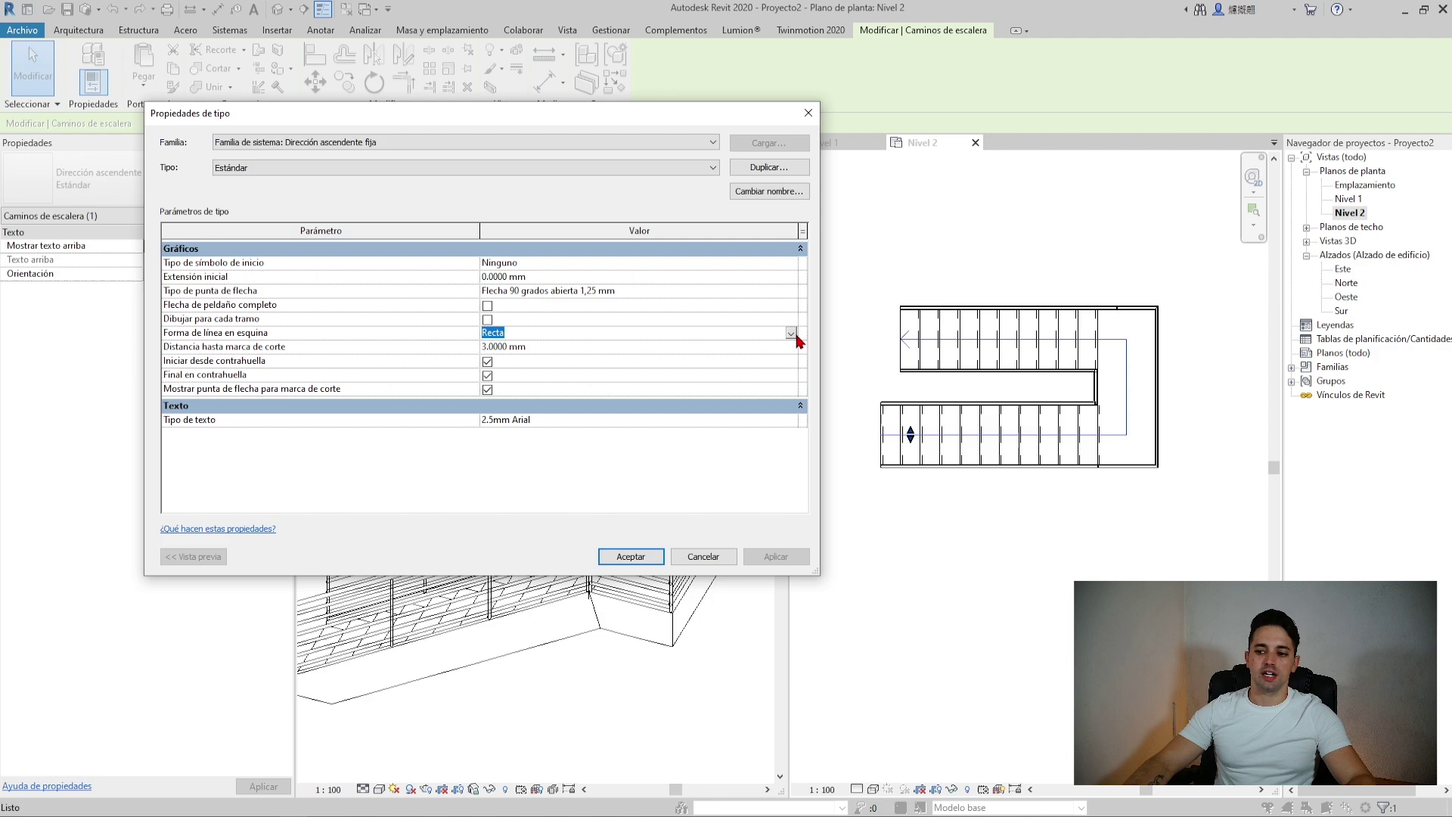
pyautogui.click(795, 337)
pyautogui.click(636, 362)
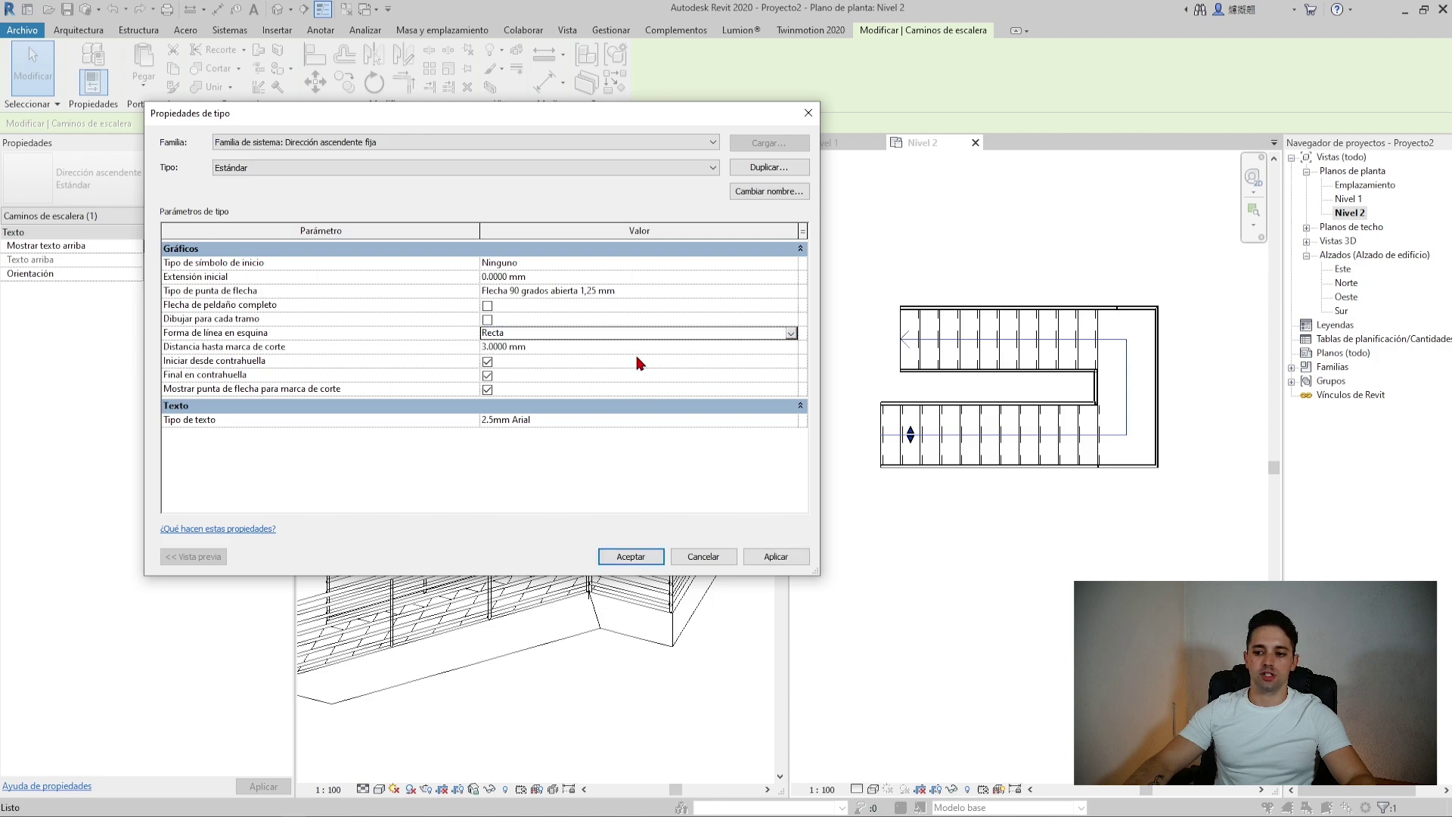
pyautogui.click(790, 333)
pyautogui.click(757, 360)
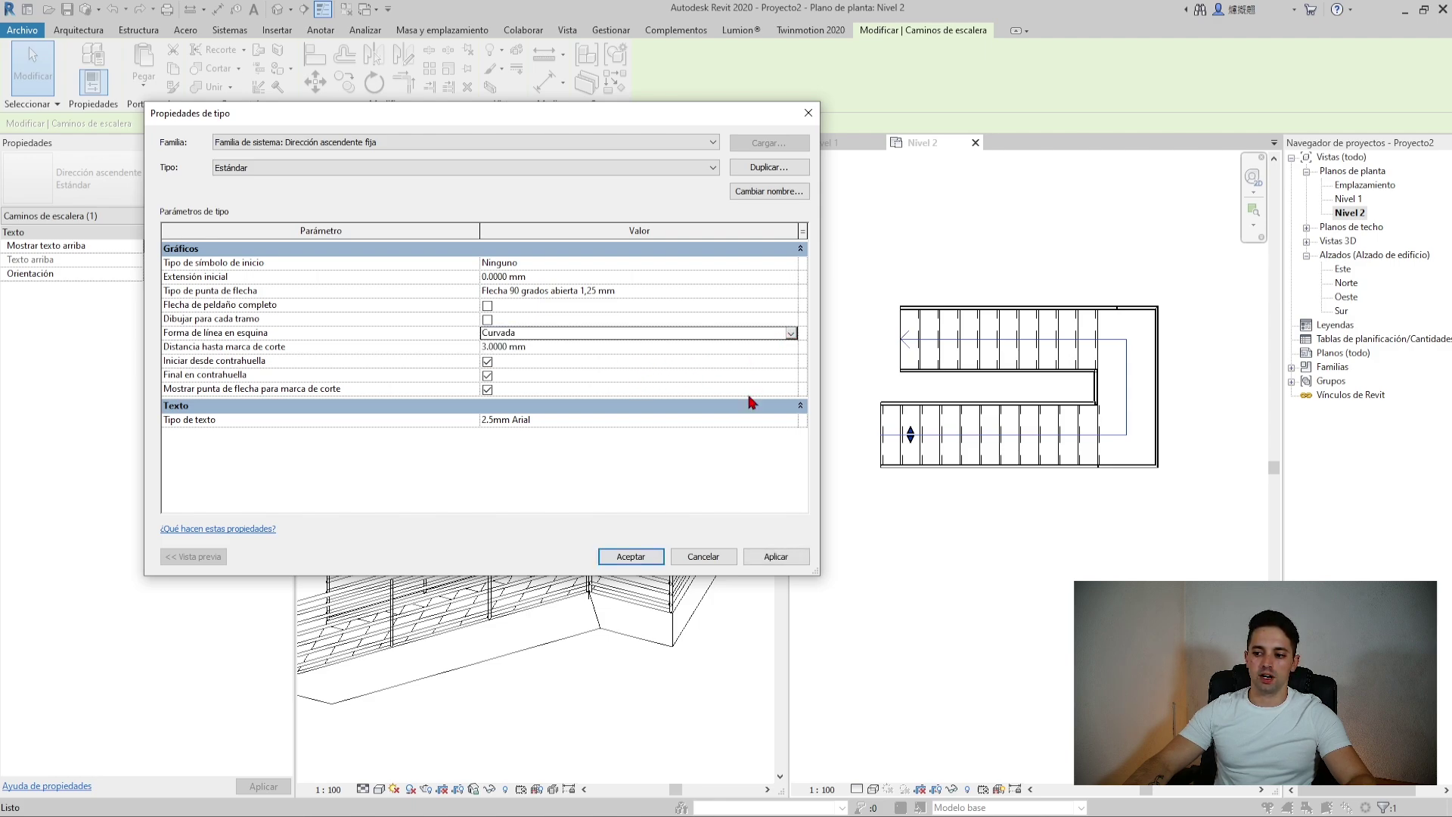
pyautogui.click(776, 558)
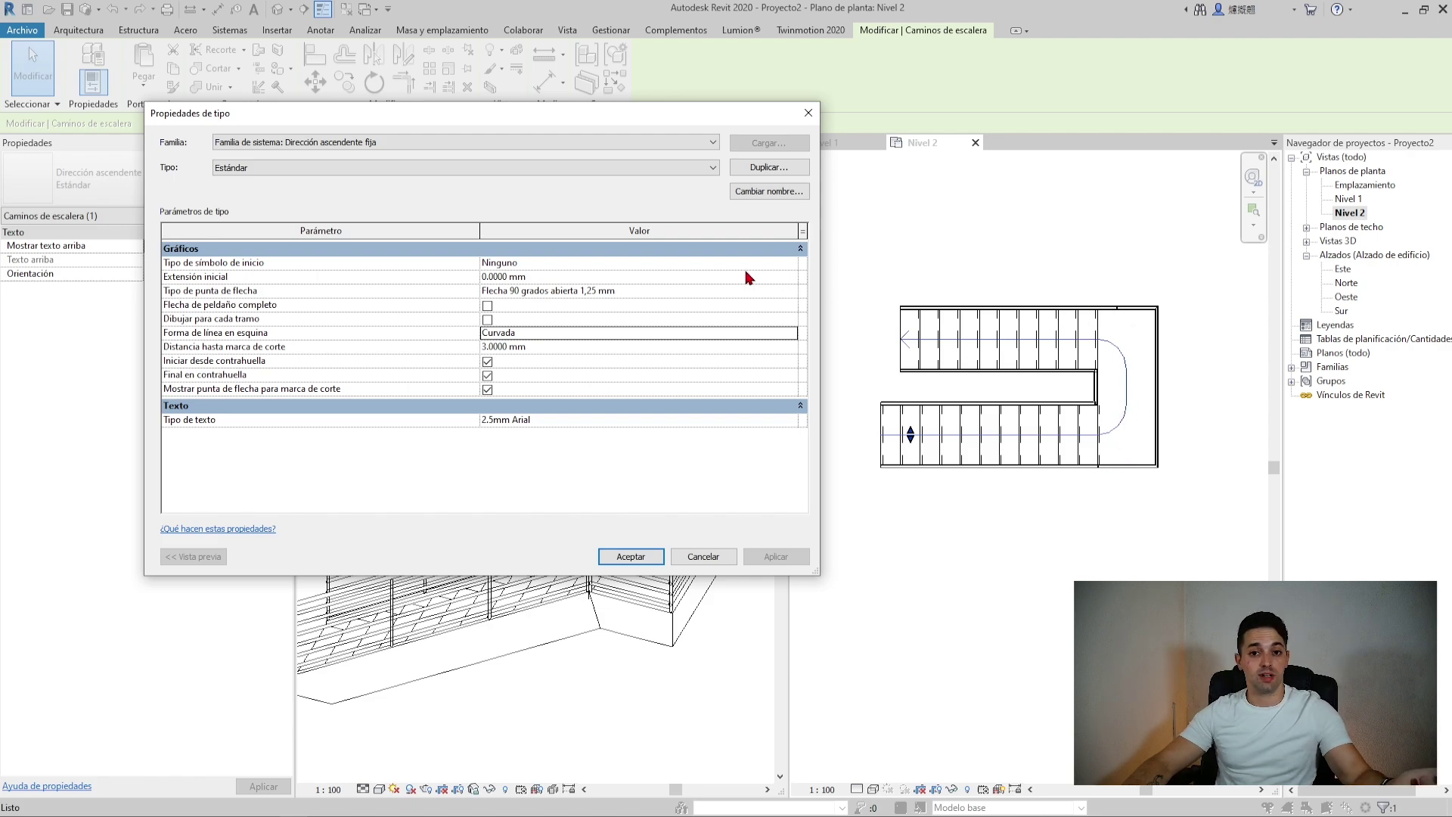
pyautogui.click(549, 346)
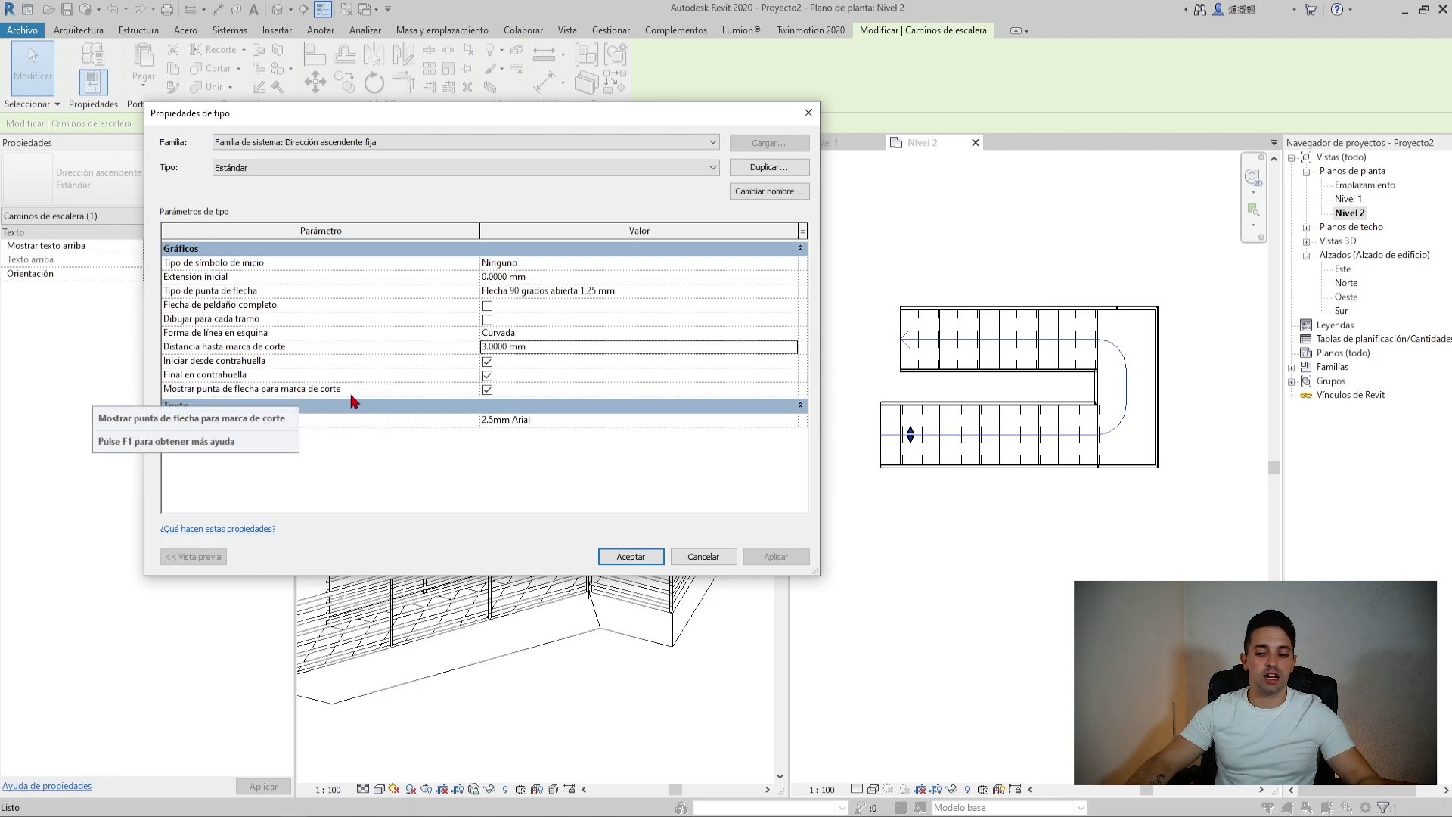
pyautogui.click(529, 420)
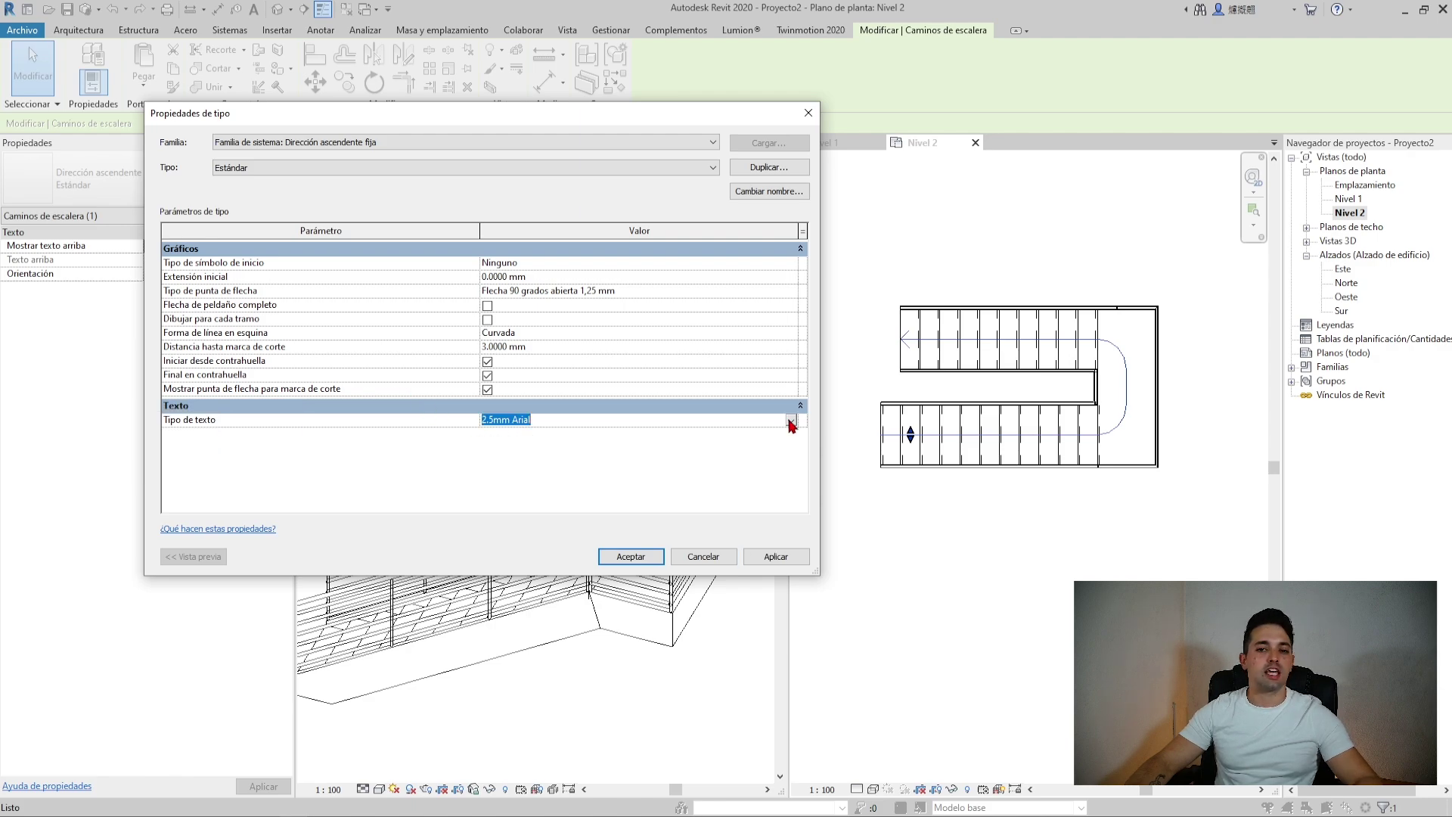
pyautogui.click(790, 419)
pyautogui.click(392, 481)
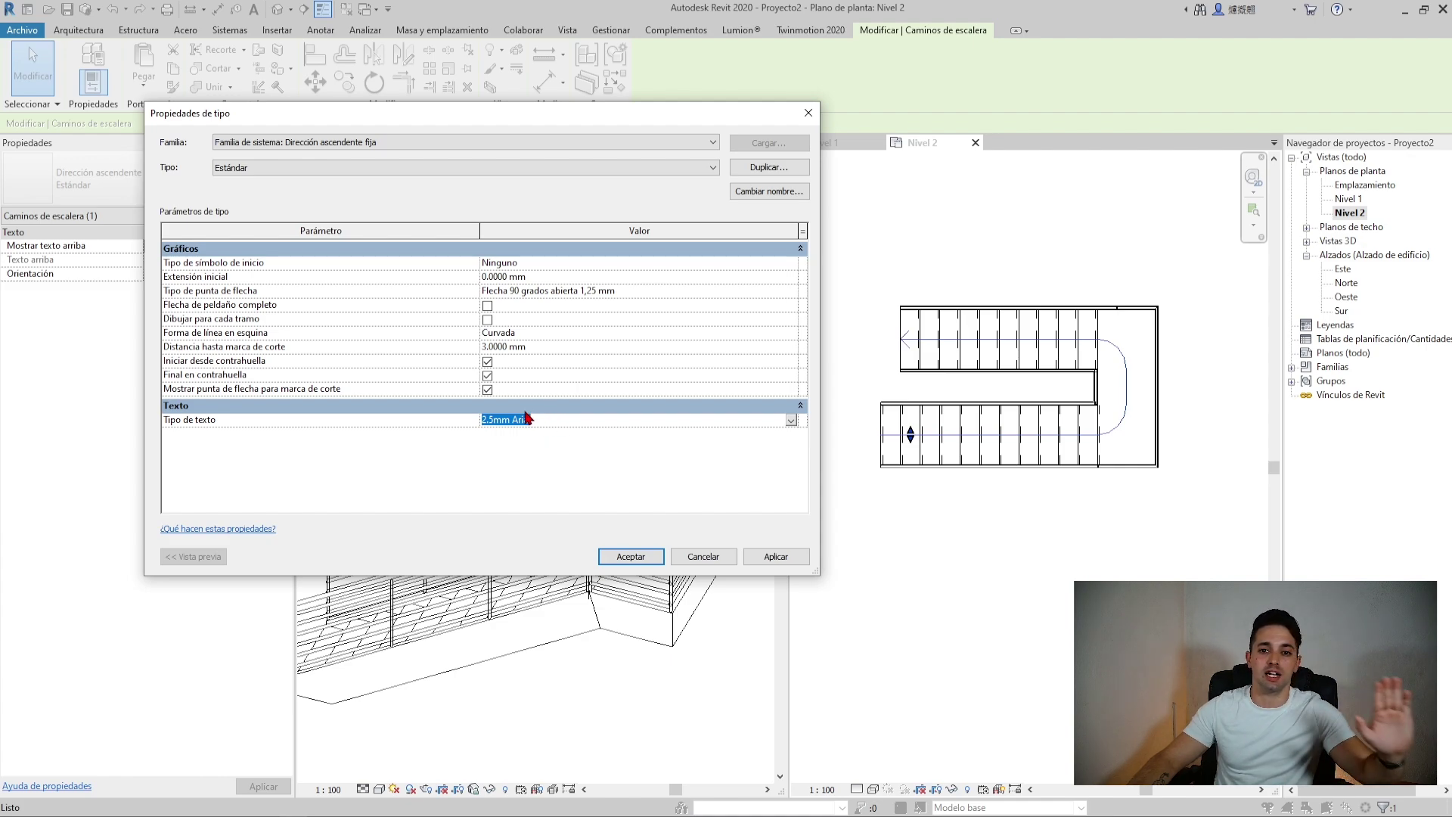
pyautogui.click(557, 480)
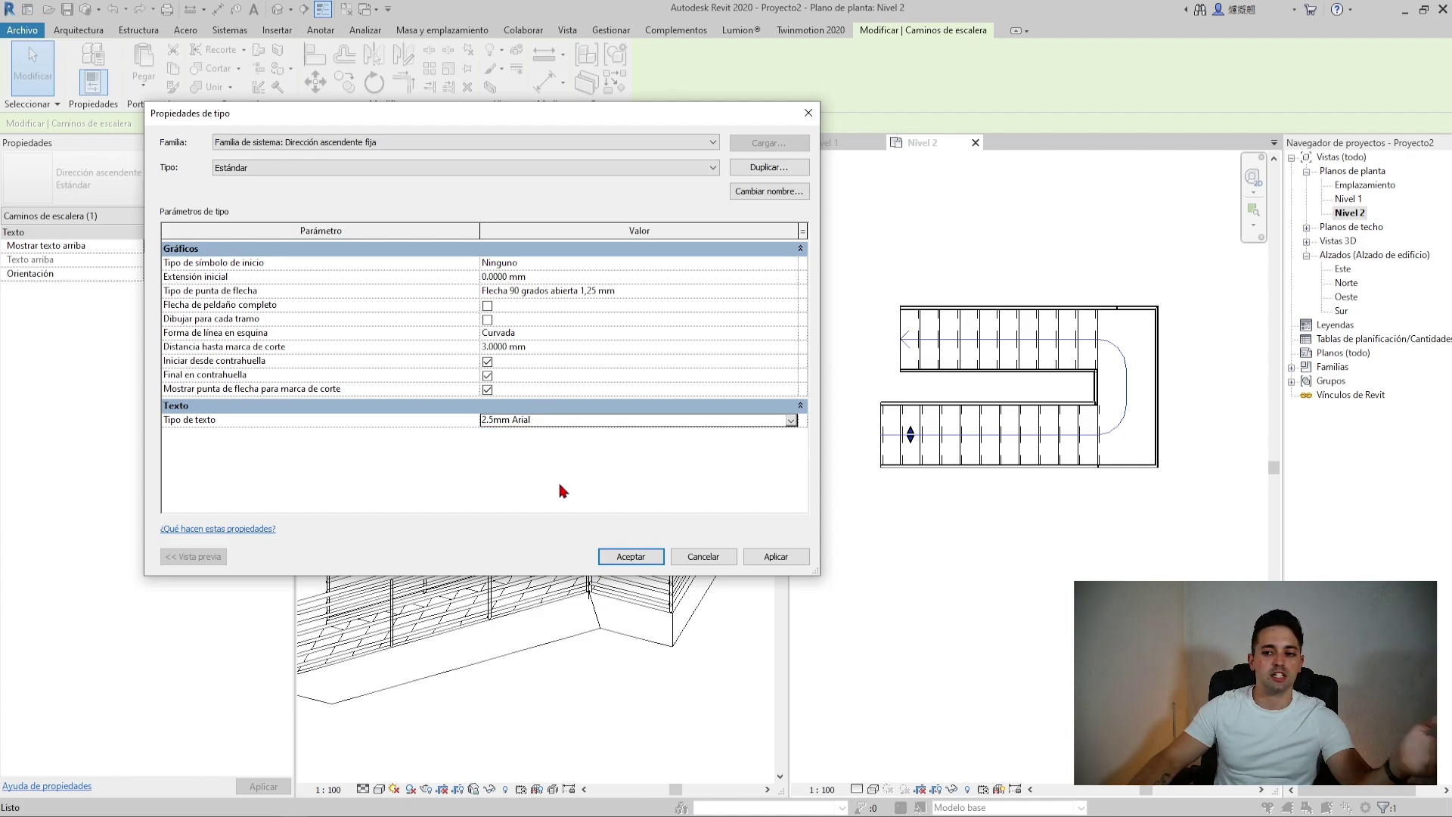
pyautogui.click(631, 556)
# Activate the 3D stair view, then close the Nivel 2 floor plan tab
pyautogui.scroll(-3, 441, 411)
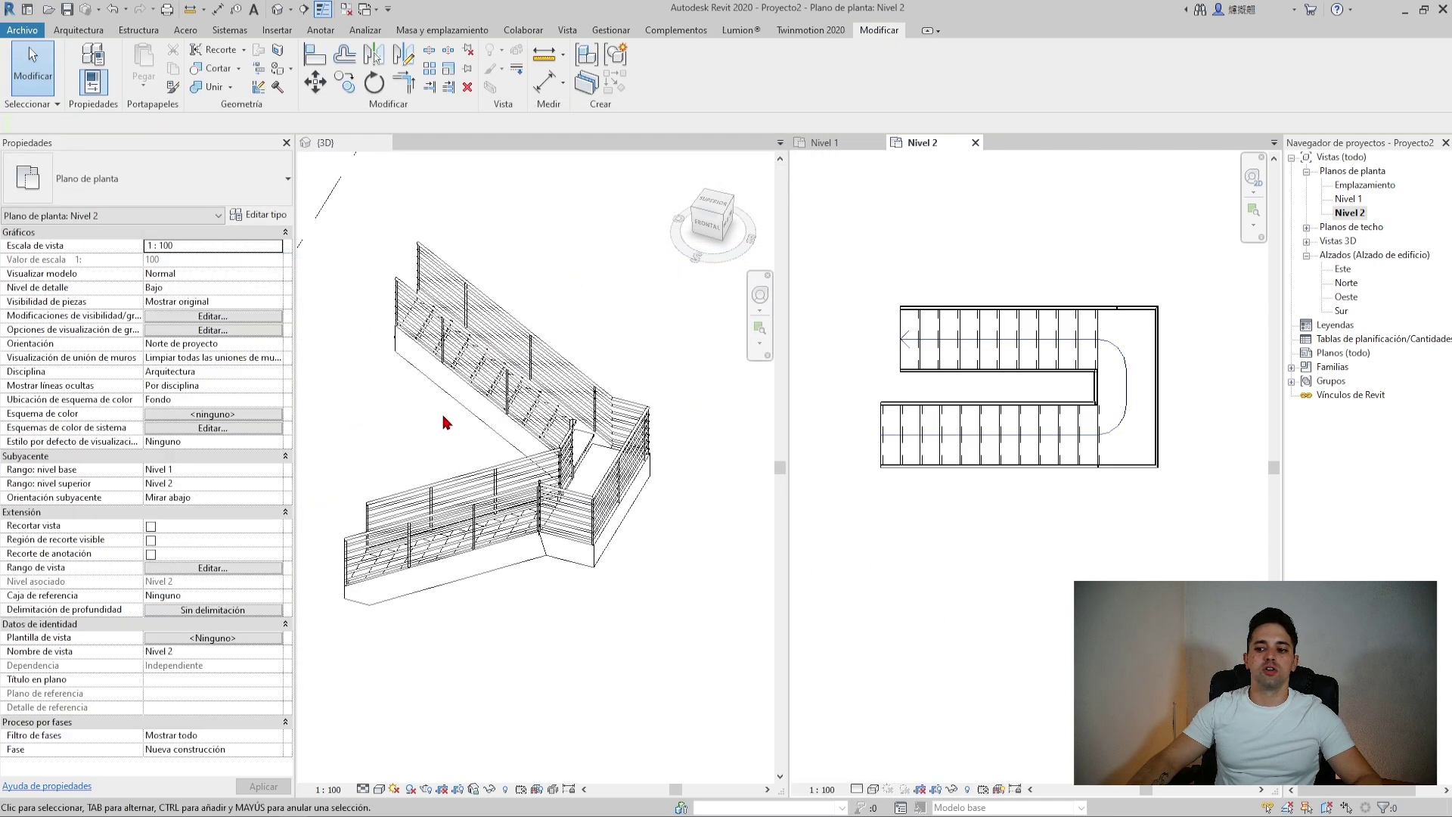
pyautogui.scroll(-2, 442, 410)
pyautogui.click(442, 410)
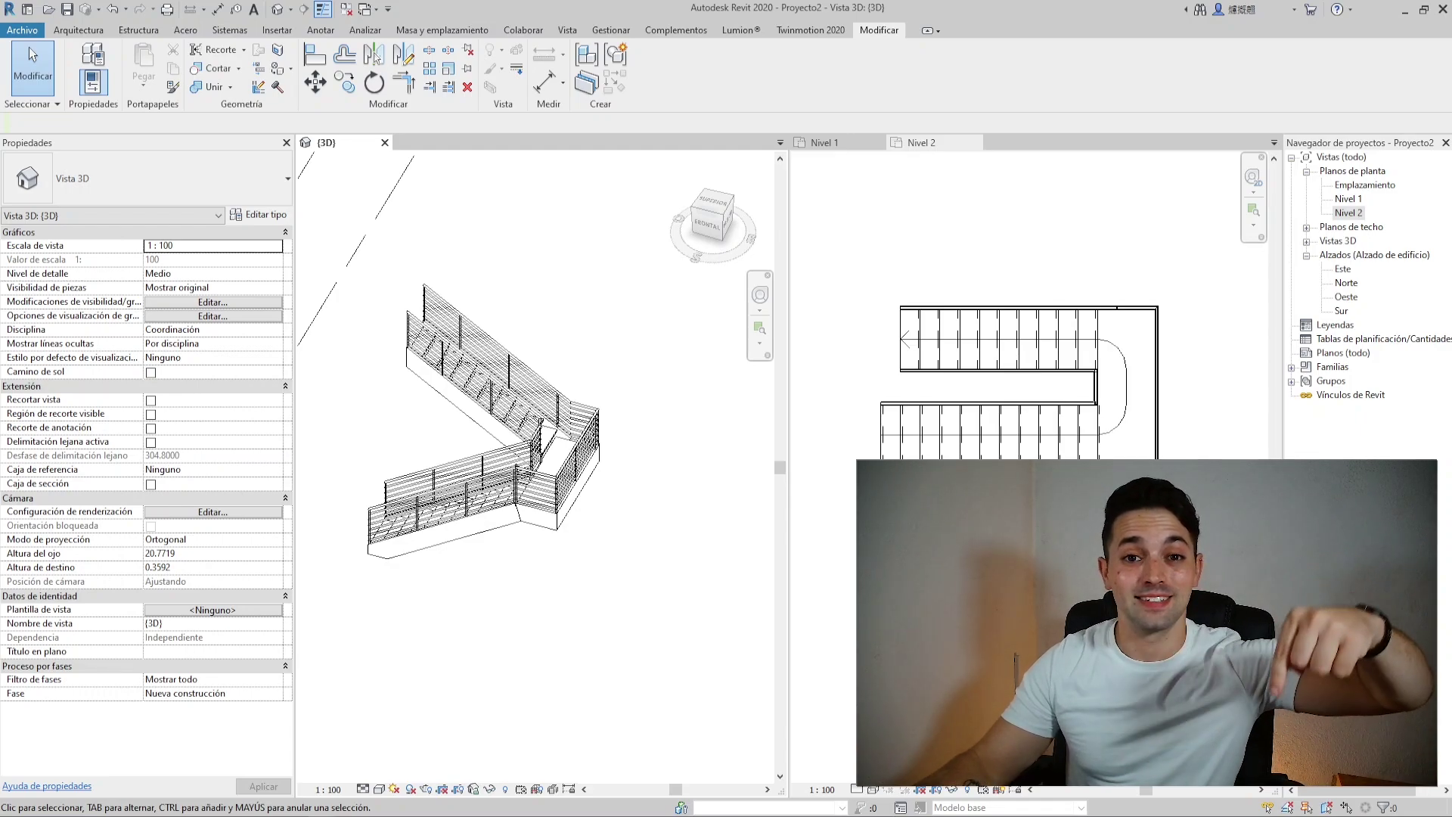
pyautogui.click(813, 491)
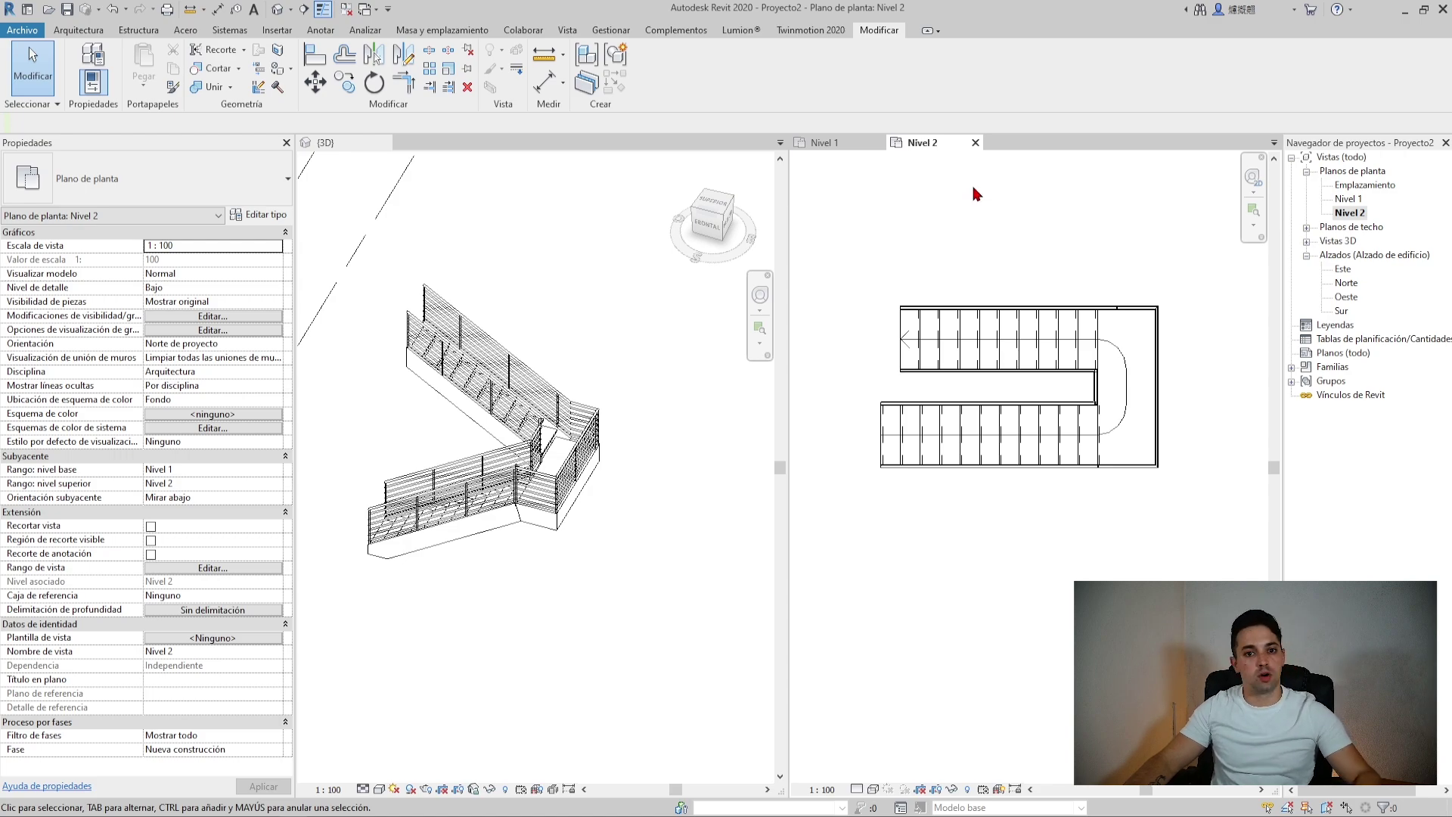
pyautogui.click(976, 143)
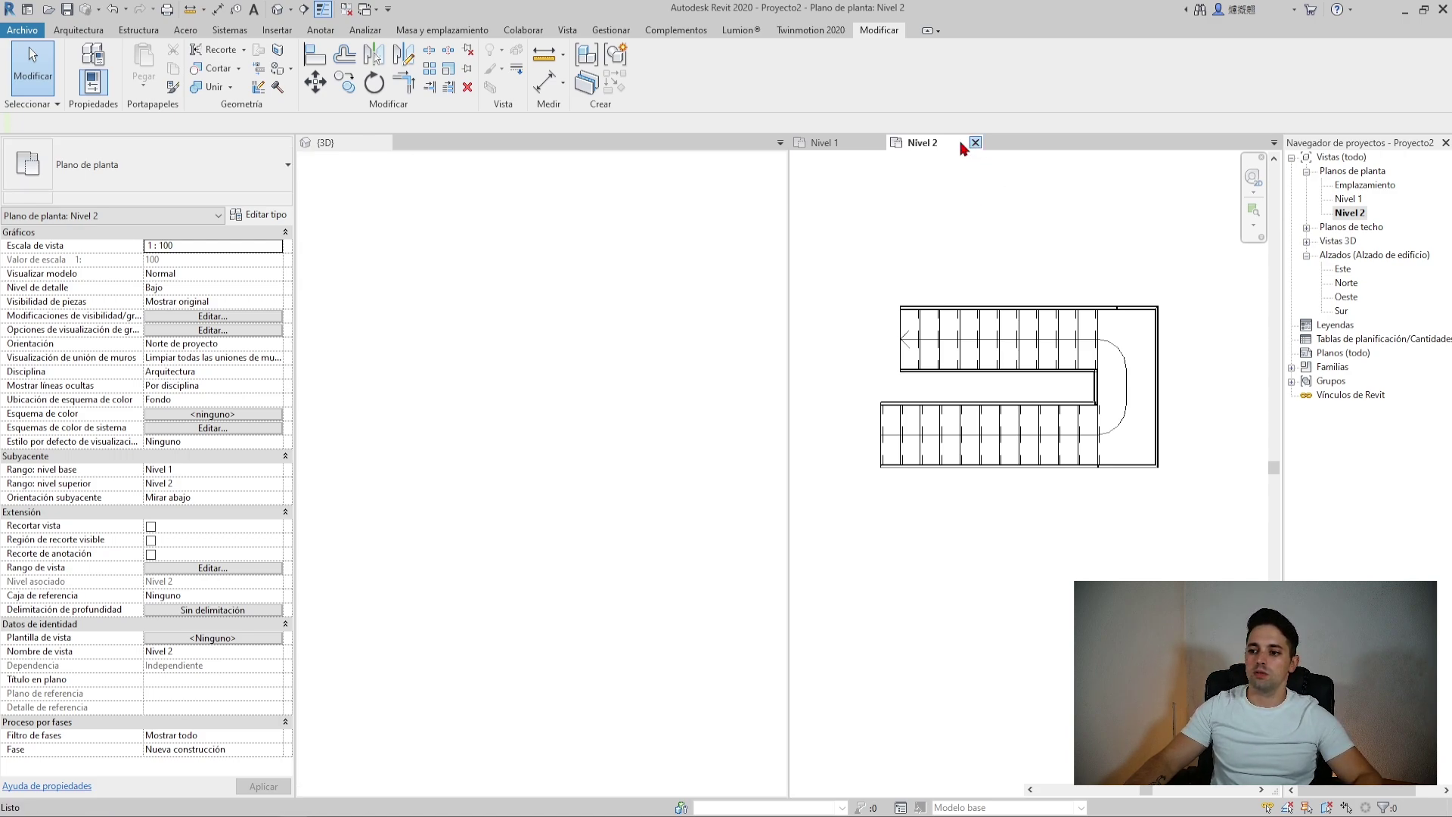
# Open the Este elevation and start the Level tool with Pick Lines, undoing a misplaced level
pyautogui.press('Escape')
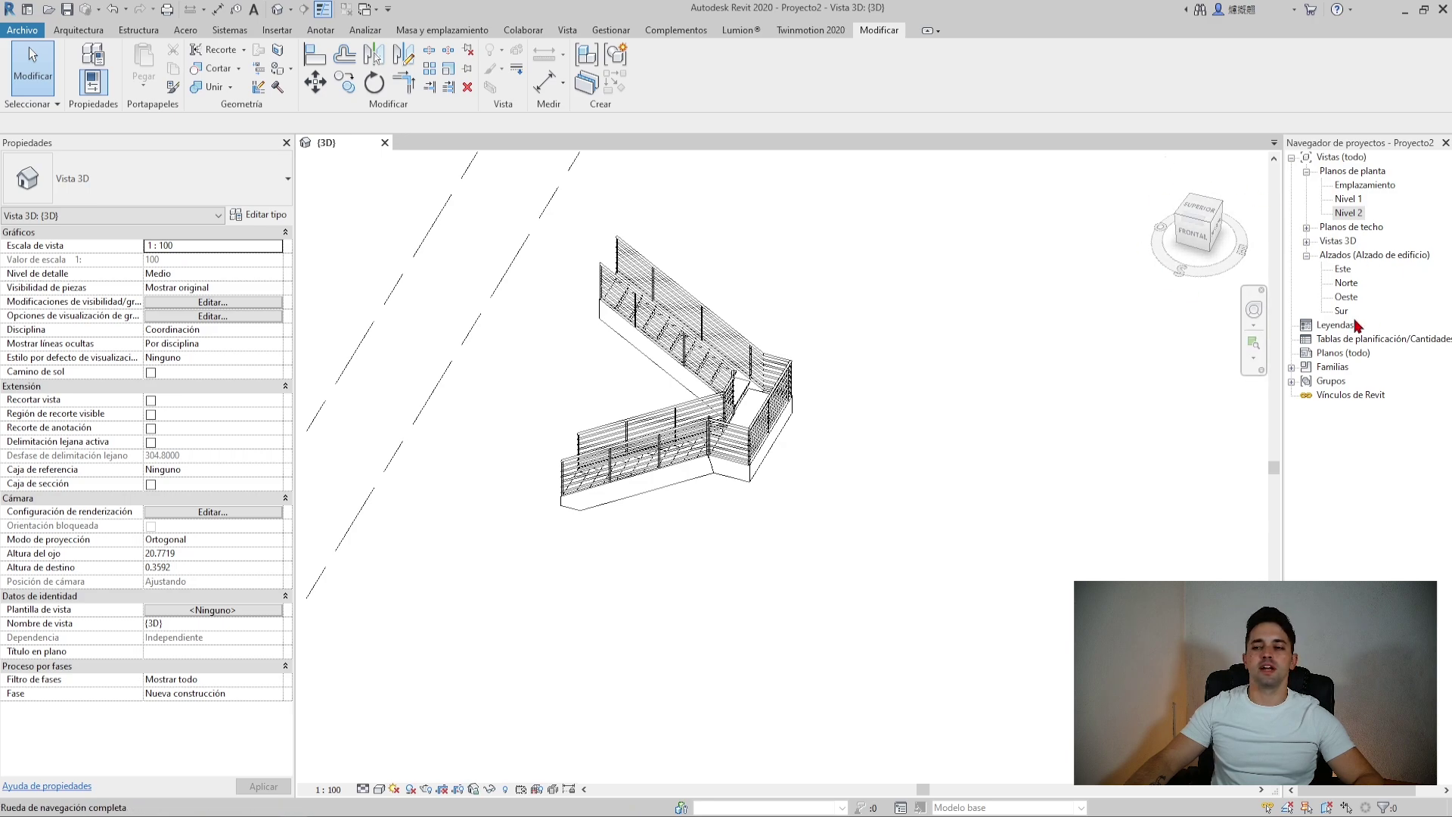
pyautogui.doubleClick(1342, 269)
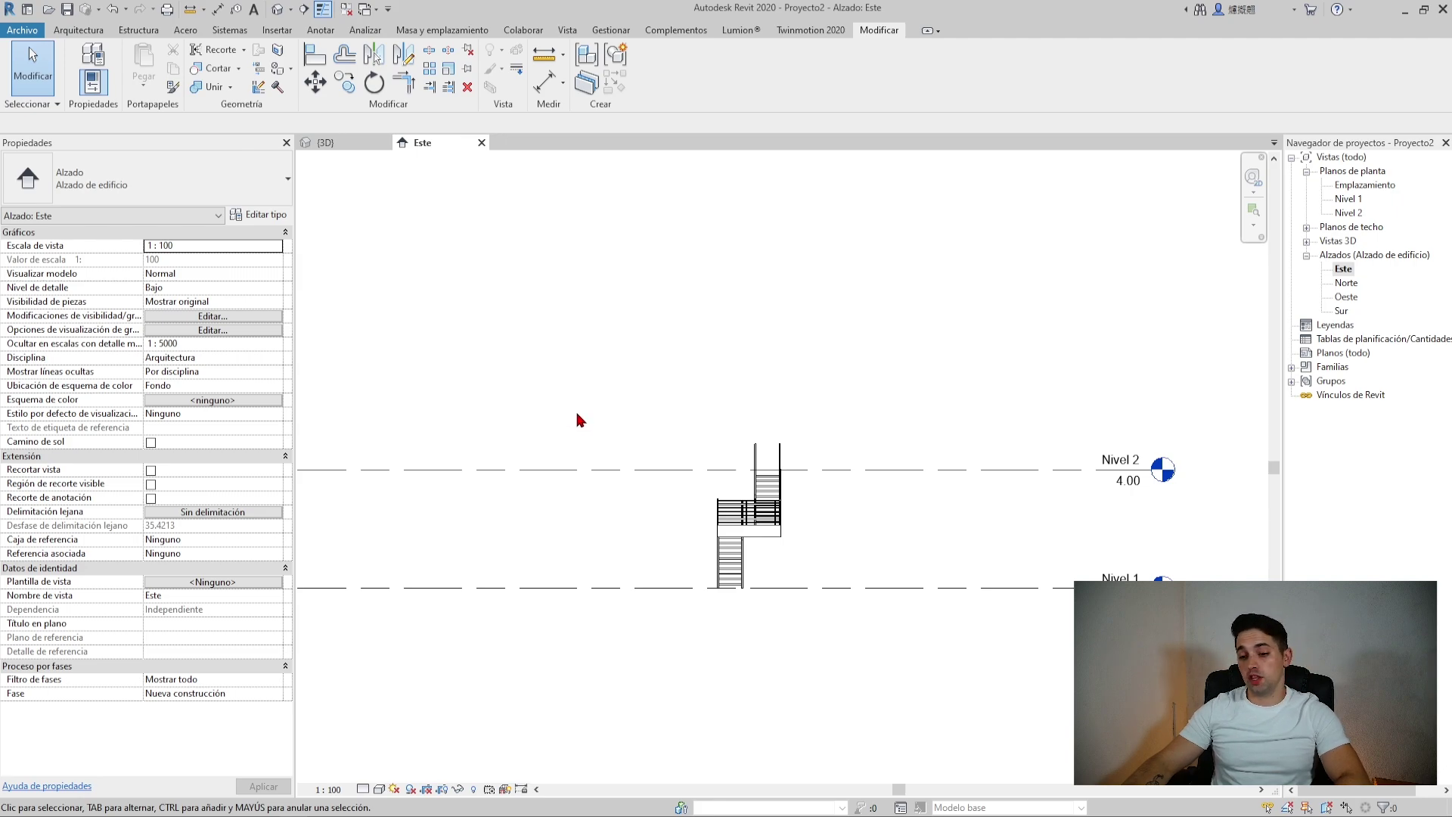
pyautogui.press('l')
pyautogui.press('l')
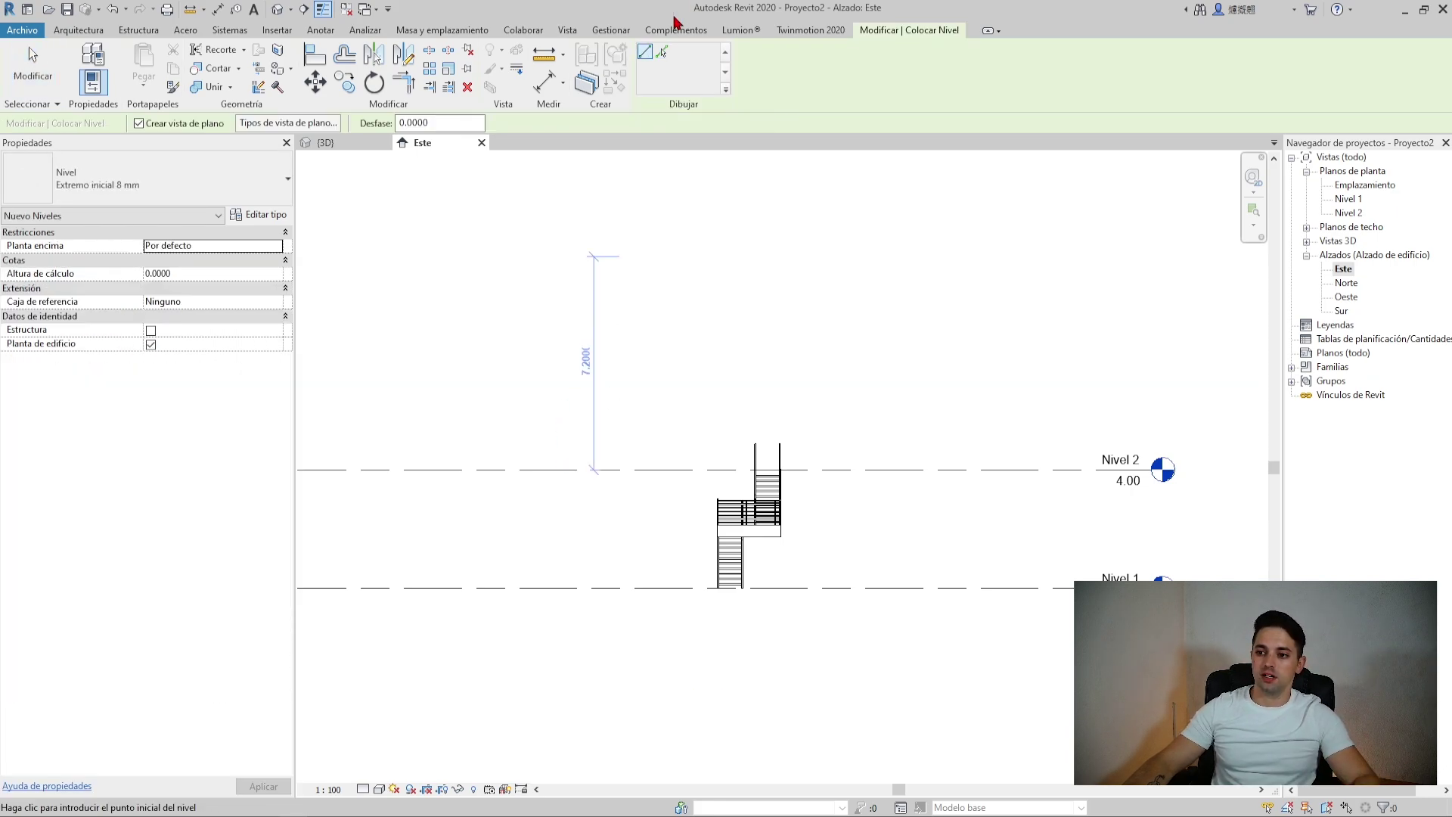
pyautogui.click(661, 52)
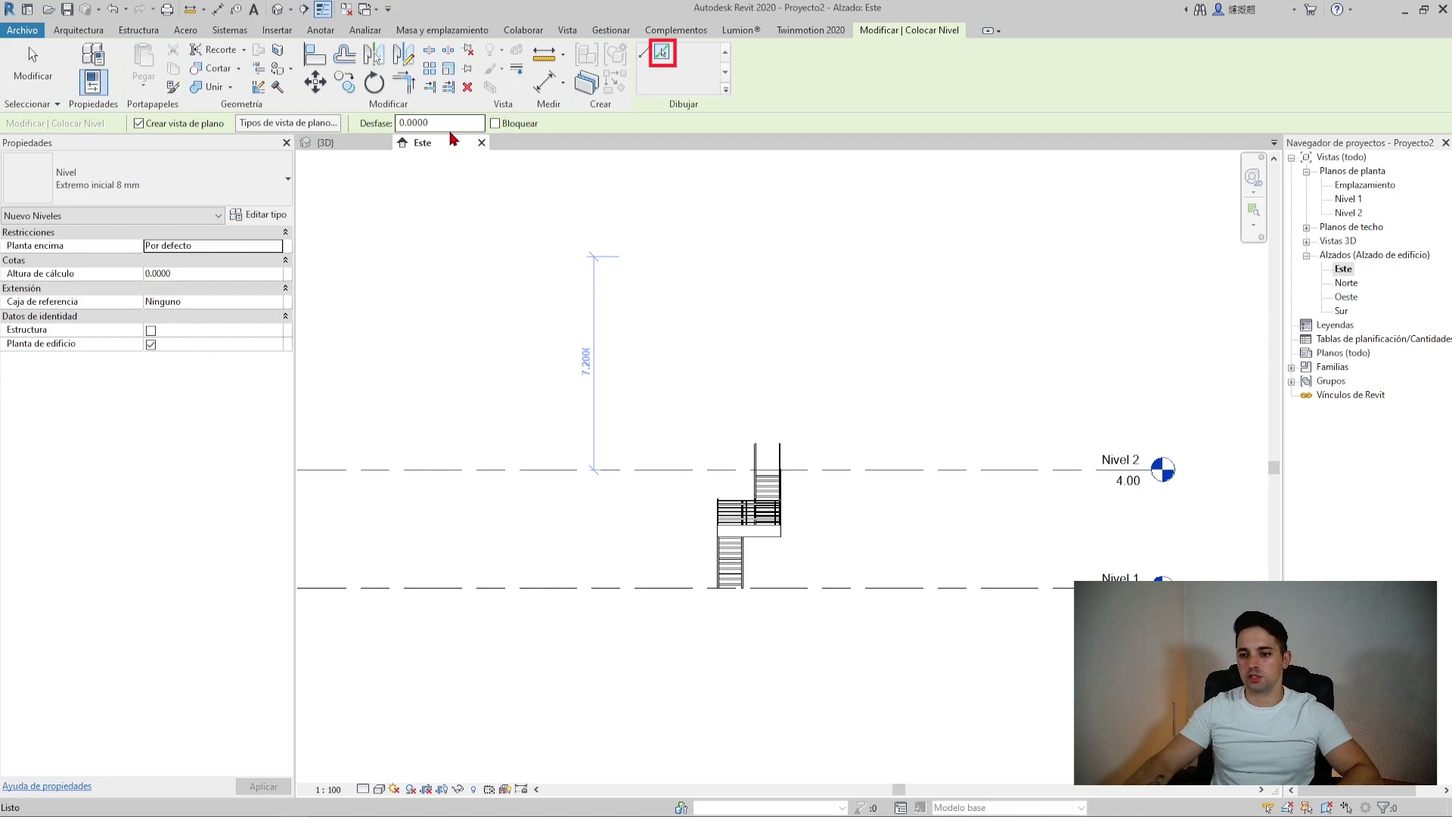
pyautogui.doubleClick(400, 123)
pyautogui.write('7')
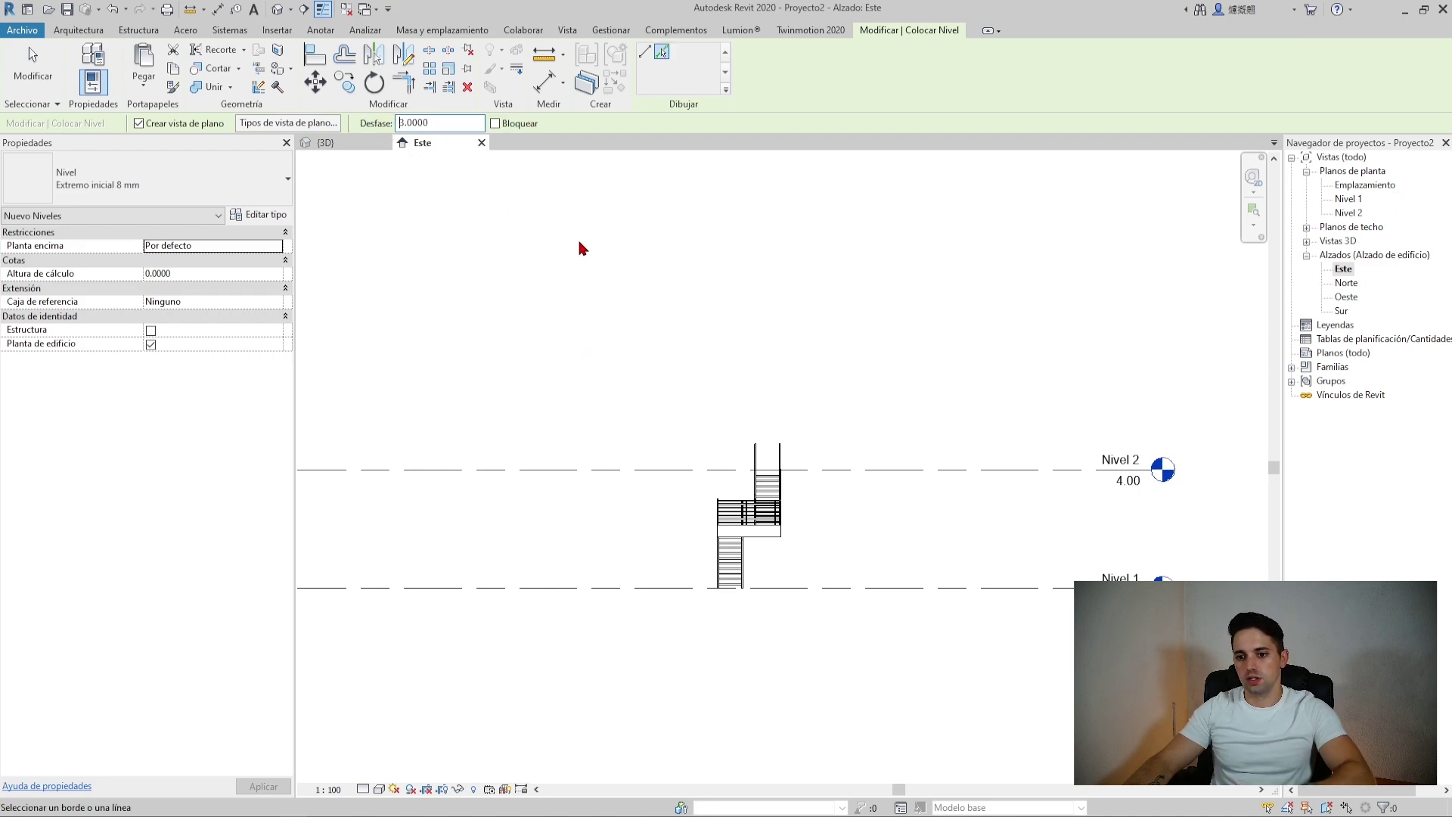
pyautogui.click(902, 472)
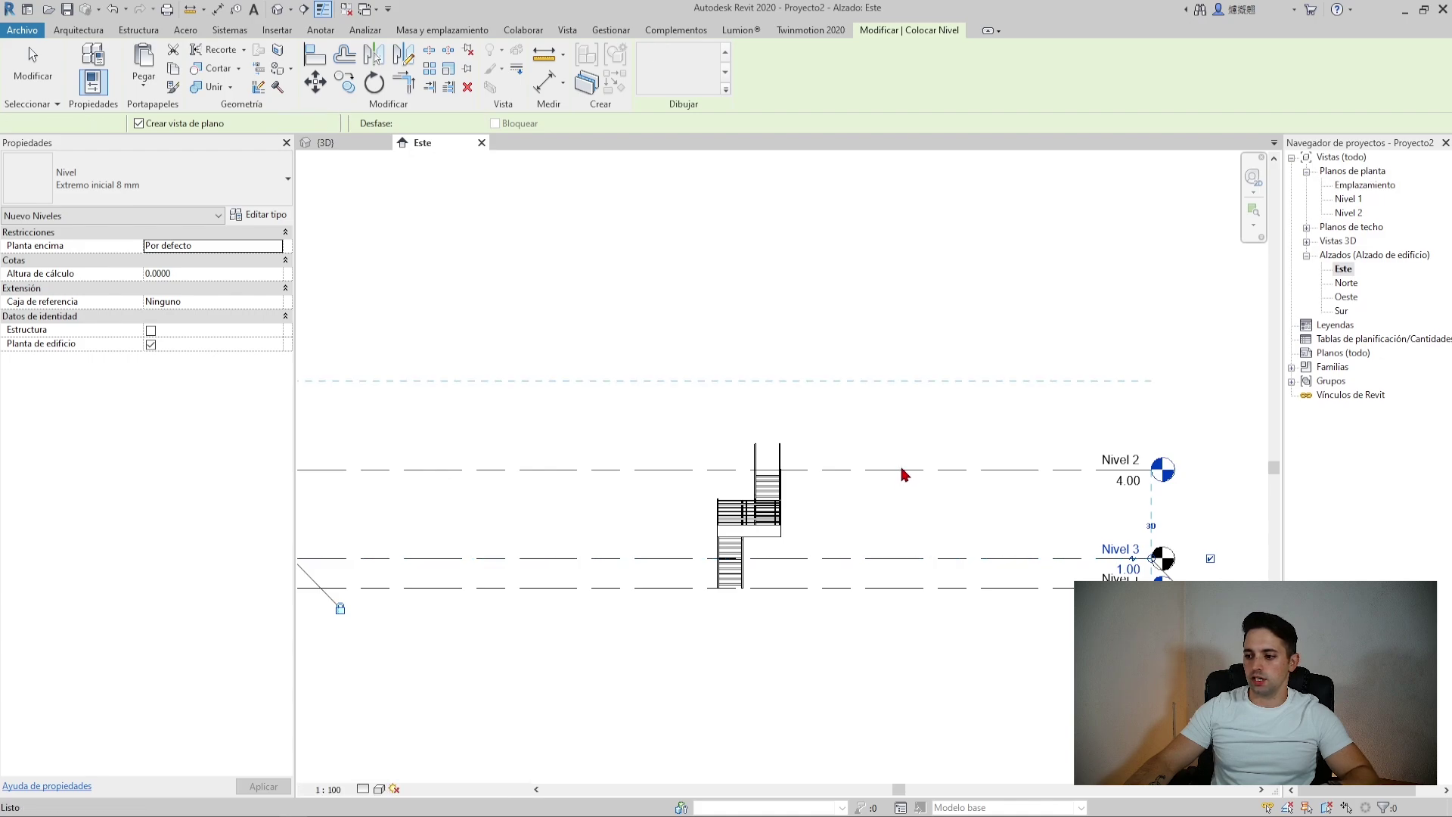
pyautogui.hotkey('ctrl', 'z')
# Add Nivel 3, 4 and 5 at 7.00, 10.00 and 13.00, each 3 m apart
pyautogui.click(662, 52)
pyautogui.click(923, 463)
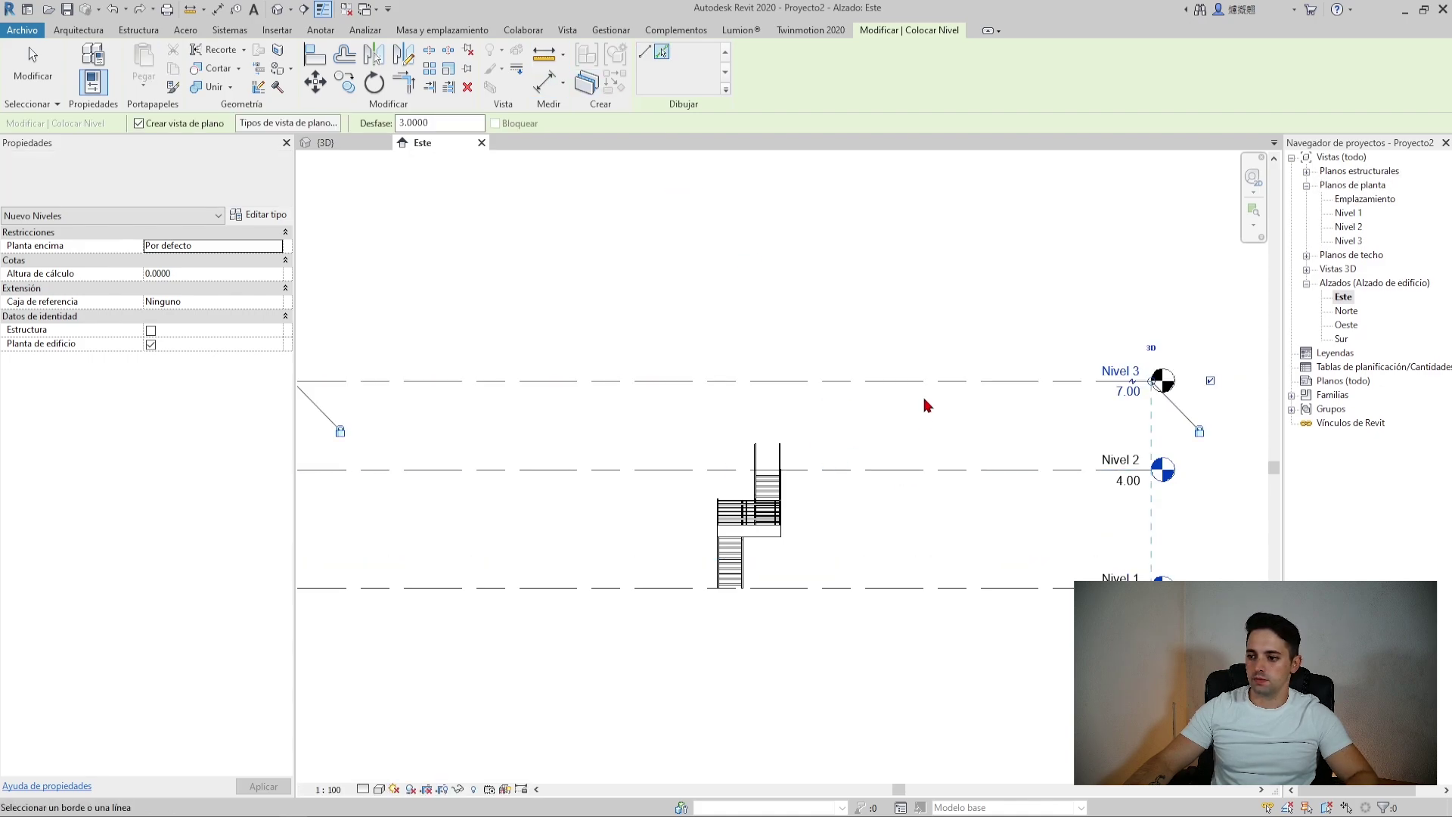
pyautogui.click(926, 378)
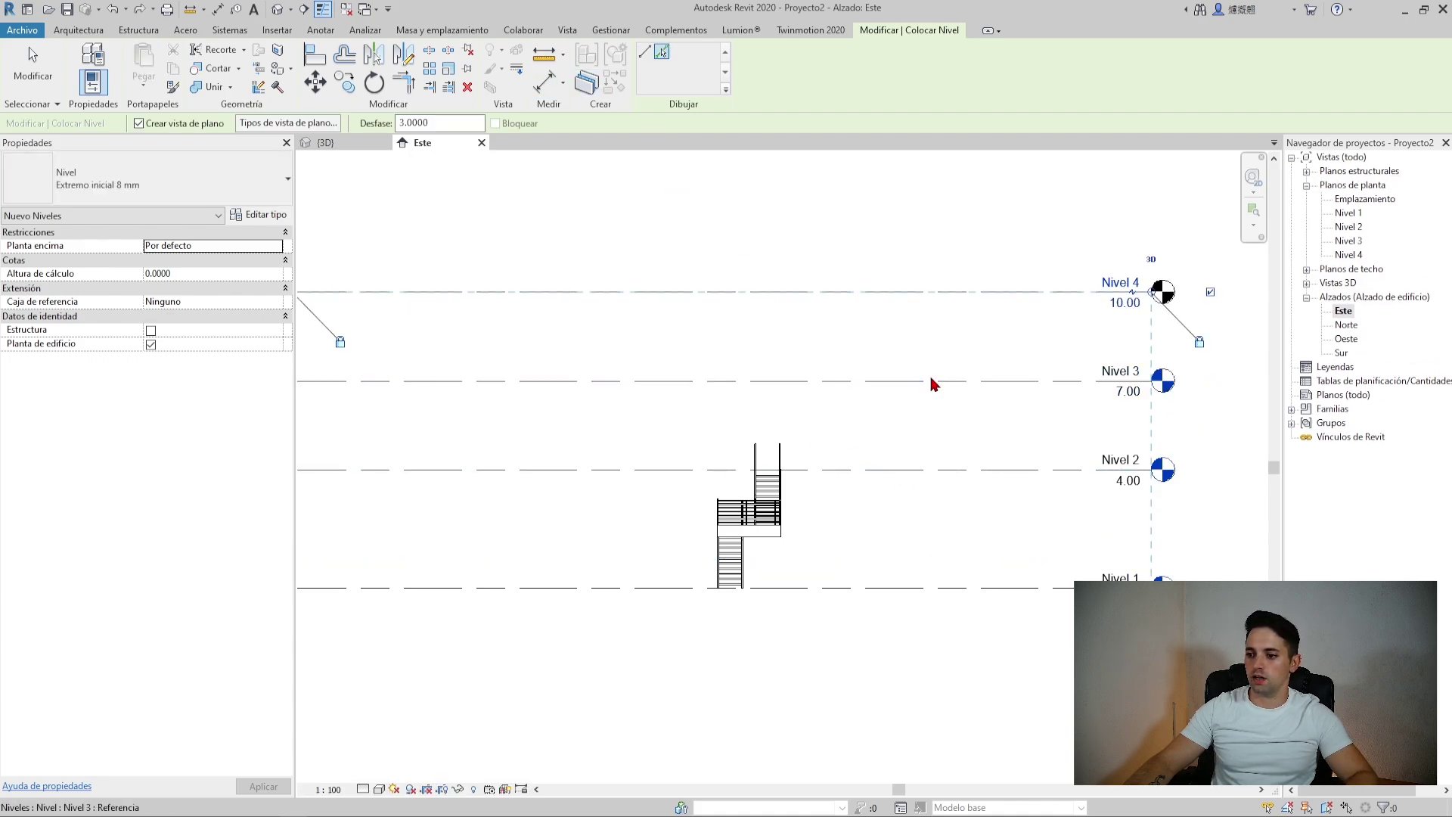
pyautogui.click(937, 292)
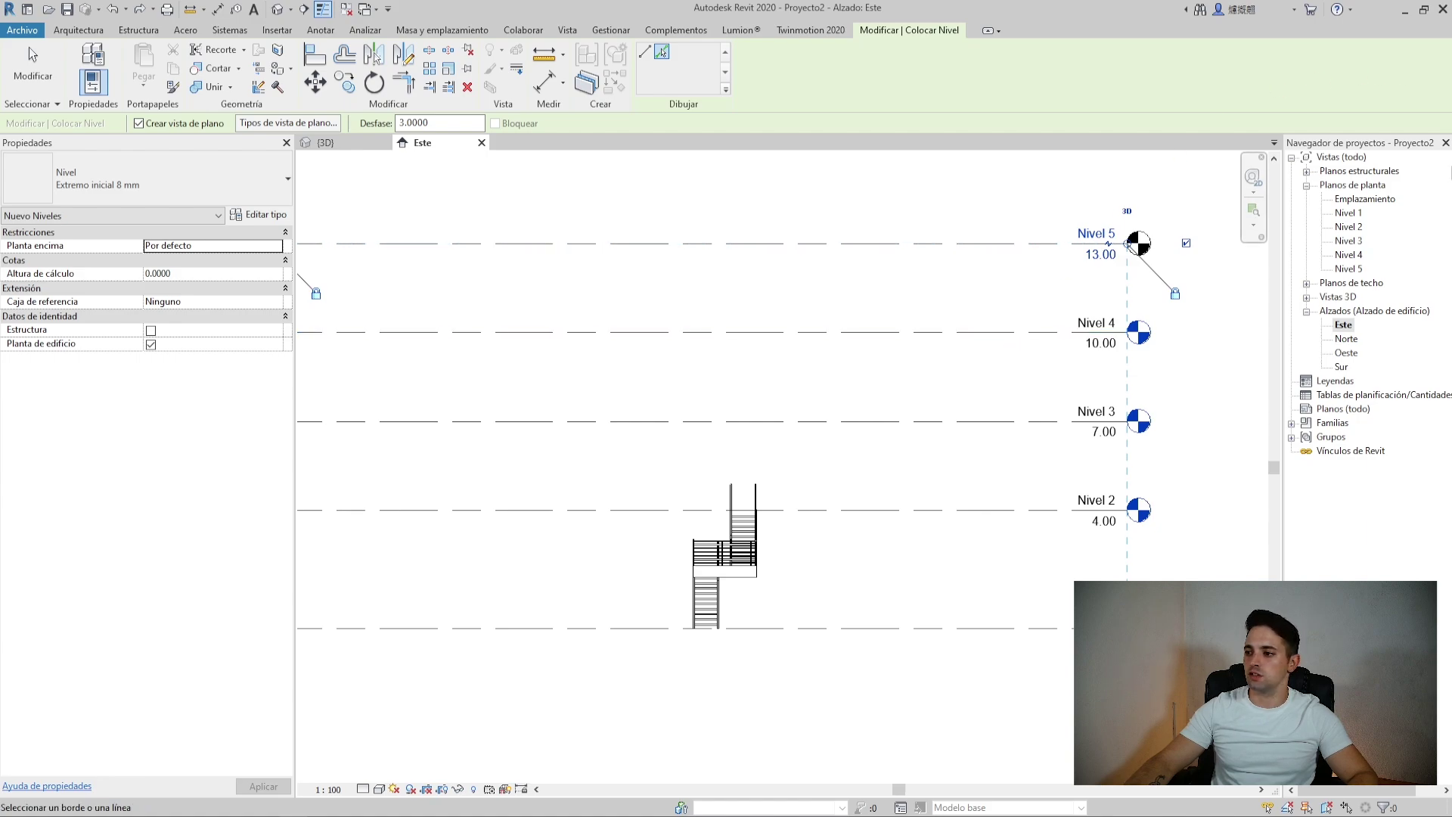
# In the 3D view, make the U-shaped stair a multistory stair across all five levels
pyautogui.click(323, 142)
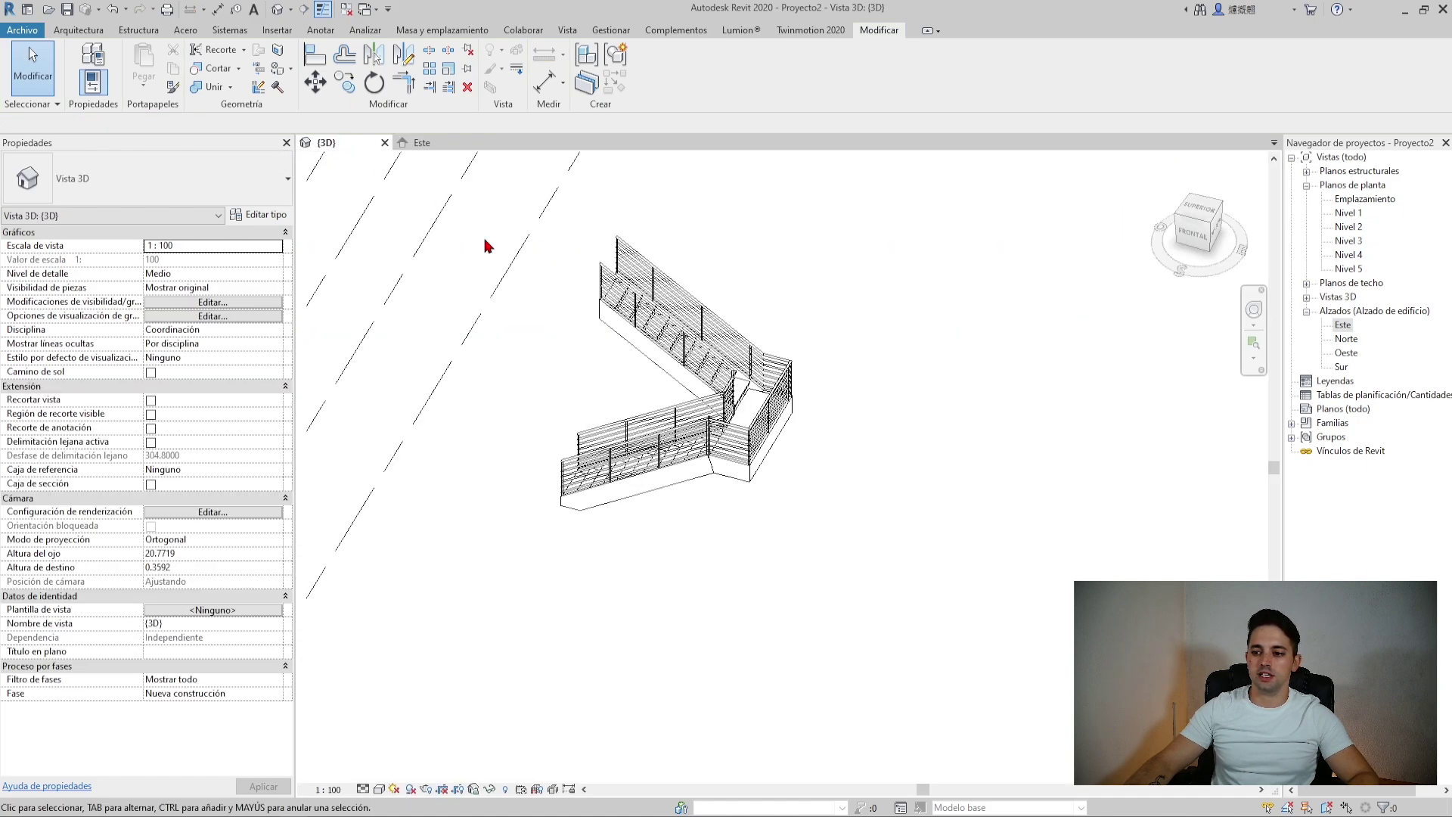
pyautogui.click(714, 499)
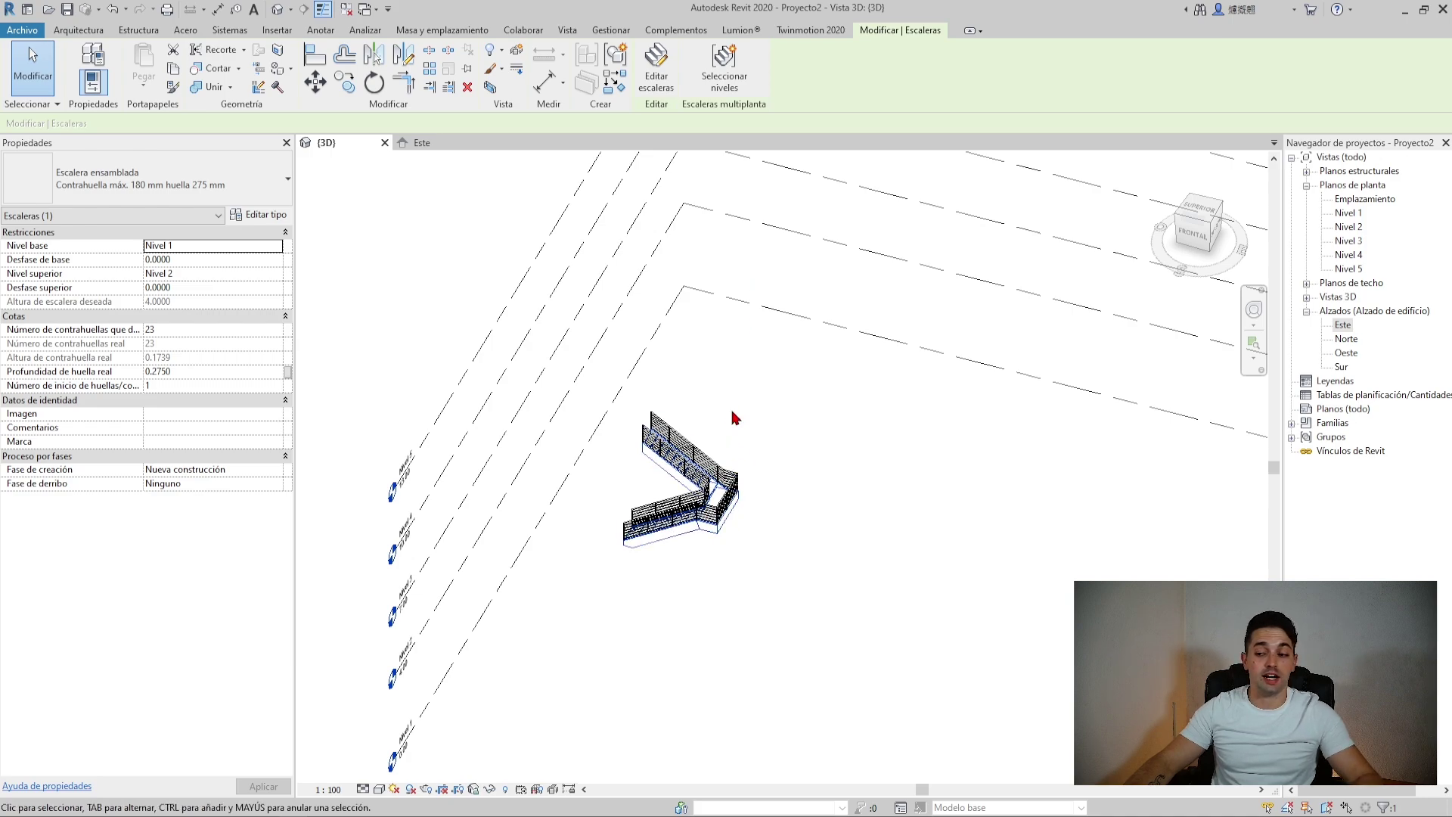
pyautogui.click(728, 70)
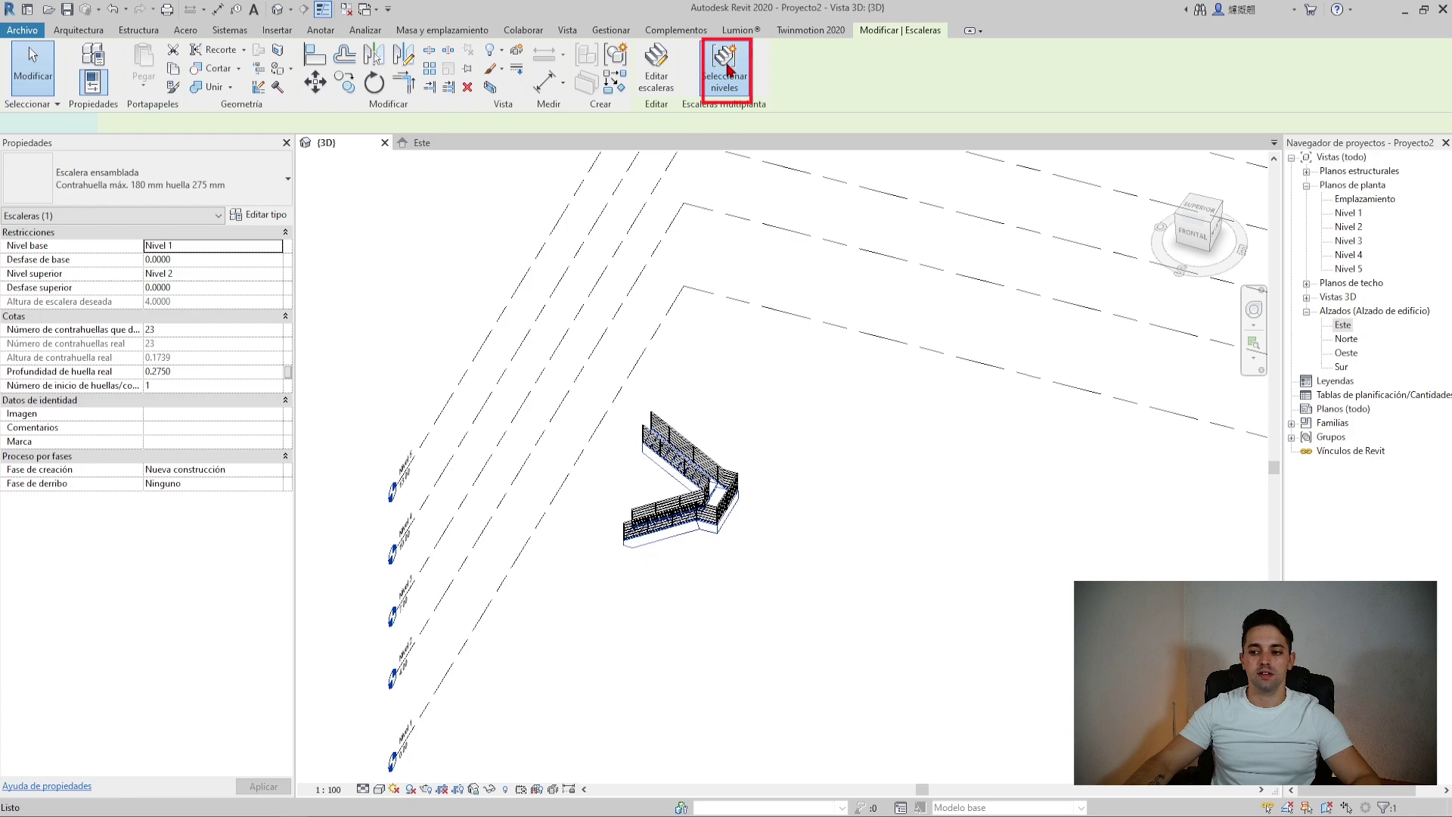
pyautogui.moveTo(784, 385); pyautogui.dragTo(663, 465, button='middle')
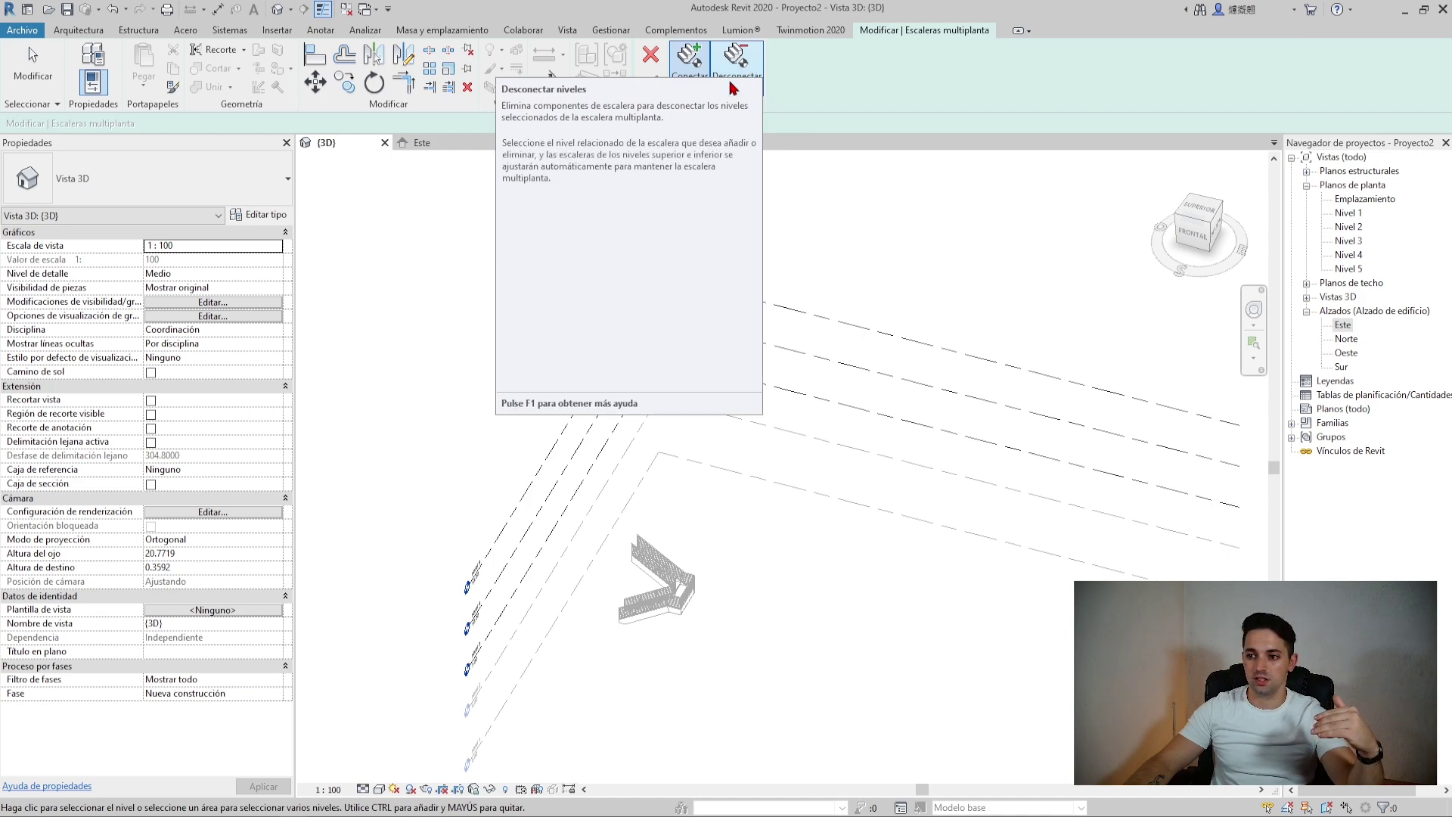
pyautogui.moveTo(720, 252); pyautogui.dragTo(622, 389)
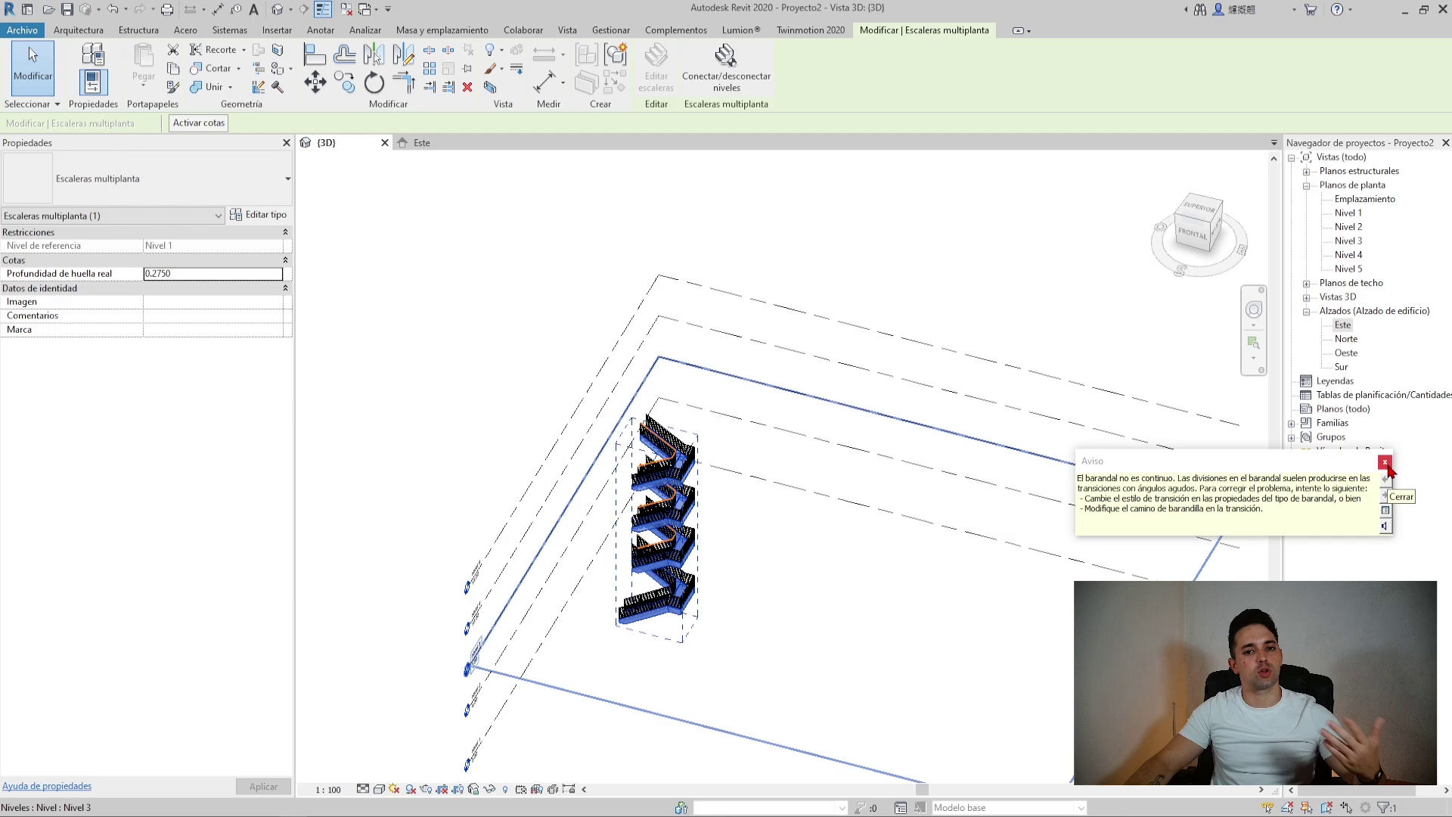
pyautogui.click(1384, 461)
pyautogui.moveTo(756, 648)
pyautogui.keyDown('shift'); pyautogui.mouseDown(button='middle')
pyautogui.moveTo(973, 643)
pyautogui.moveTo(959, 737)
pyautogui.moveTo(642, 684)
pyautogui.moveTo(632, 663)
pyautogui.mouseUp(button='middle'); pyautogui.keyUp('shift')
pyautogui.scroll(4, 708, 673)
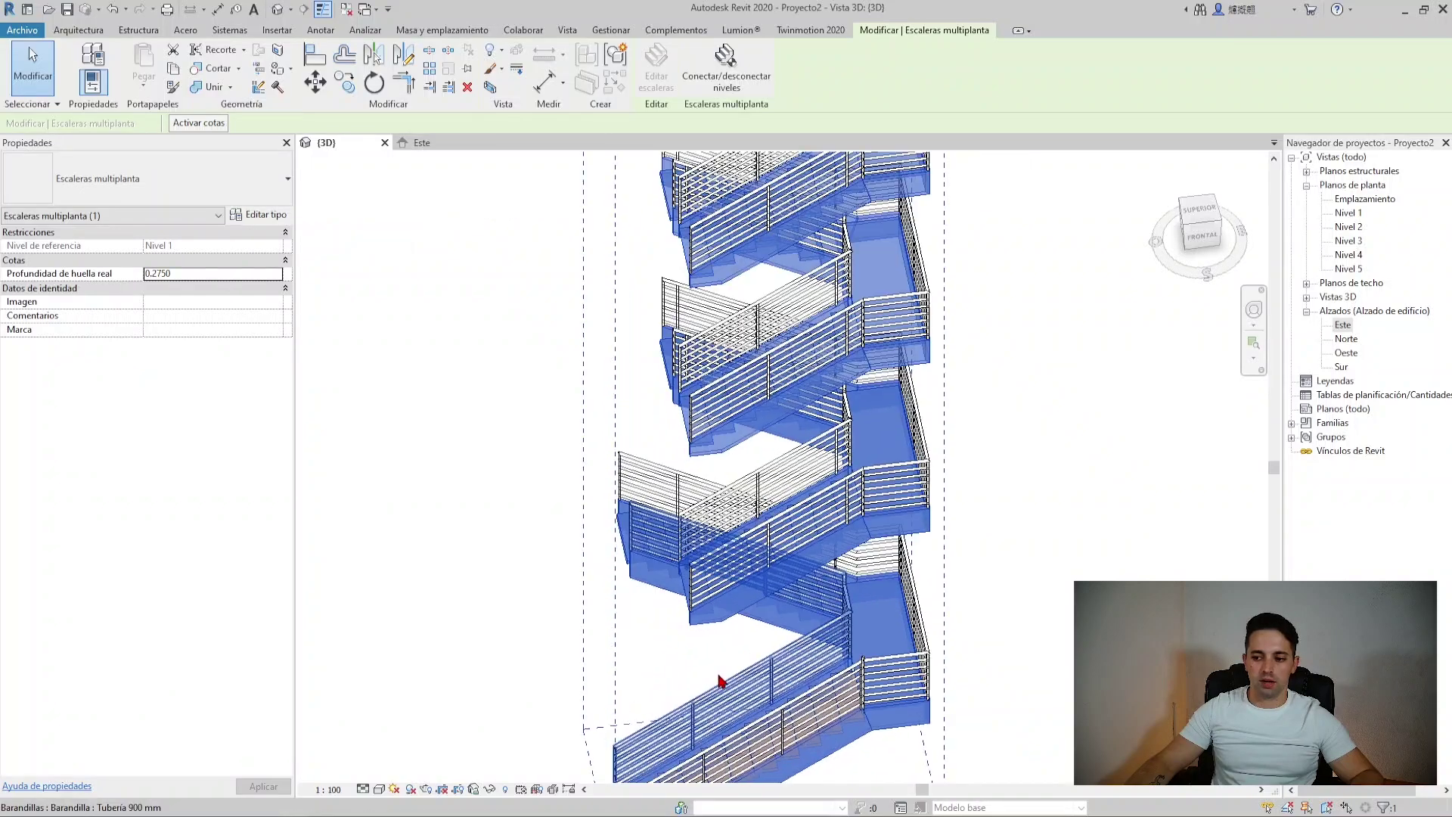
pyautogui.scroll(2, 703, 652)
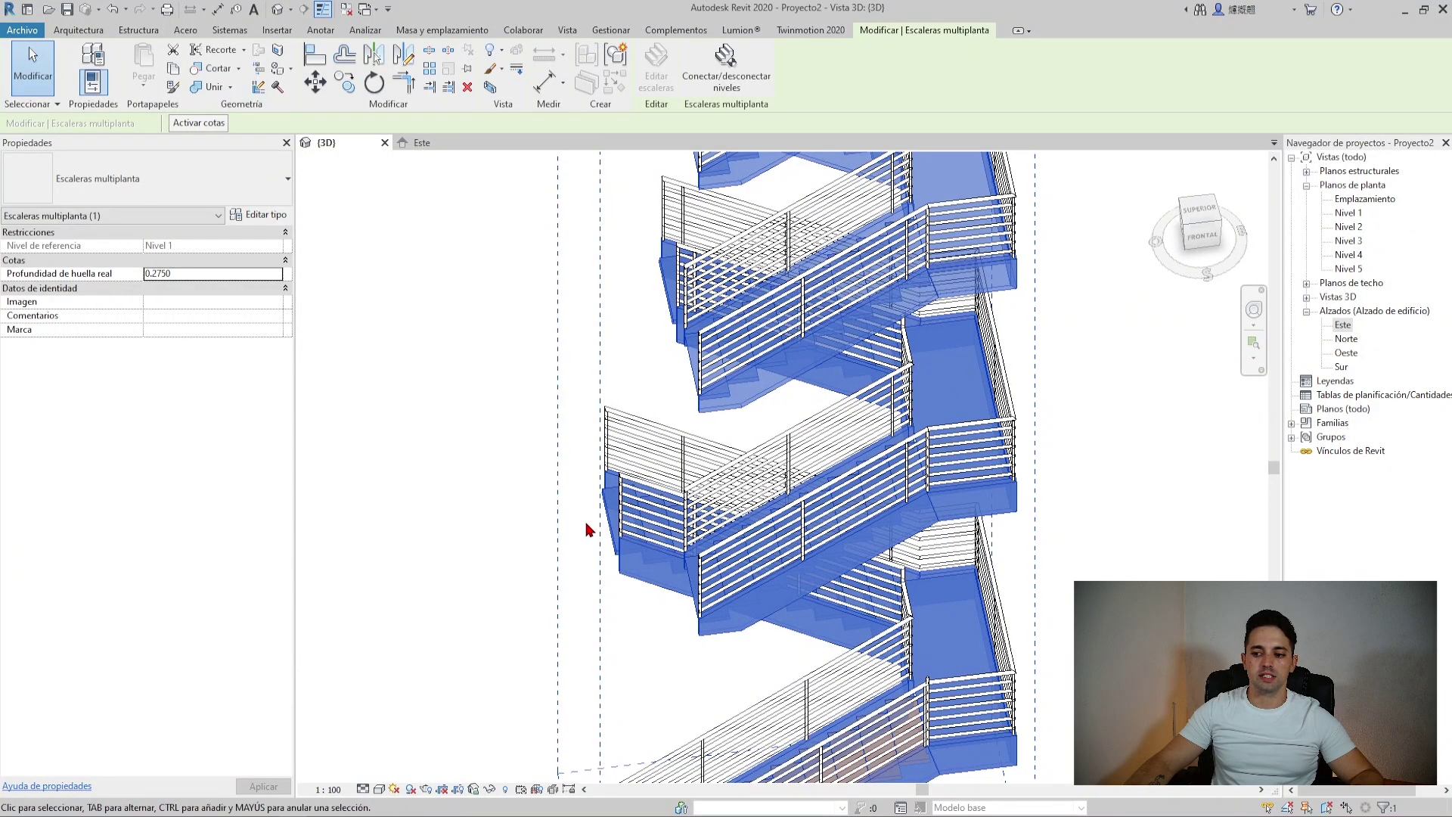
pyautogui.scroll(-2, 588, 528)
pyautogui.scroll(-1, 635, 583)
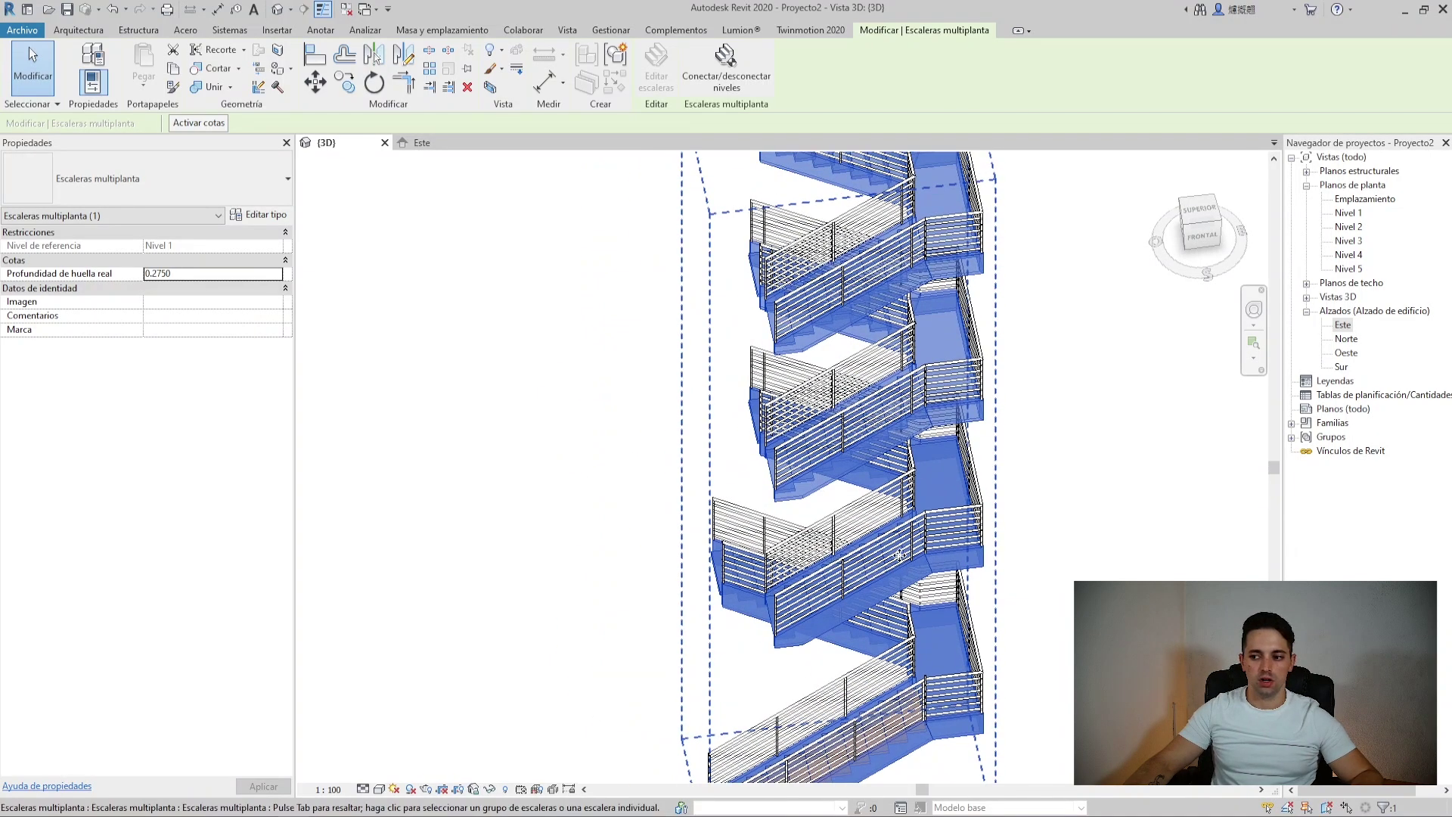
pyautogui.press('Escape')
pyautogui.scroll(2, 837, 427)
pyautogui.click(751, 278)
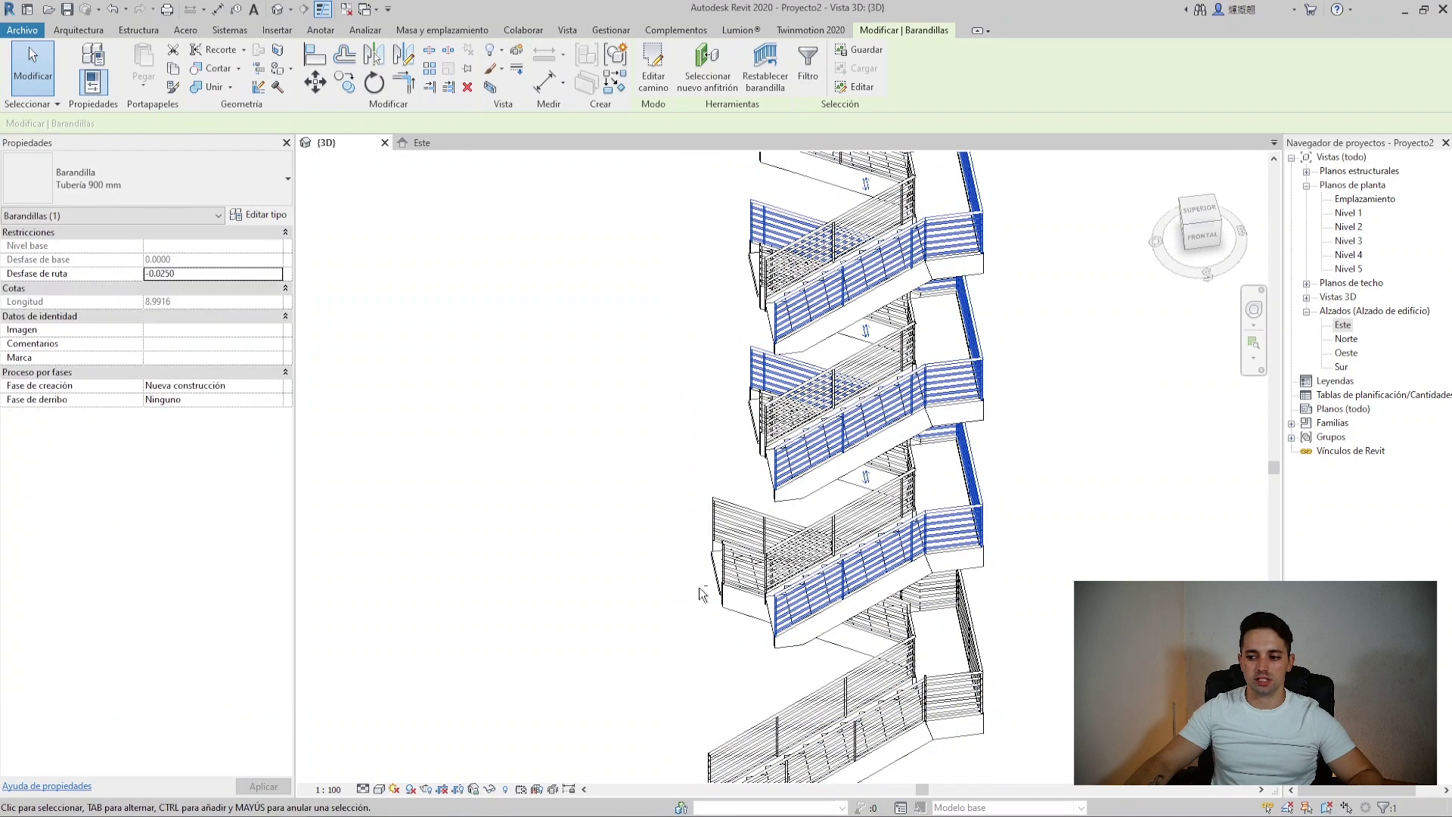
pyautogui.keyDown('shift'); pyautogui.moveTo(696, 592); pyautogui.dragTo(711, 591, button='middle'); pyautogui.keyUp('shift')
pyautogui.scroll(2, 720, 589)
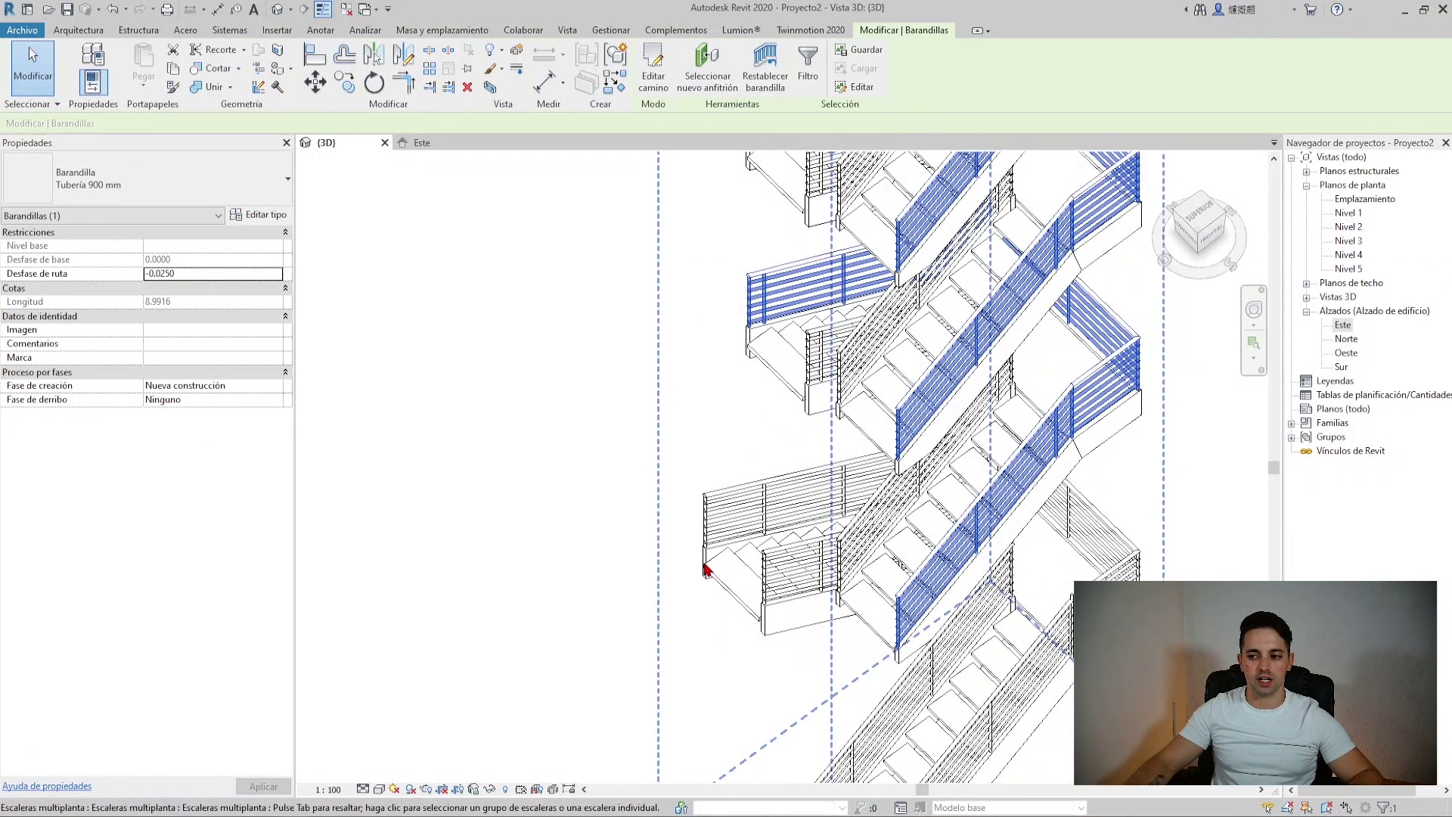
pyautogui.press('Escape')
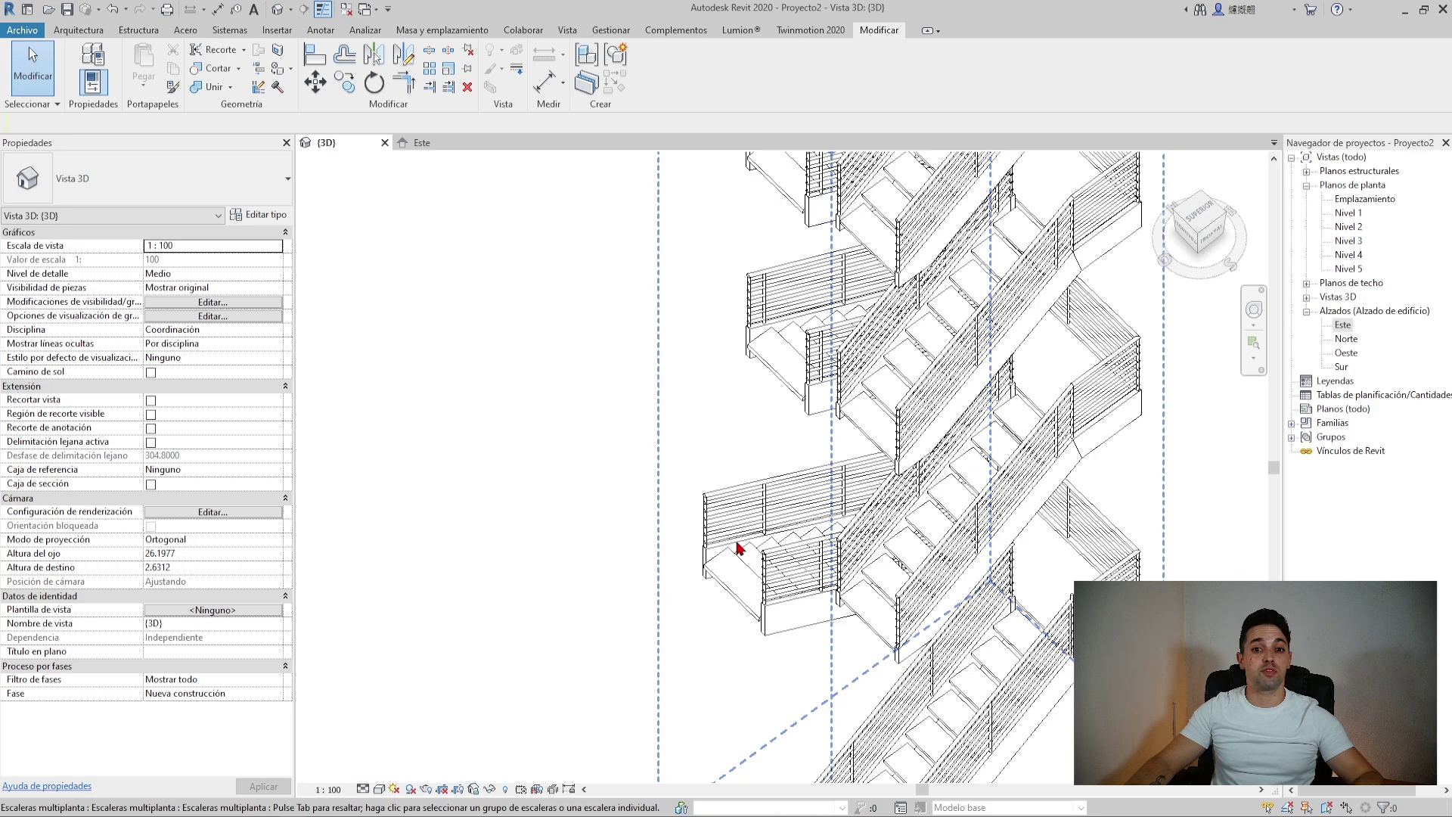
pyautogui.press('a')
pyautogui.press('l')
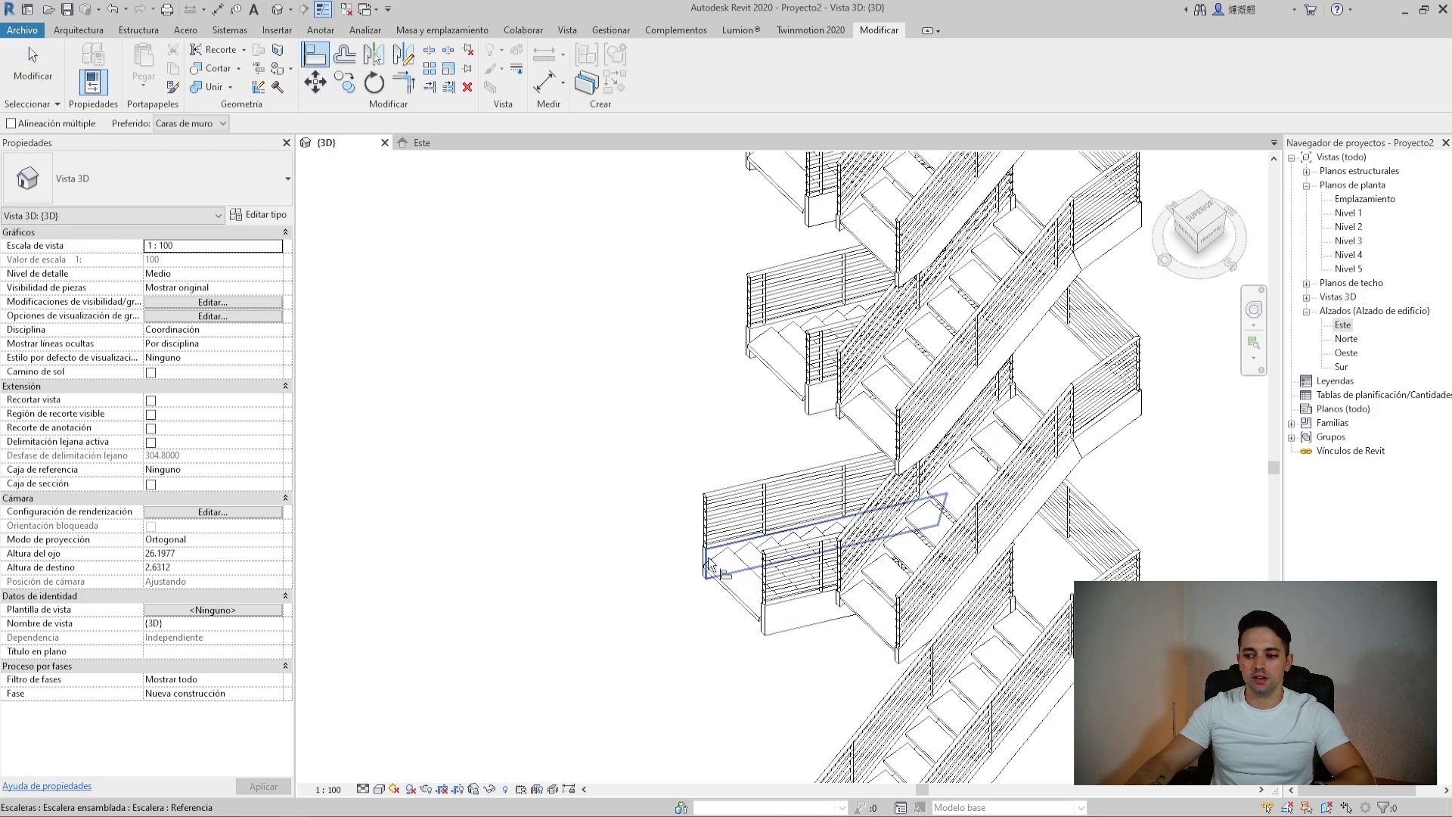
pyautogui.scroll(3, 709, 563)
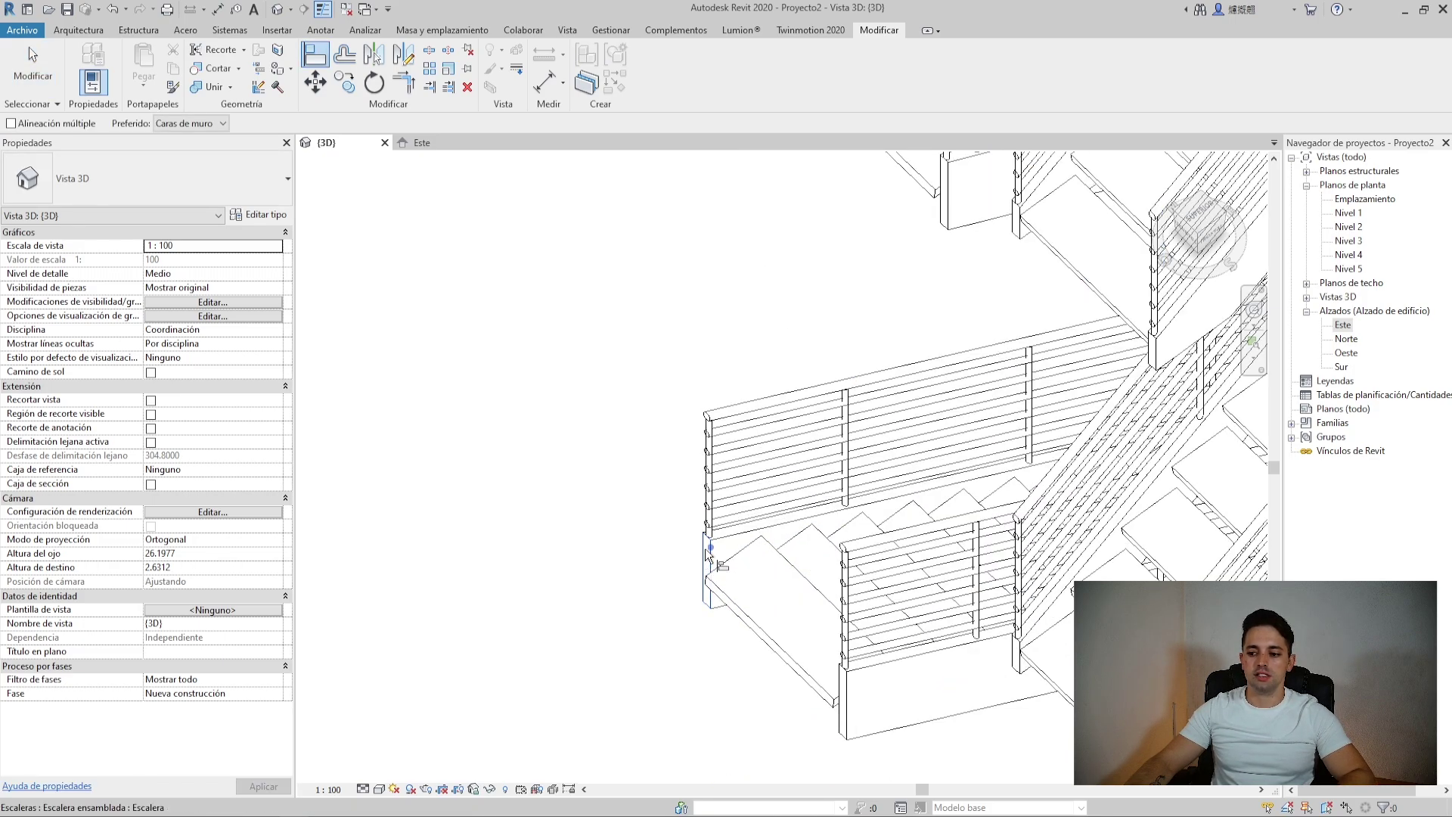
pyautogui.scroll(2, 709, 556)
pyautogui.moveTo(709, 556); pyautogui.dragTo(741, 292, button='middle')
pyautogui.scroll(-2, 747, 289)
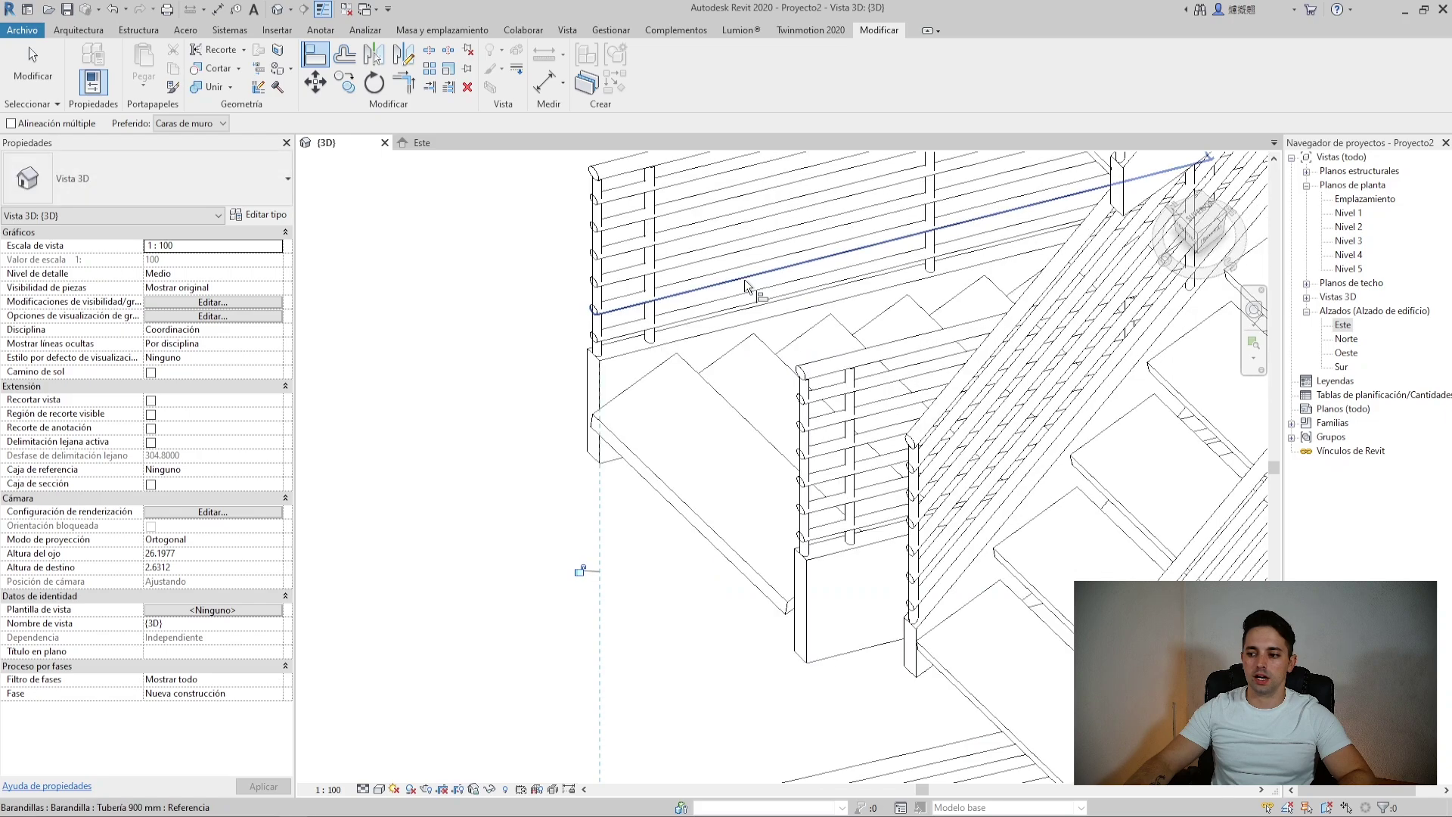
pyautogui.scroll(-2, 733, 379)
pyautogui.scroll(-2, 718, 491)
pyautogui.scroll(-2, 690, 671)
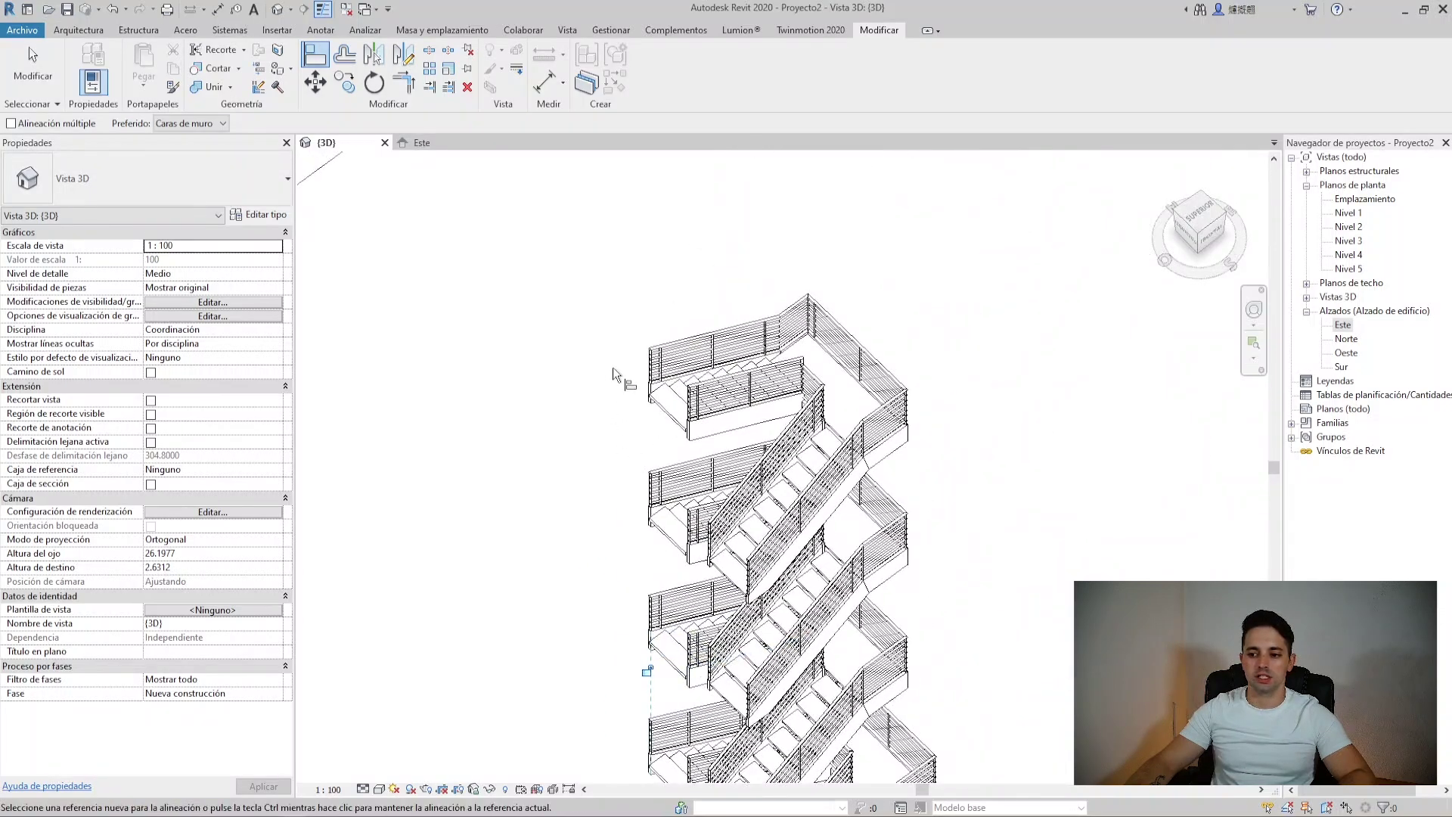
pyautogui.moveTo(689, 671)
pyautogui.mouseDown(button='middle')
pyautogui.moveTo(643, 388)
pyautogui.moveTo(590, 363)
pyautogui.moveTo(577, 324)
pyautogui.mouseUp(button='middle')
pyautogui.scroll(1, 687, 219)
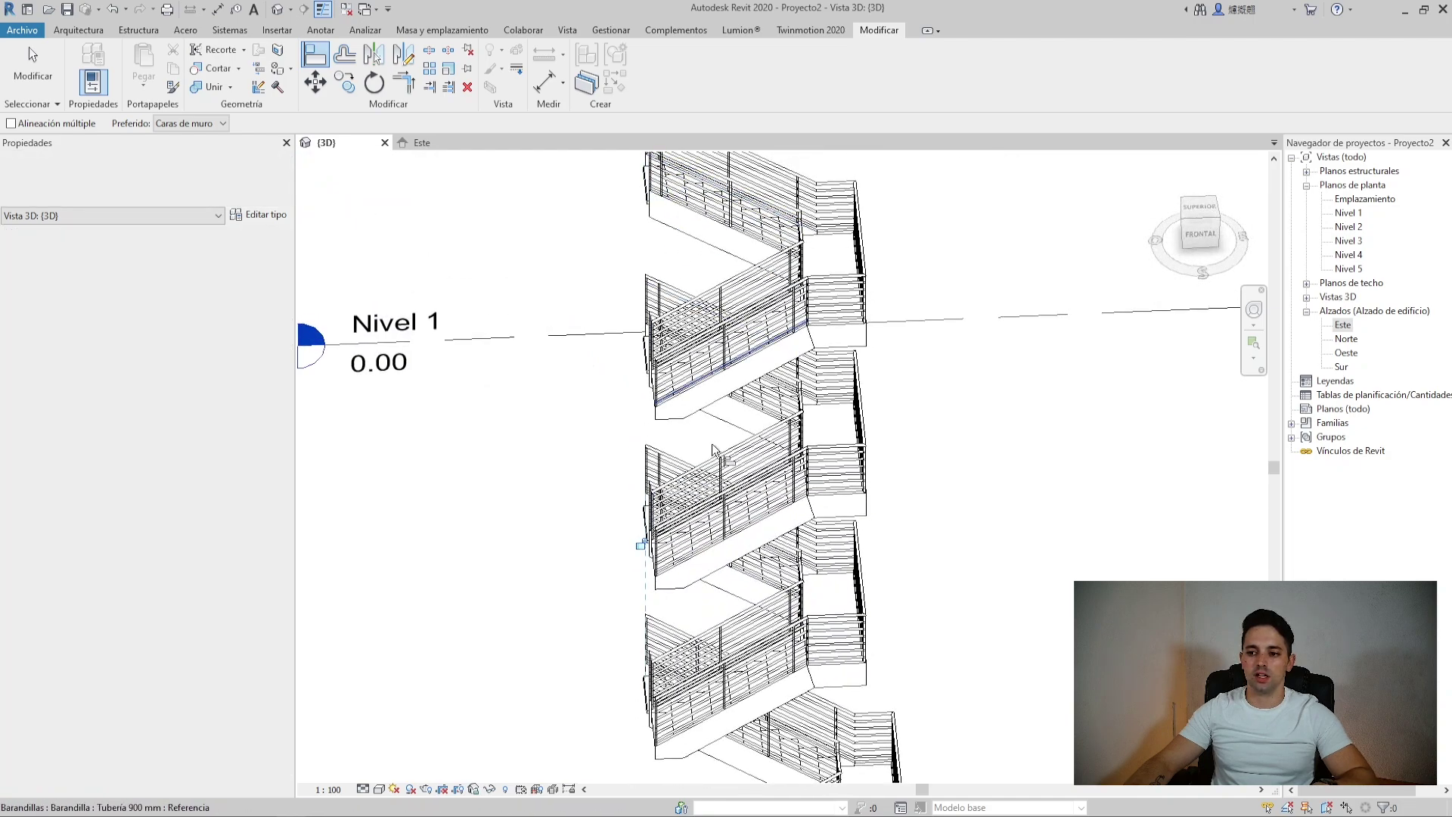
pyautogui.moveTo(631, 761); pyautogui.dragTo(597, 534, button='middle')
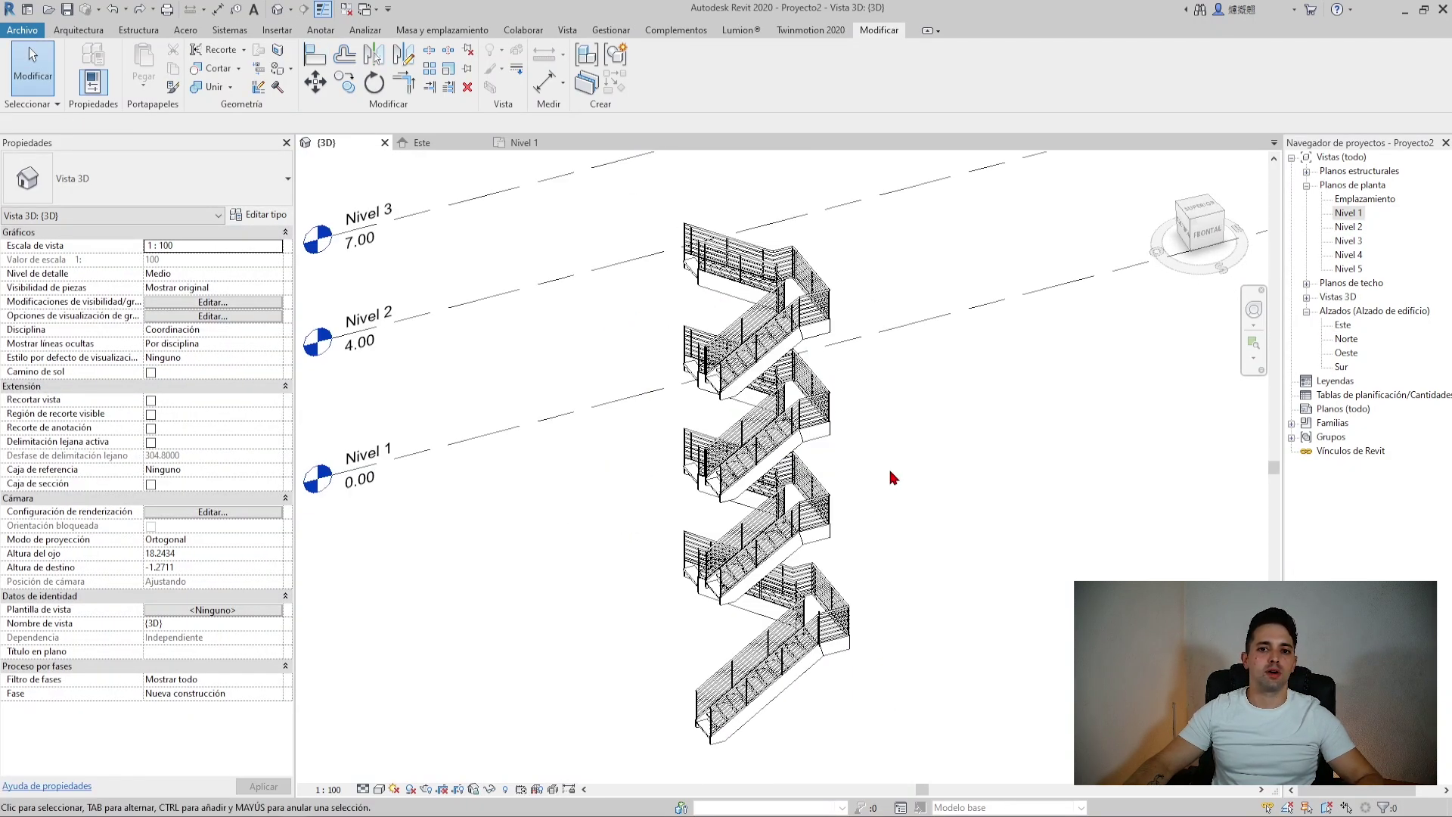
# Open the Nivel 2 and Nivel 3 floor plans, checking the ARRIBA stair path on Nivel 2
pyautogui.doubleClick(1347, 227)
pyautogui.scroll(-2, 529, 559)
pyautogui.click(506, 559)
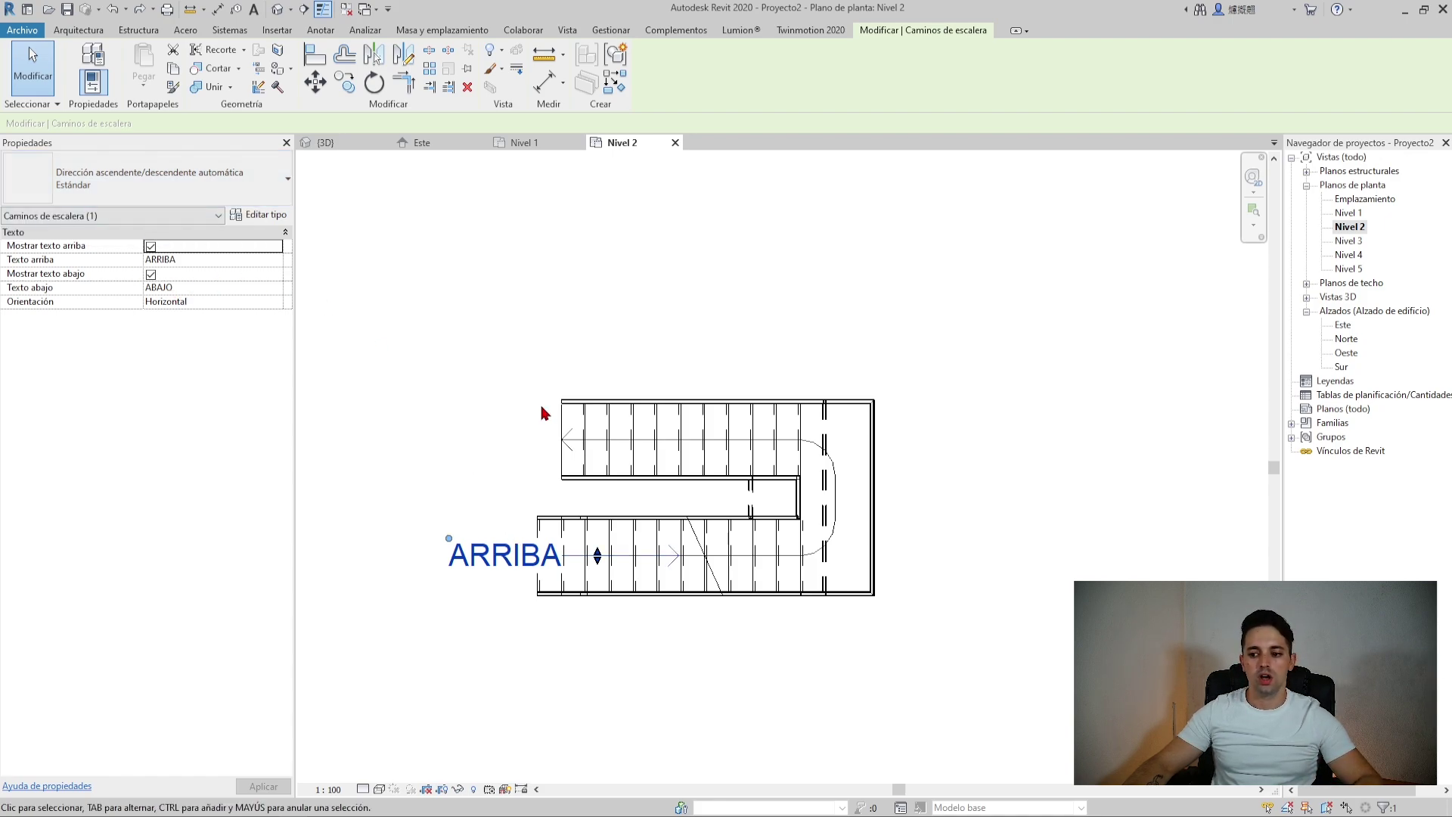
pyautogui.doubleClick(1351, 245)
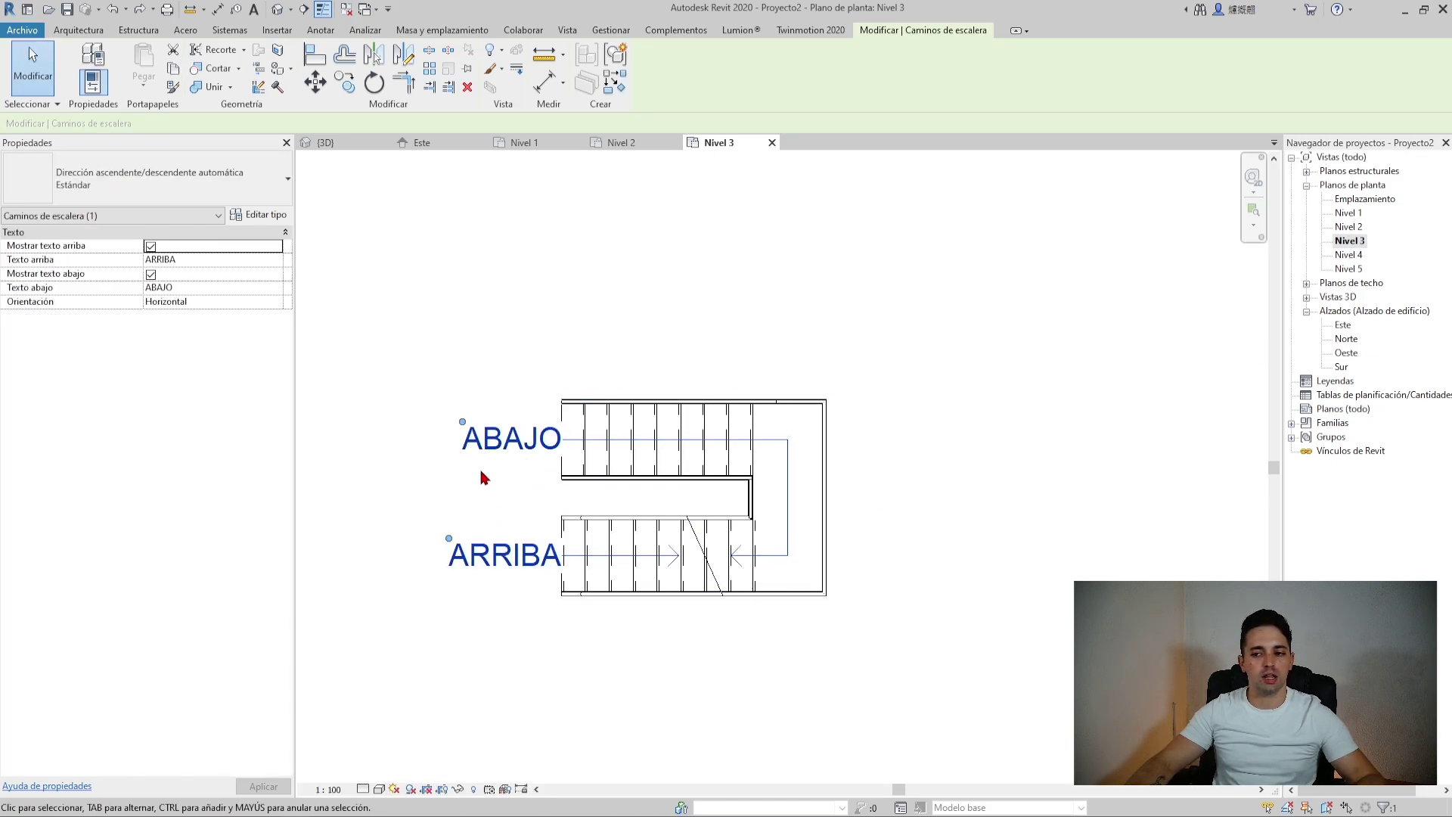
pyautogui.press('Escape')
# Set all stair paths to Dirección ascendente fija Estándar and turn off Mostrar texto arriba
pyautogui.click(510, 433)
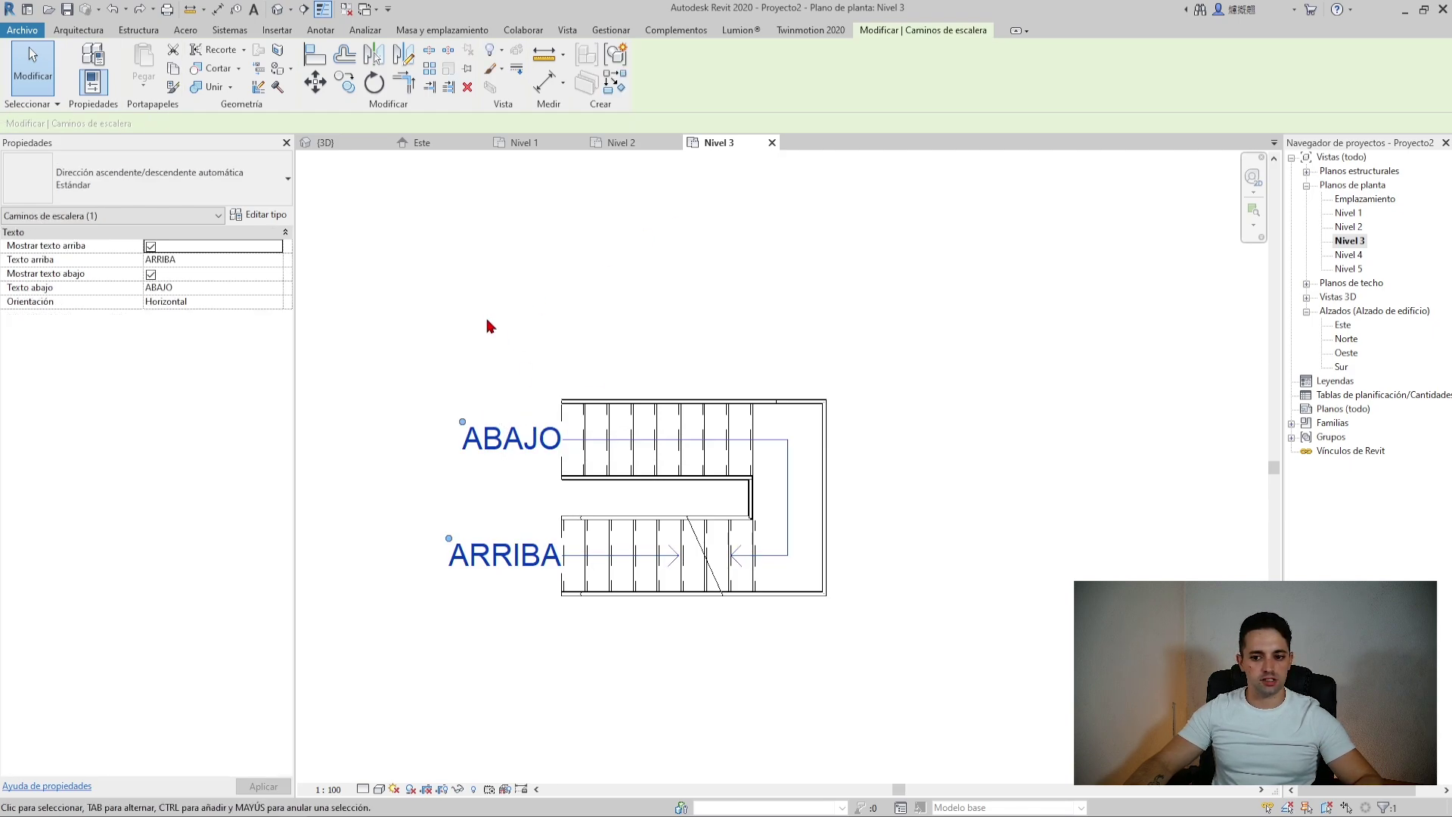
pyautogui.rightClick(514, 439)
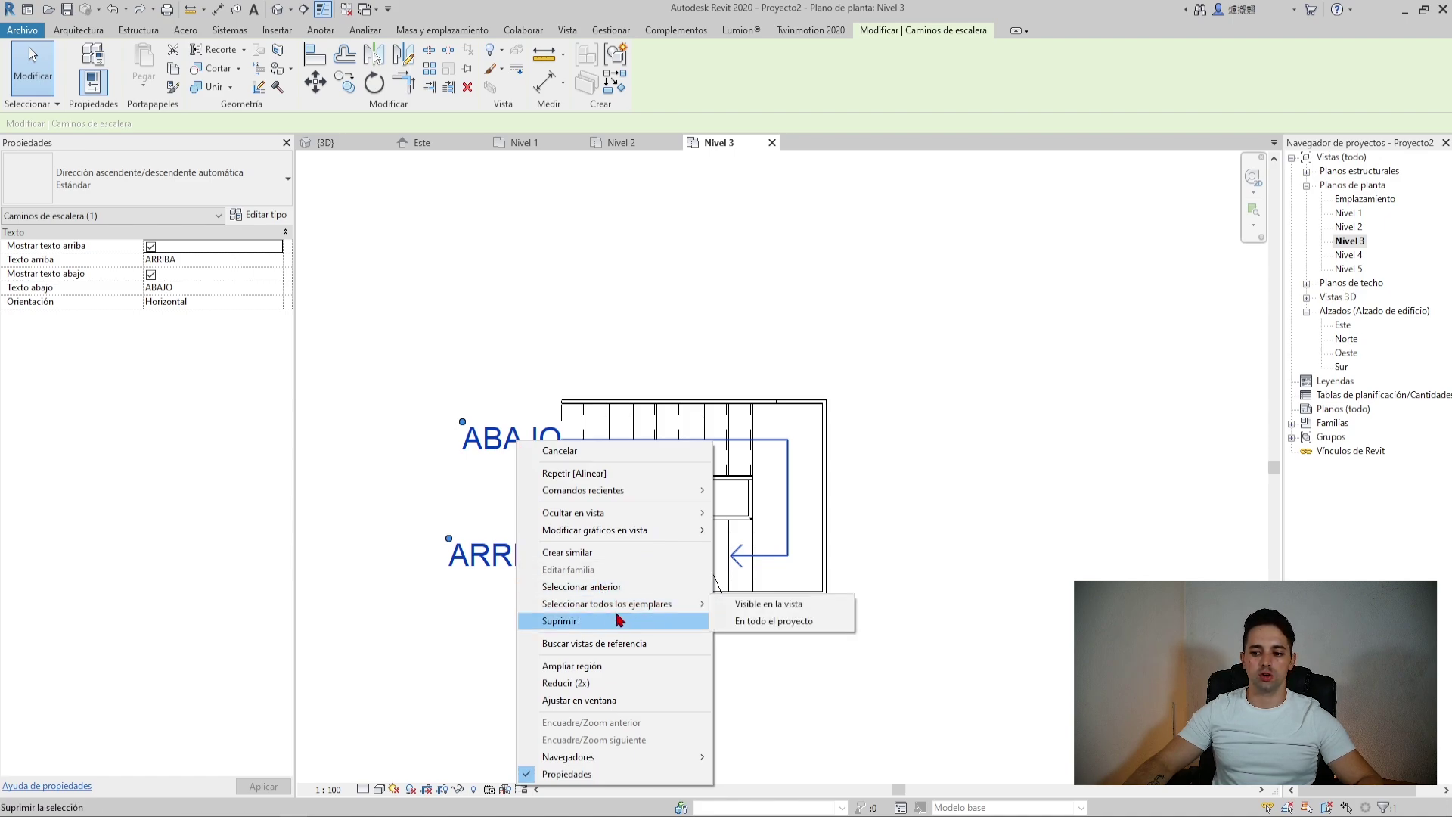
pyautogui.click(761, 630)
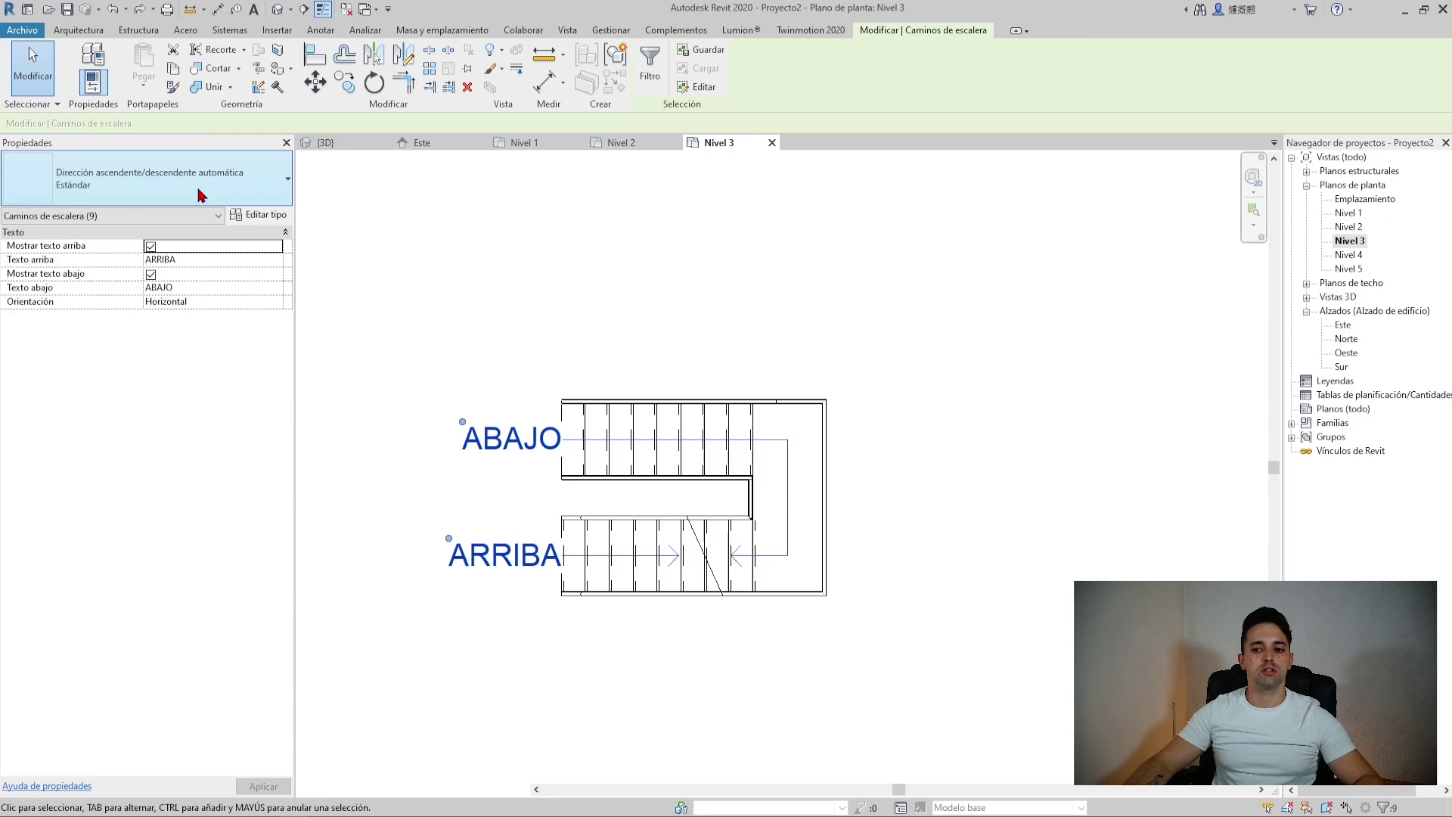
pyautogui.click(142, 176)
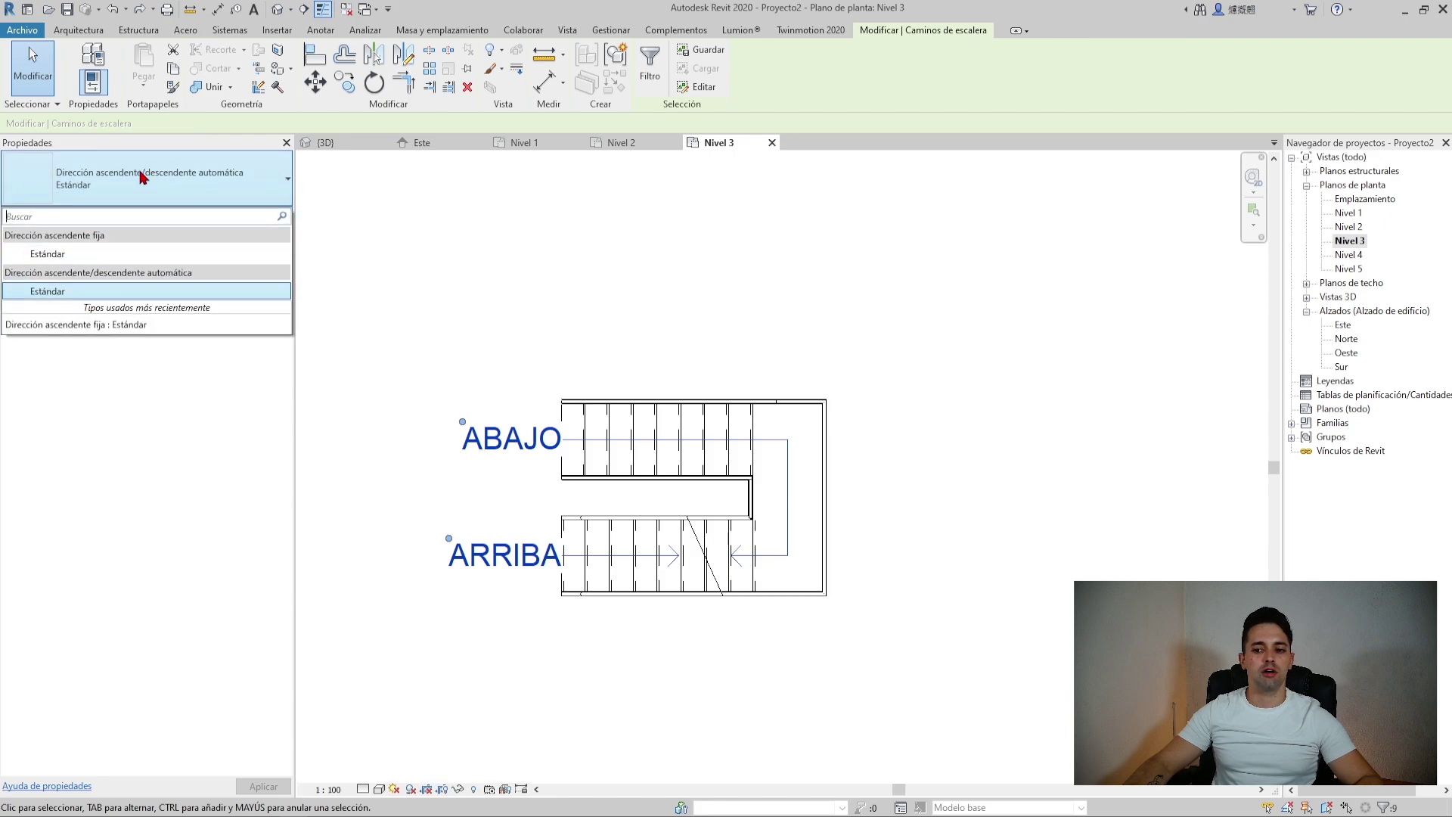
pyautogui.click(133, 254)
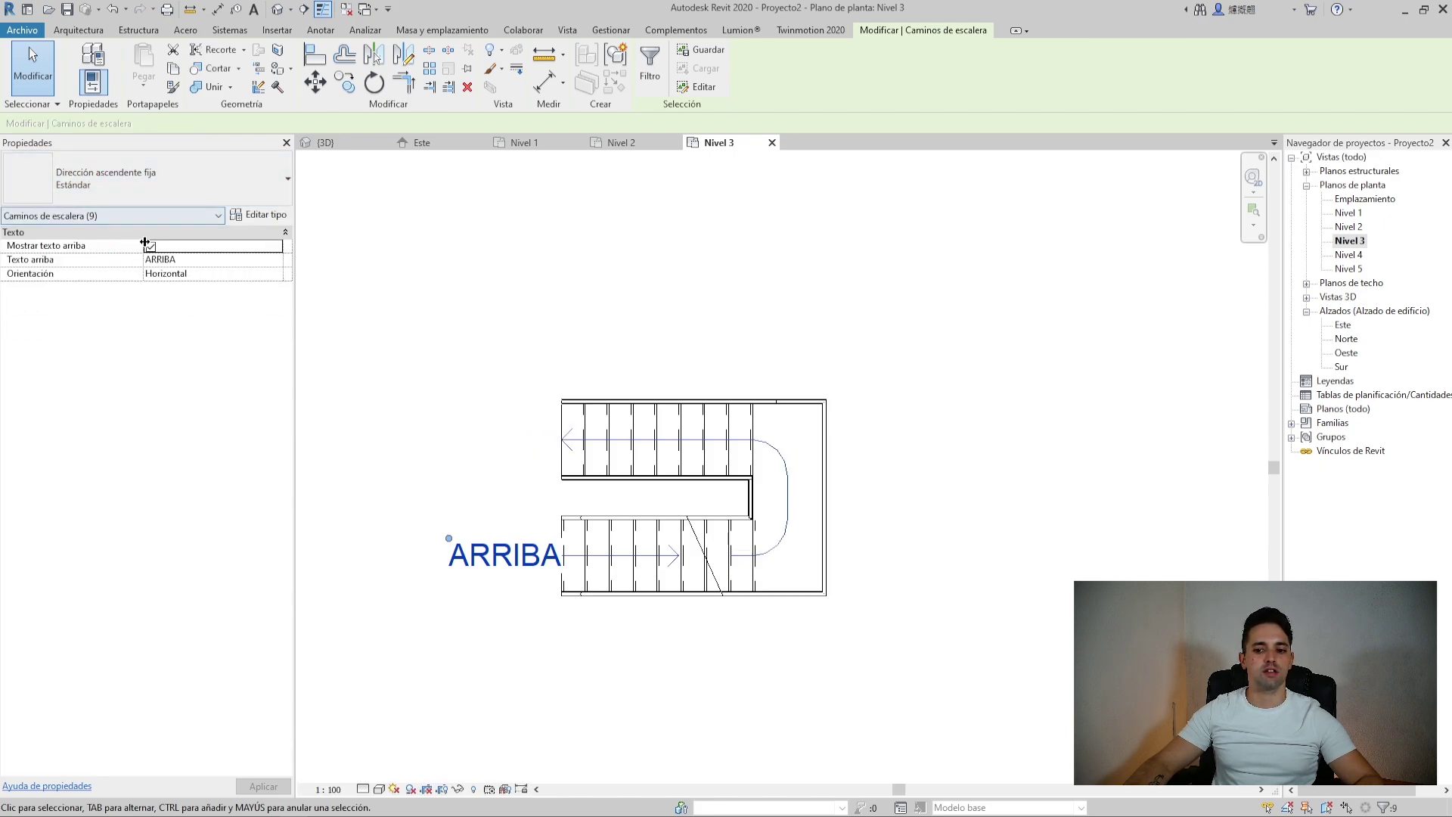
pyautogui.click(372, 323)
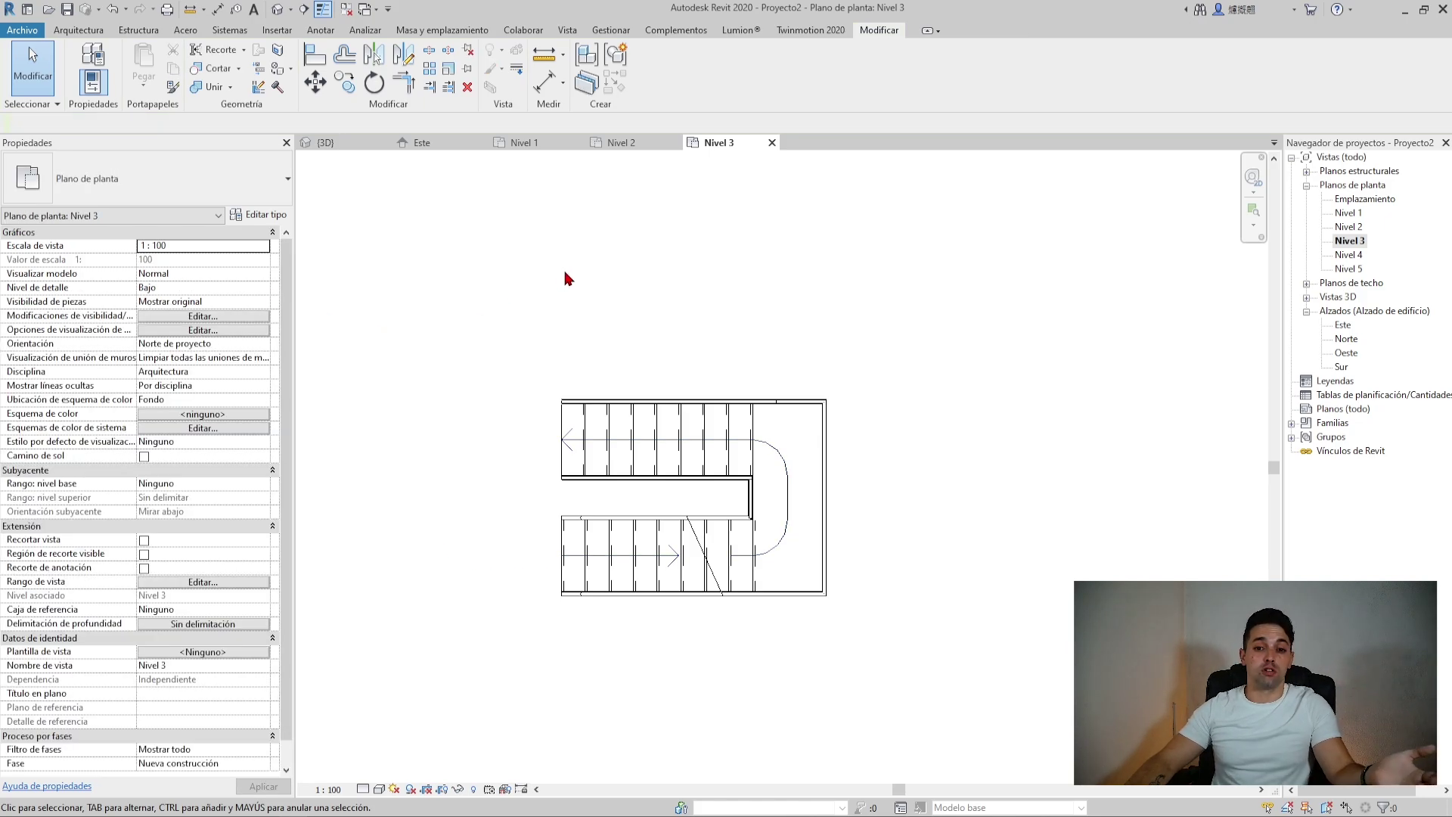
pyautogui.moveTo(620, 143)
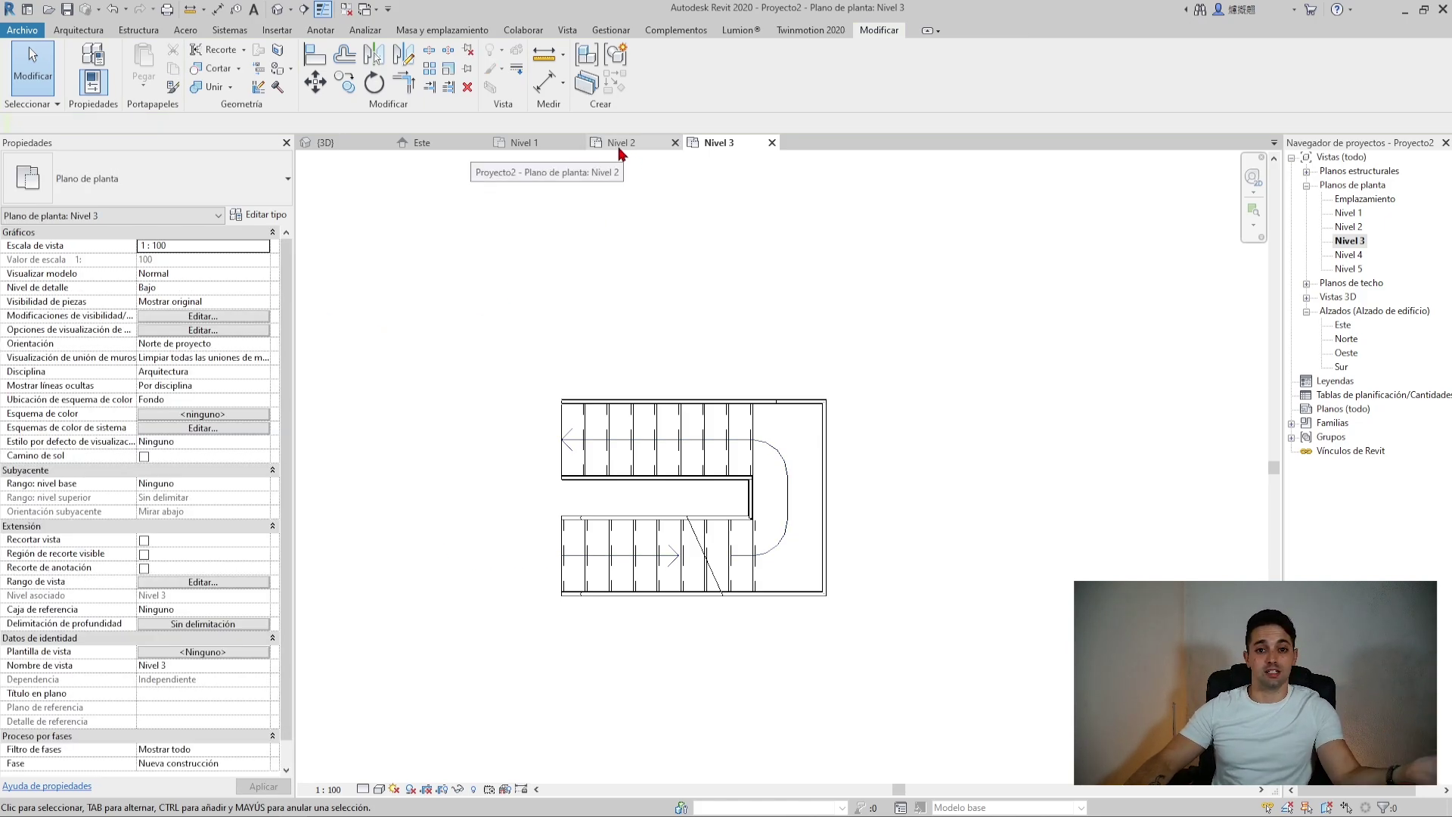
# Open the Nivel 2, Nivel 4 and Nivel 5 floor plans and cycle through the plan views
pyautogui.doubleClick(1349, 227)
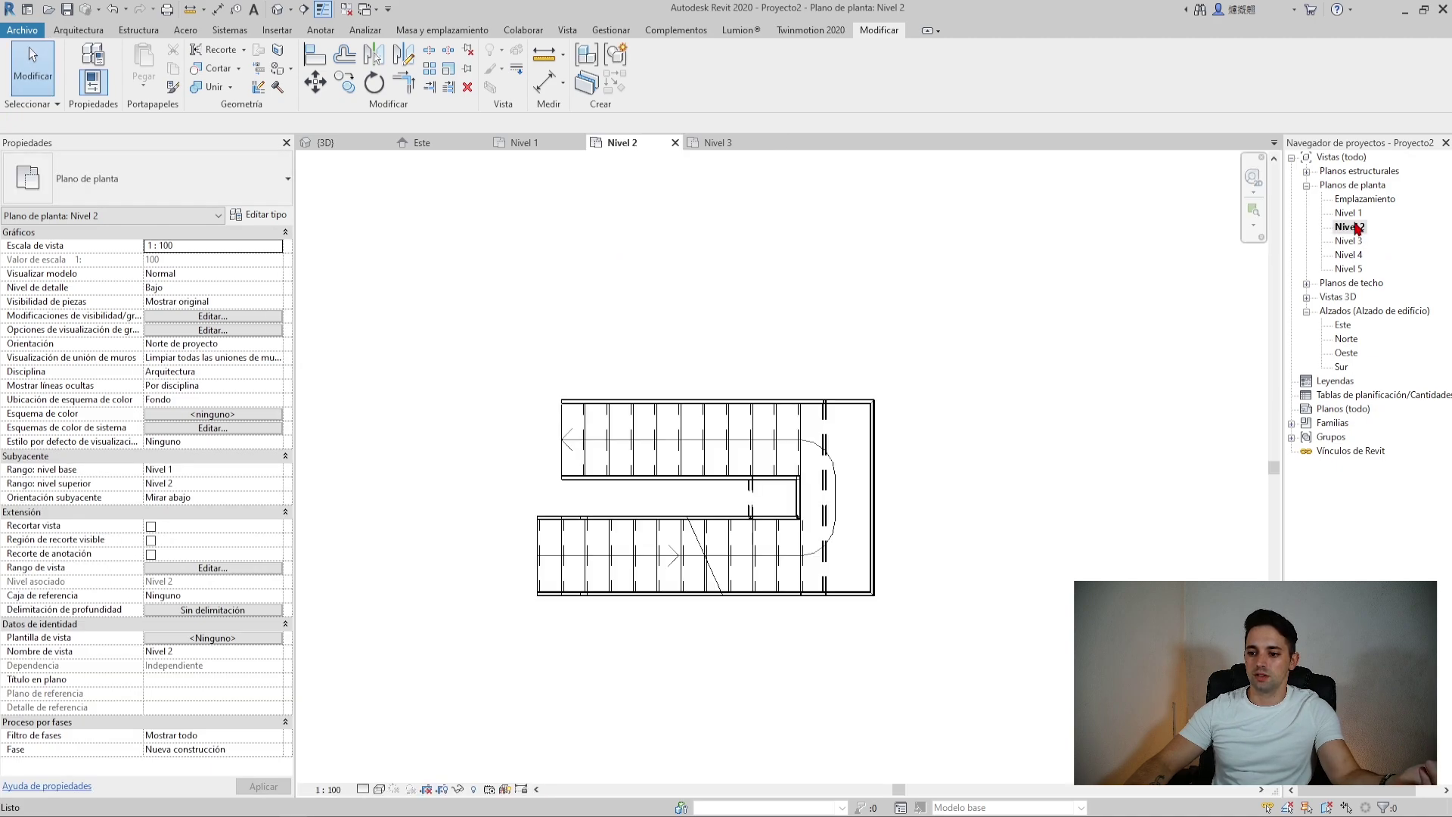
pyautogui.doubleClick(1353, 256)
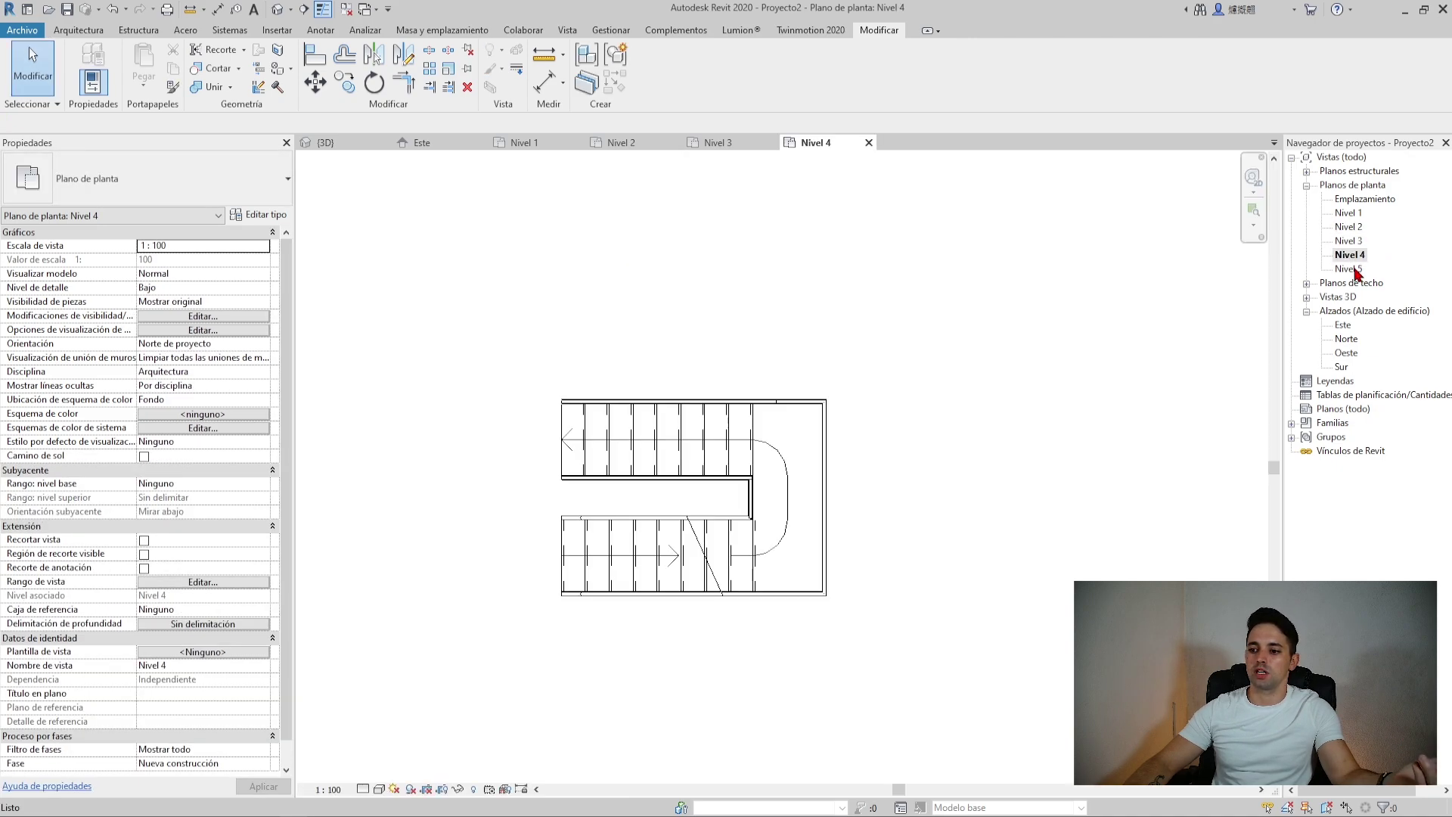
pyautogui.doubleClick(1354, 270)
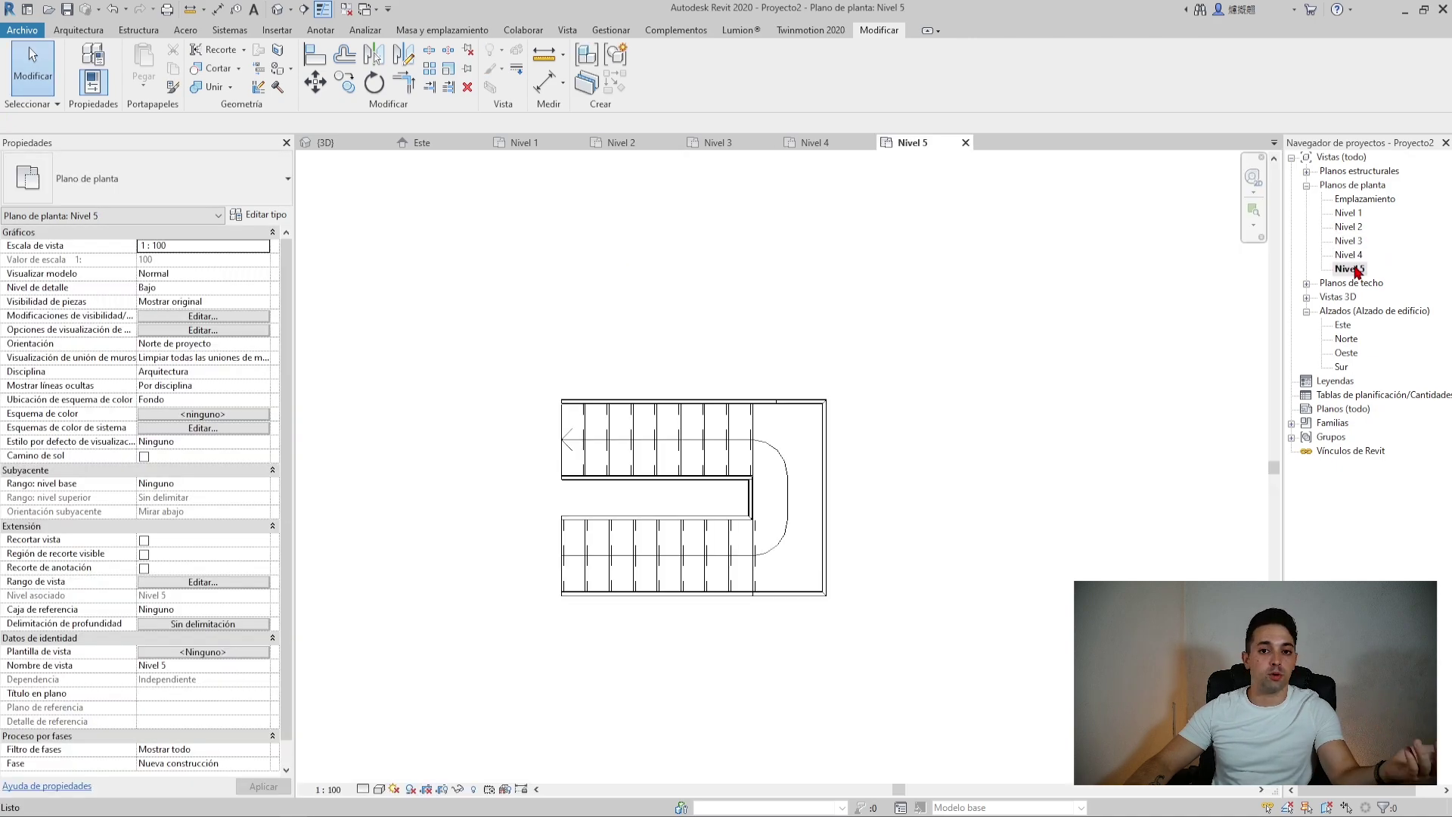
pyautogui.doubleClick(1353, 228)
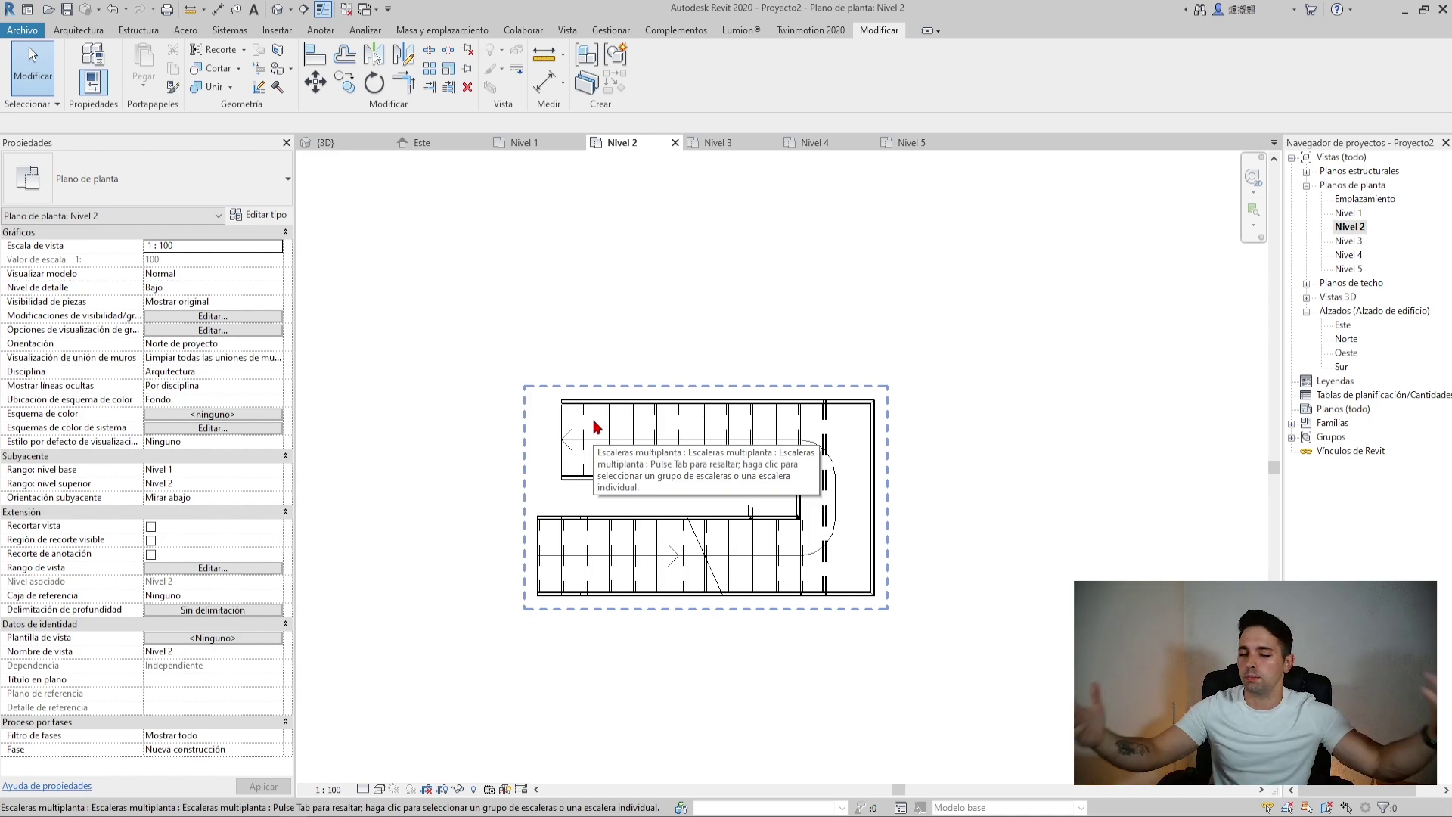
pyautogui.hotkey('ctrl', 'Tab')
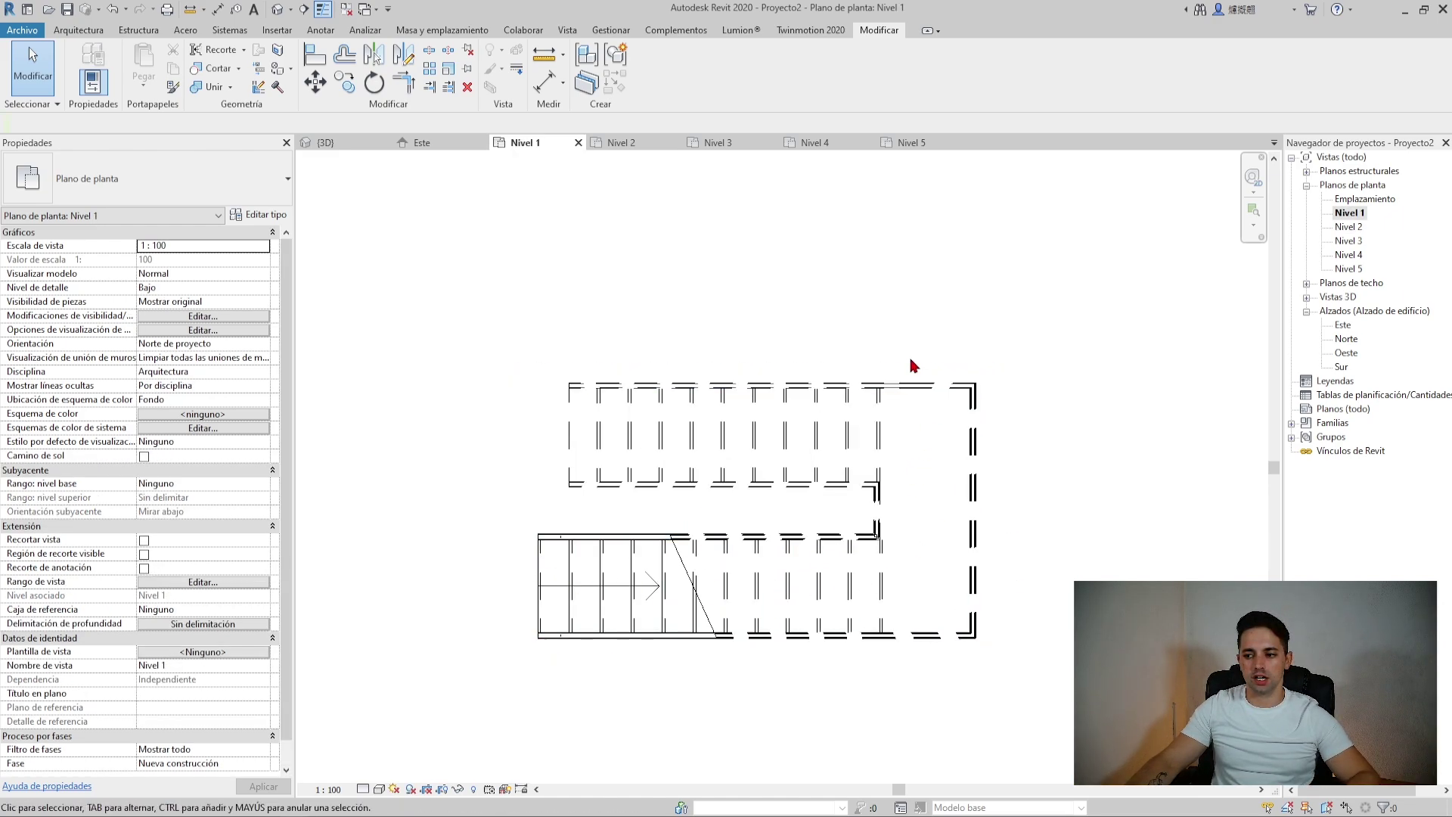
pyautogui.hotkey('ctrl', 'Tab')
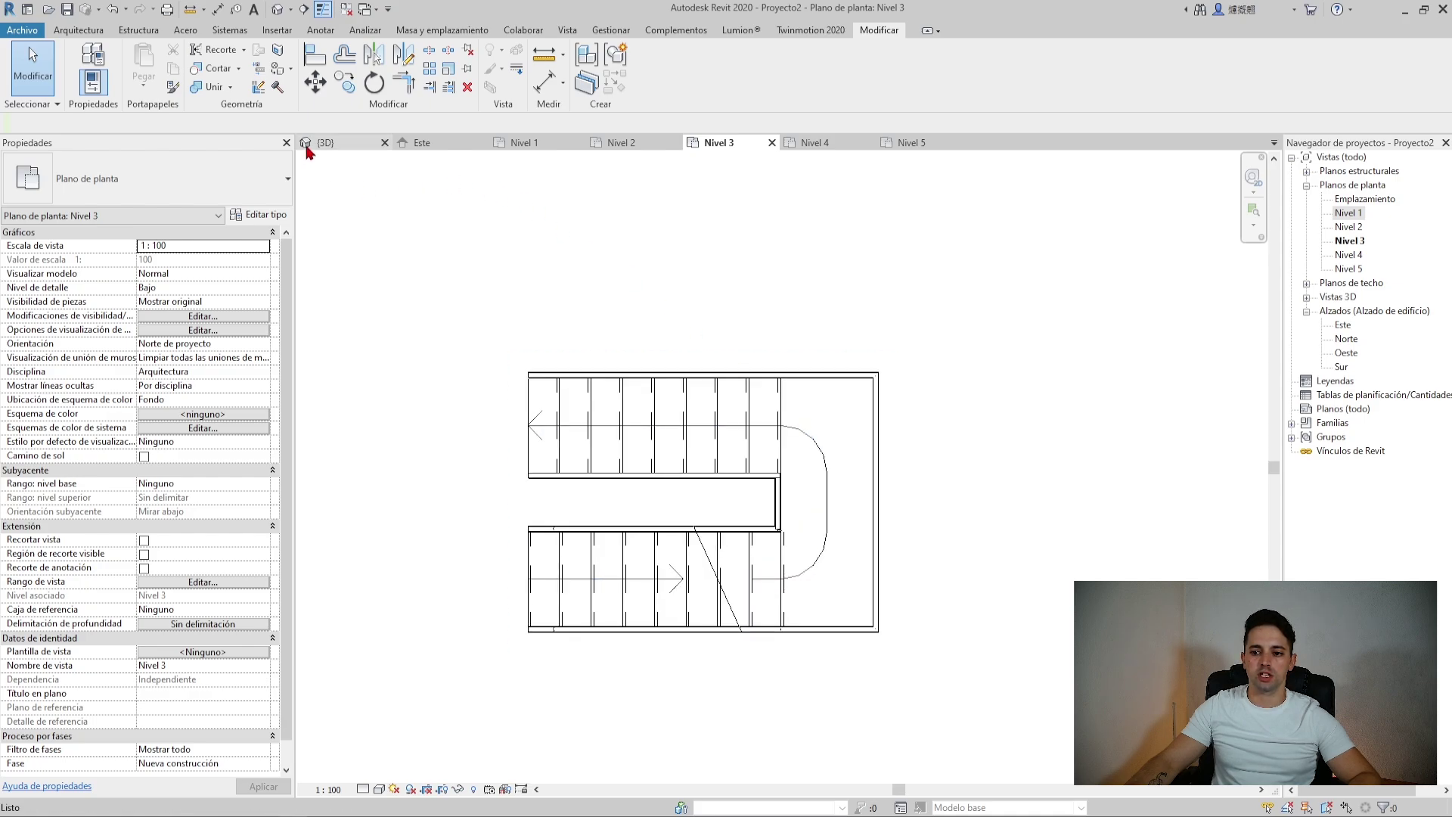
# Return to the 3D view, orbit the multistory stair after a cancelled Align, and select it
pyautogui.click(314, 143)
pyautogui.scroll(4, 763, 665)
pyautogui.scroll(2, 832, 703)
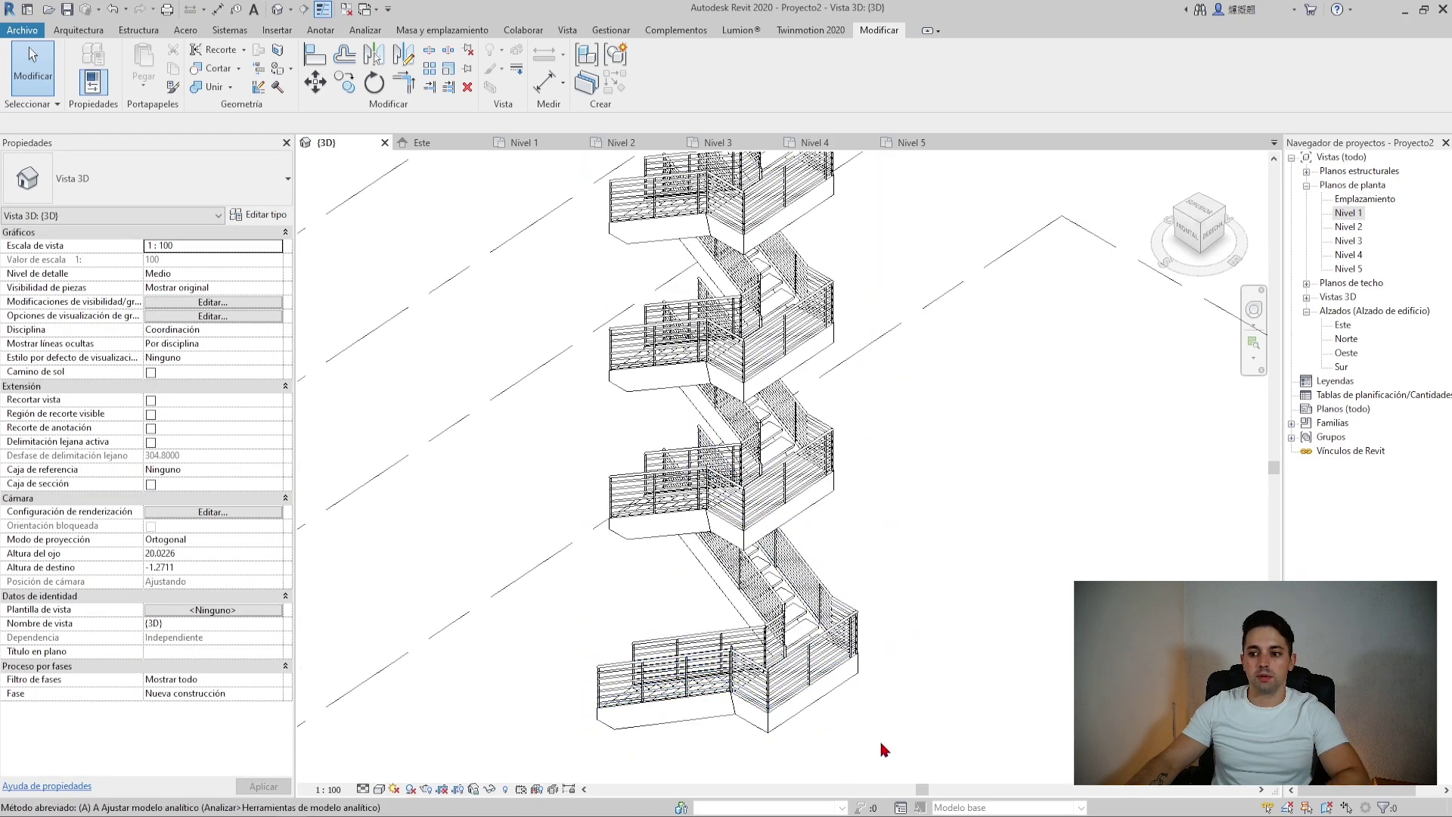
pyautogui.press('a')
pyautogui.press('l')
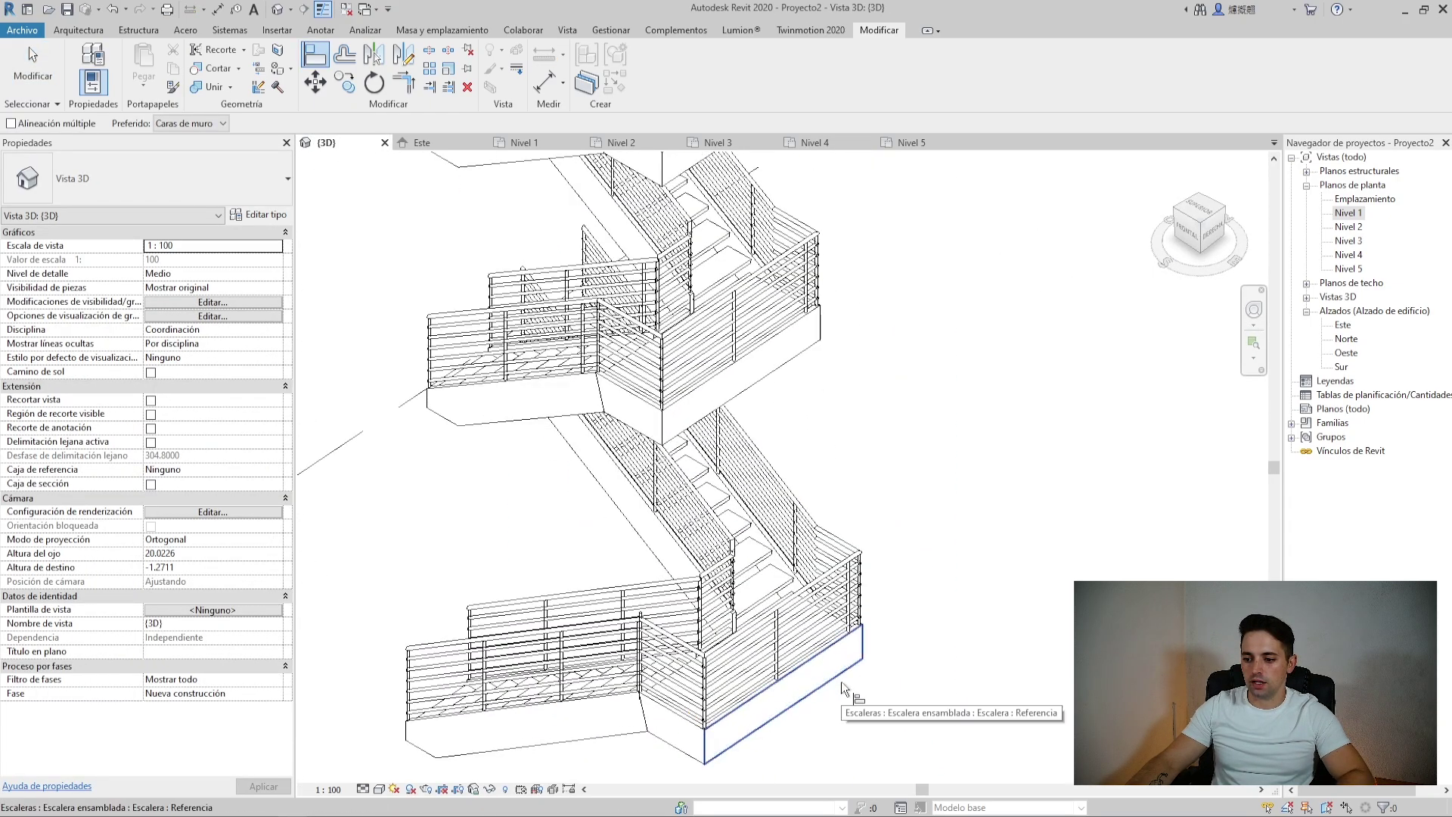
pyautogui.click(842, 684)
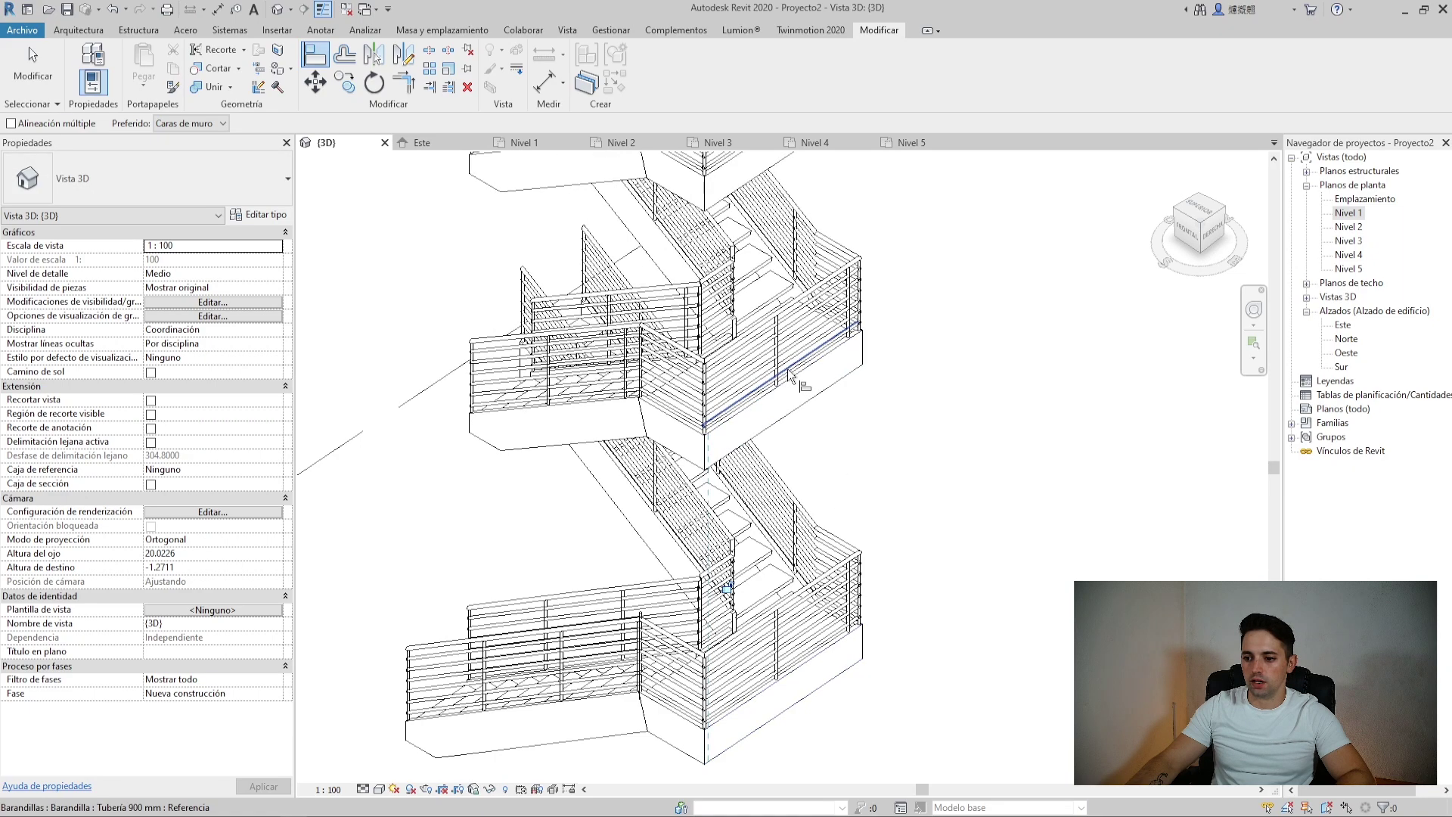
pyautogui.scroll(-5, 787, 369)
pyautogui.moveTo(787, 369)
pyautogui.keyDown('shift'); pyautogui.mouseDown(button='middle')
pyautogui.moveTo(958, 481)
pyautogui.moveTo(1028, 464)
pyautogui.mouseUp(button='middle'); pyautogui.keyUp('shift')
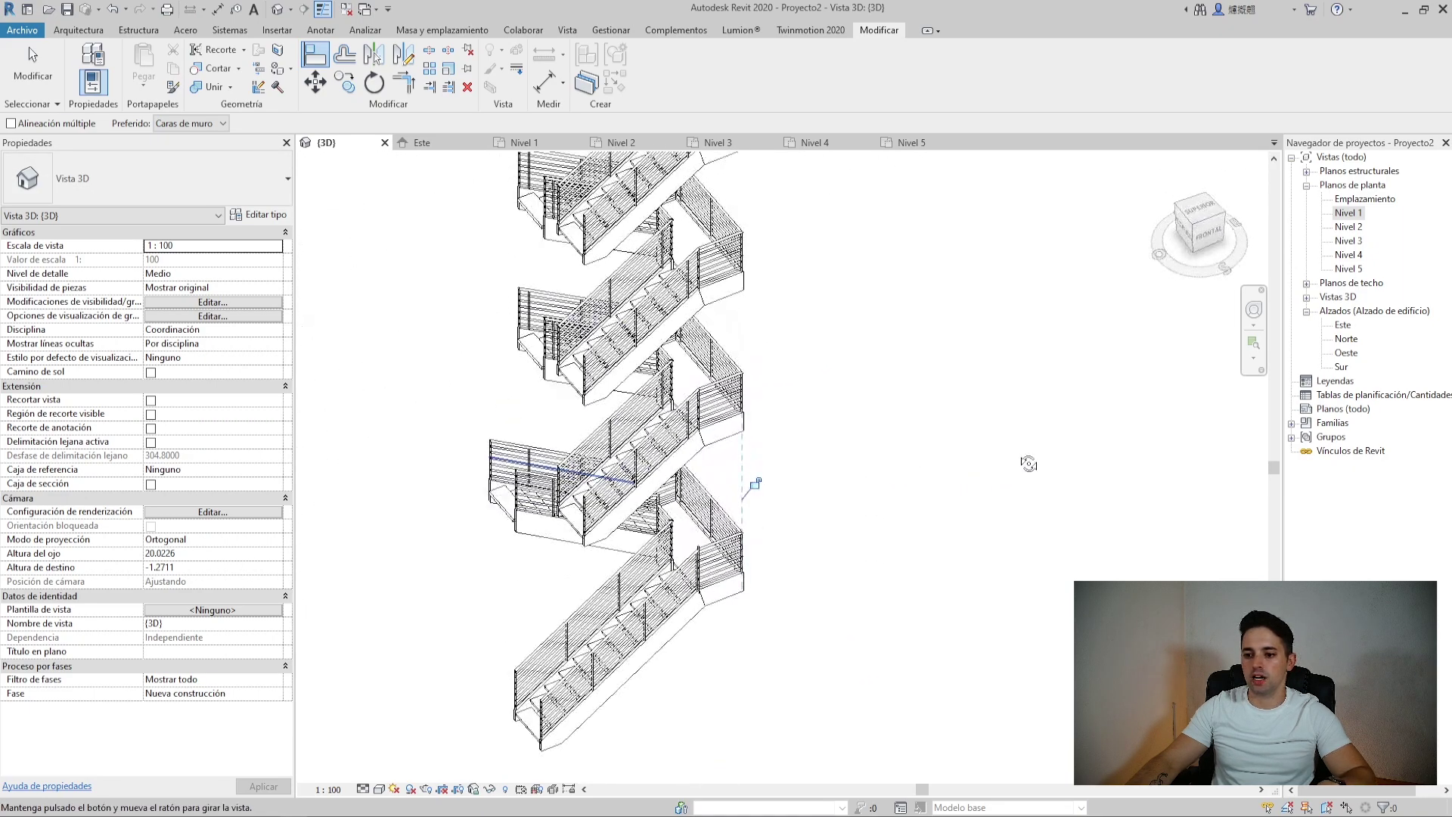
pyautogui.keyDown('shift'); pyautogui.moveTo(754, 484); pyautogui.dragTo(680, 469, button='middle'); pyautogui.keyUp('shift')
pyautogui.press('Escape')
pyautogui.scroll(3, 477, 454)
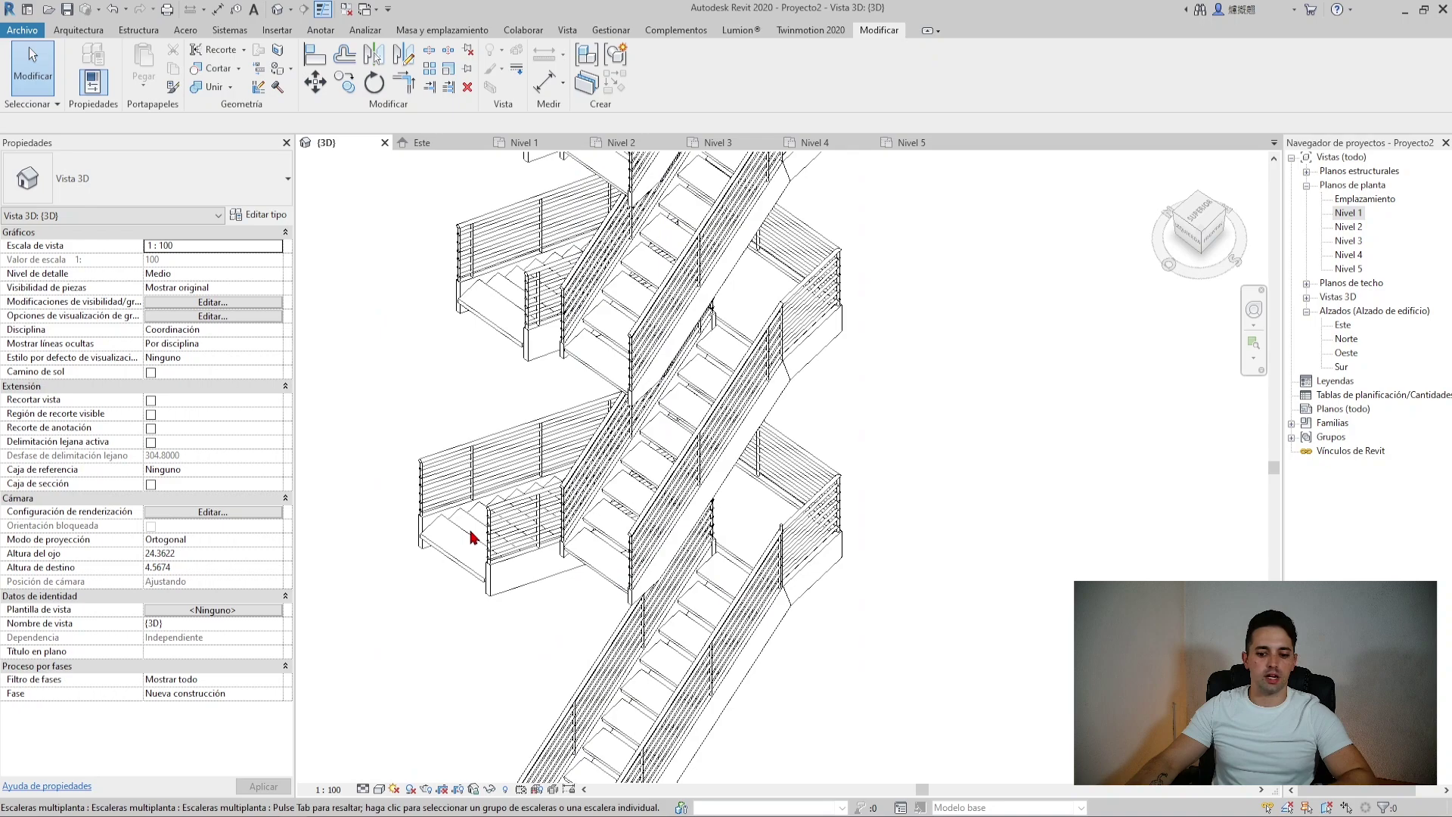
pyautogui.click(476, 535)
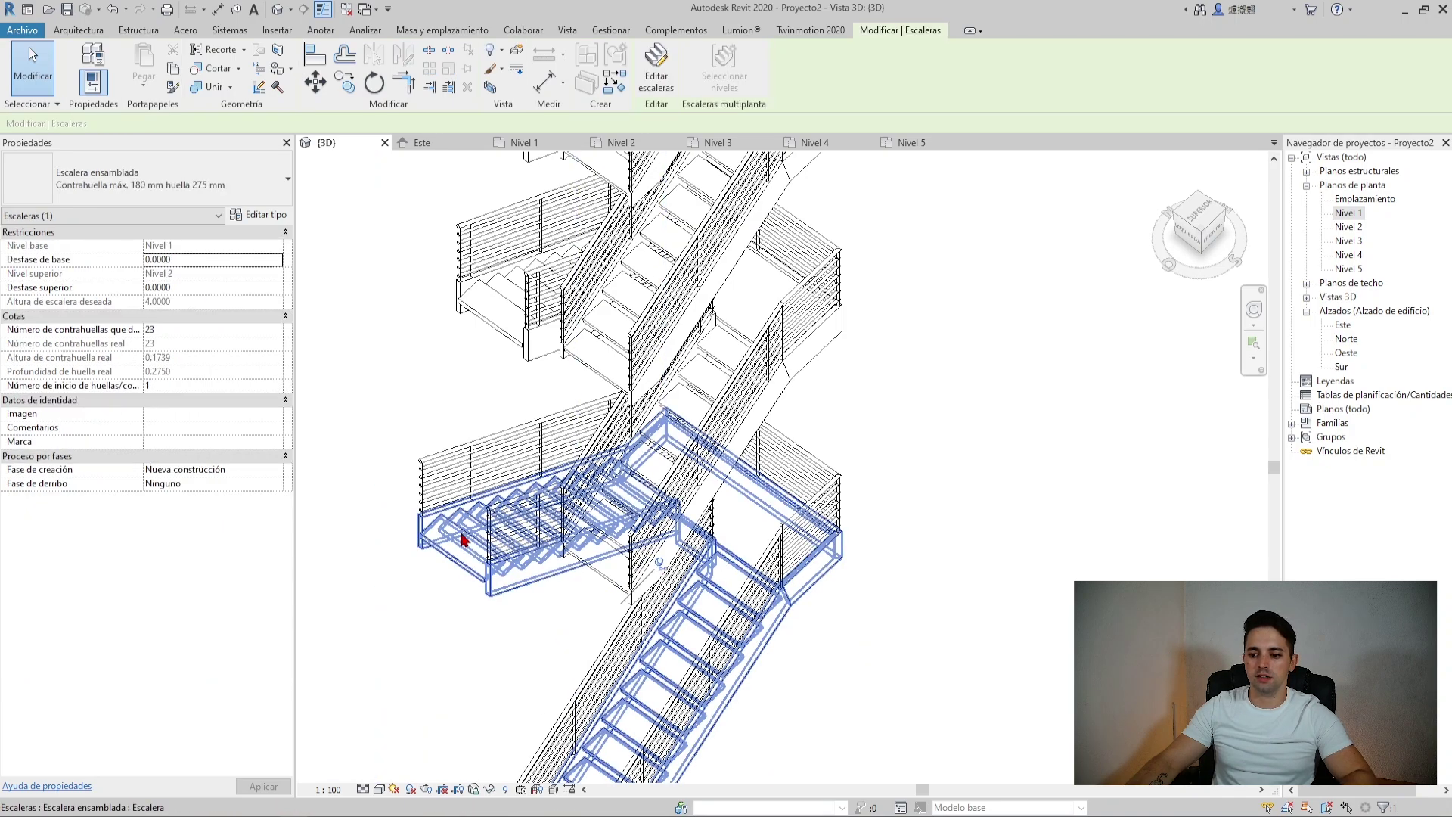
# Shorten the first run's start in Nivel 1 stair edit mode, then view the whole stair from the front
pyautogui.hotkey('ctrl', 'Tab')
pyautogui.doubleClick(668, 417)
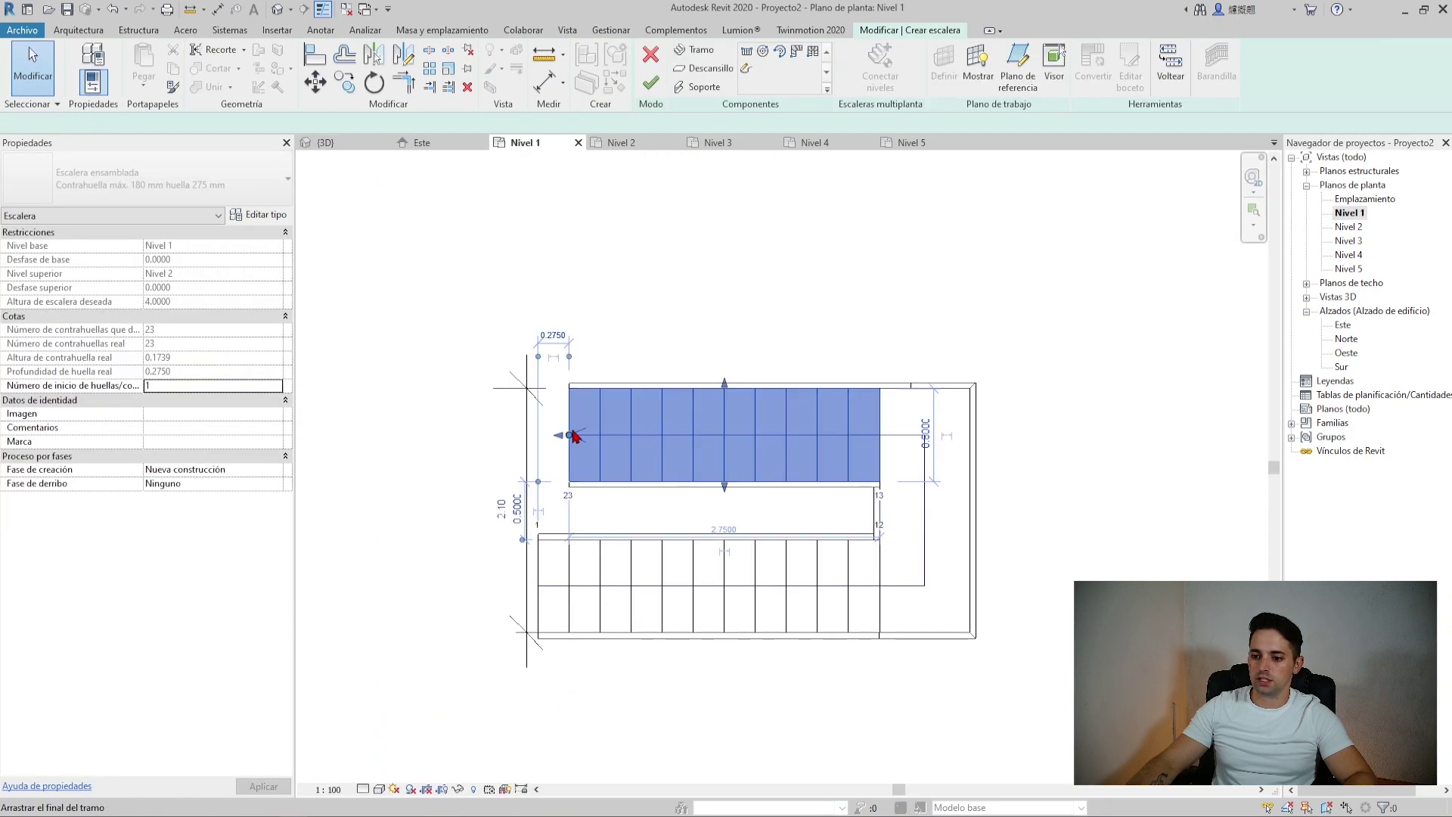
pyautogui.moveTo(604, 431); pyautogui.dragTo(631, 435)
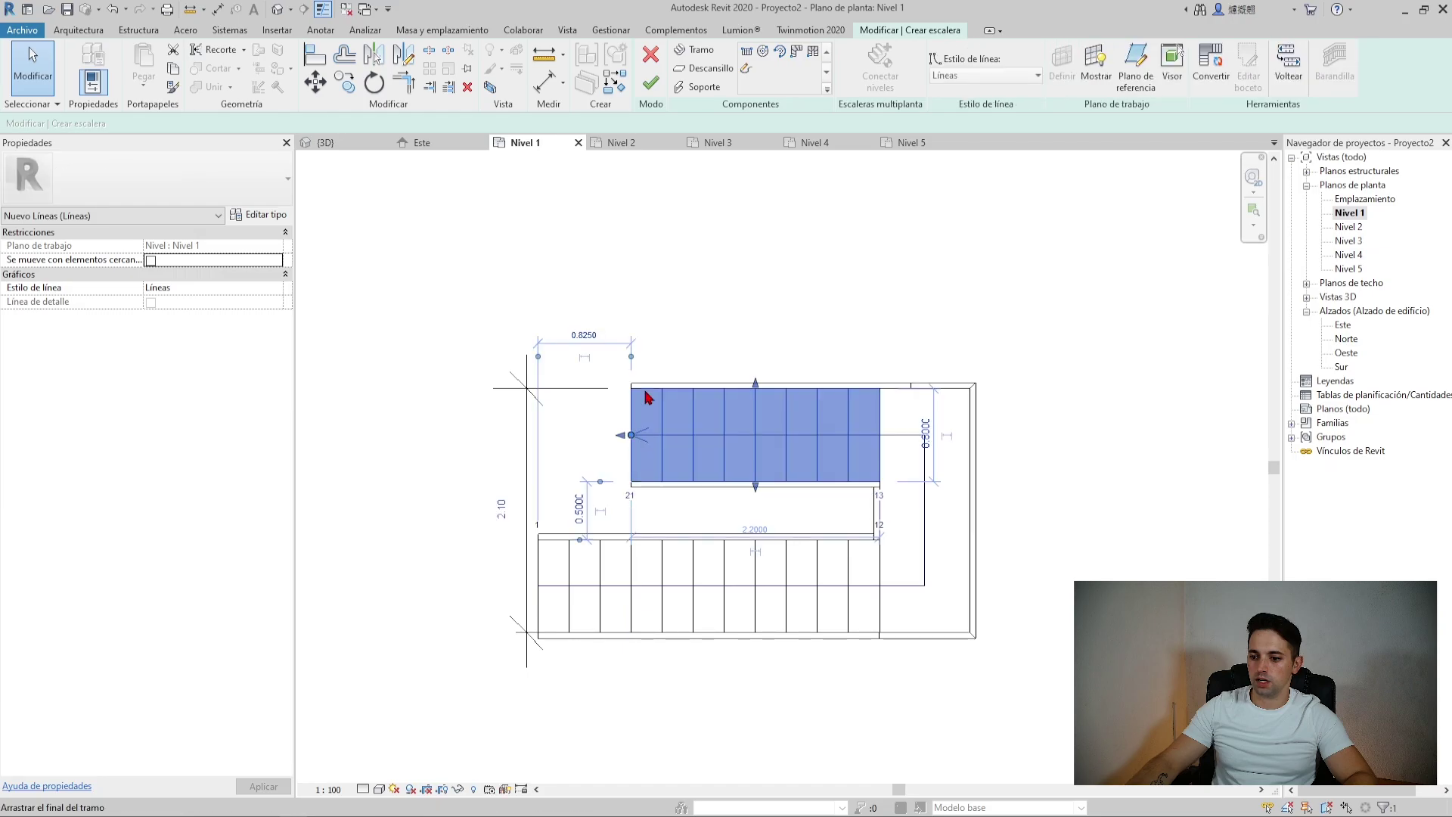
pyautogui.click(649, 89)
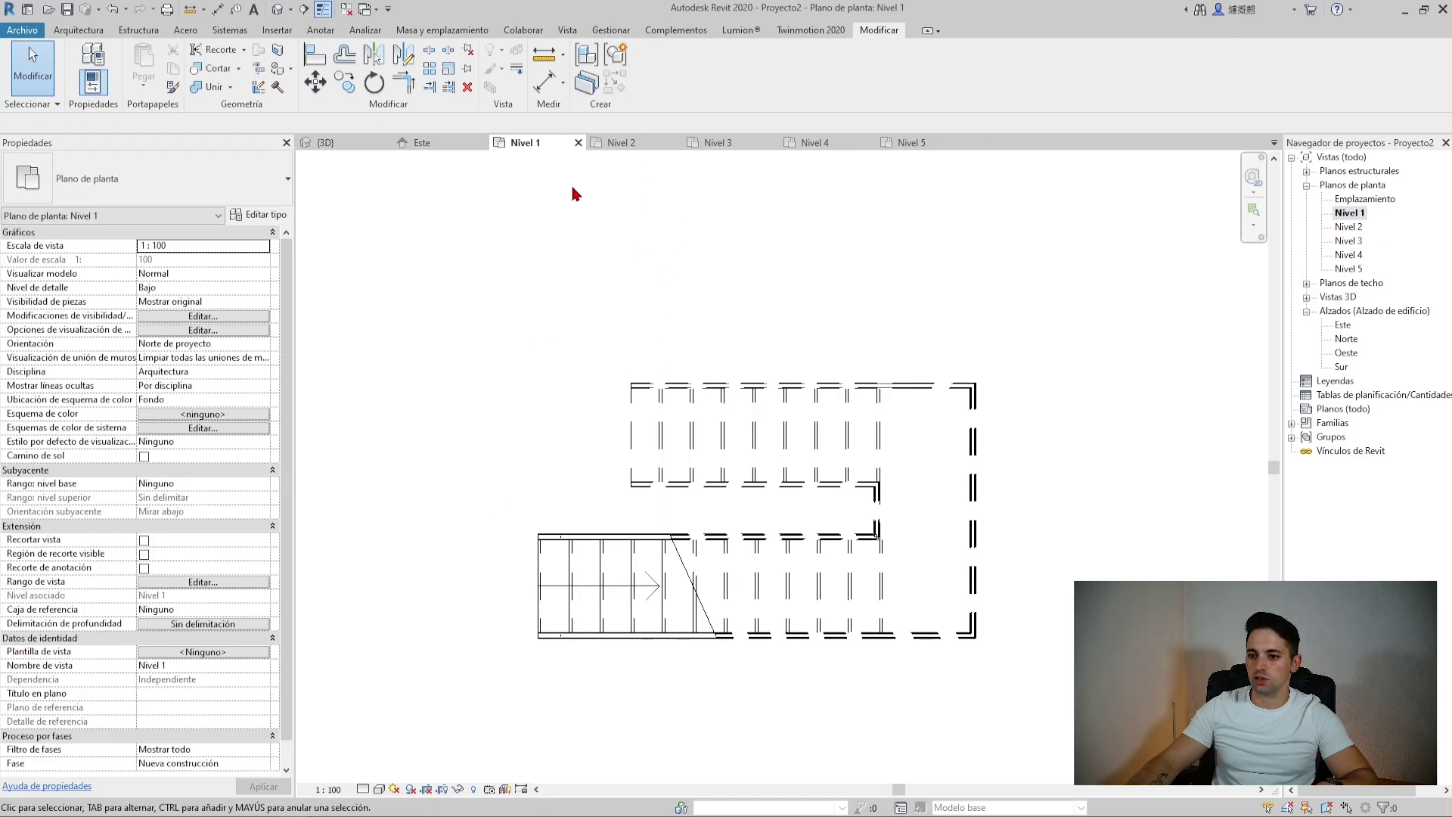
pyautogui.click(325, 142)
pyautogui.moveTo(794, 457)
pyautogui.keyDown('shift'); pyautogui.mouseDown(button='middle')
pyautogui.moveTo(1094, 427)
pyautogui.moveTo(589, 428)
pyautogui.moveTo(697, 729)
pyautogui.mouseUp(button='middle'); pyautogui.keyUp('shift')
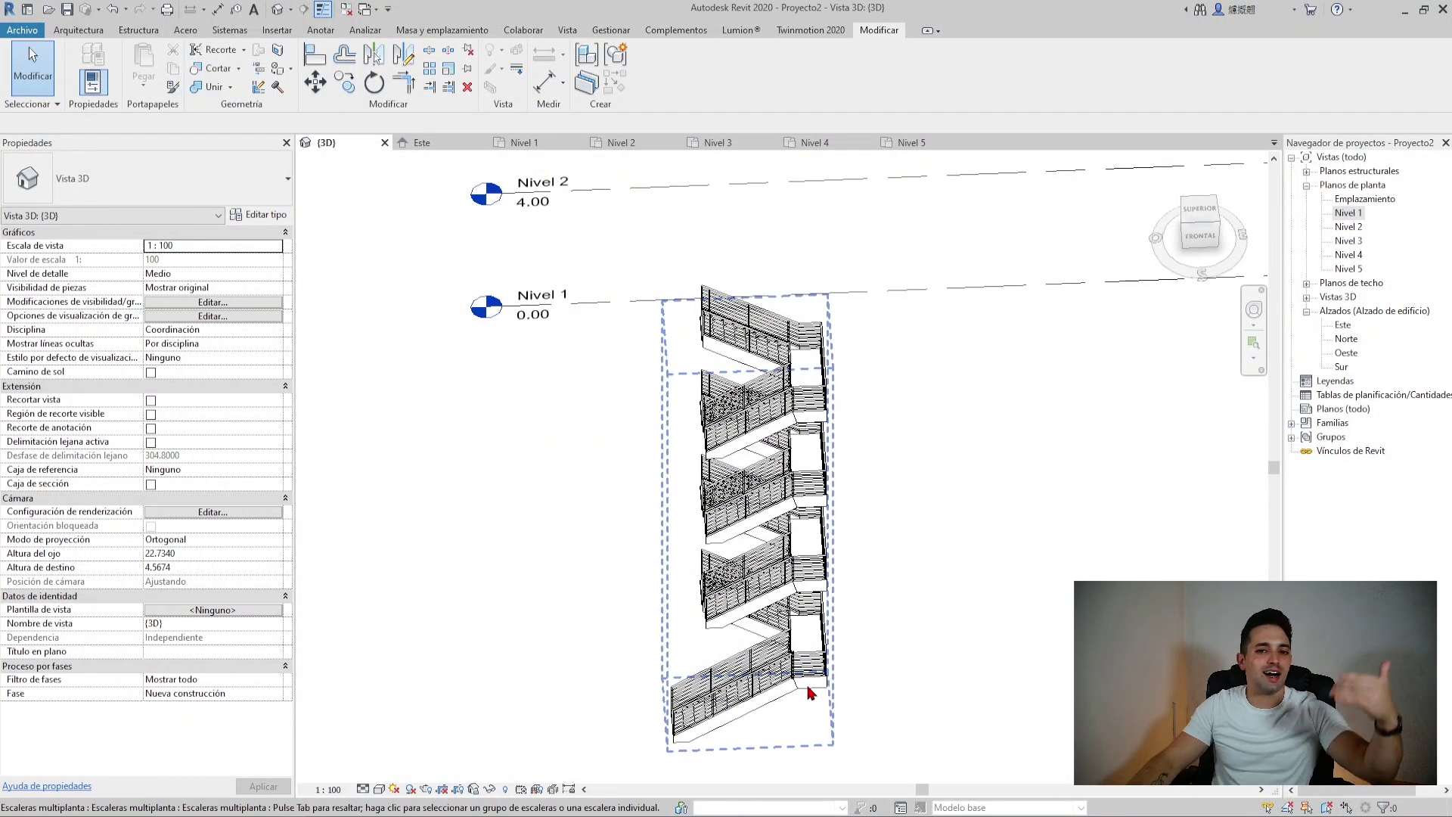
# Change one stair railing to the Rectangular 900 mm type
pyautogui.press('Escape')
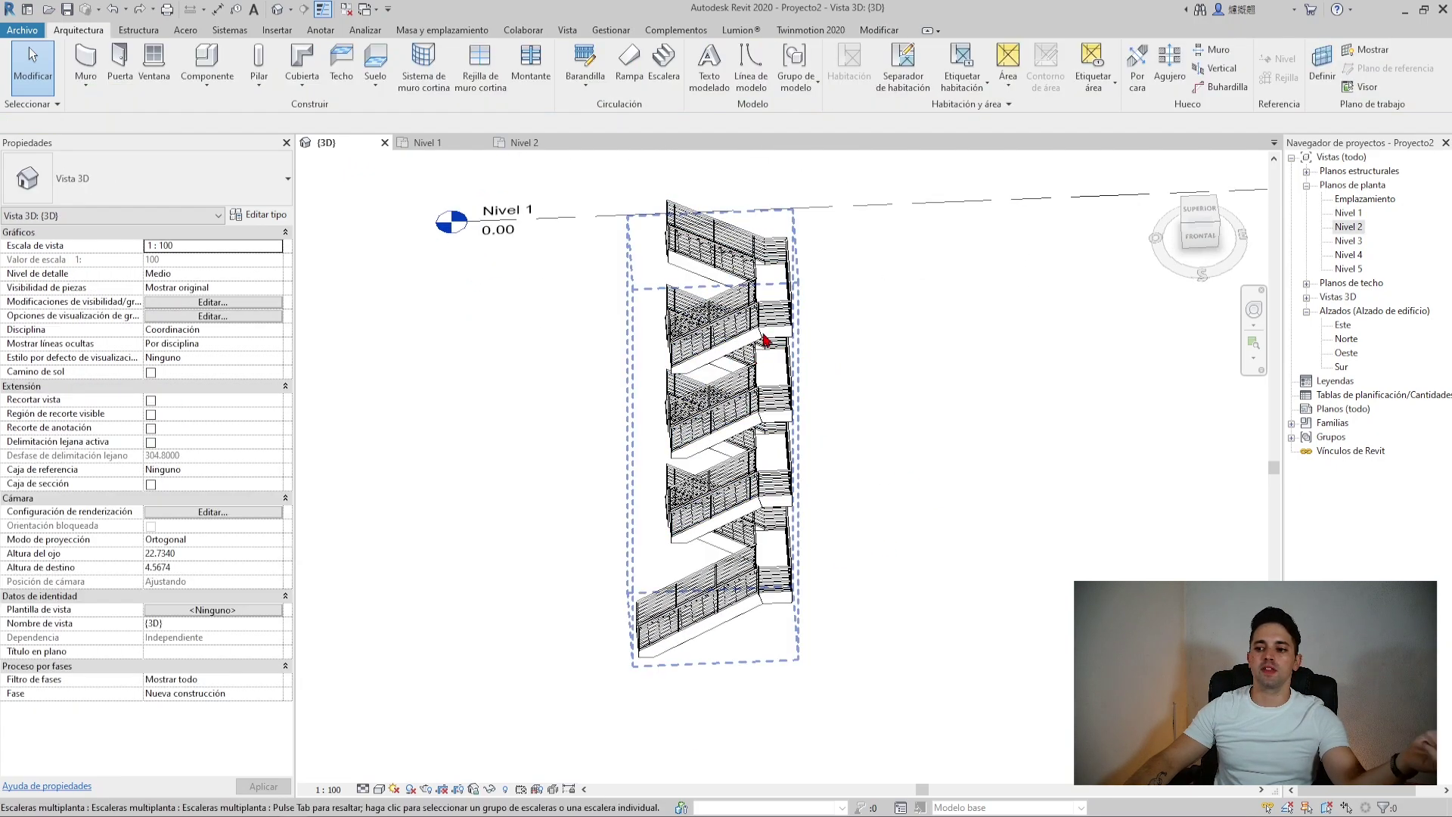
pyautogui.click(775, 322)
pyautogui.click(155, 176)
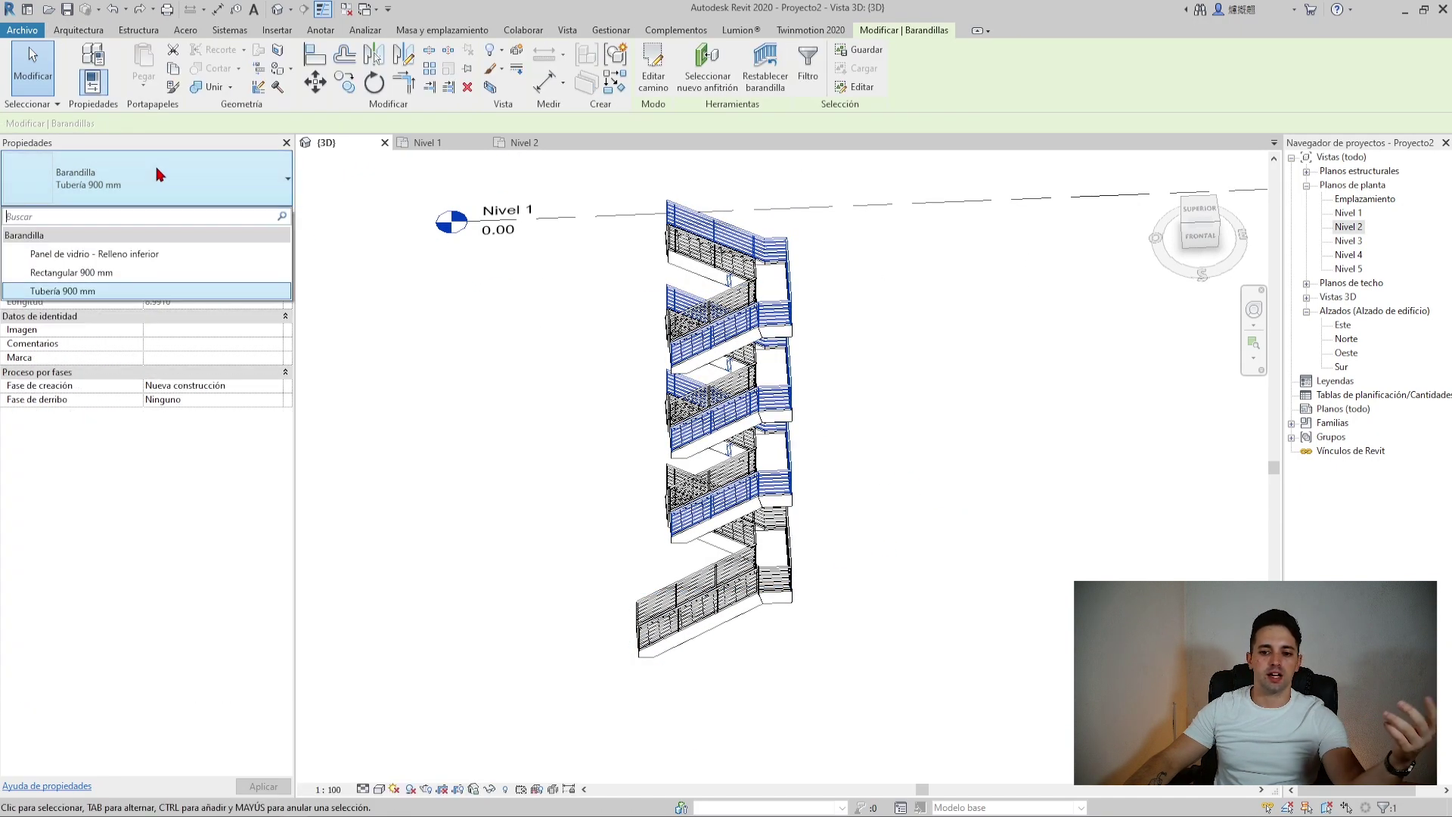
pyautogui.click(145, 274)
pyautogui.press('Escape')
# Use Match Type (MA) to give the other railings the Rectangular 900 mm type
pyautogui.scroll(3, 697, 383)
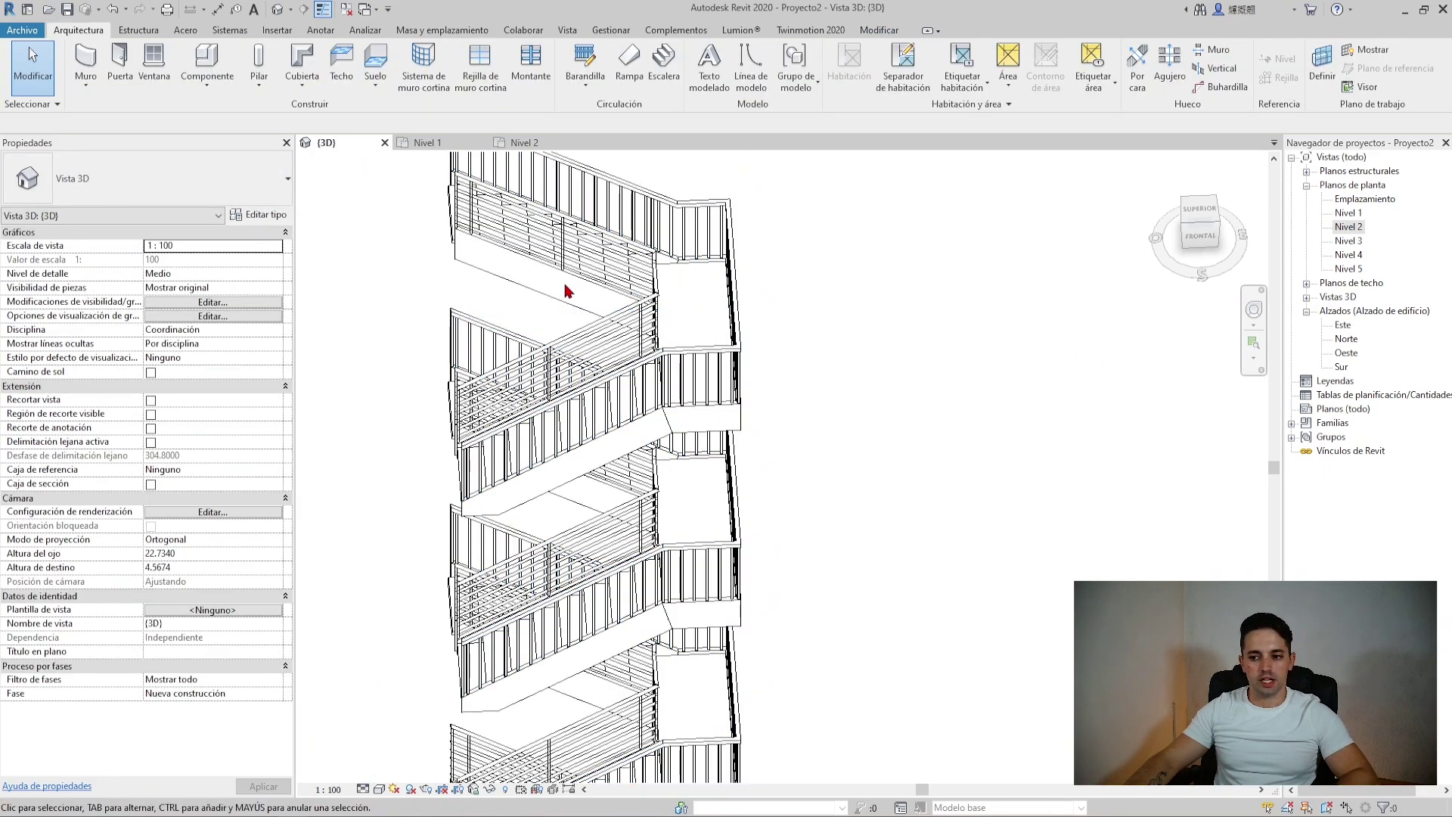
pyautogui.press('m')
pyautogui.press('a')
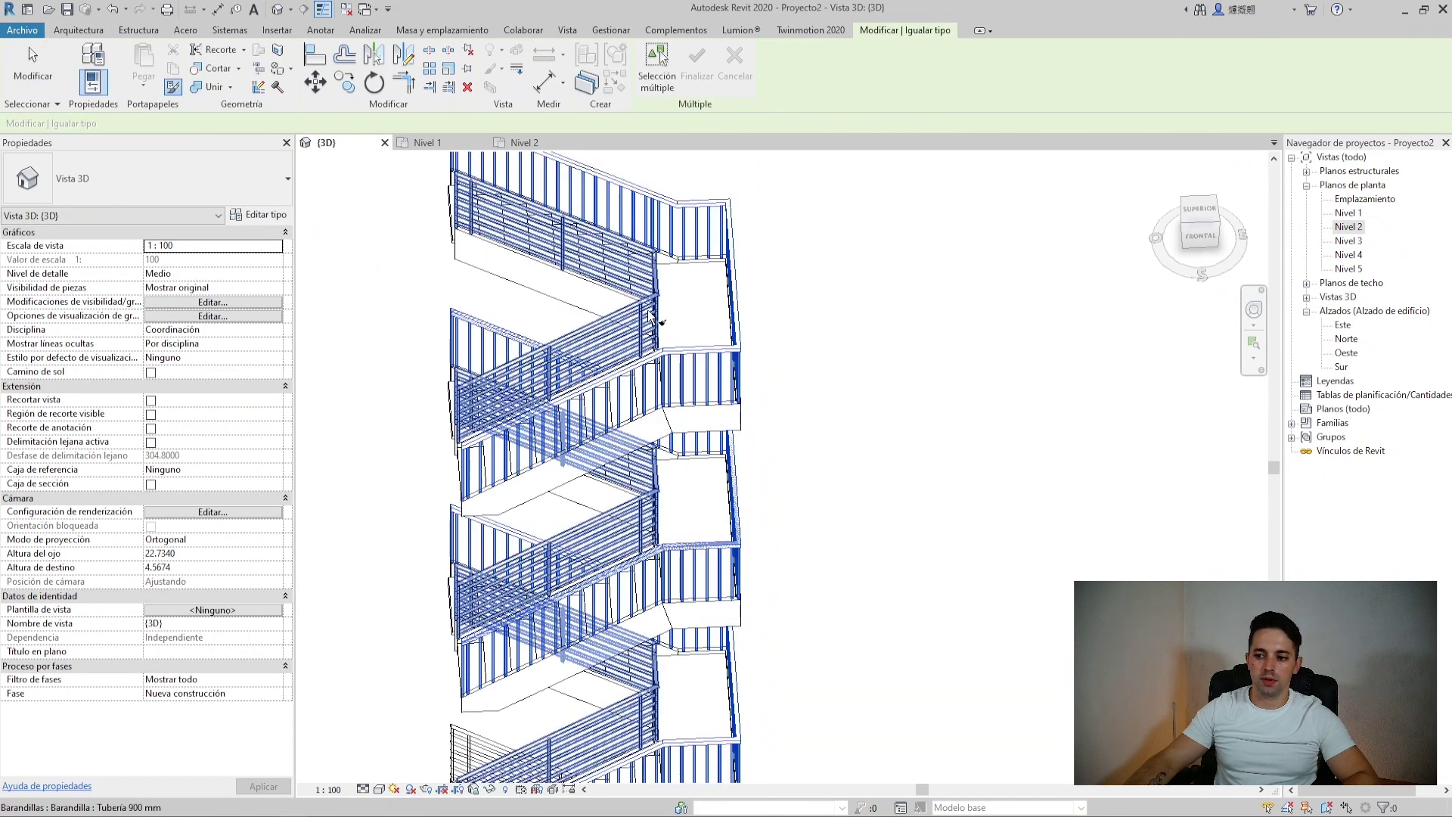
pyautogui.click(652, 318)
pyautogui.moveTo(651, 318); pyautogui.dragTo(724, 593, button='middle')
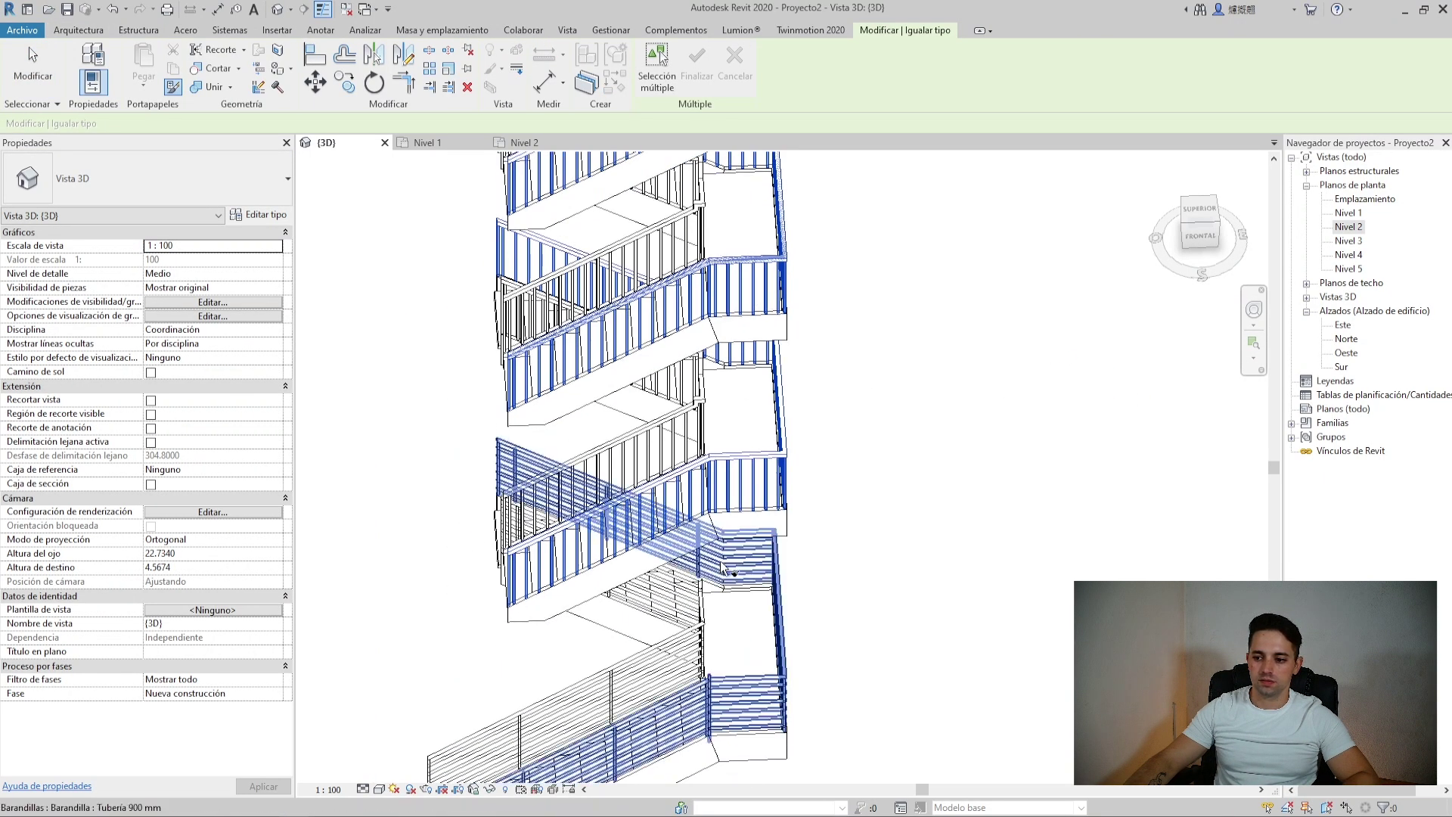
pyautogui.click(694, 599)
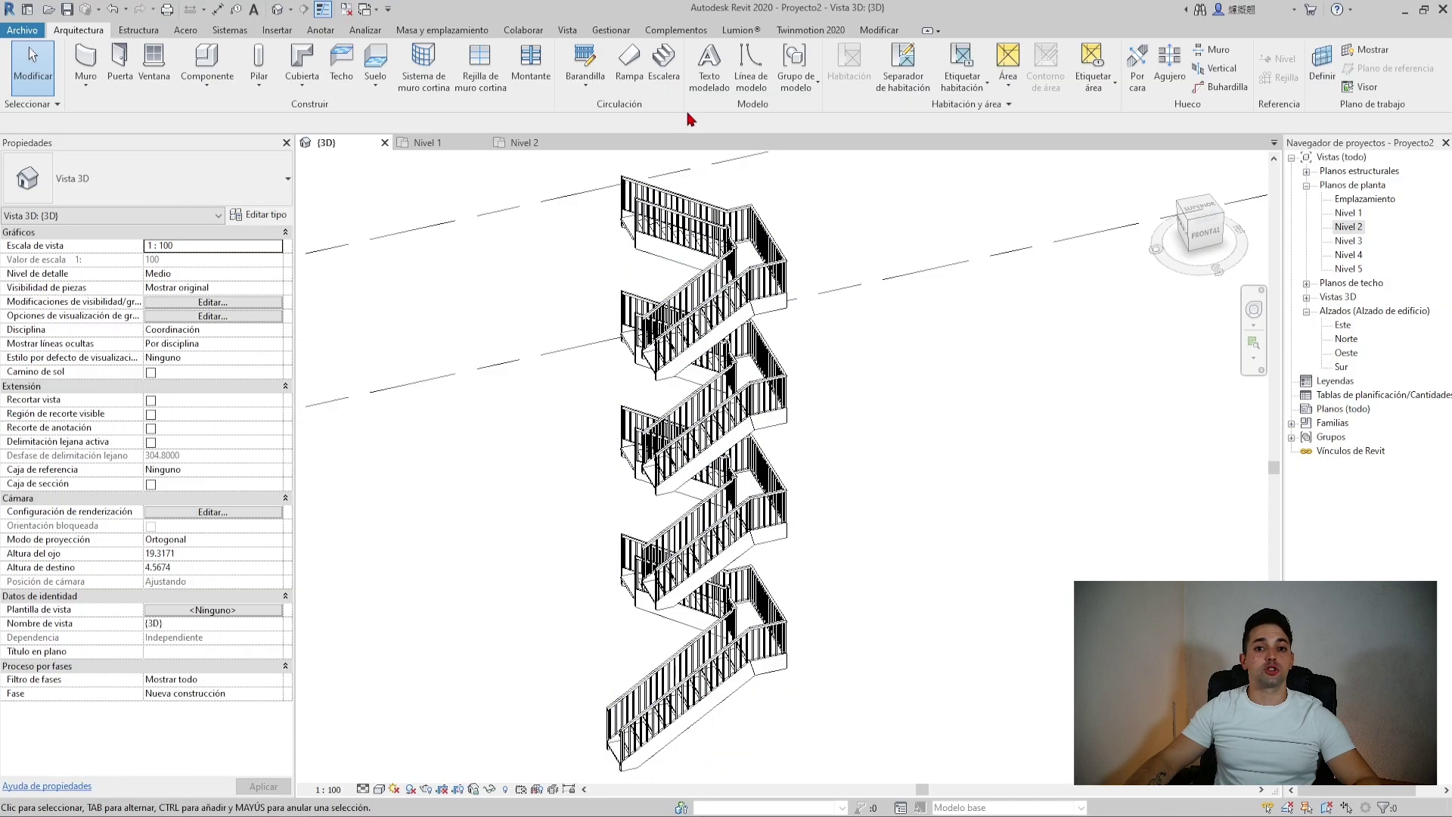
pyautogui.click(664, 68)
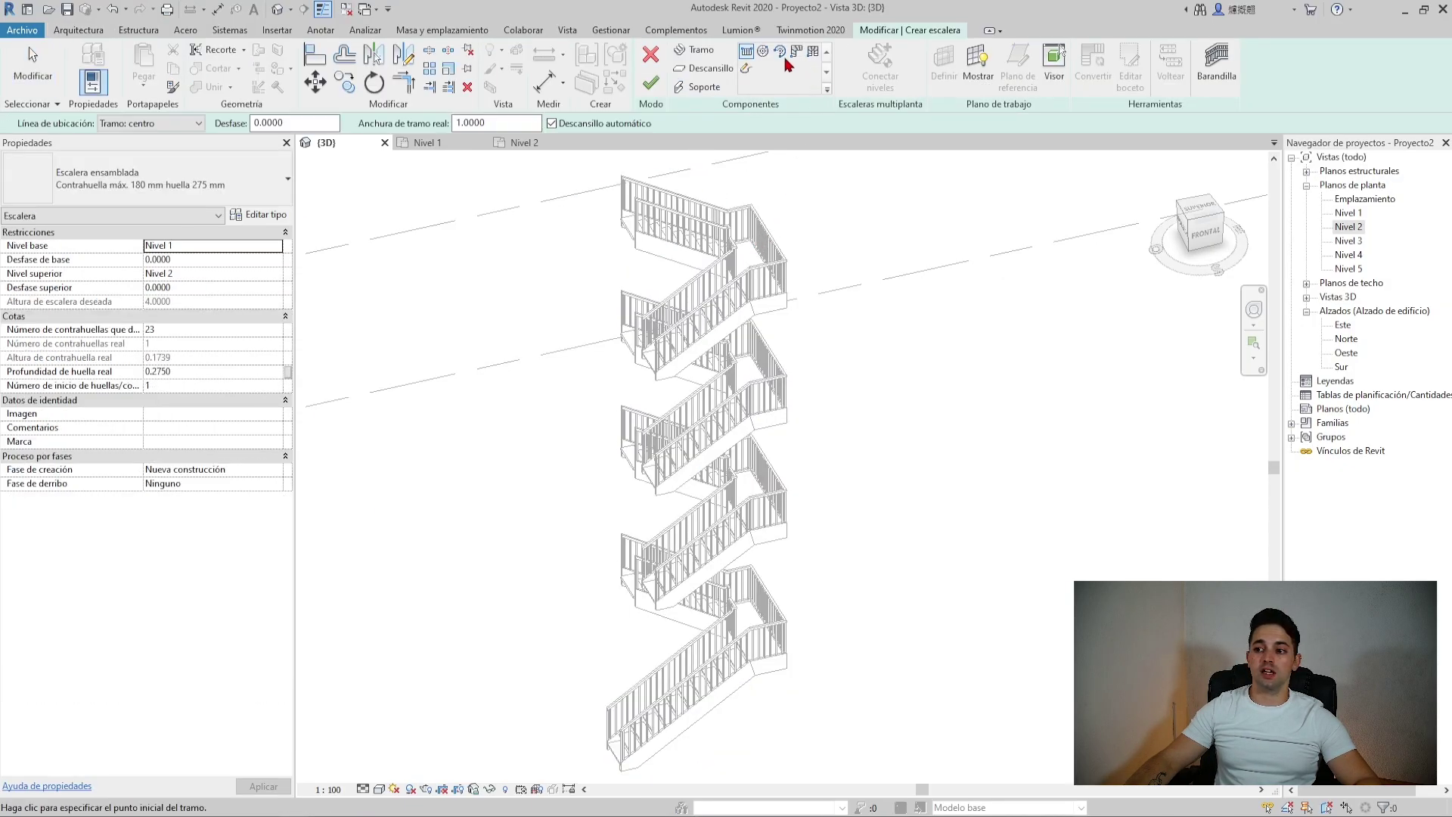